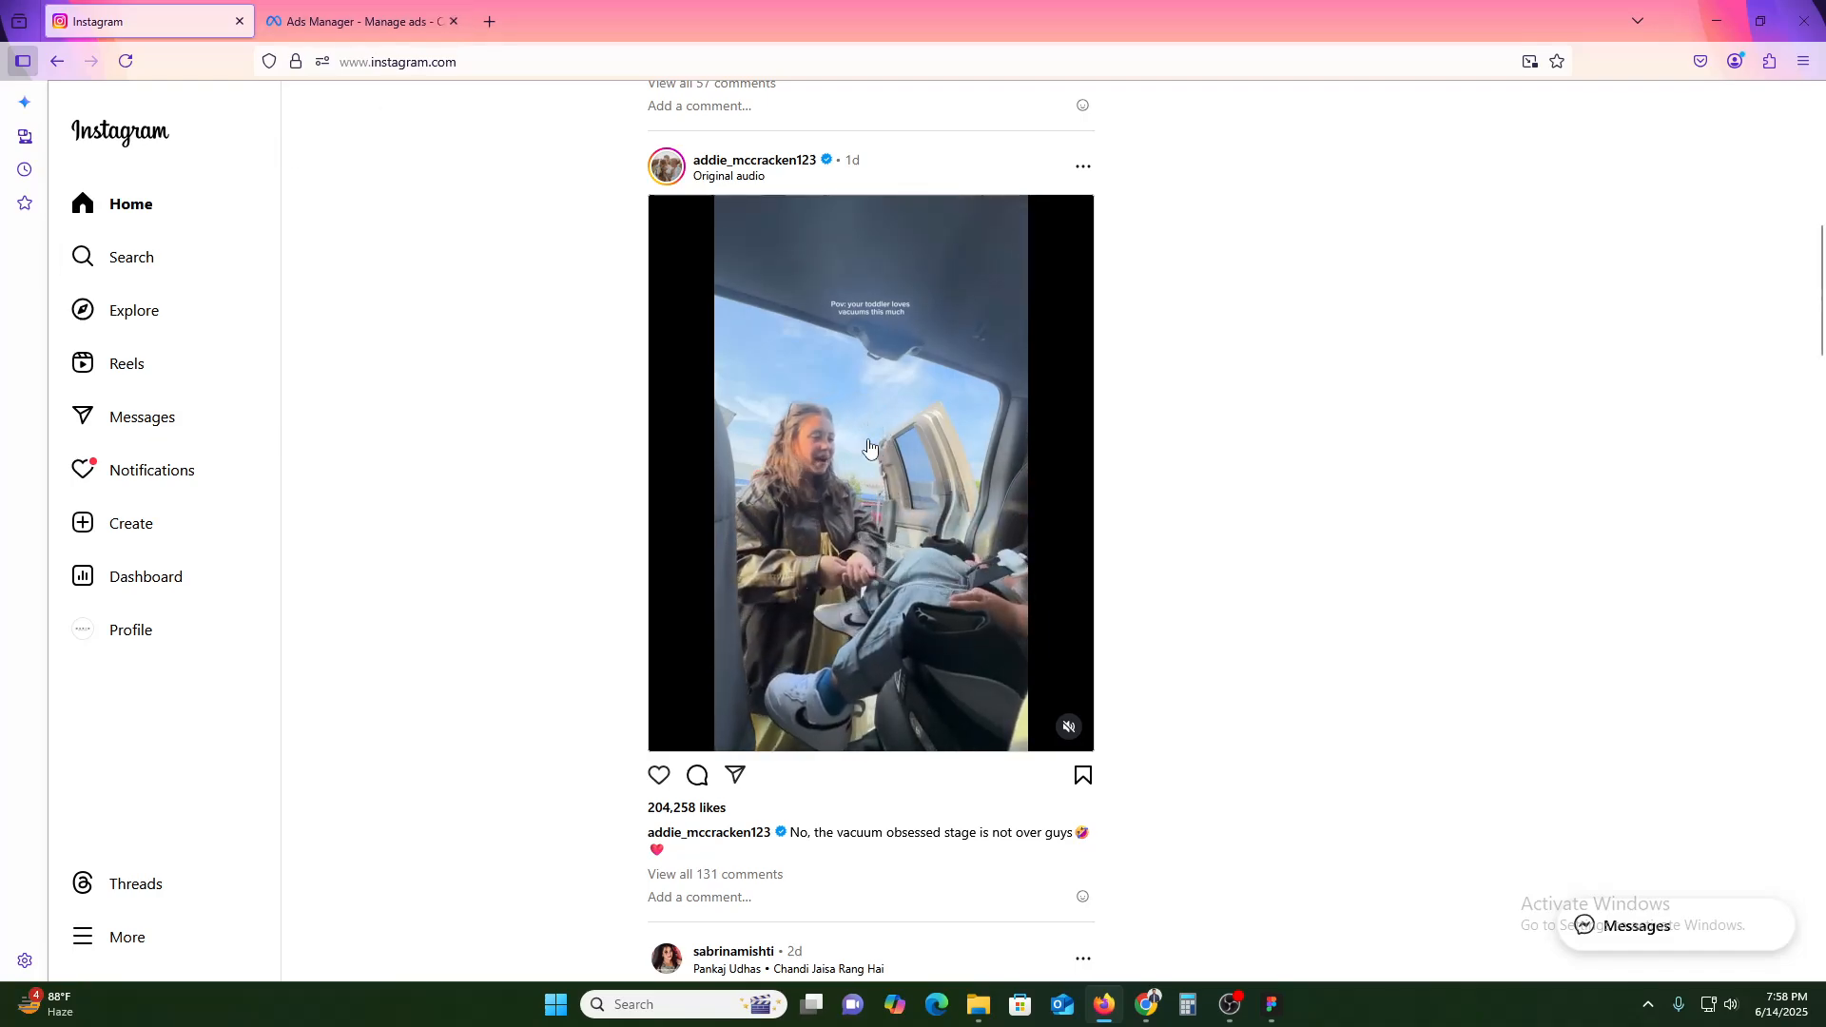
# Step: Browse the posts in the Instagram home feed and look at the campaign list in Ads Manager
pyautogui.scroll(-5, 914, 457)
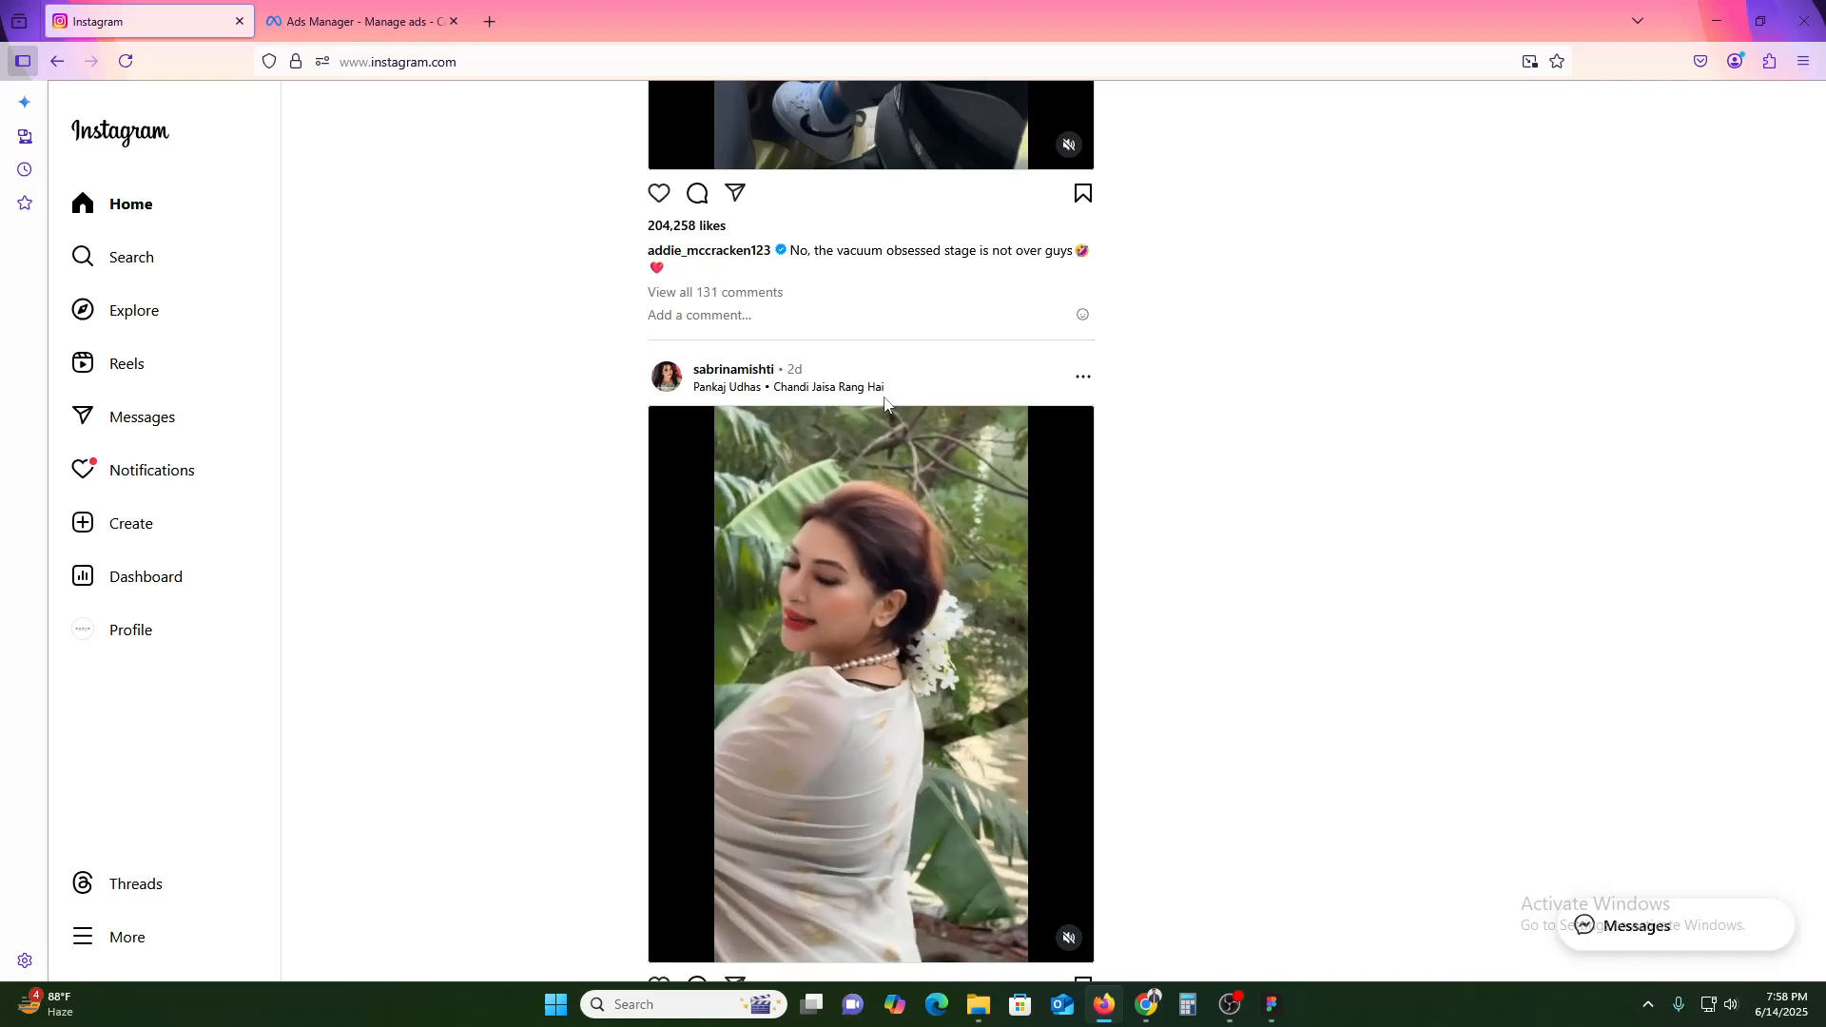
pyautogui.click(333, 23)
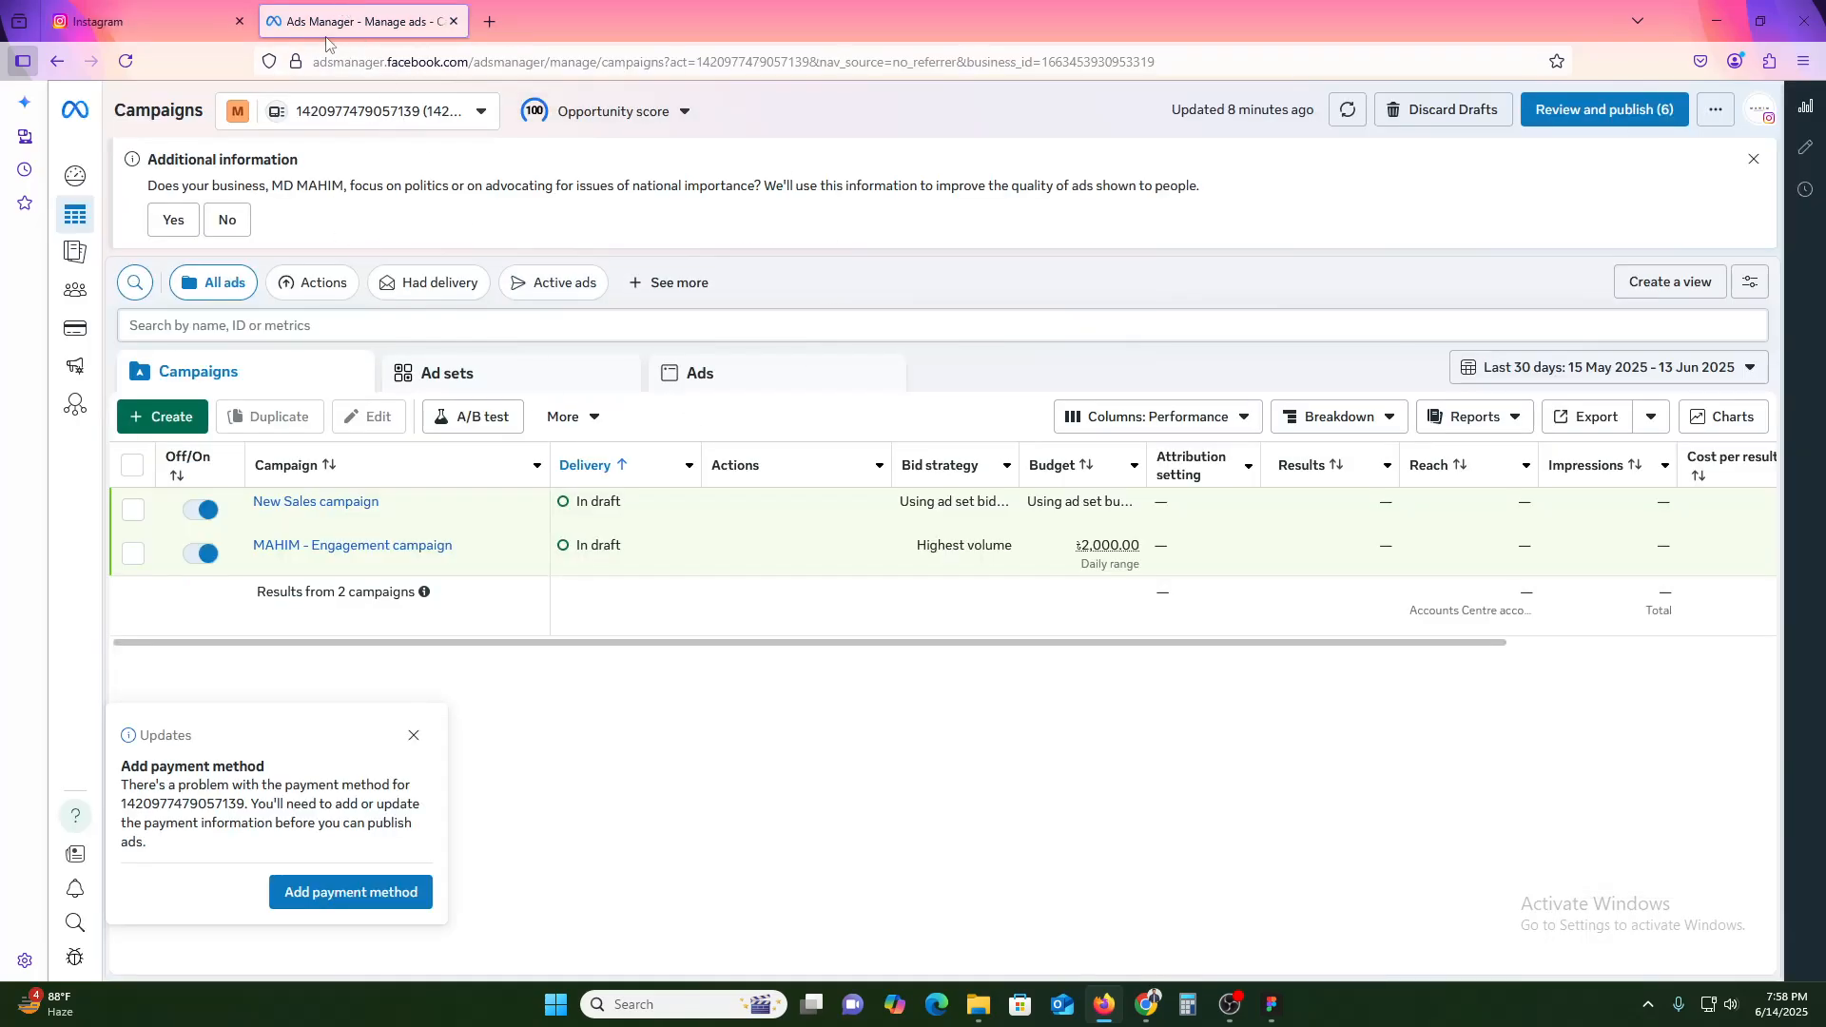
pyautogui.click(201, 8)
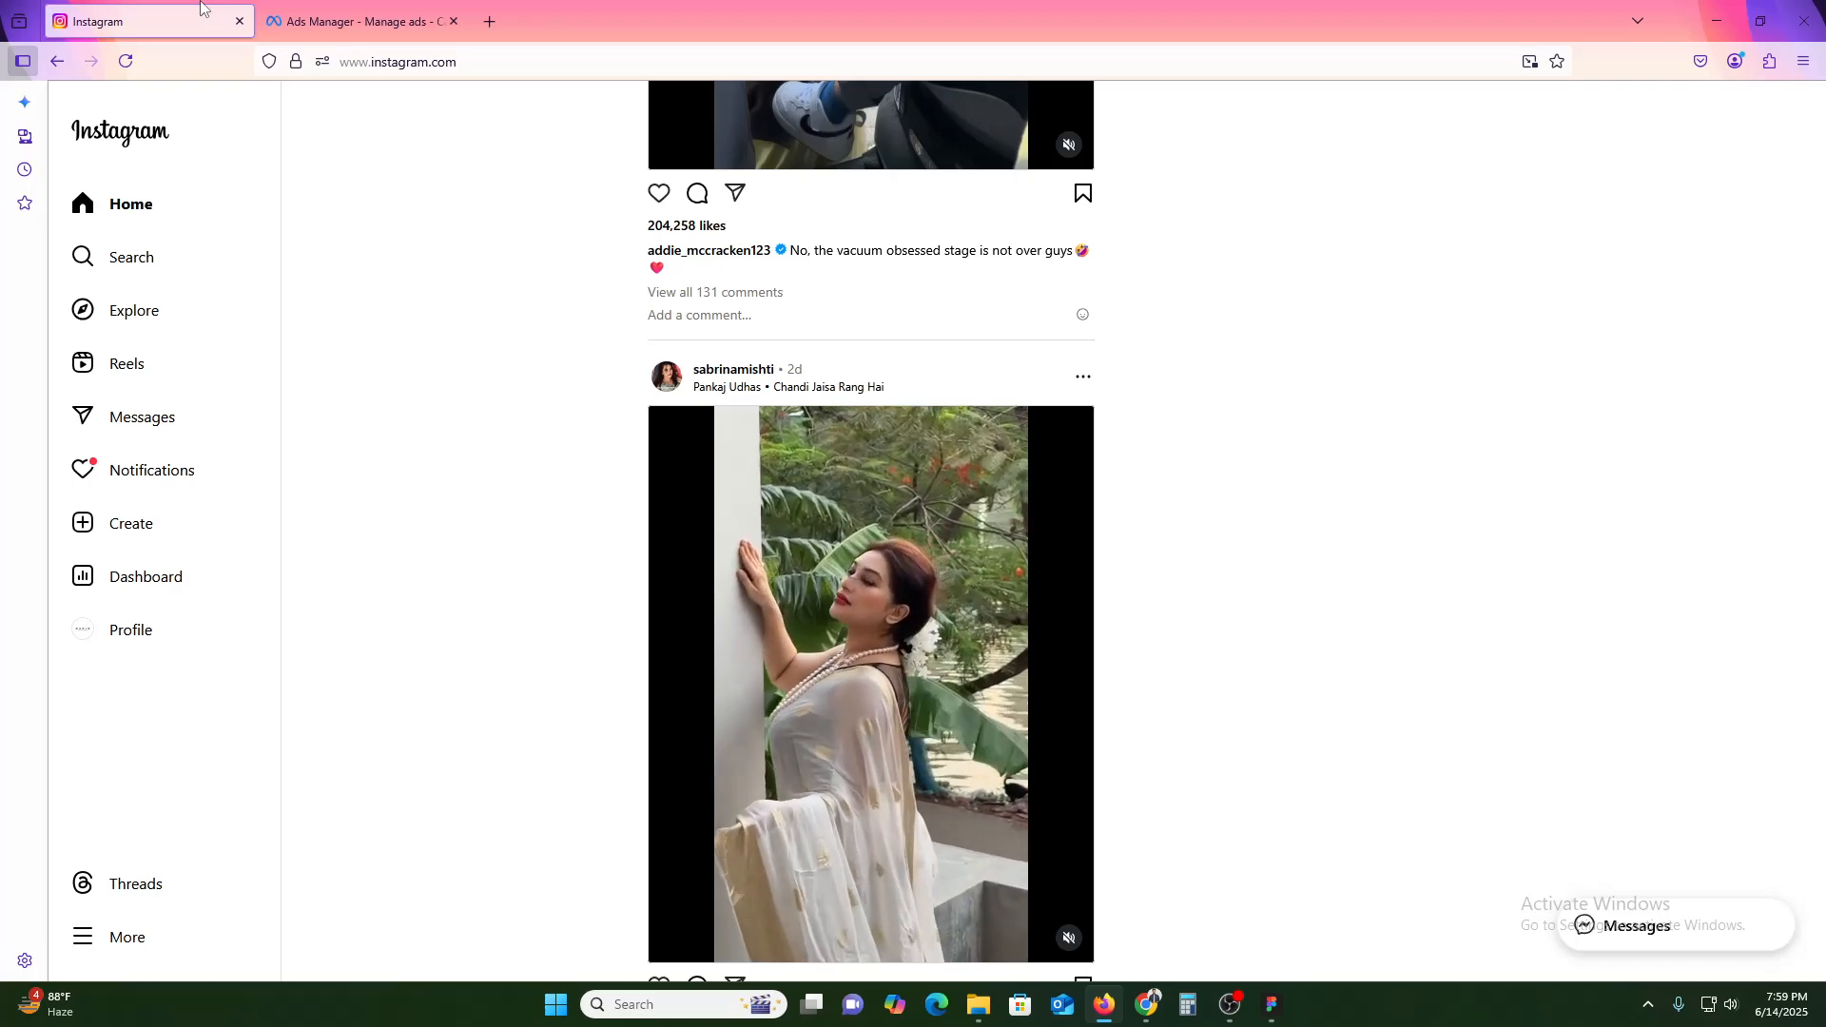
pyautogui.scroll(-10, 733, 482)
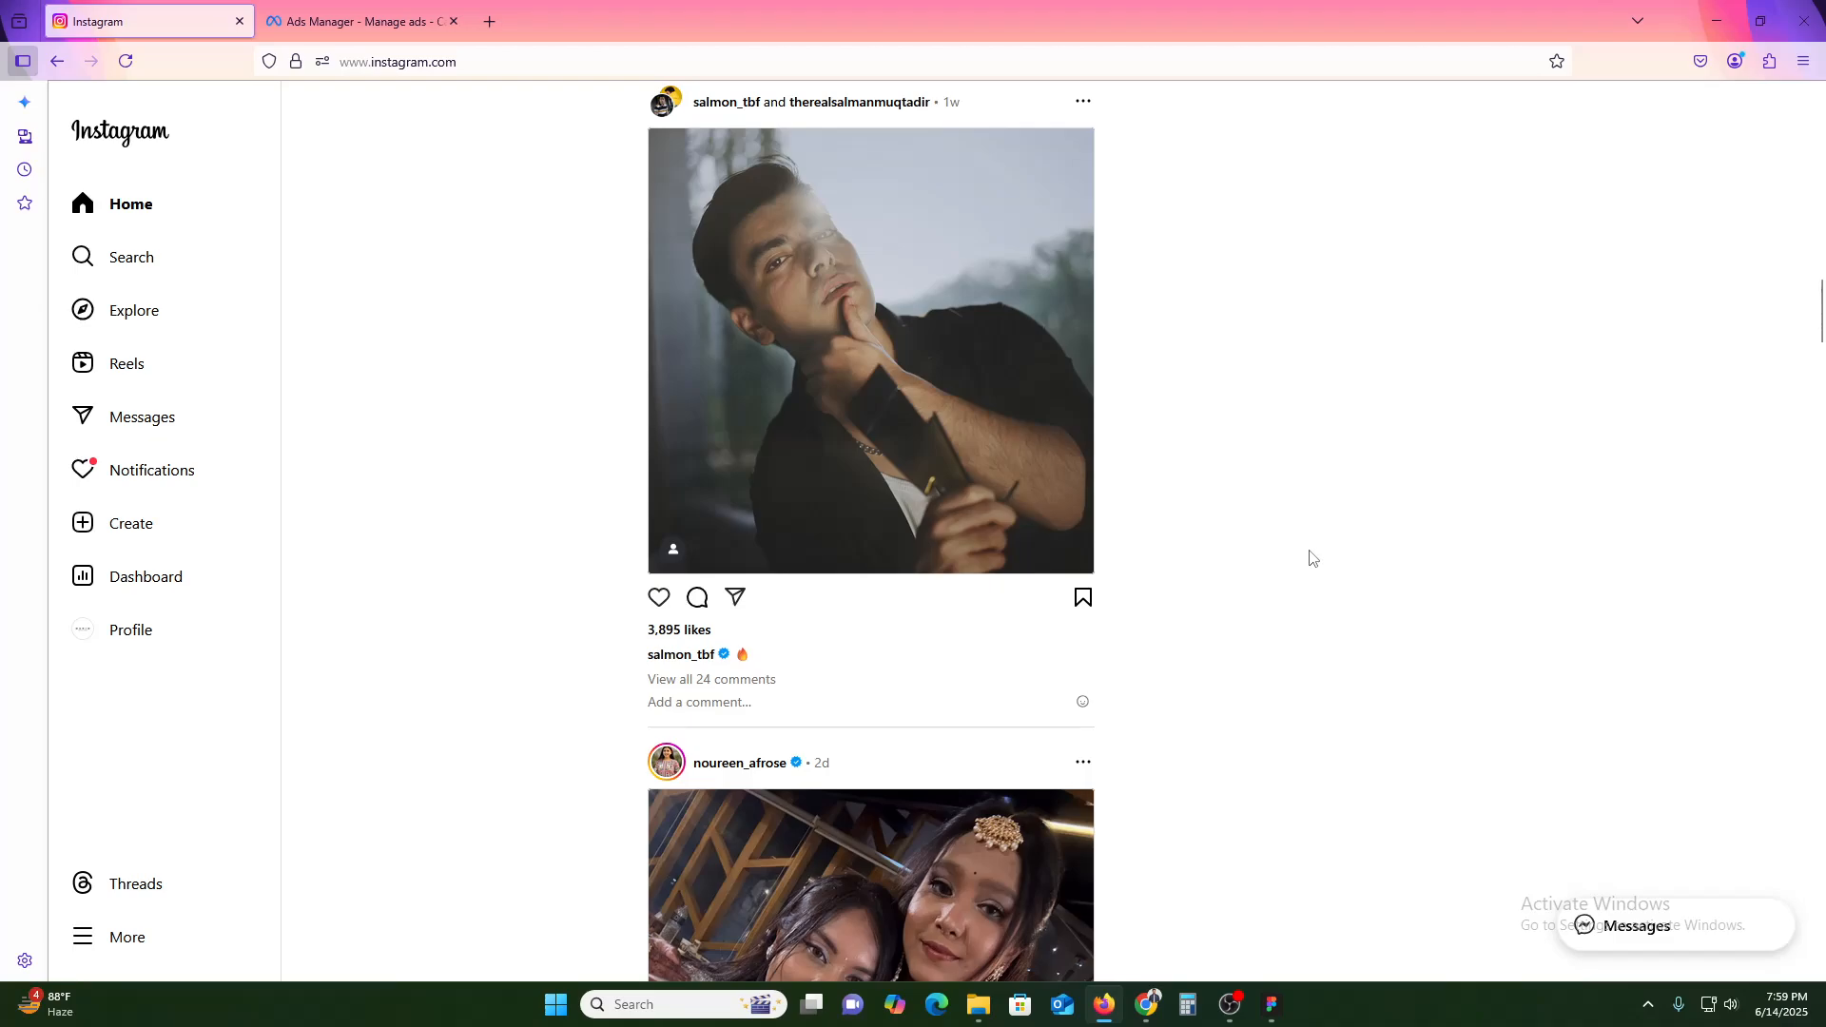
pyautogui.press('F5')
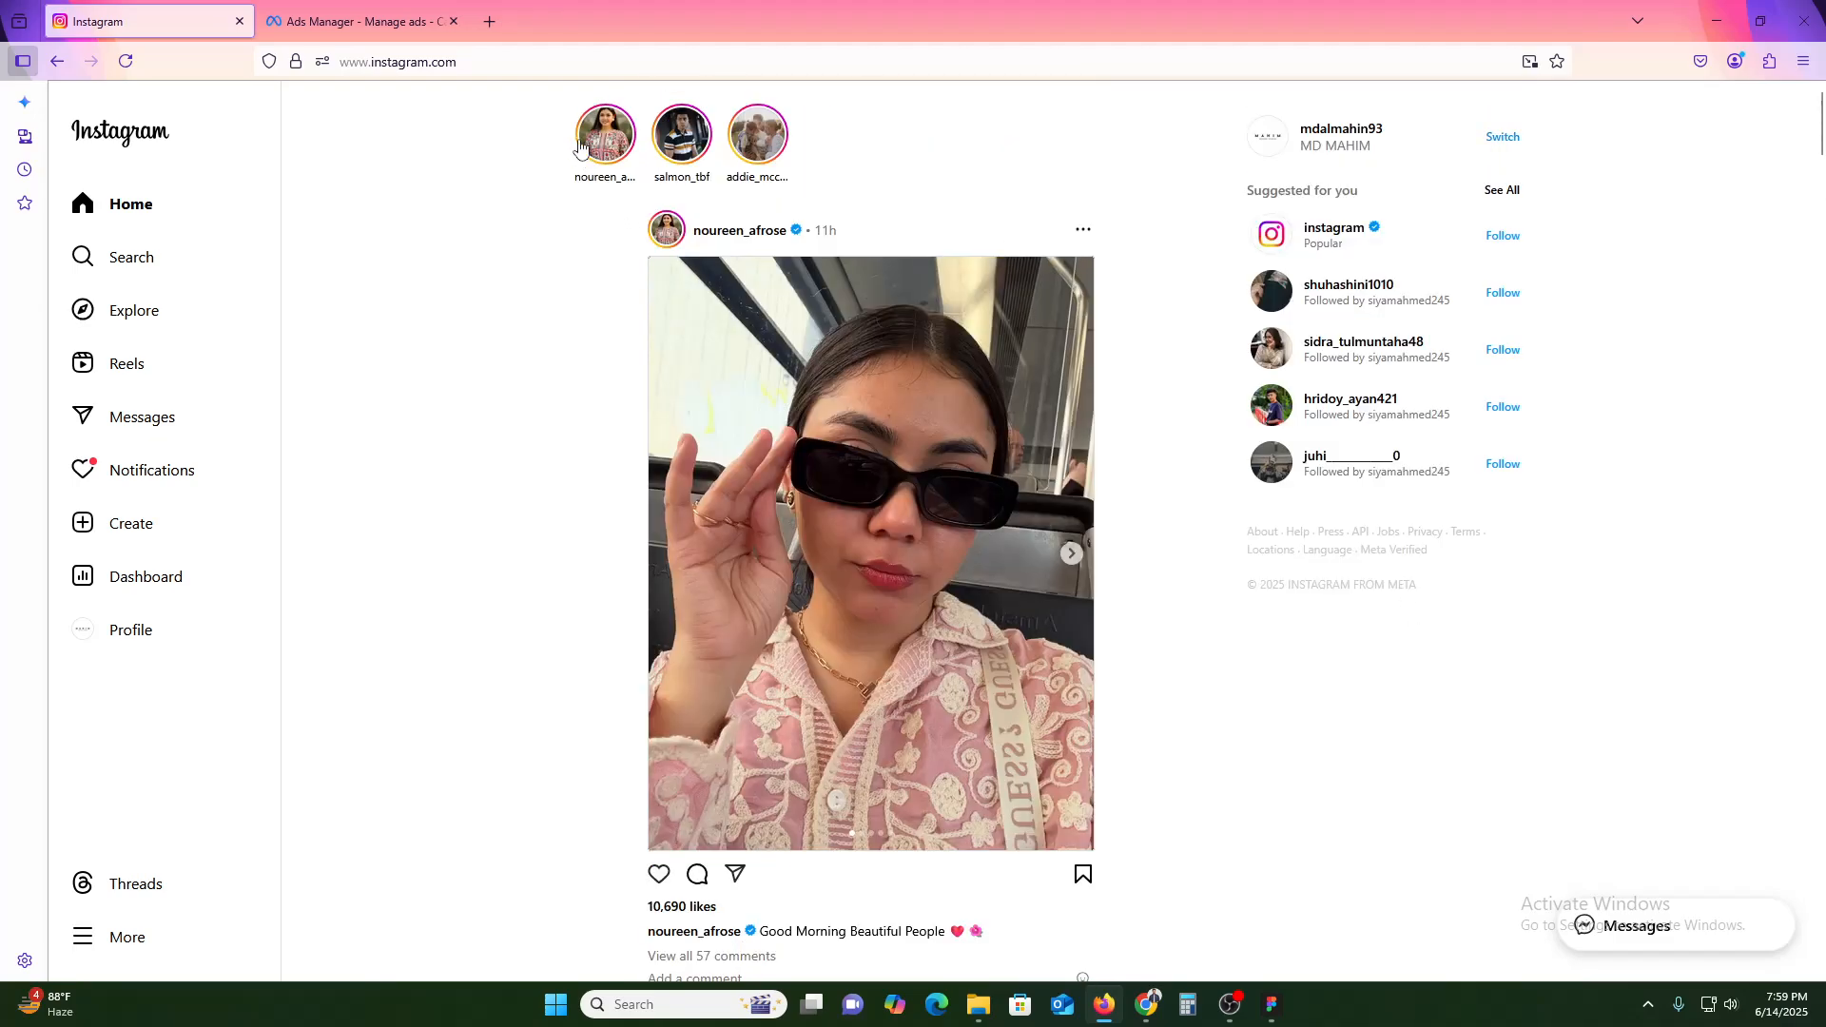
pyautogui.scroll(-5, 559, 360)
pyautogui.scroll(-5, 558, 366)
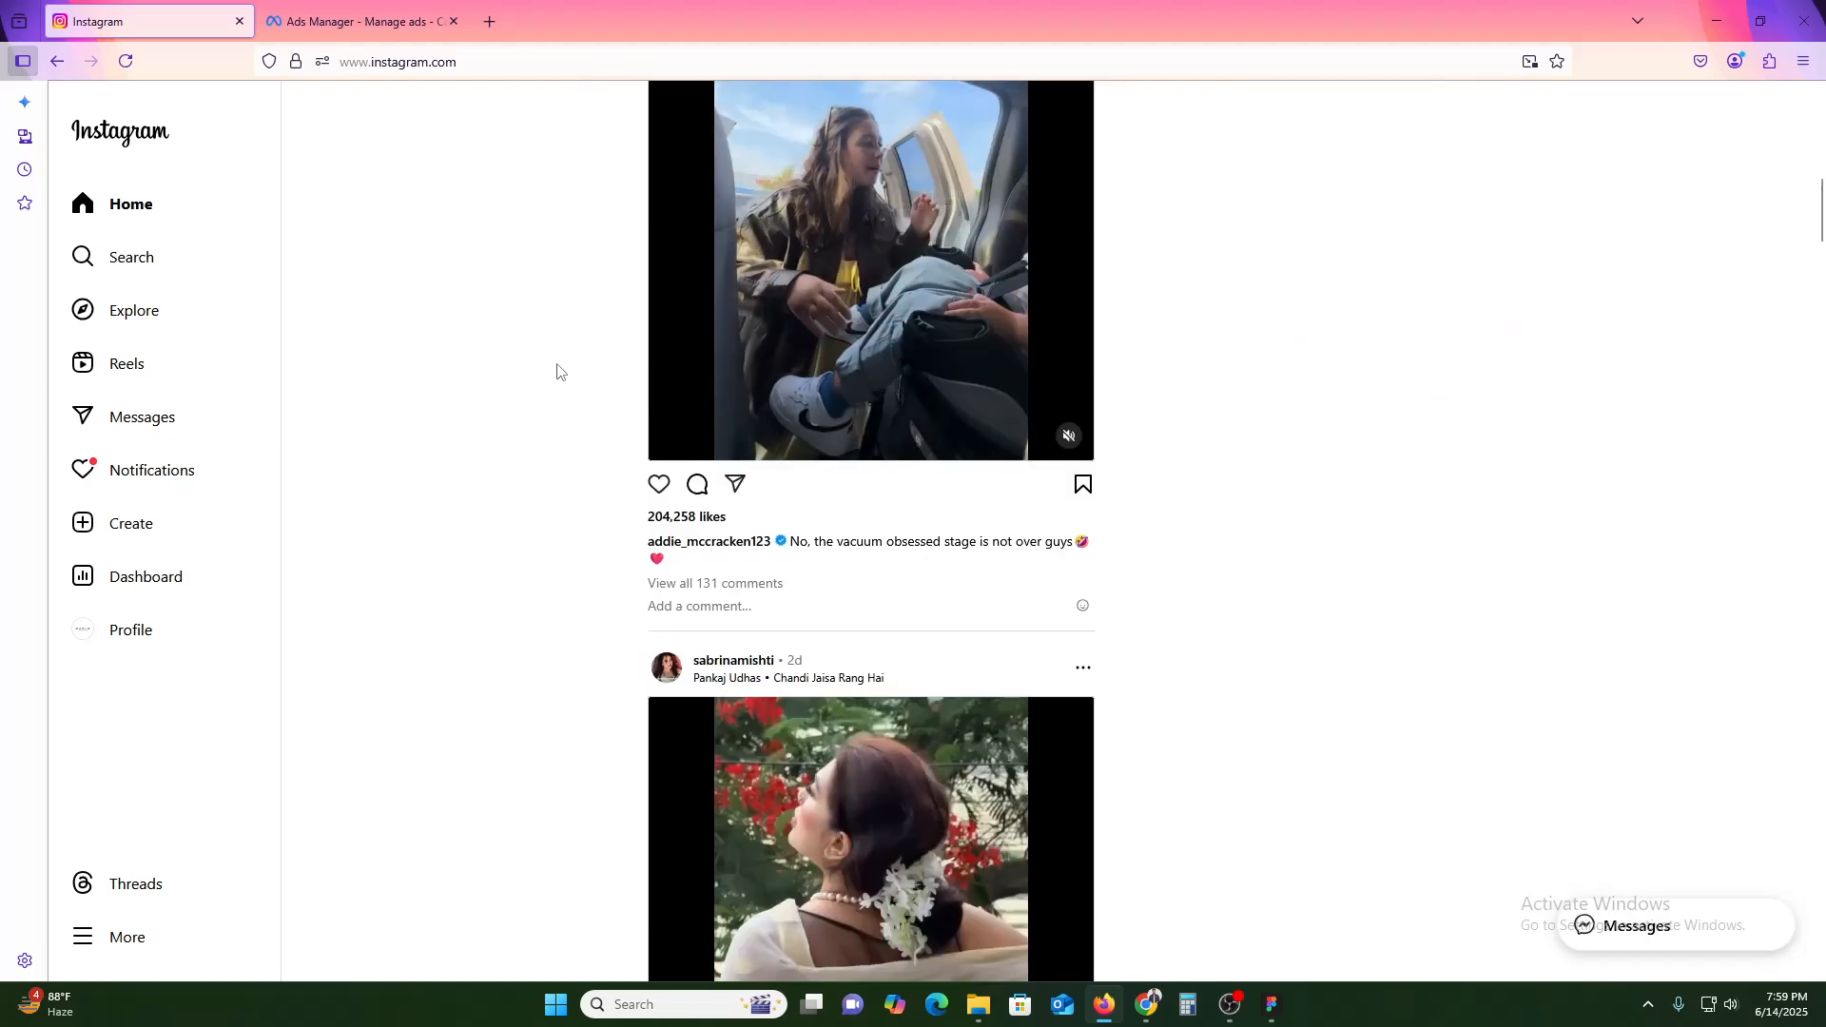
pyautogui.scroll(3, 557, 370)
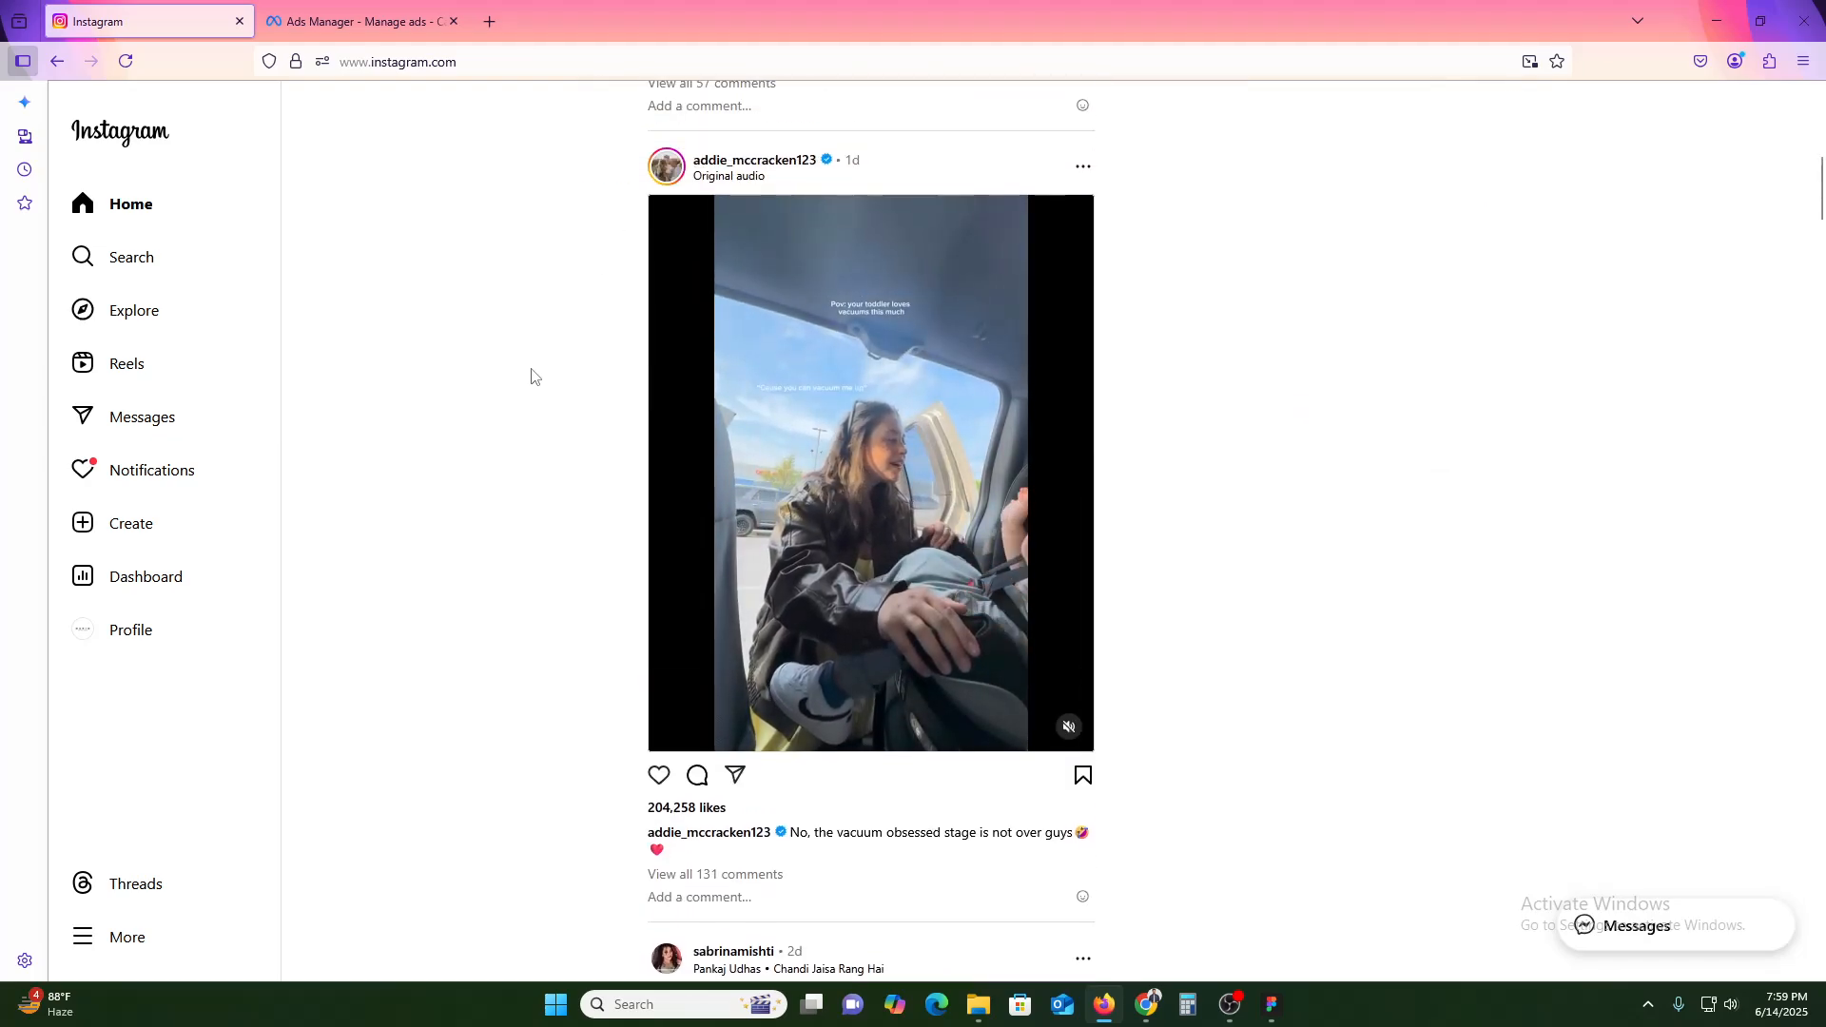
# Step: View the Reels feed and the search panel, and return to the home feed
pyautogui.click(138, 367)
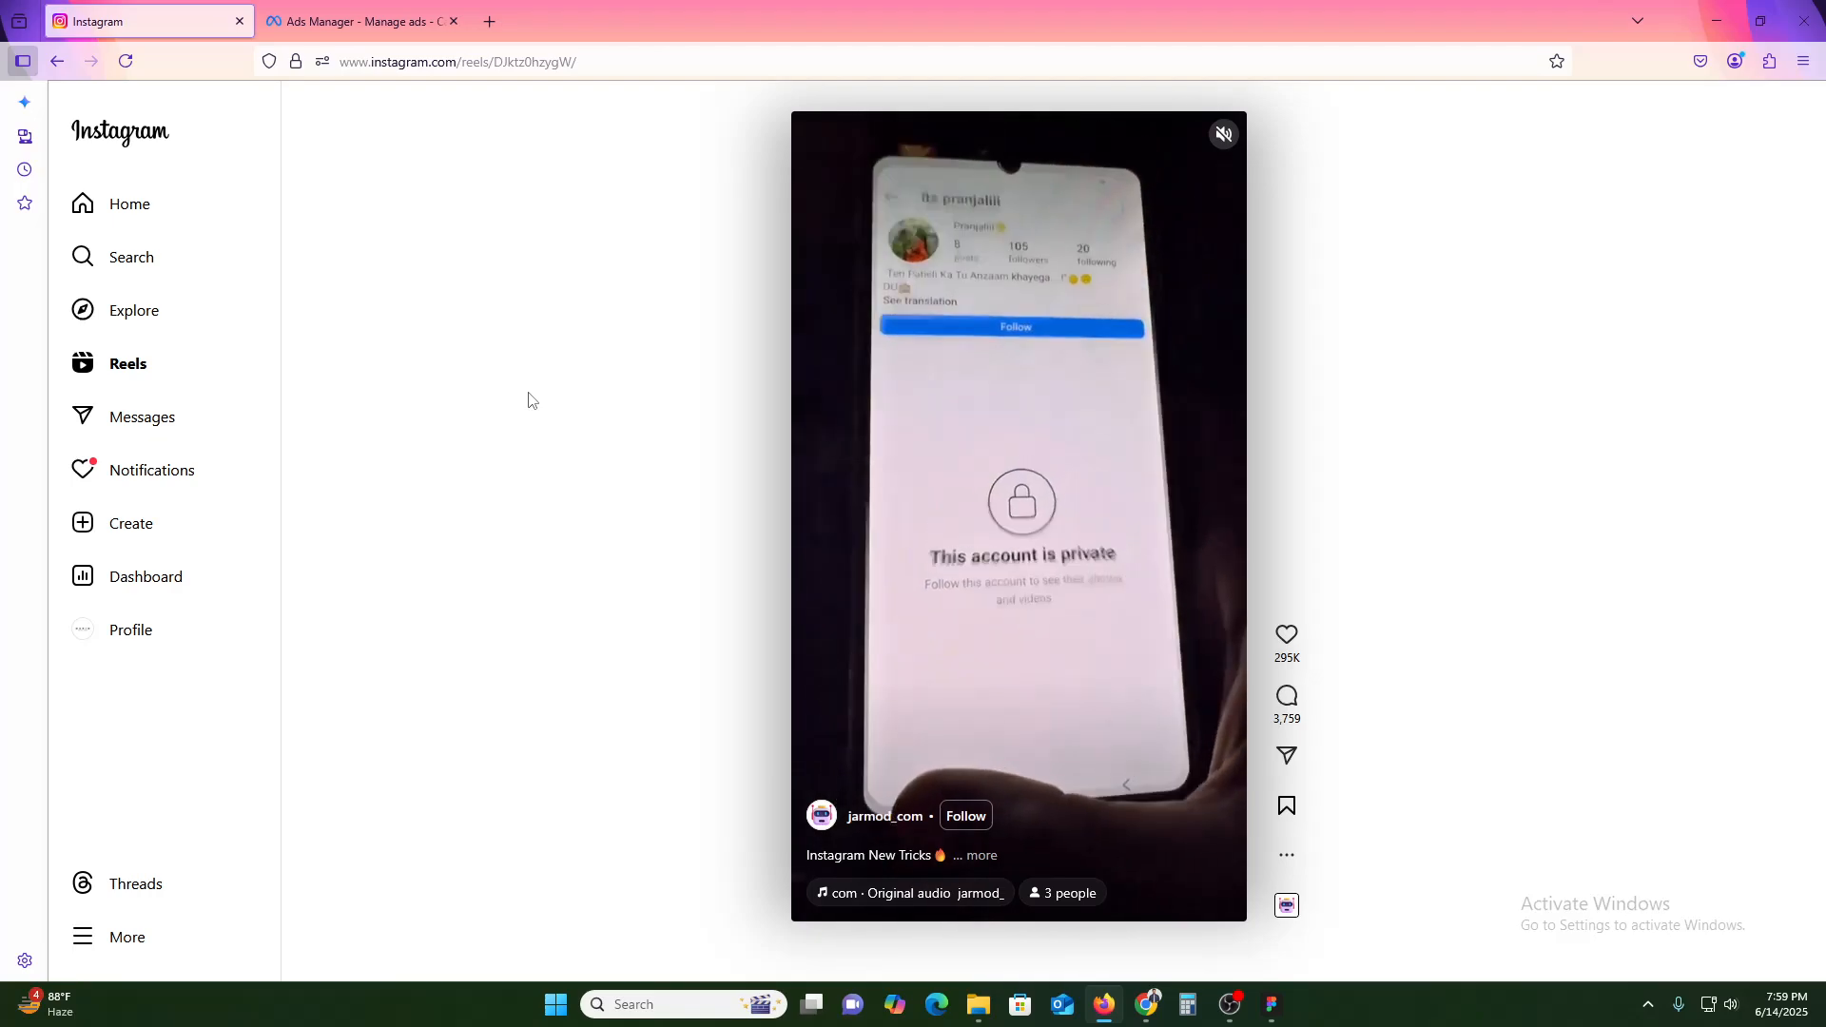
pyautogui.click(157, 271)
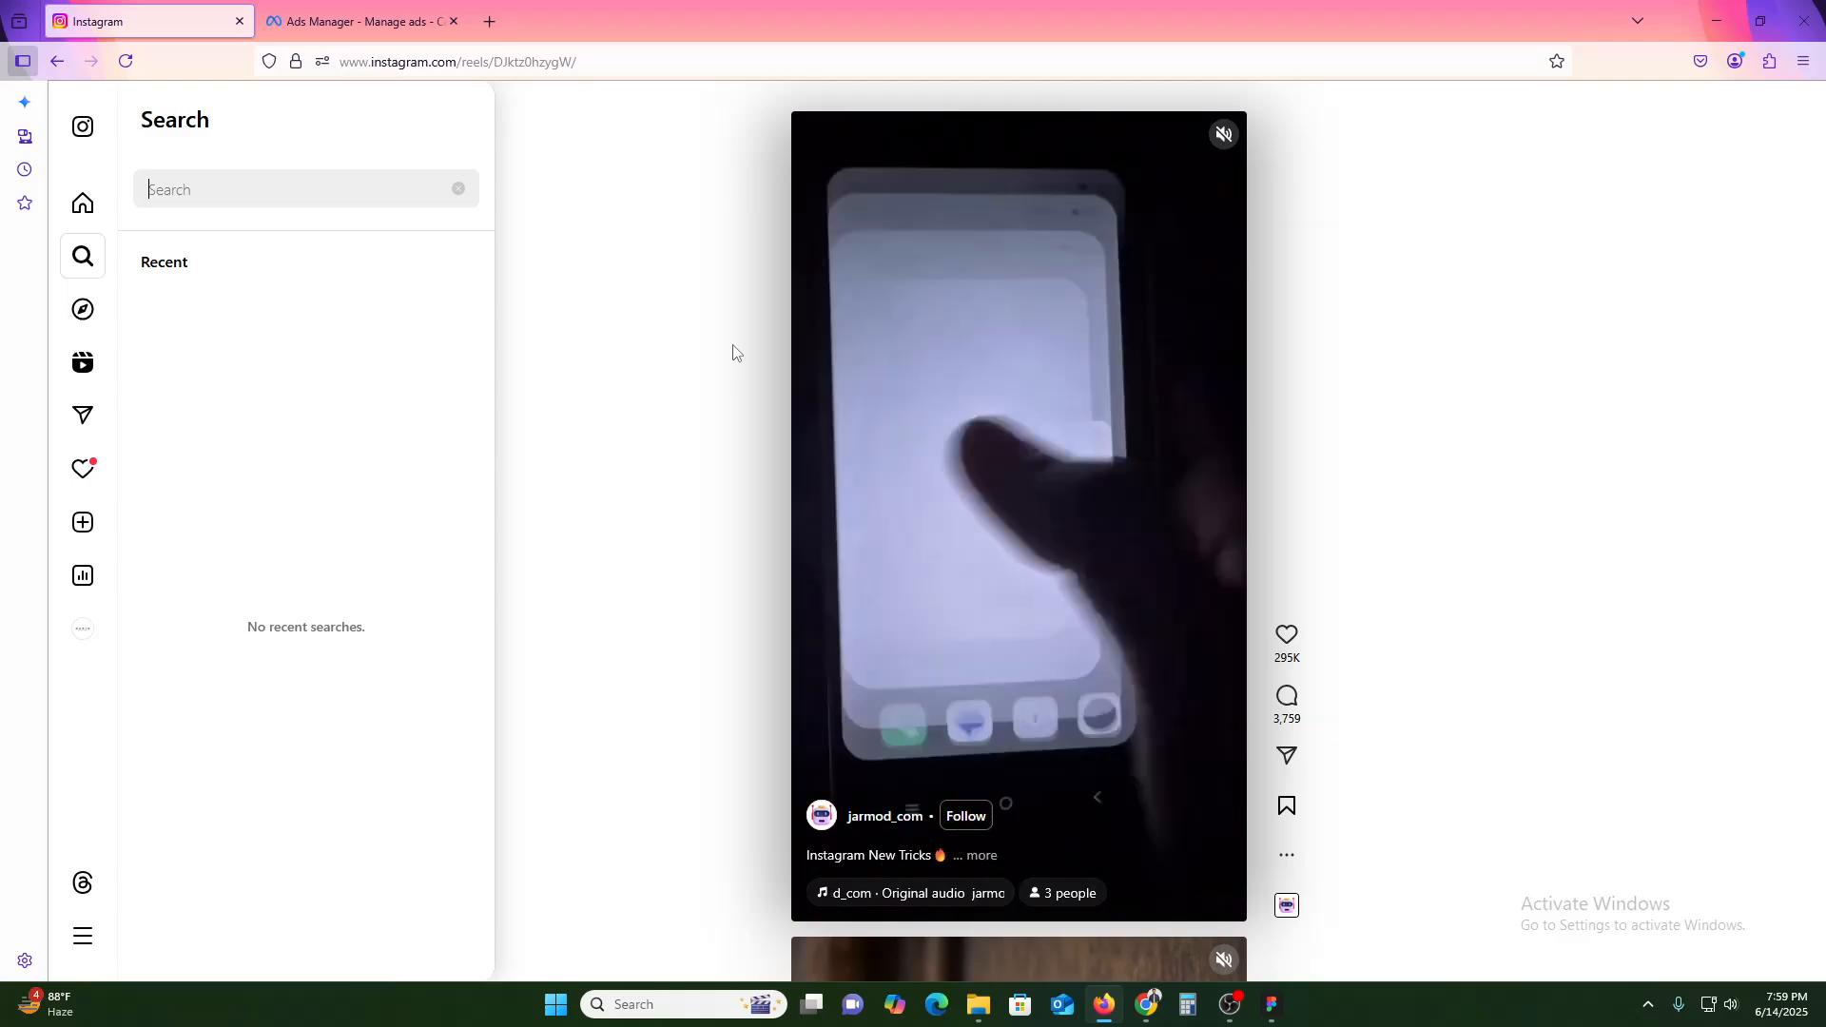
pyautogui.click(361, 21)
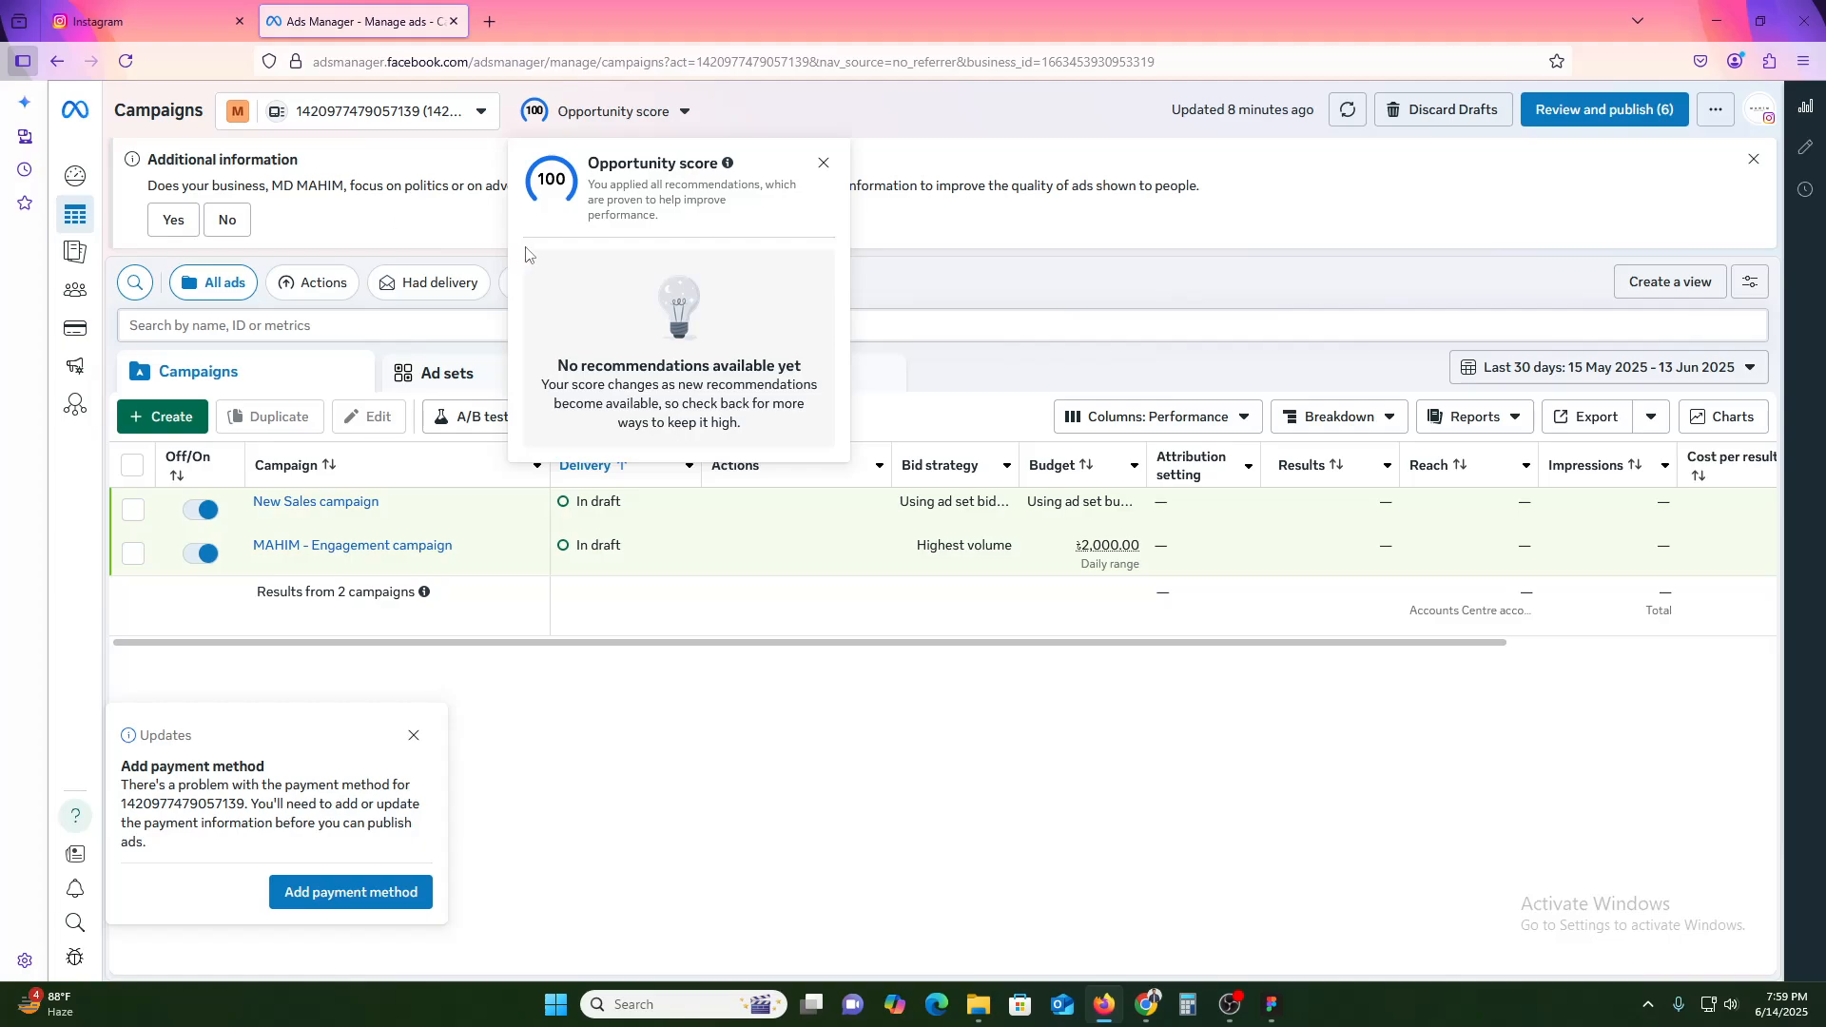
pyautogui.click(155, 10)
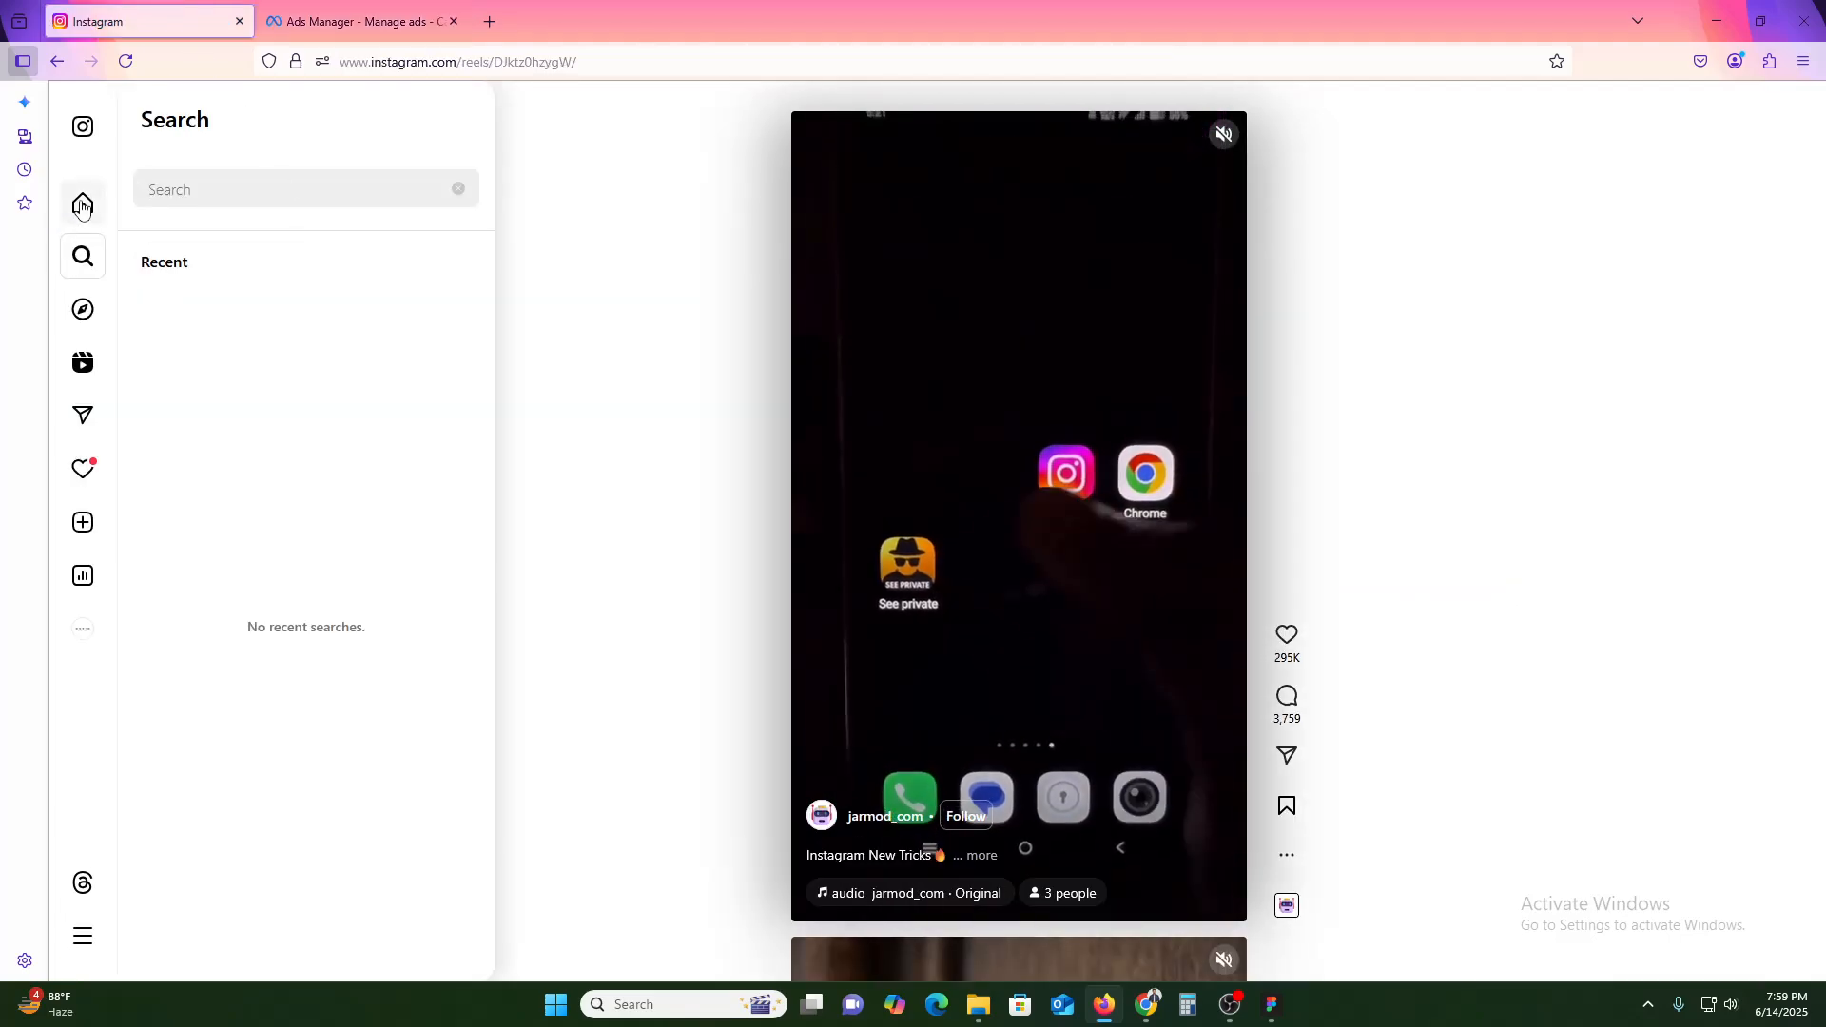
pyautogui.click(82, 203)
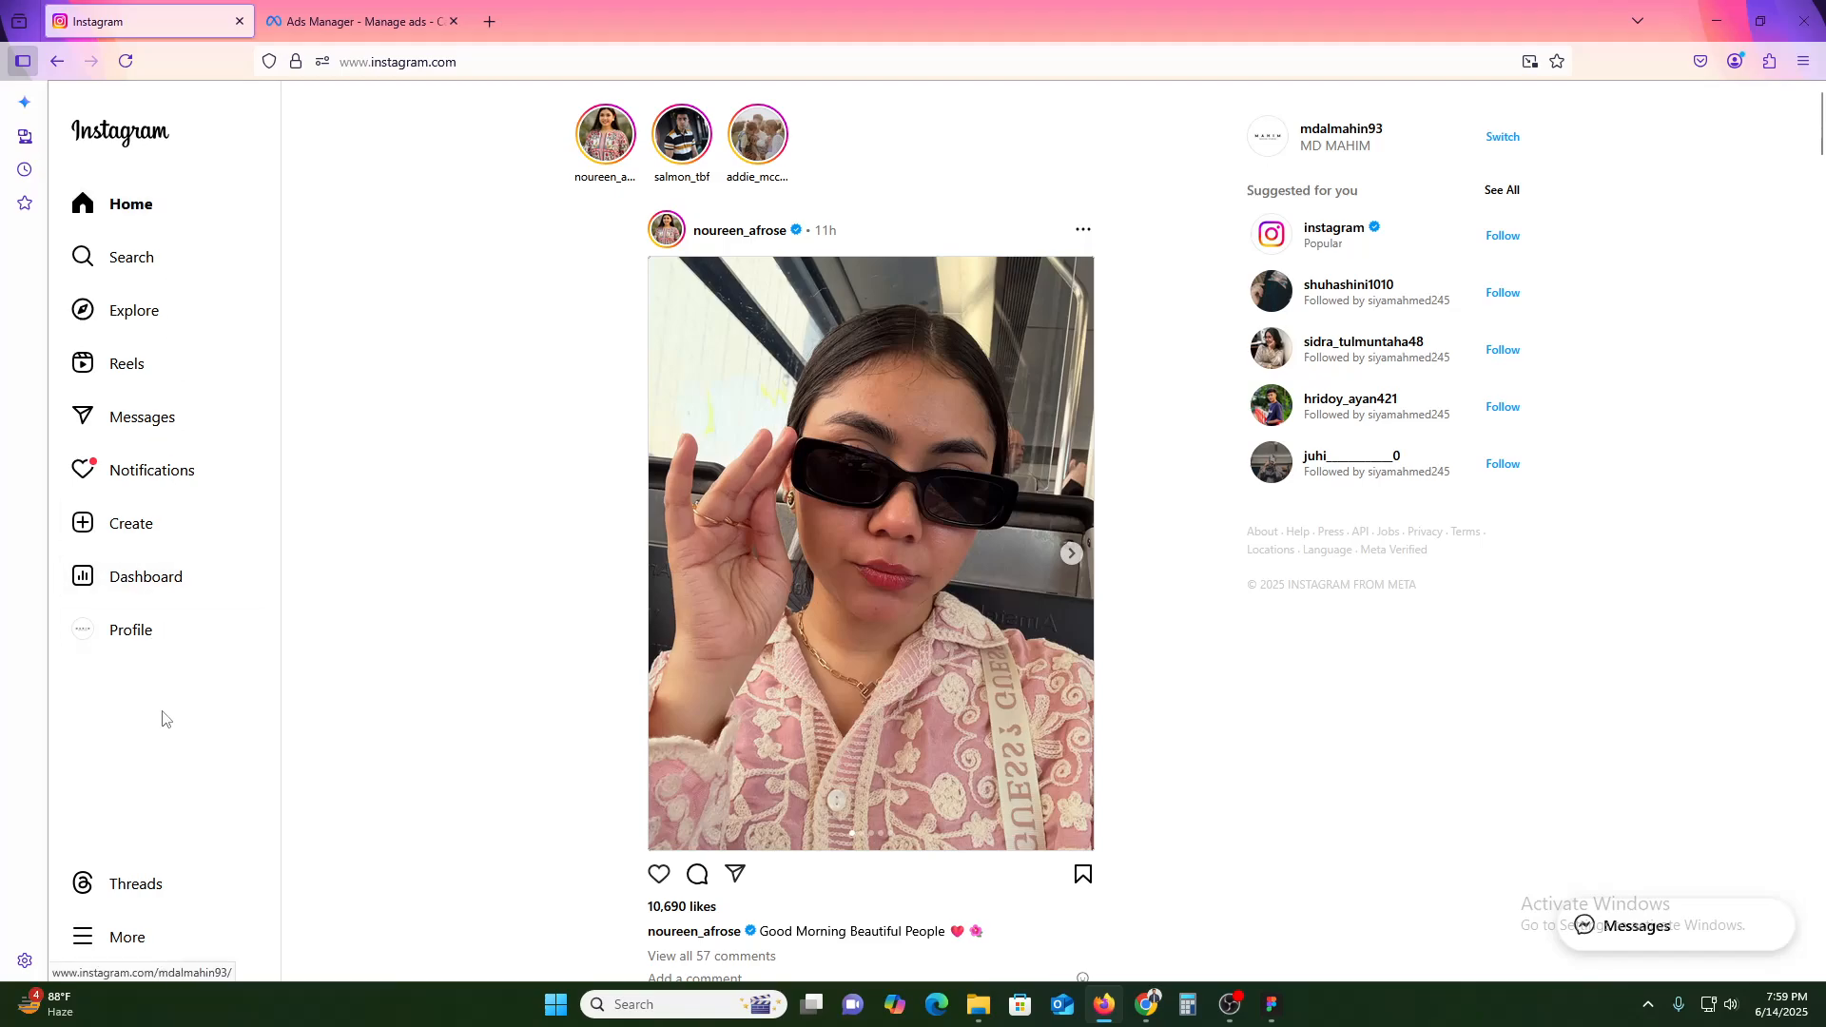
# Step: Examine the account insights in the professional dashboard, from views to messaging conversations
pyautogui.click(146, 592)
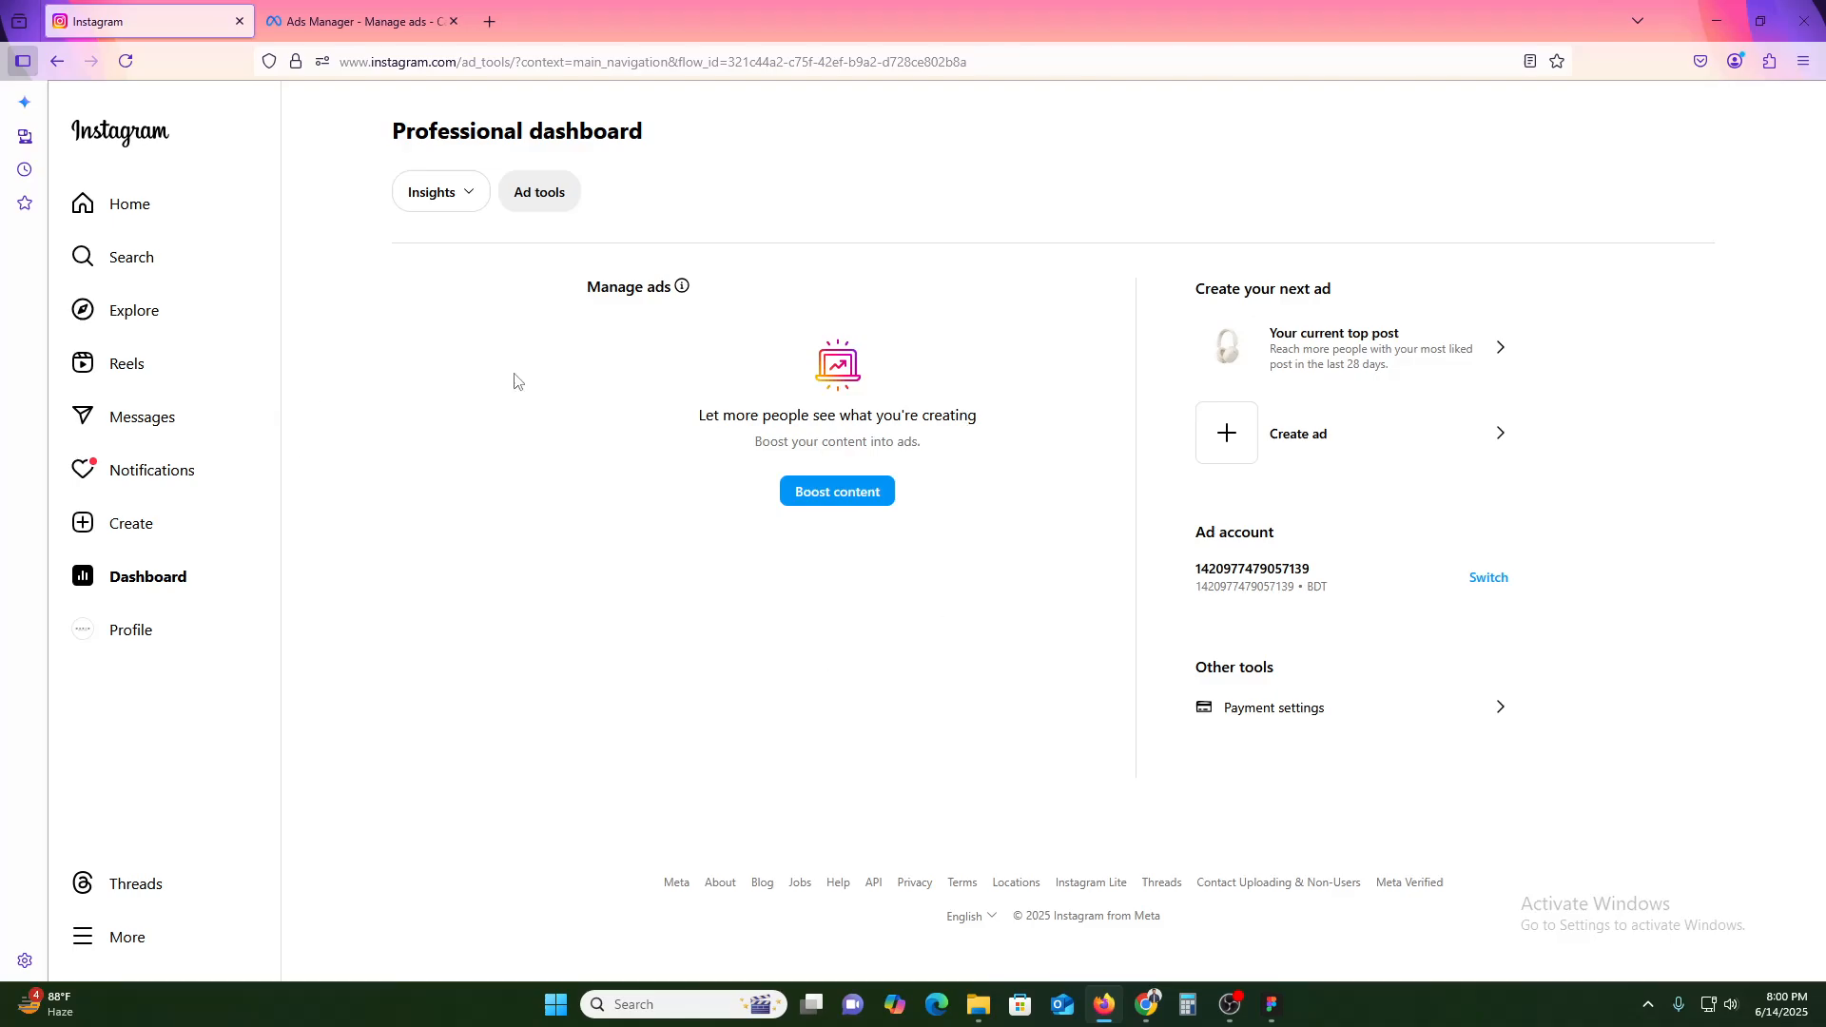
pyautogui.click(468, 190)
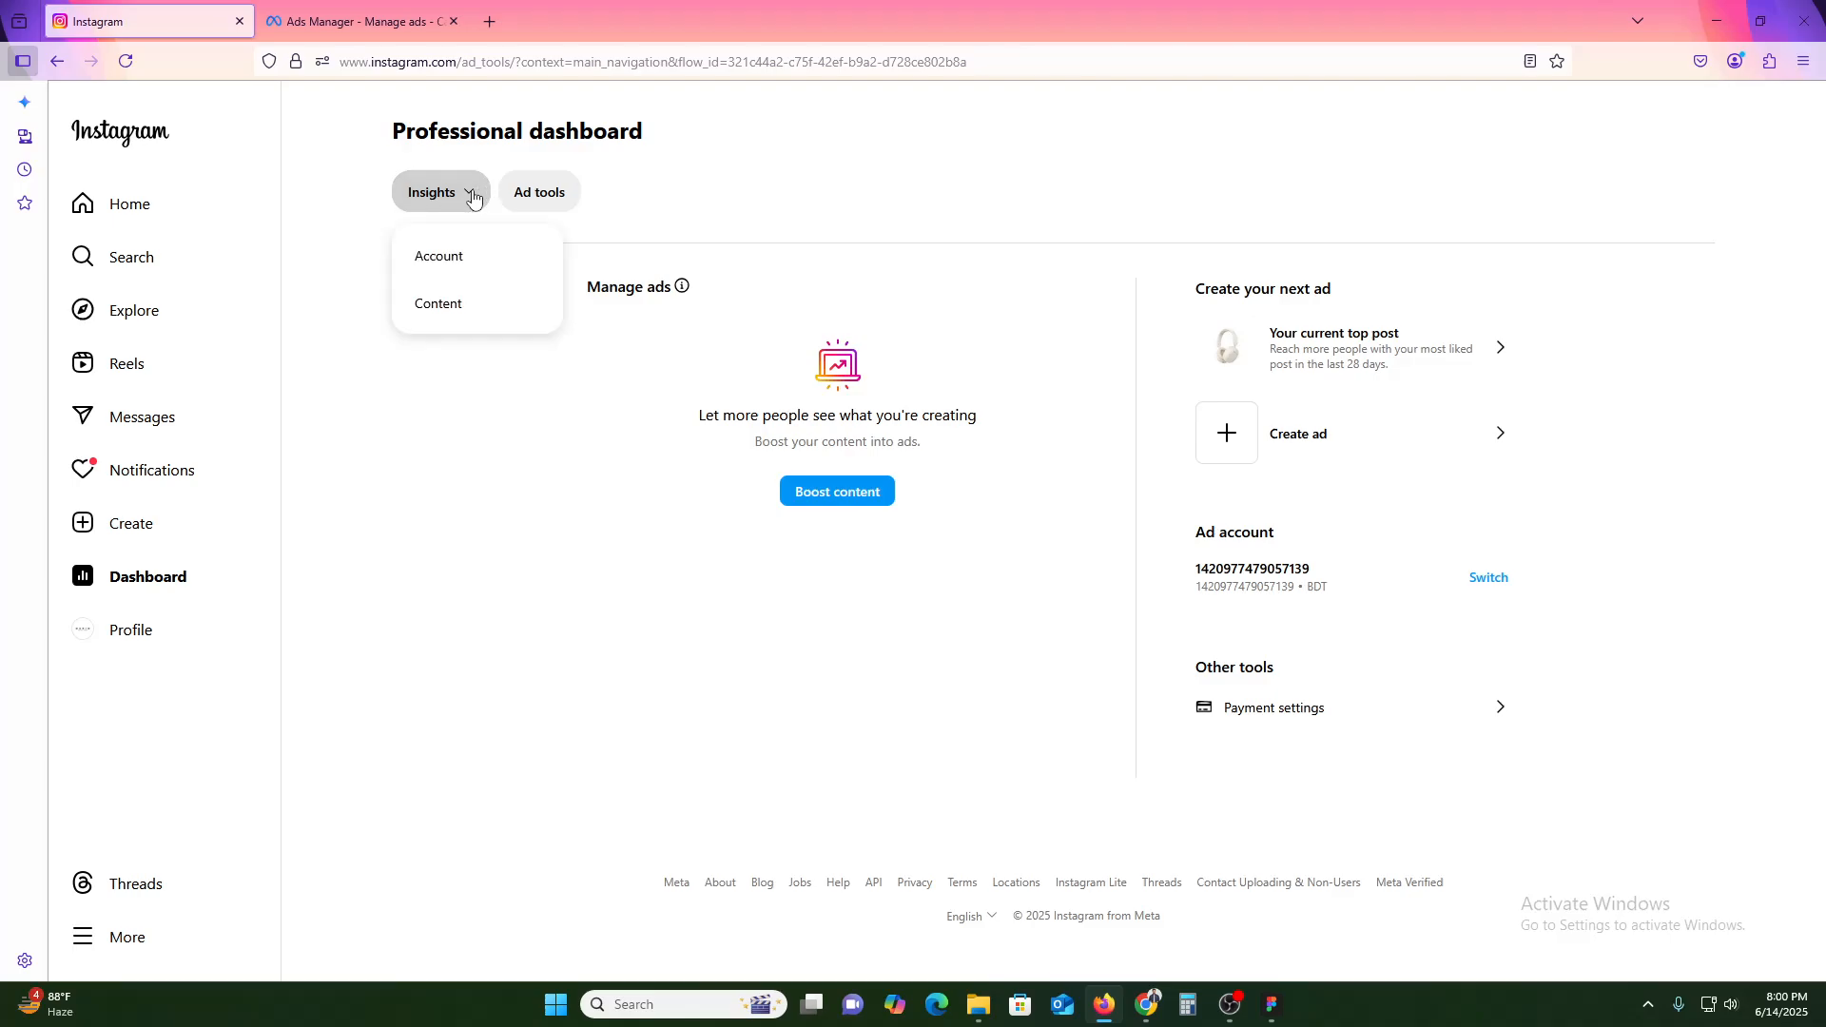
pyautogui.click(461, 191)
pyautogui.click(453, 189)
pyautogui.click(465, 252)
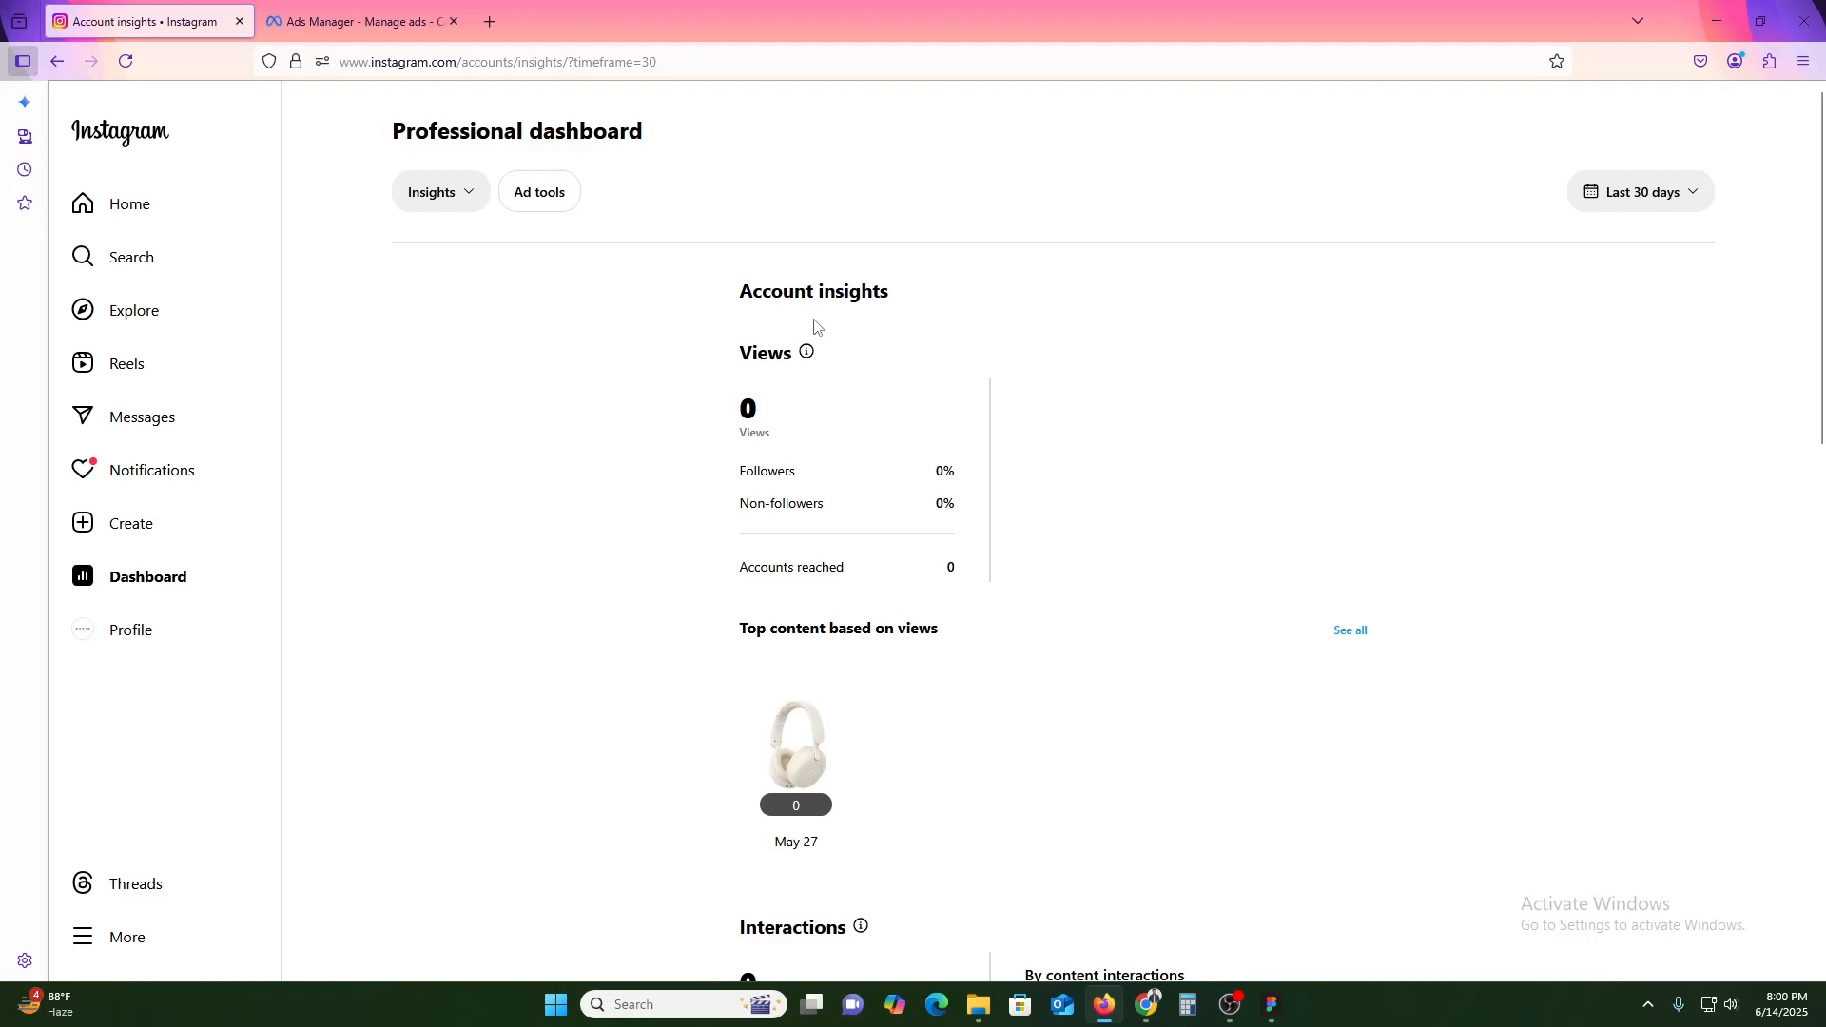
pyautogui.scroll(-4, 846, 476)
pyautogui.scroll(-9, 856, 523)
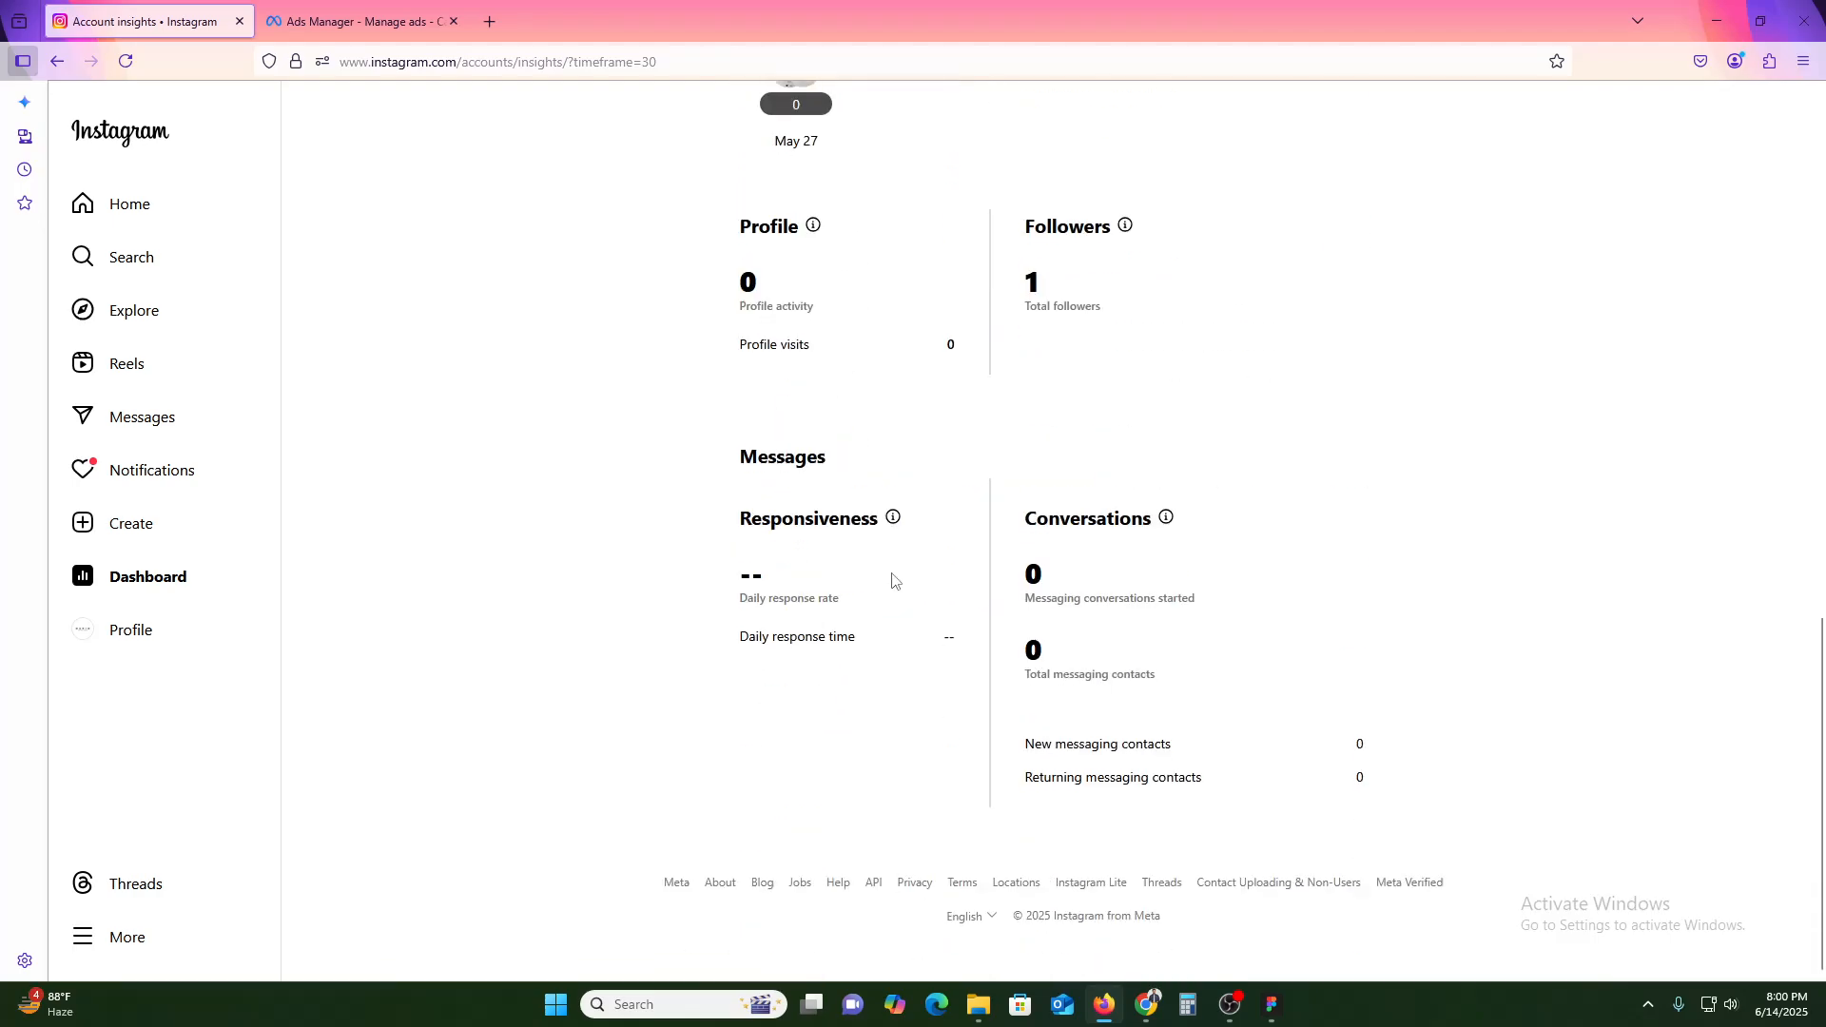
pyautogui.scroll(11, 894, 580)
# Step: Go to the account's own profile and inspect its followers list
pyautogui.click(130, 195)
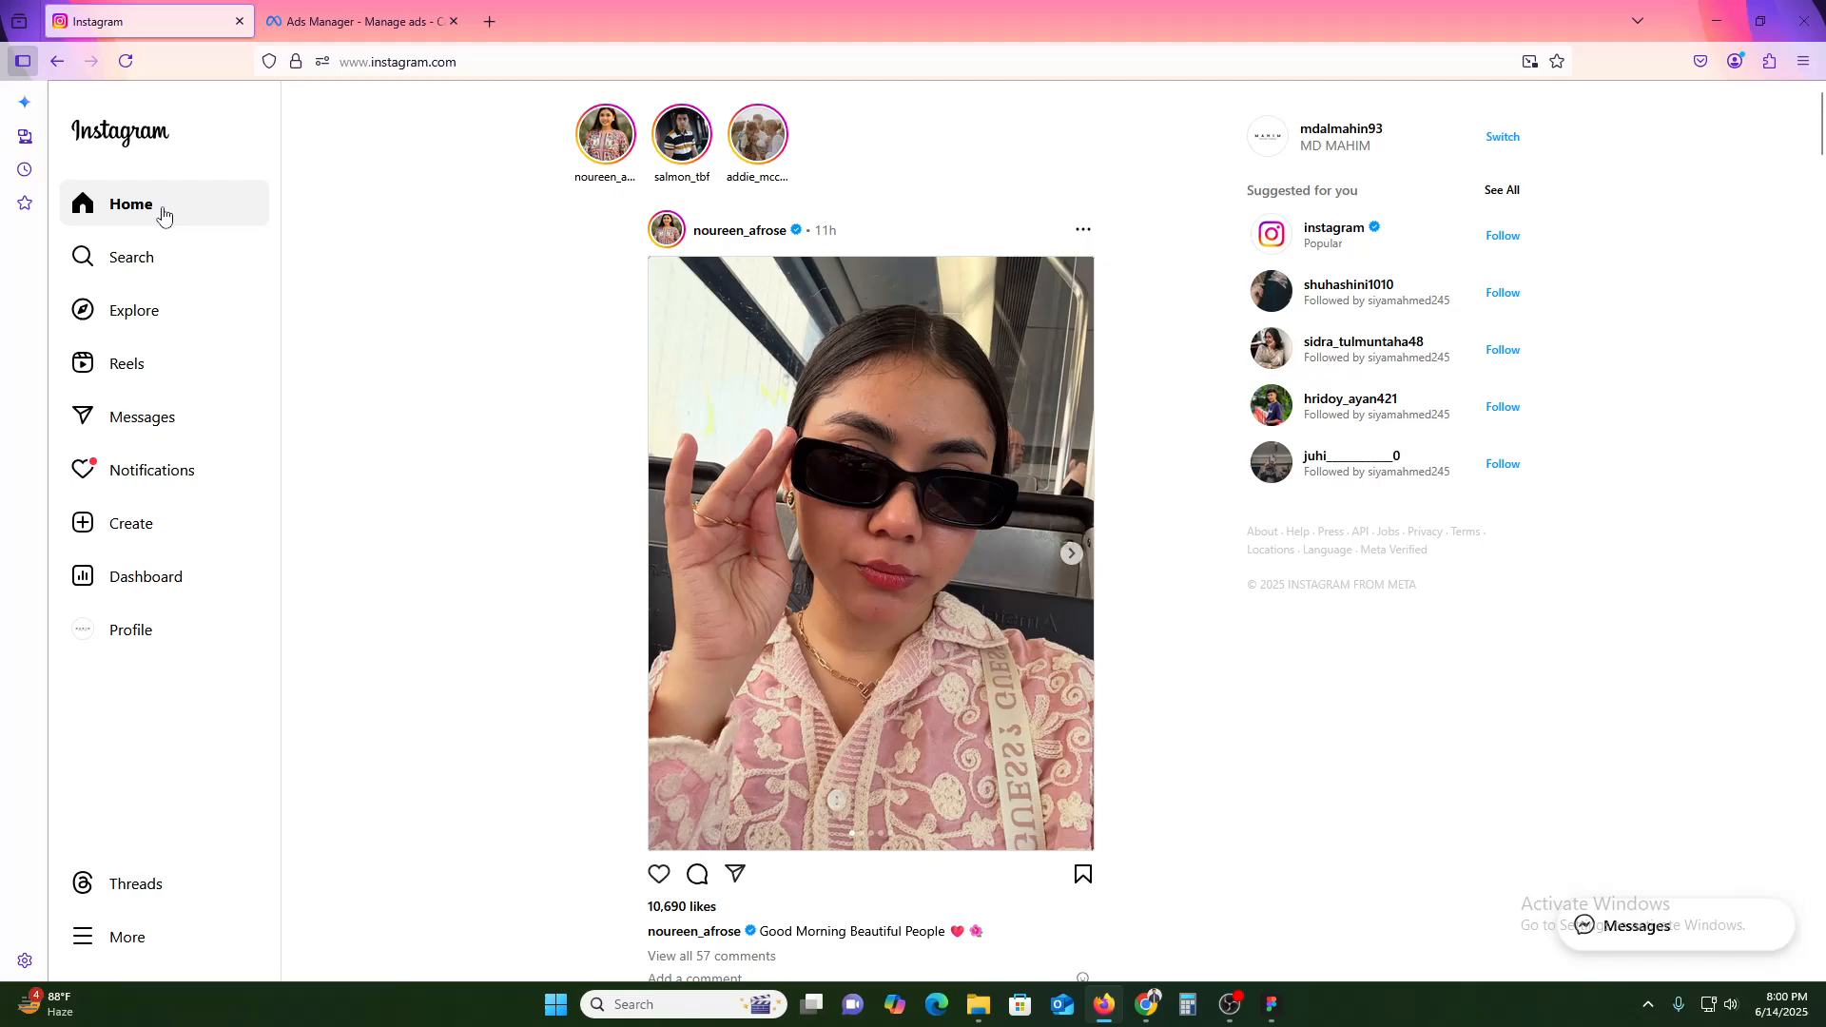
pyautogui.click(1353, 128)
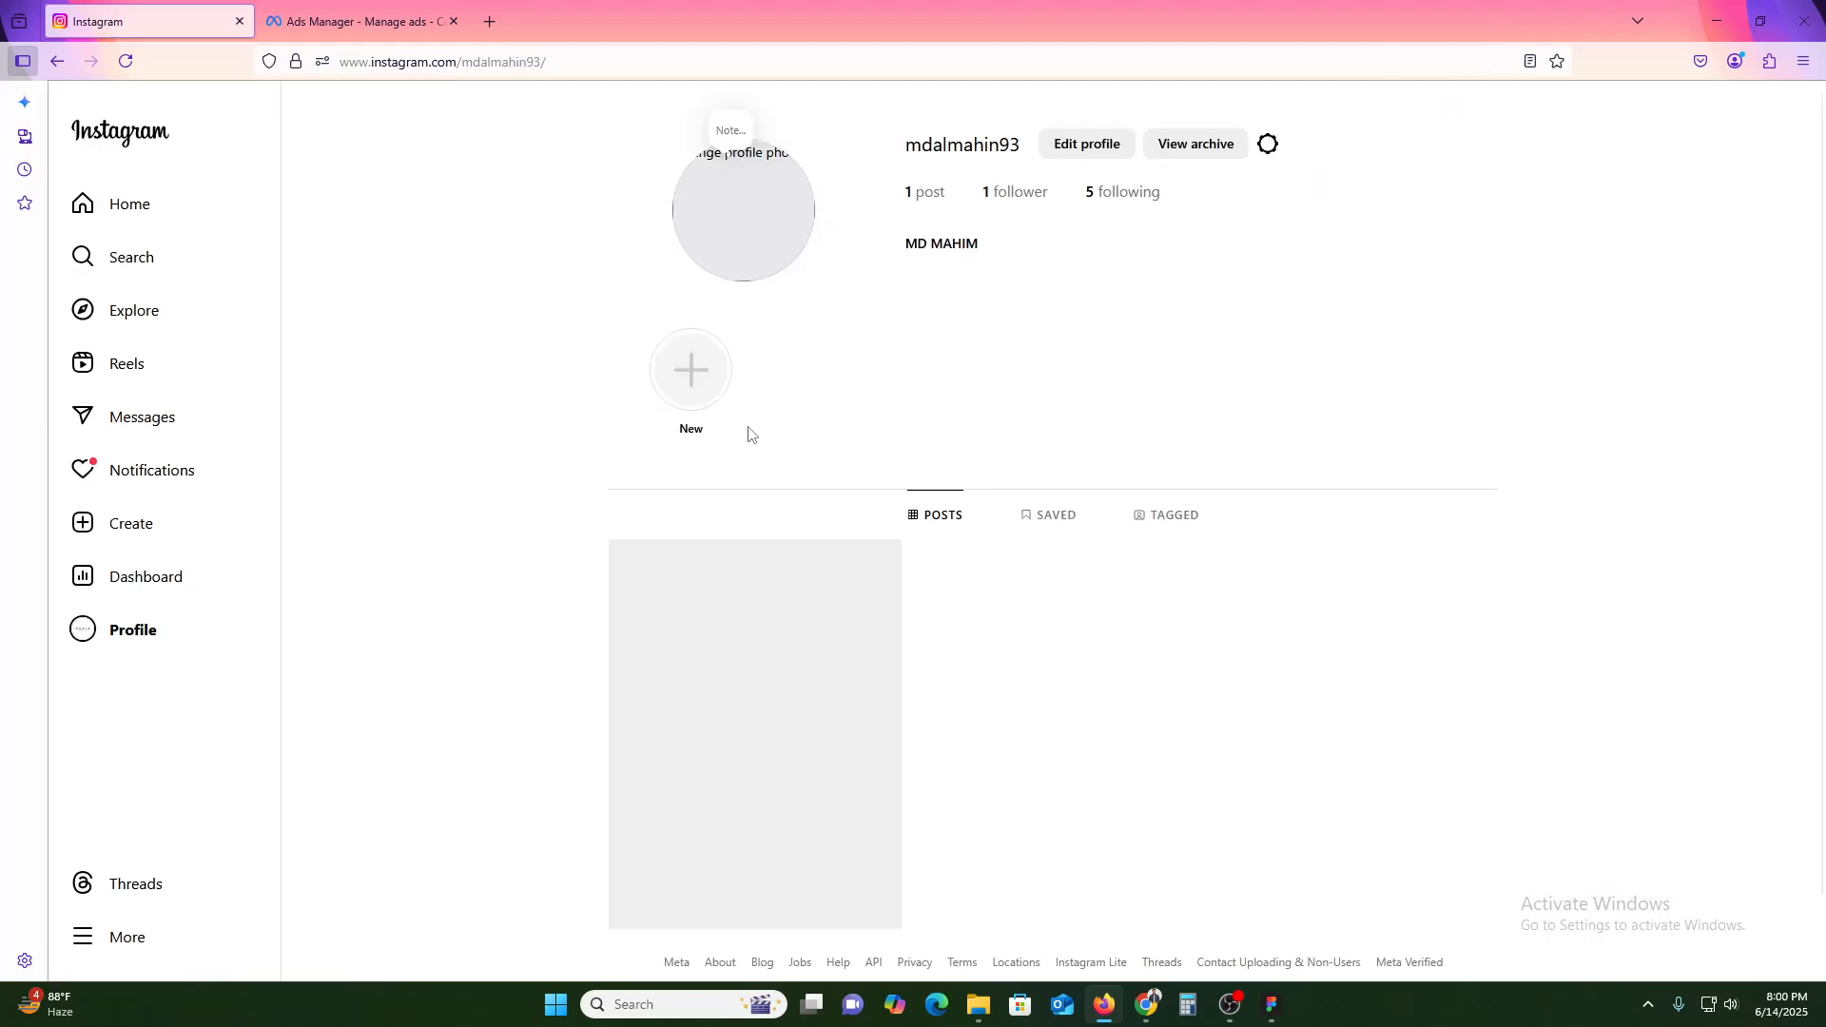
pyautogui.scroll(-1, 1051, 688)
pyautogui.scroll(1, 1051, 688)
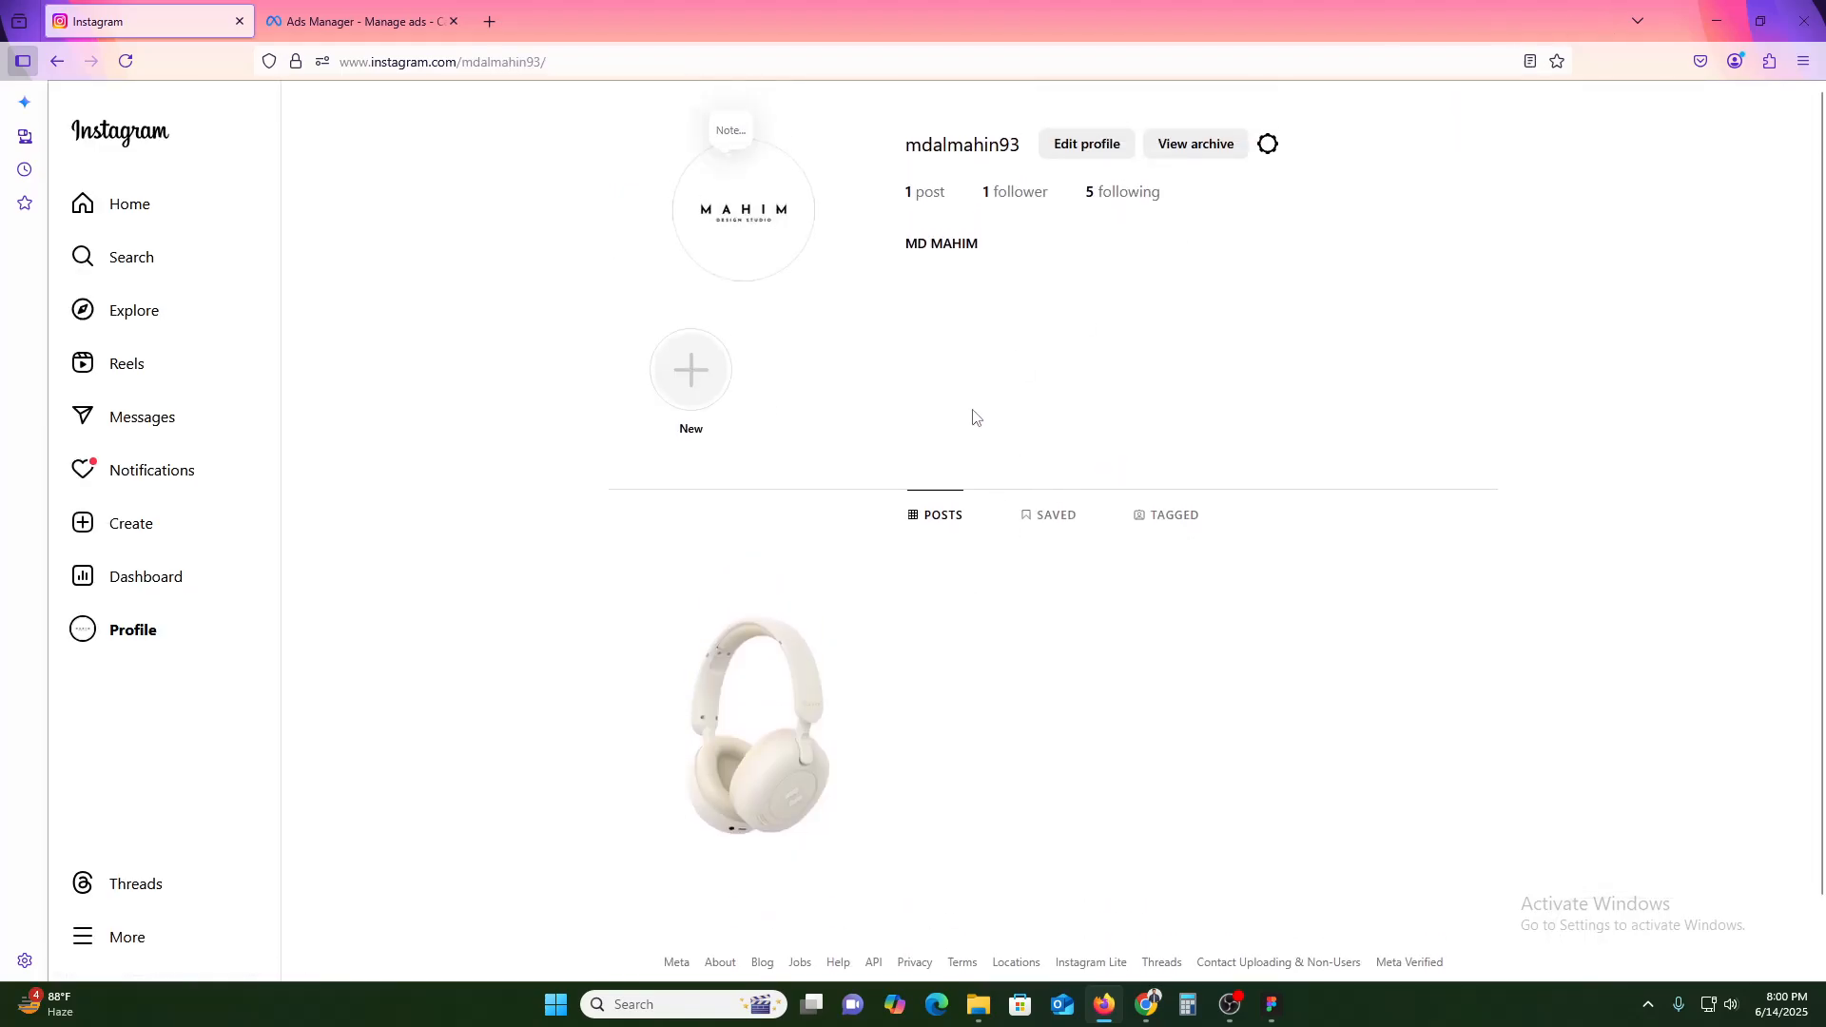
pyautogui.click(1024, 193)
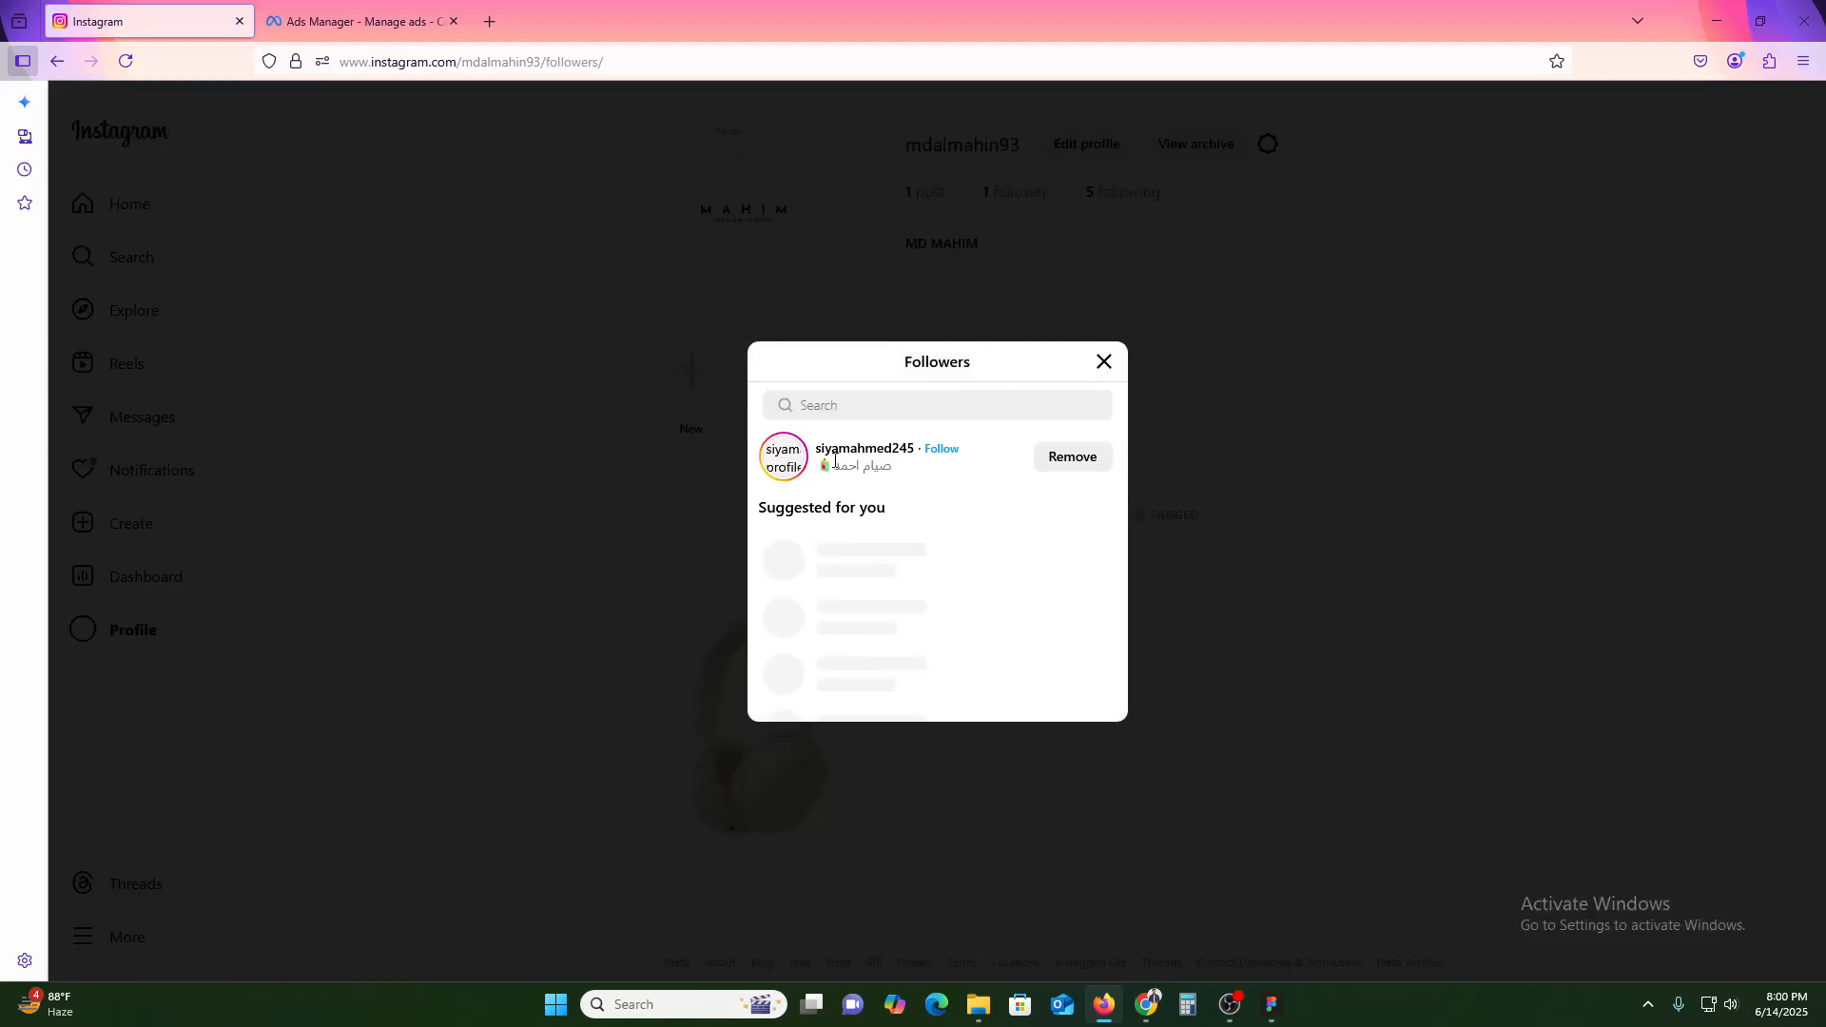
pyautogui.moveTo(867, 456)
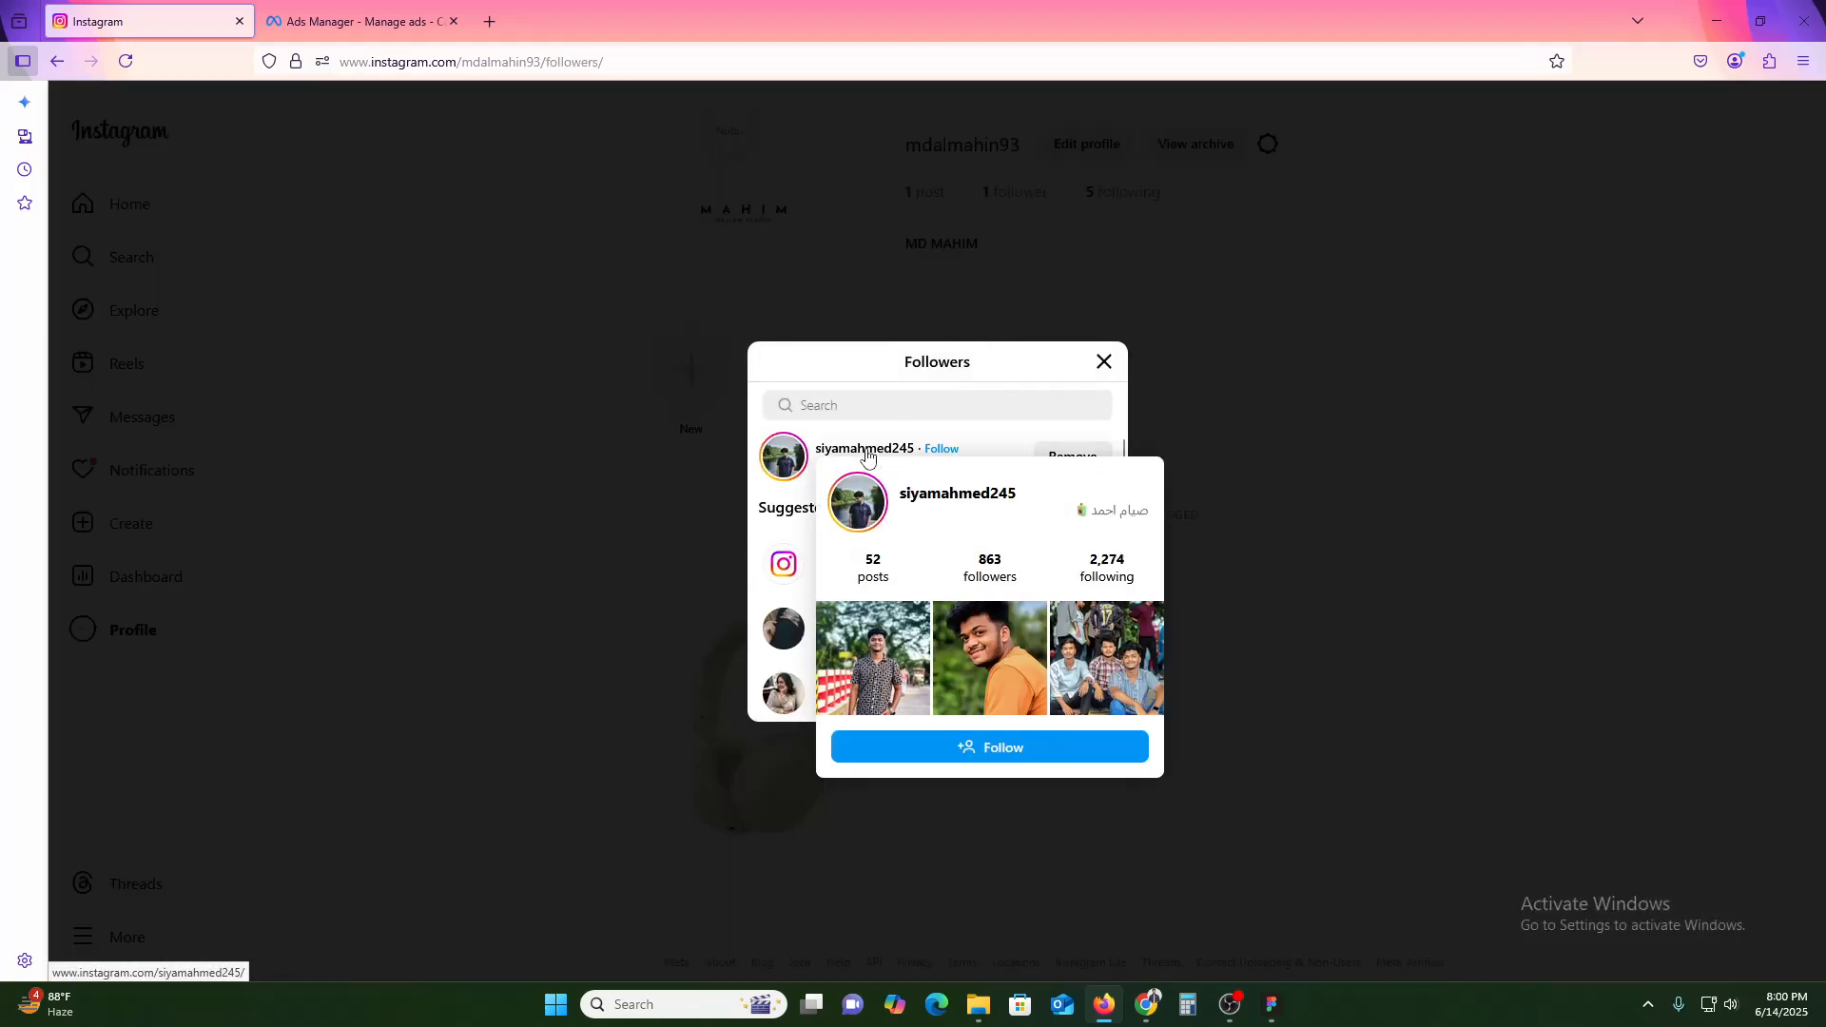
pyautogui.click(1252, 419)
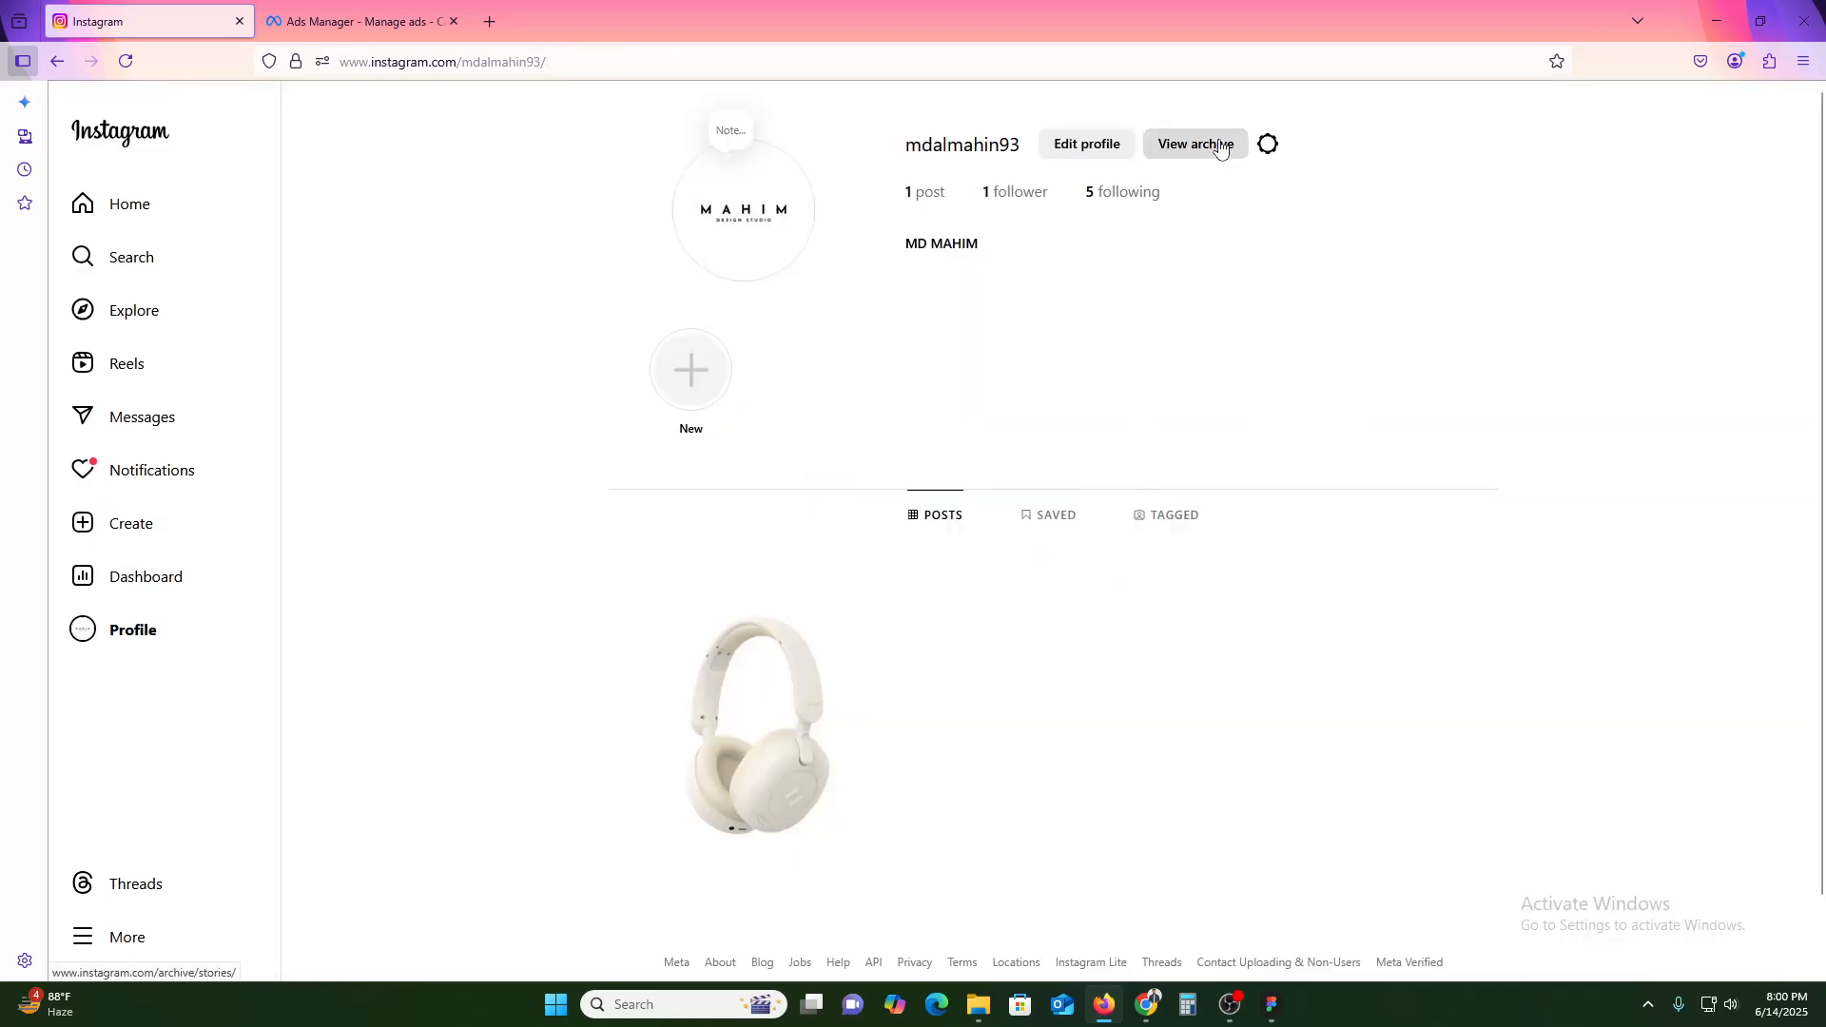
# Step: Share a profile note reading "HIT THE LIKE BUTTON" followed by a red heart emoji
pyautogui.click(733, 137)
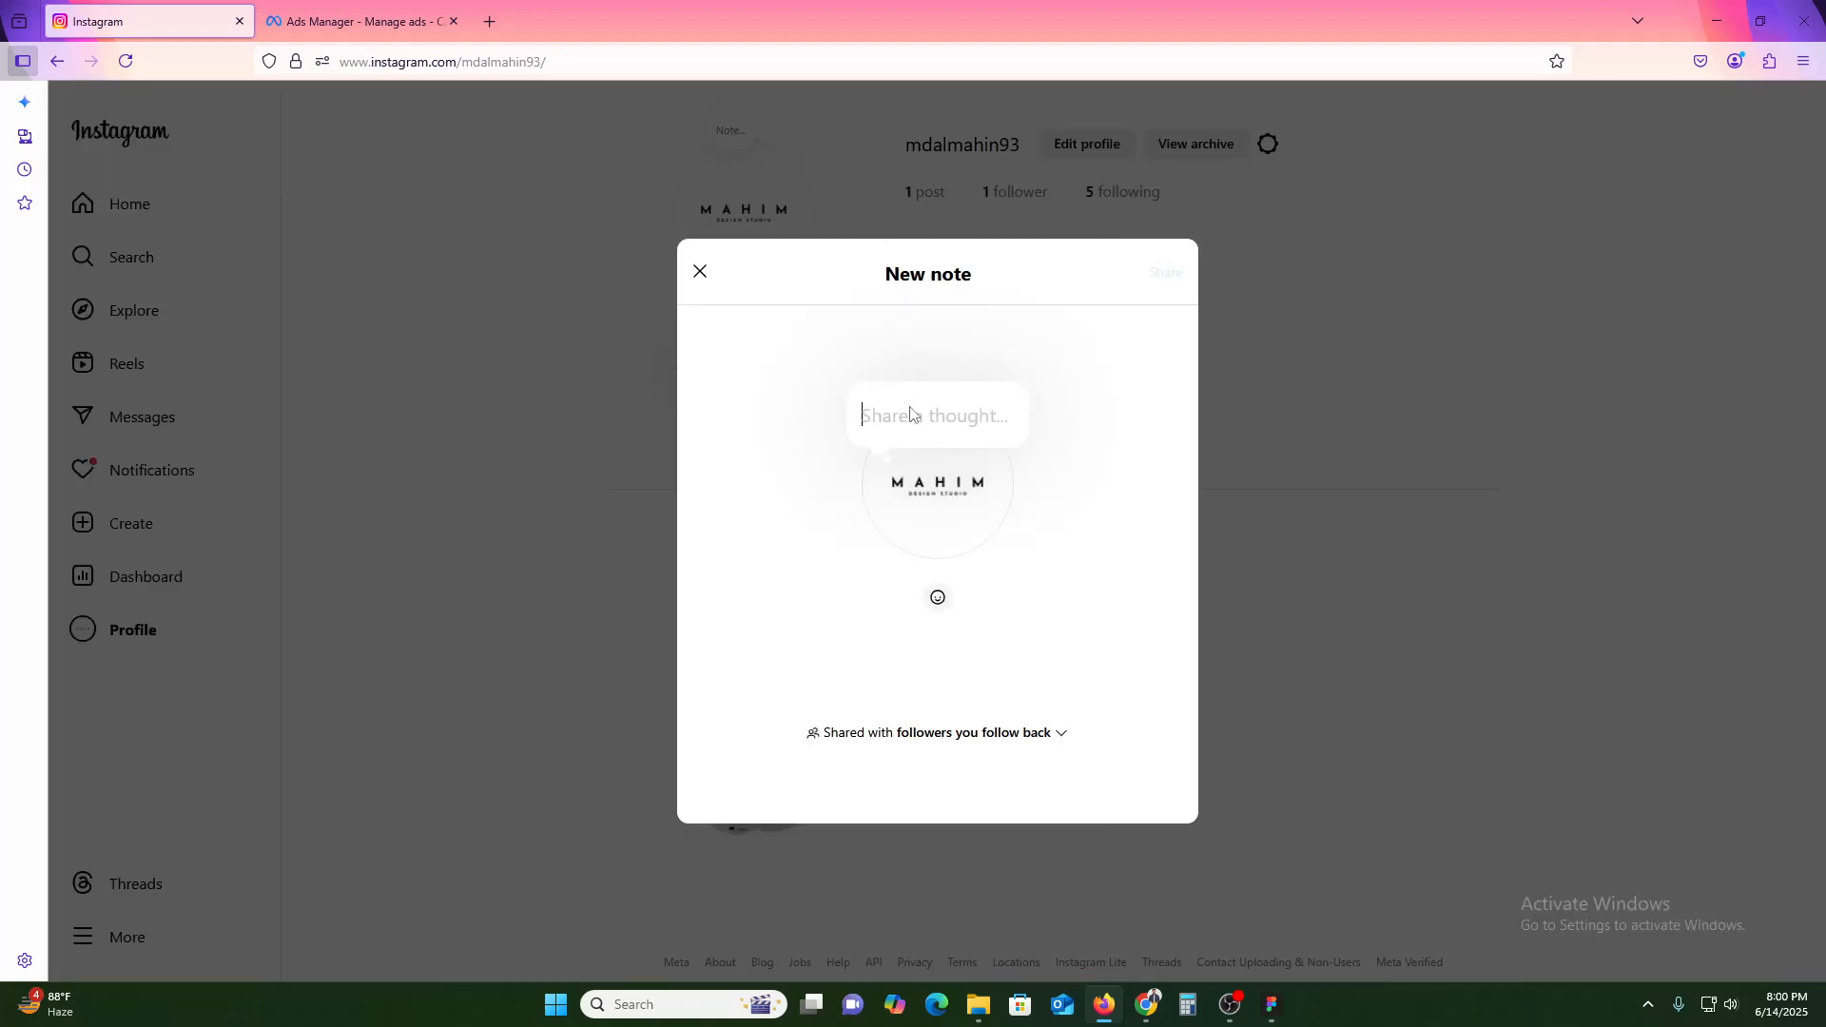
pyautogui.write('H')
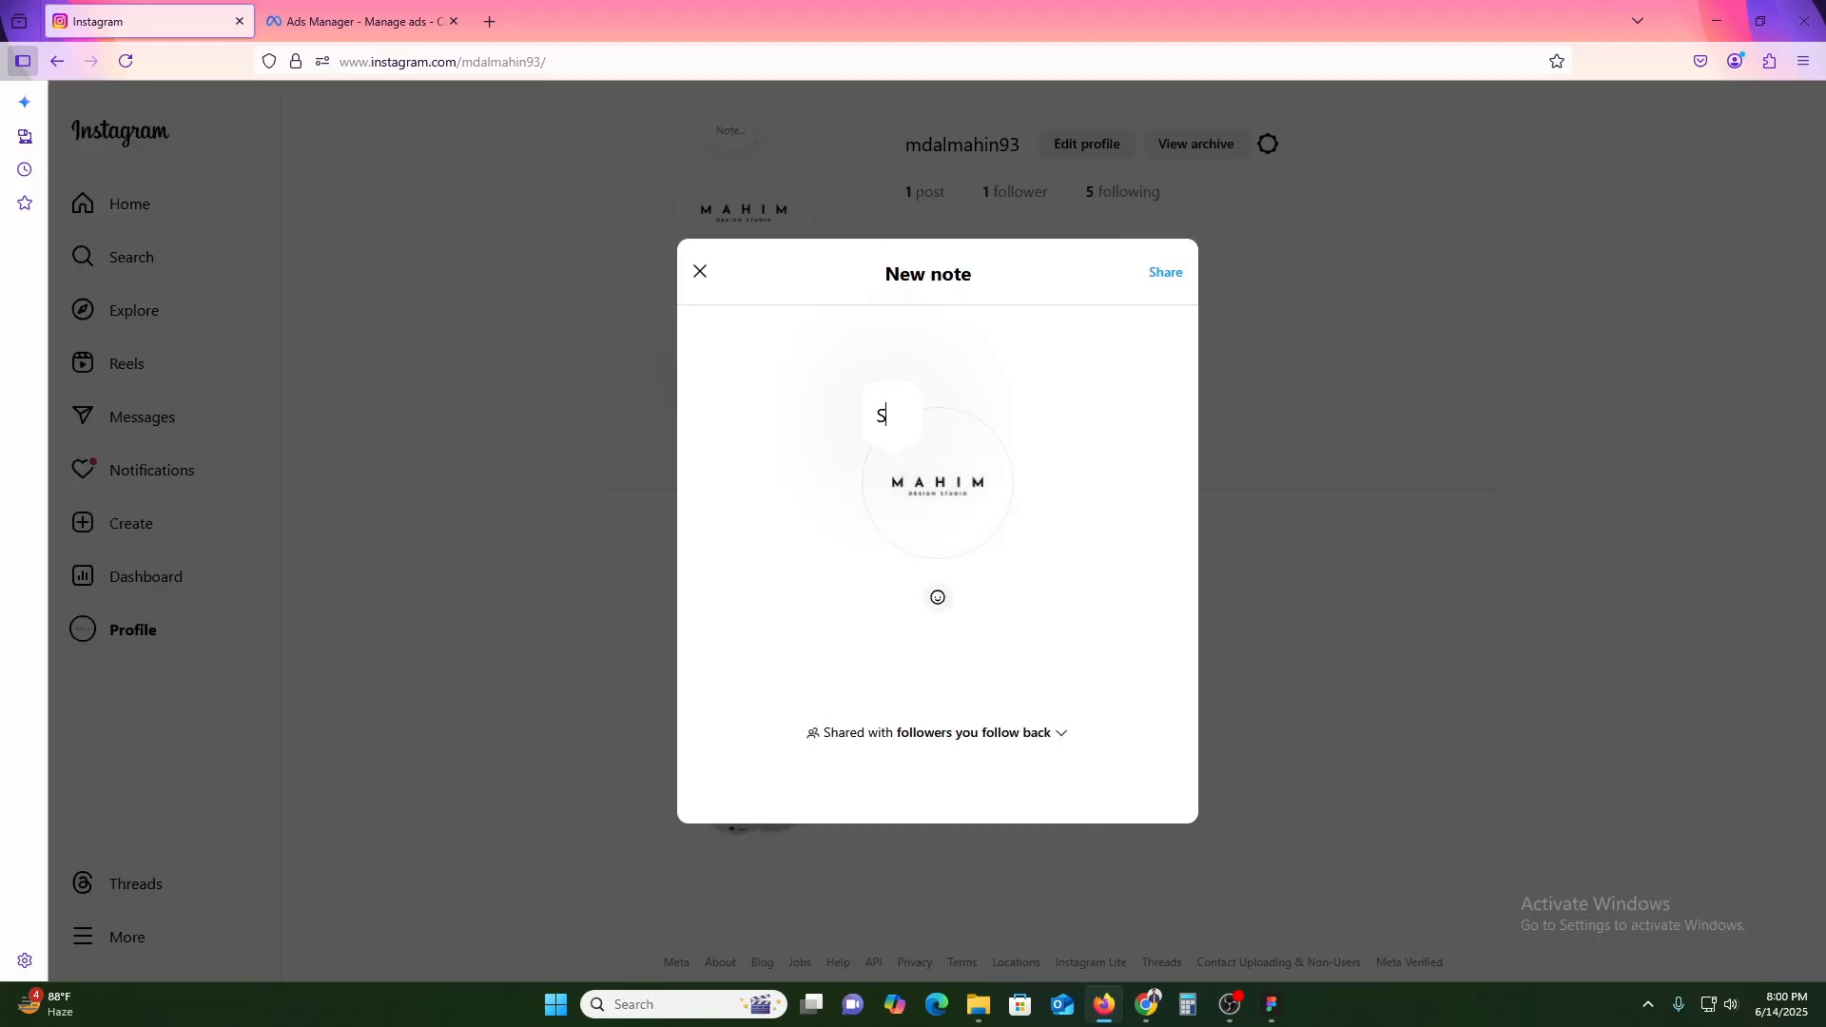
pyautogui.press('BackSpace')
pyautogui.write('HIT THE LIKE BUTTON')
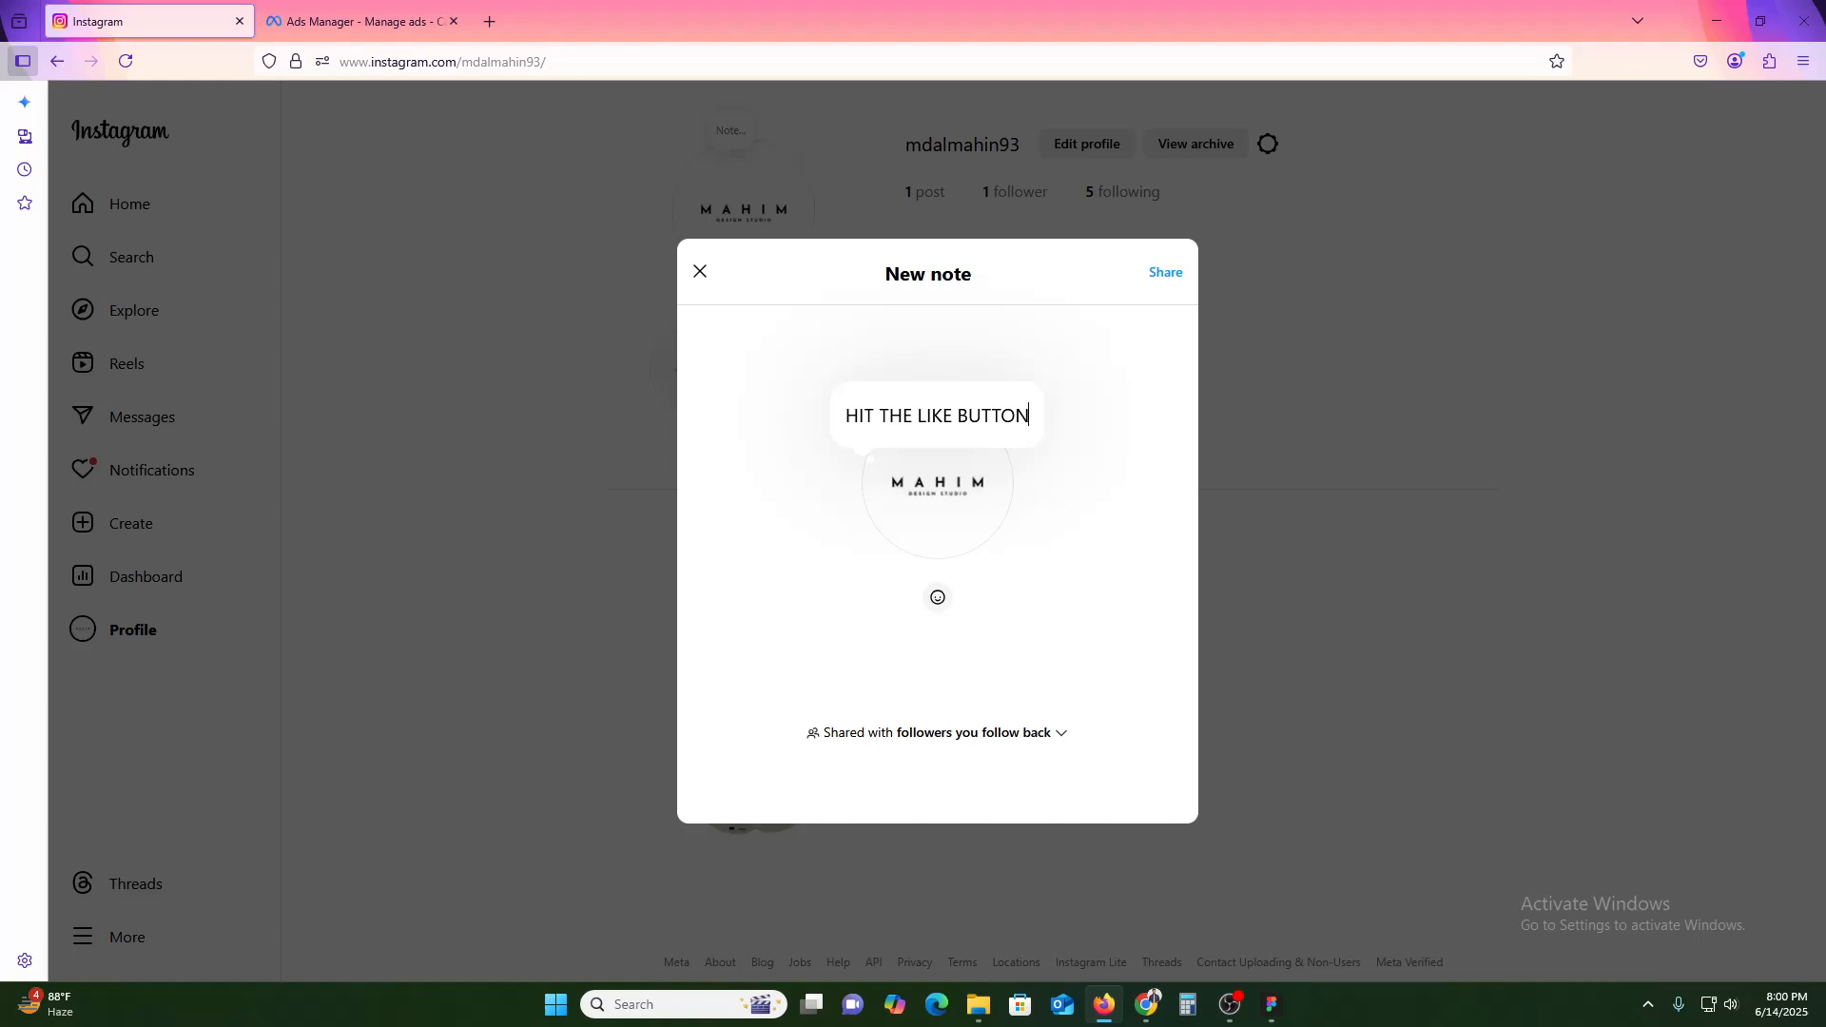
pyautogui.press('super+period')
pyautogui.press('Down')
pyautogui.press('Right')
pyautogui.press('Right')
pyautogui.press('Right')
pyautogui.press('Return')
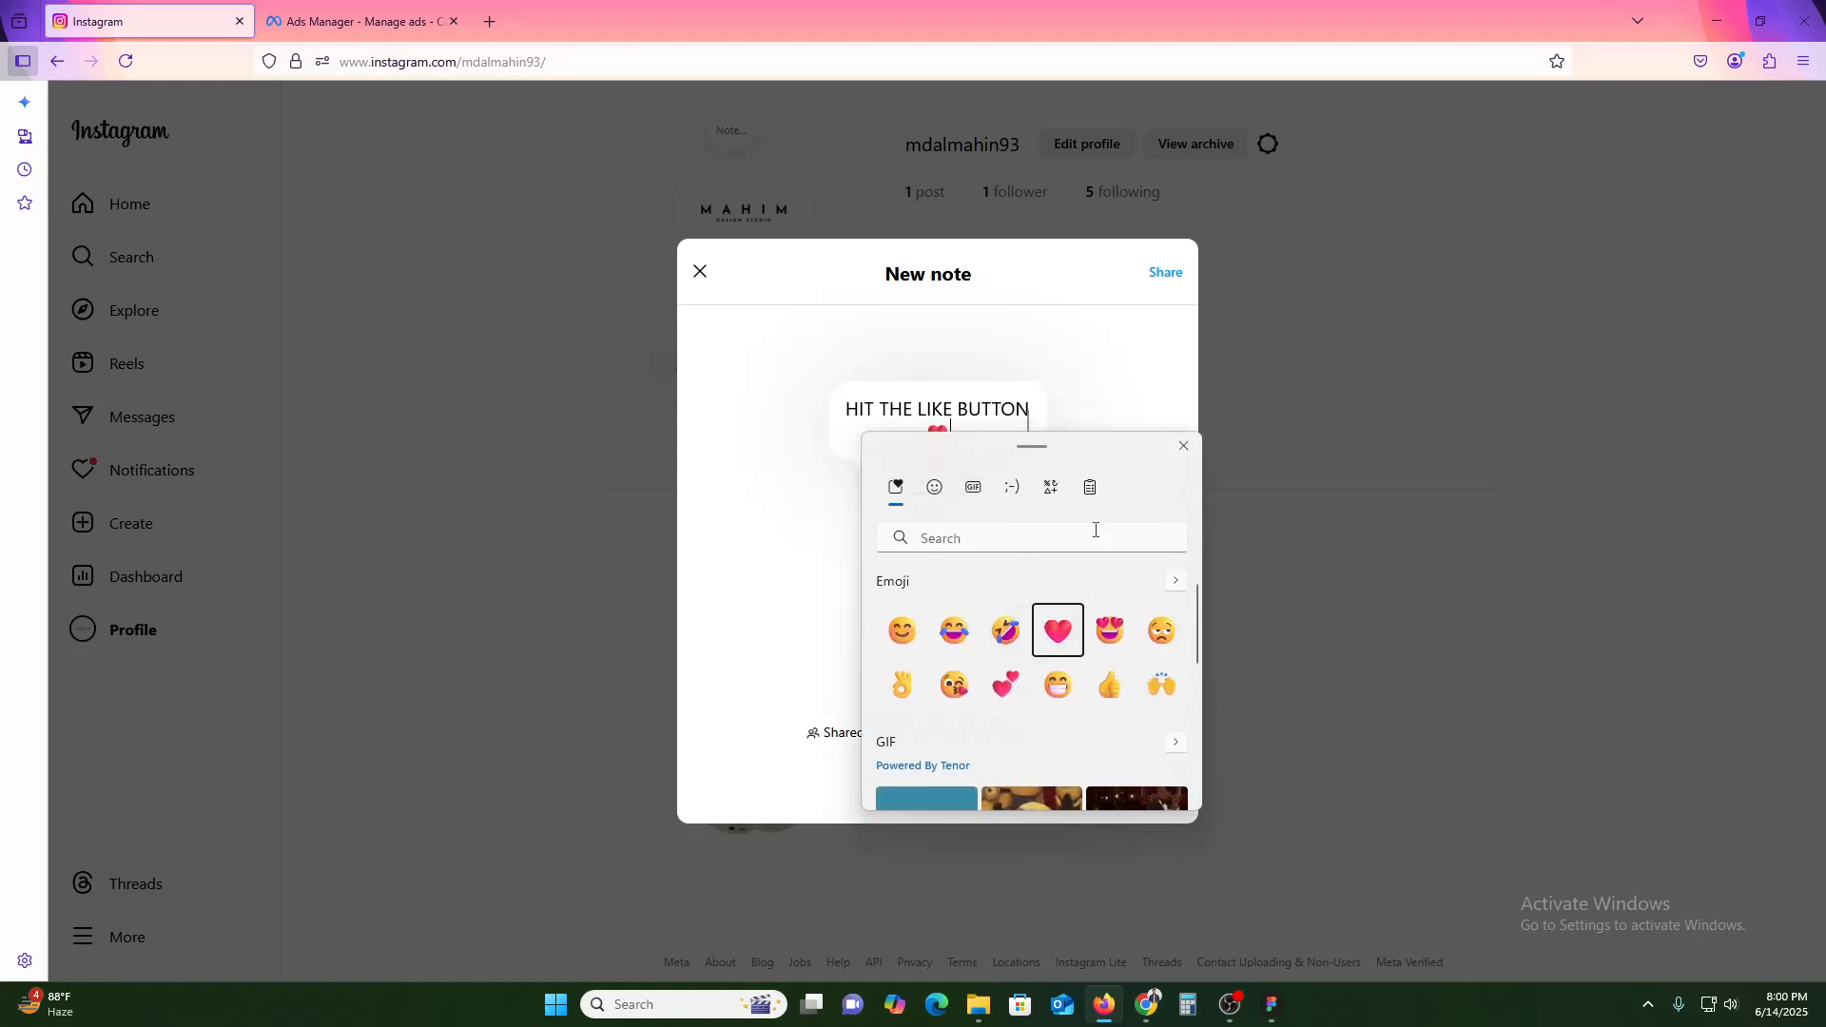
pyautogui.press('Escape')
pyautogui.click(1166, 273)
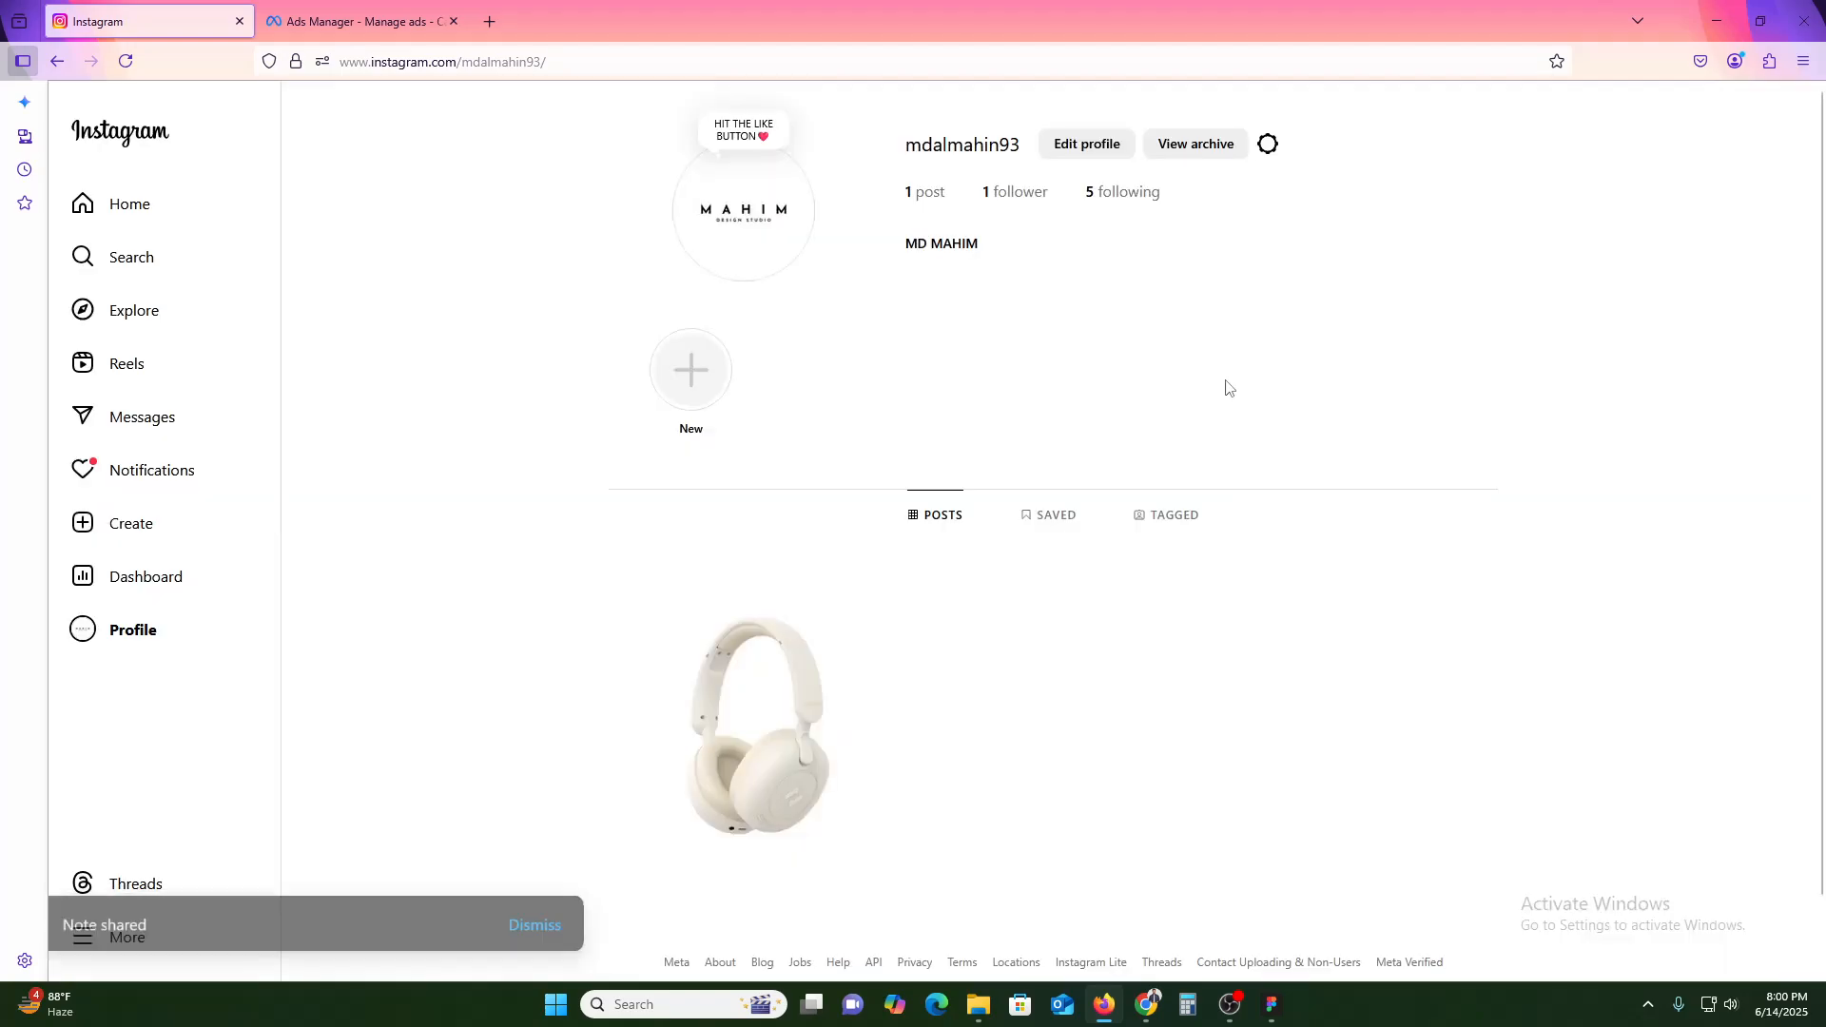
# Step: View the profile editing page with its Bio field and return to the profile
pyautogui.click(1085, 143)
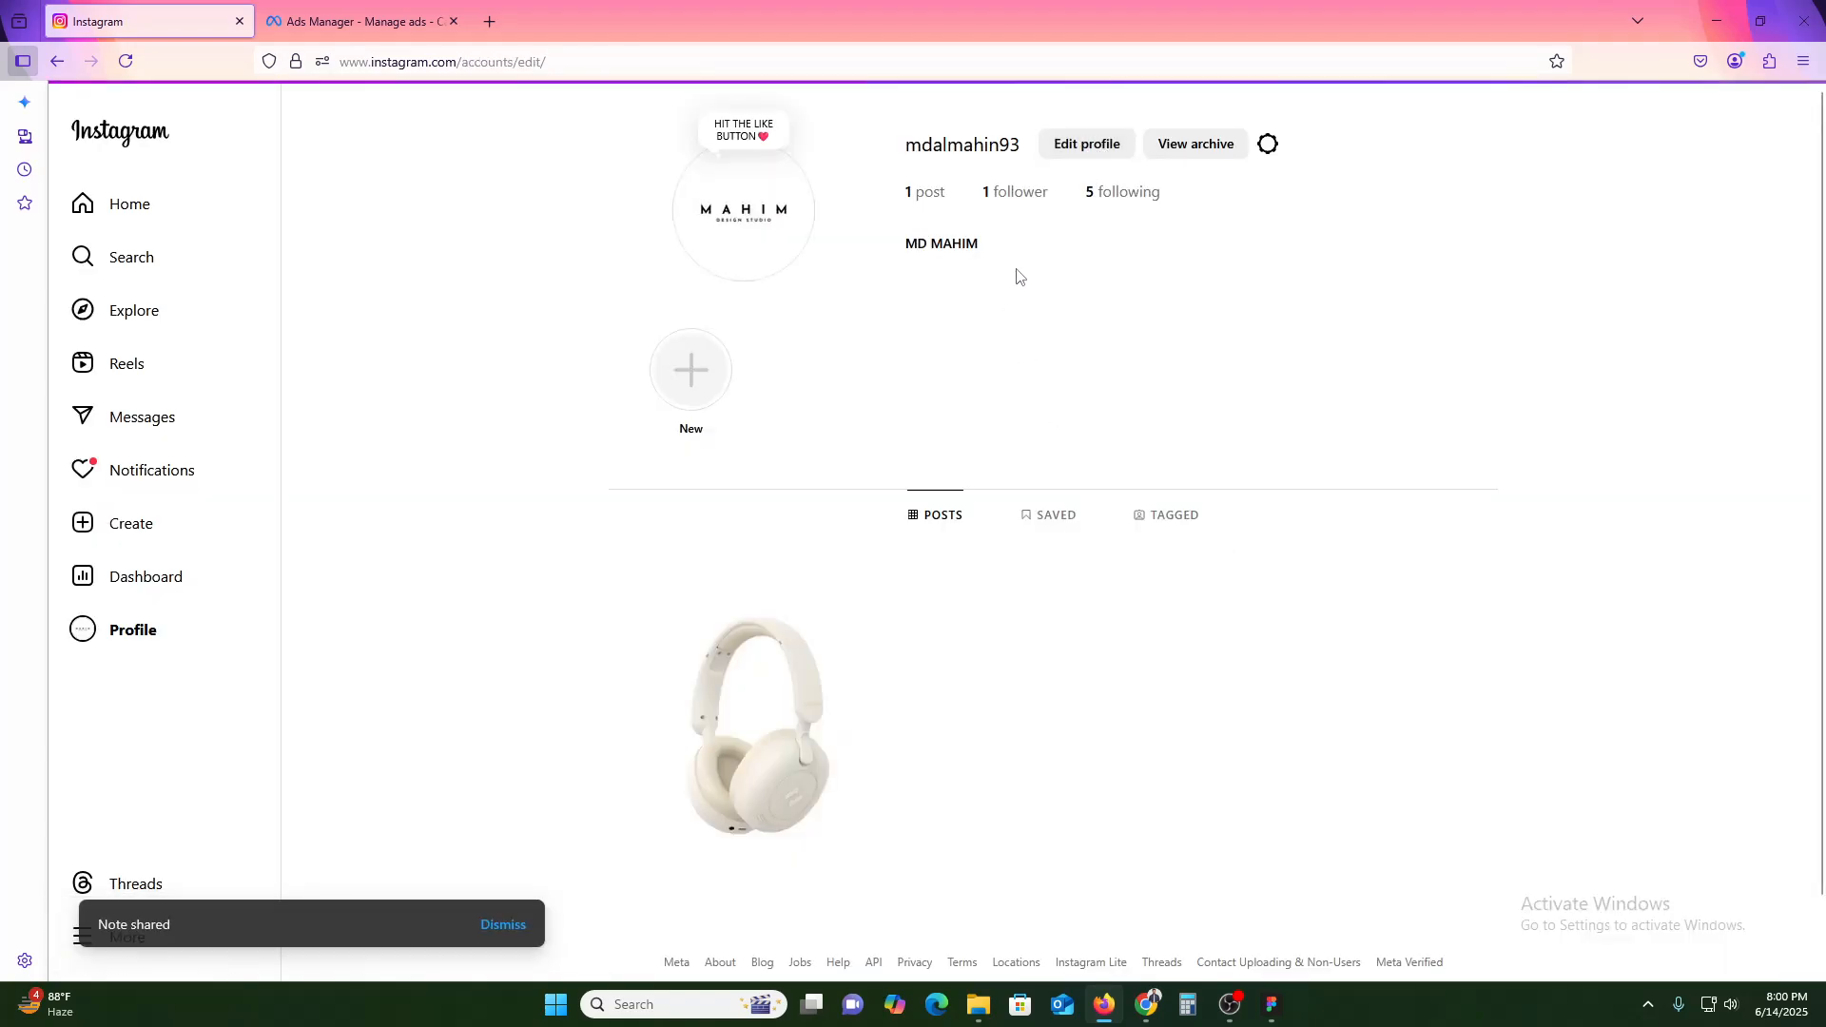
pyautogui.scroll(-2, 1203, 375)
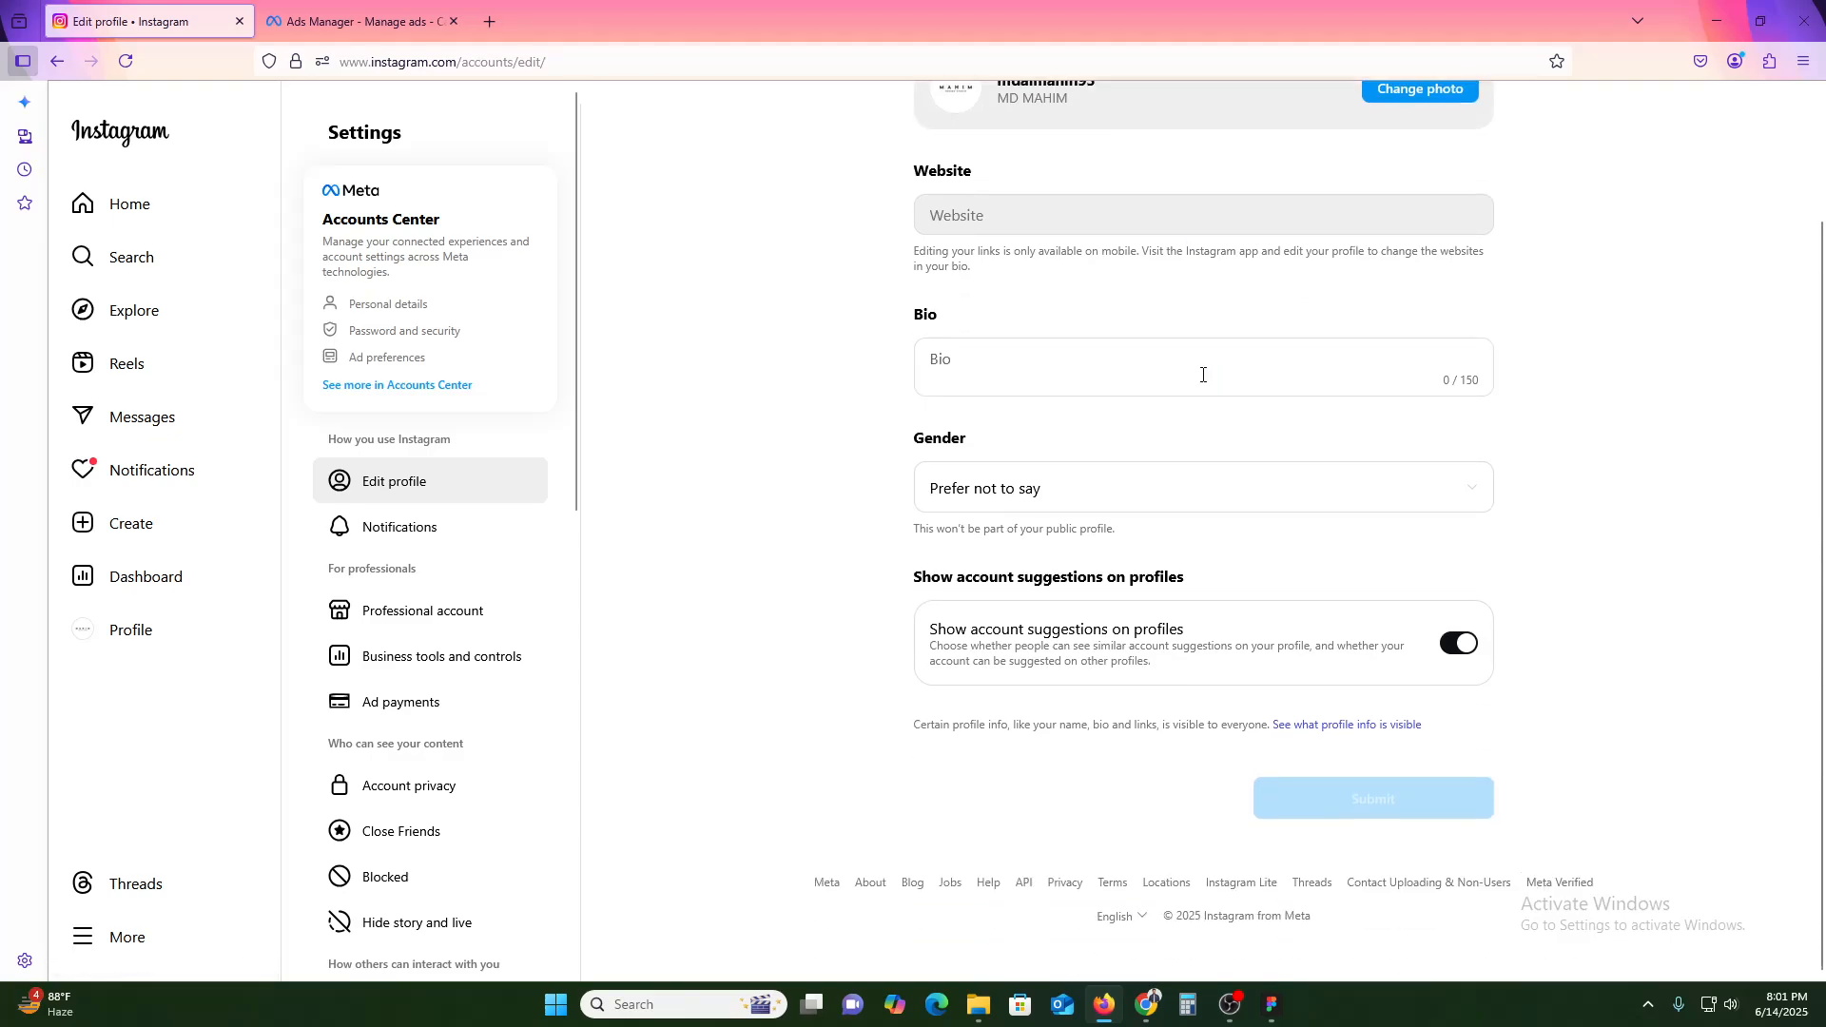
pyautogui.click(1025, 354)
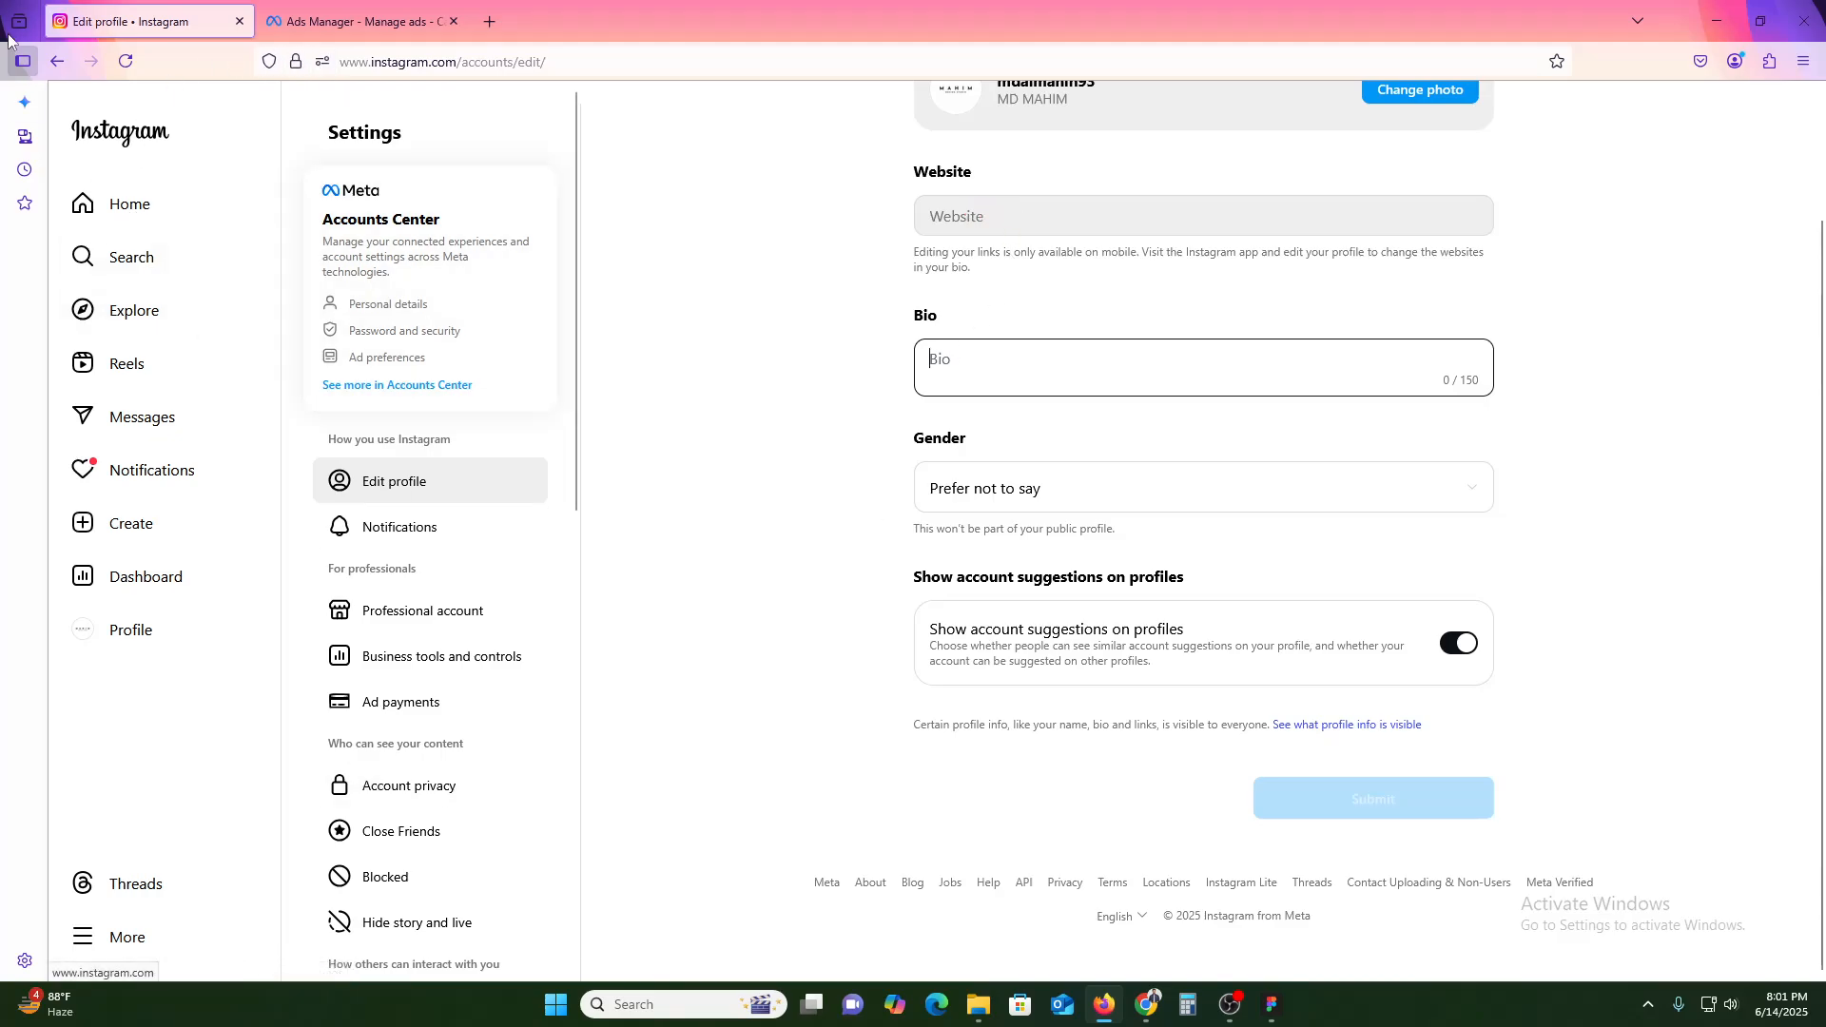
pyautogui.click(57, 61)
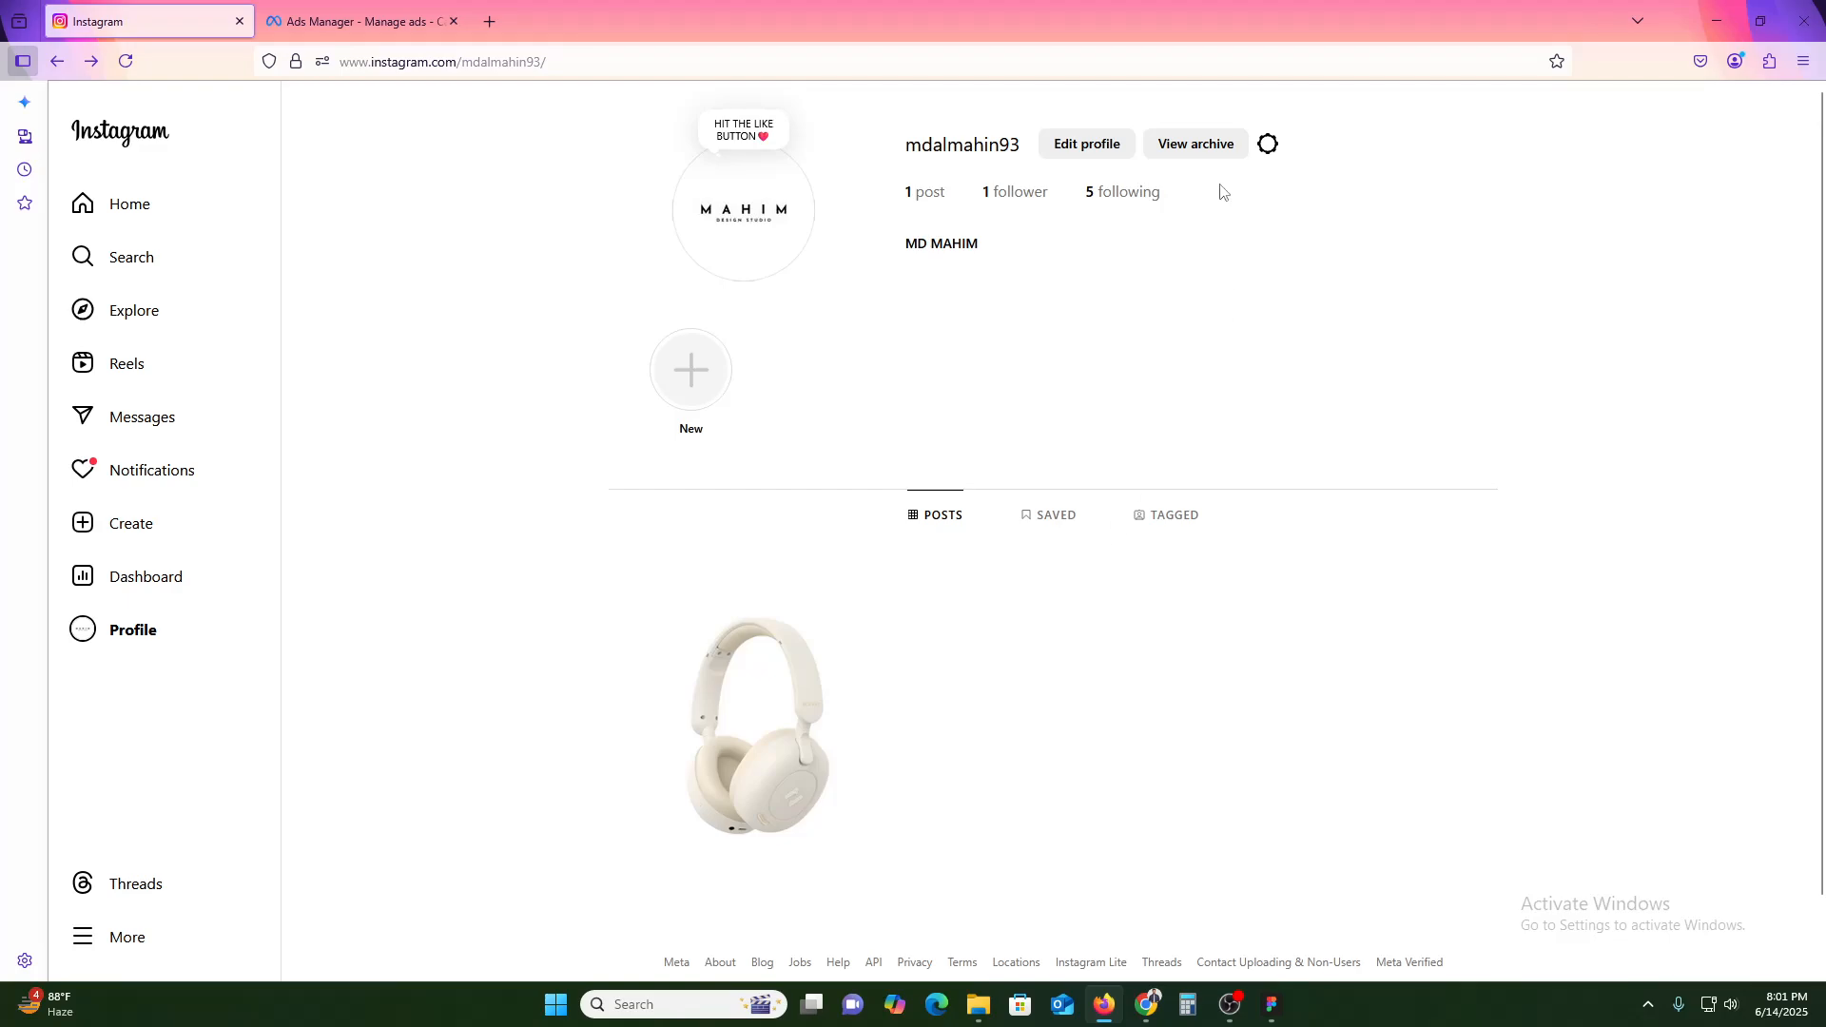
# Step: View the story archive and the account's settings options, and return to the profile
pyautogui.click(1208, 145)
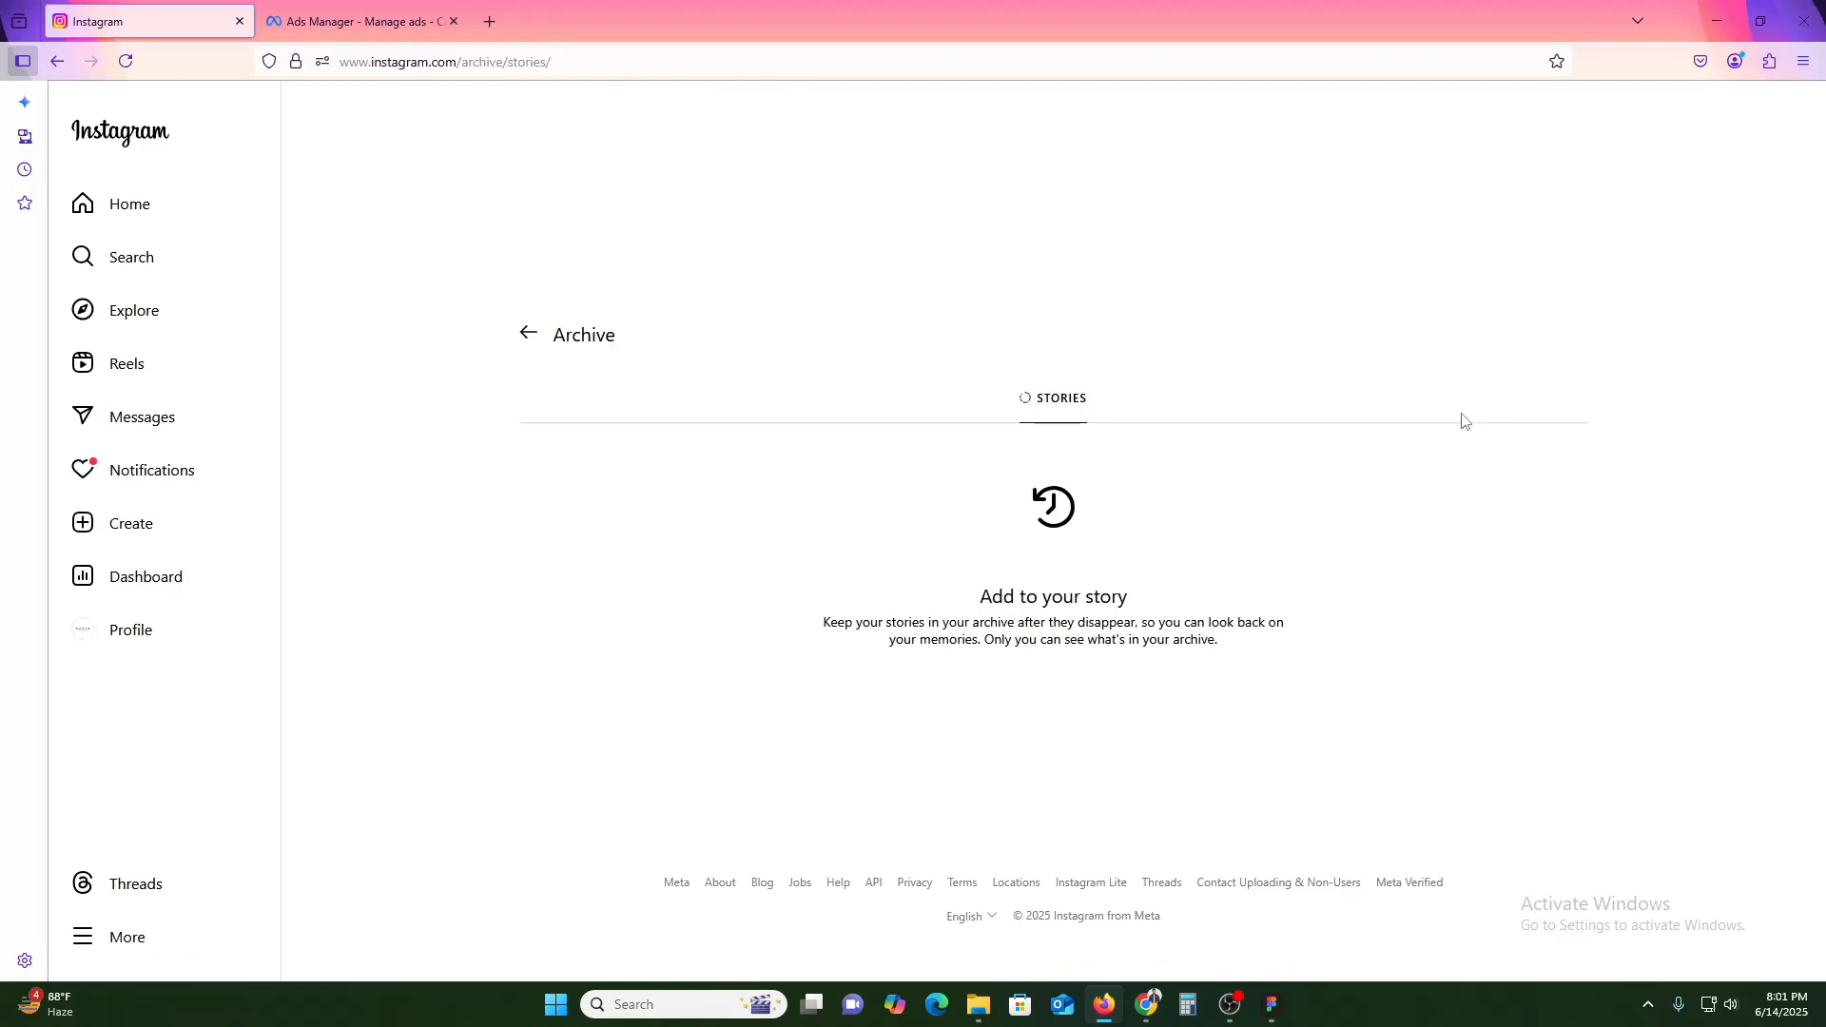
pyautogui.click(529, 334)
pyautogui.click(1267, 144)
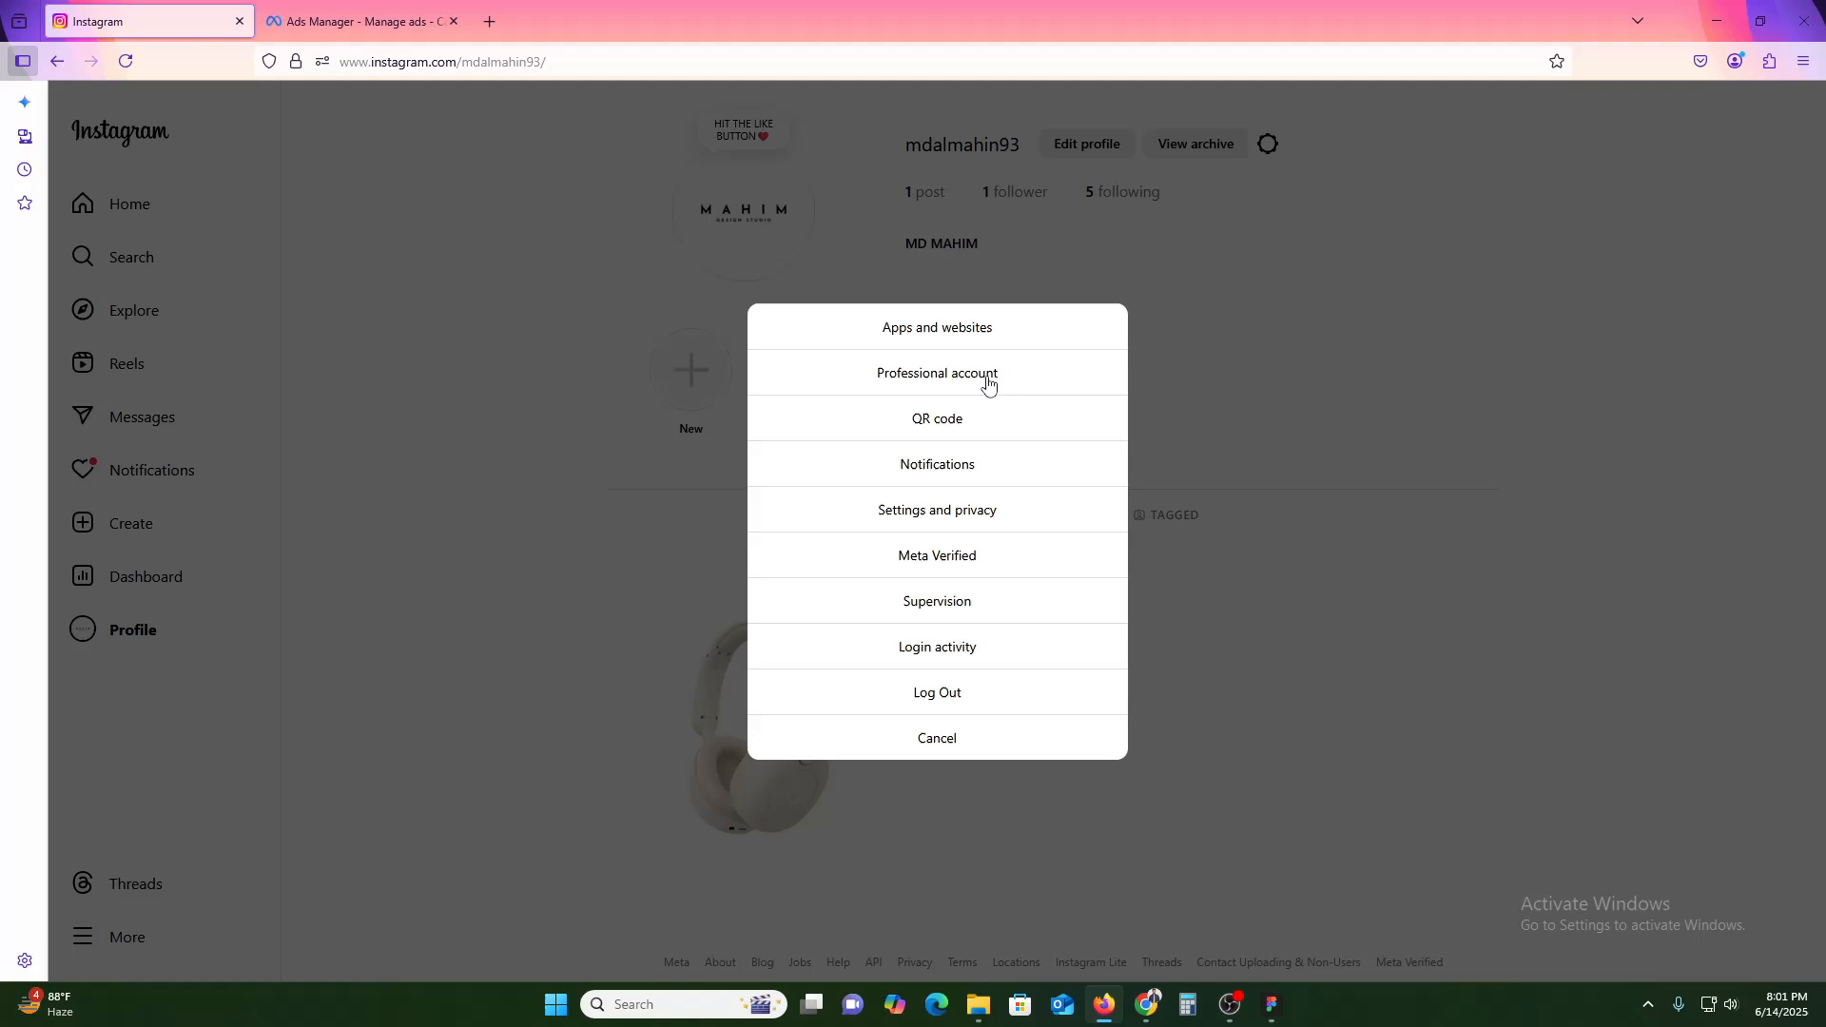
pyautogui.click(1299, 356)
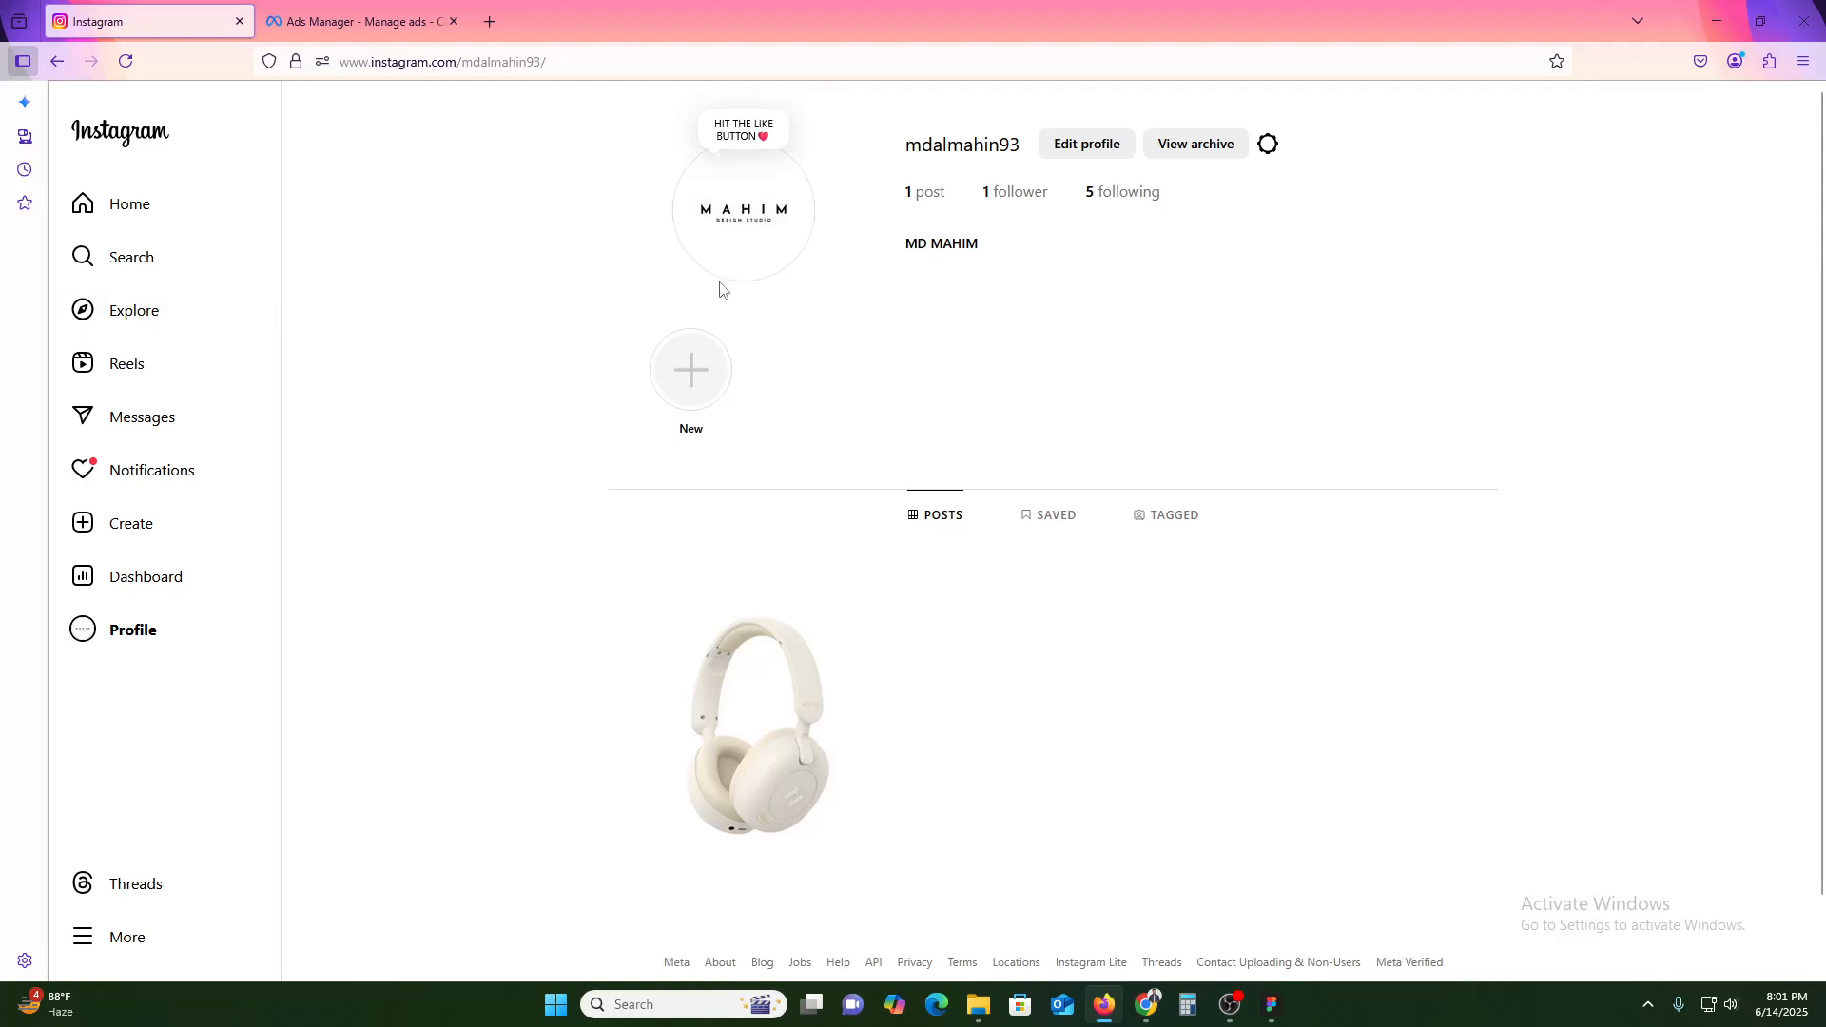
# Step: Start boosting the headphones post from the professional dashboard's ad tools
pyautogui.click(168, 581)
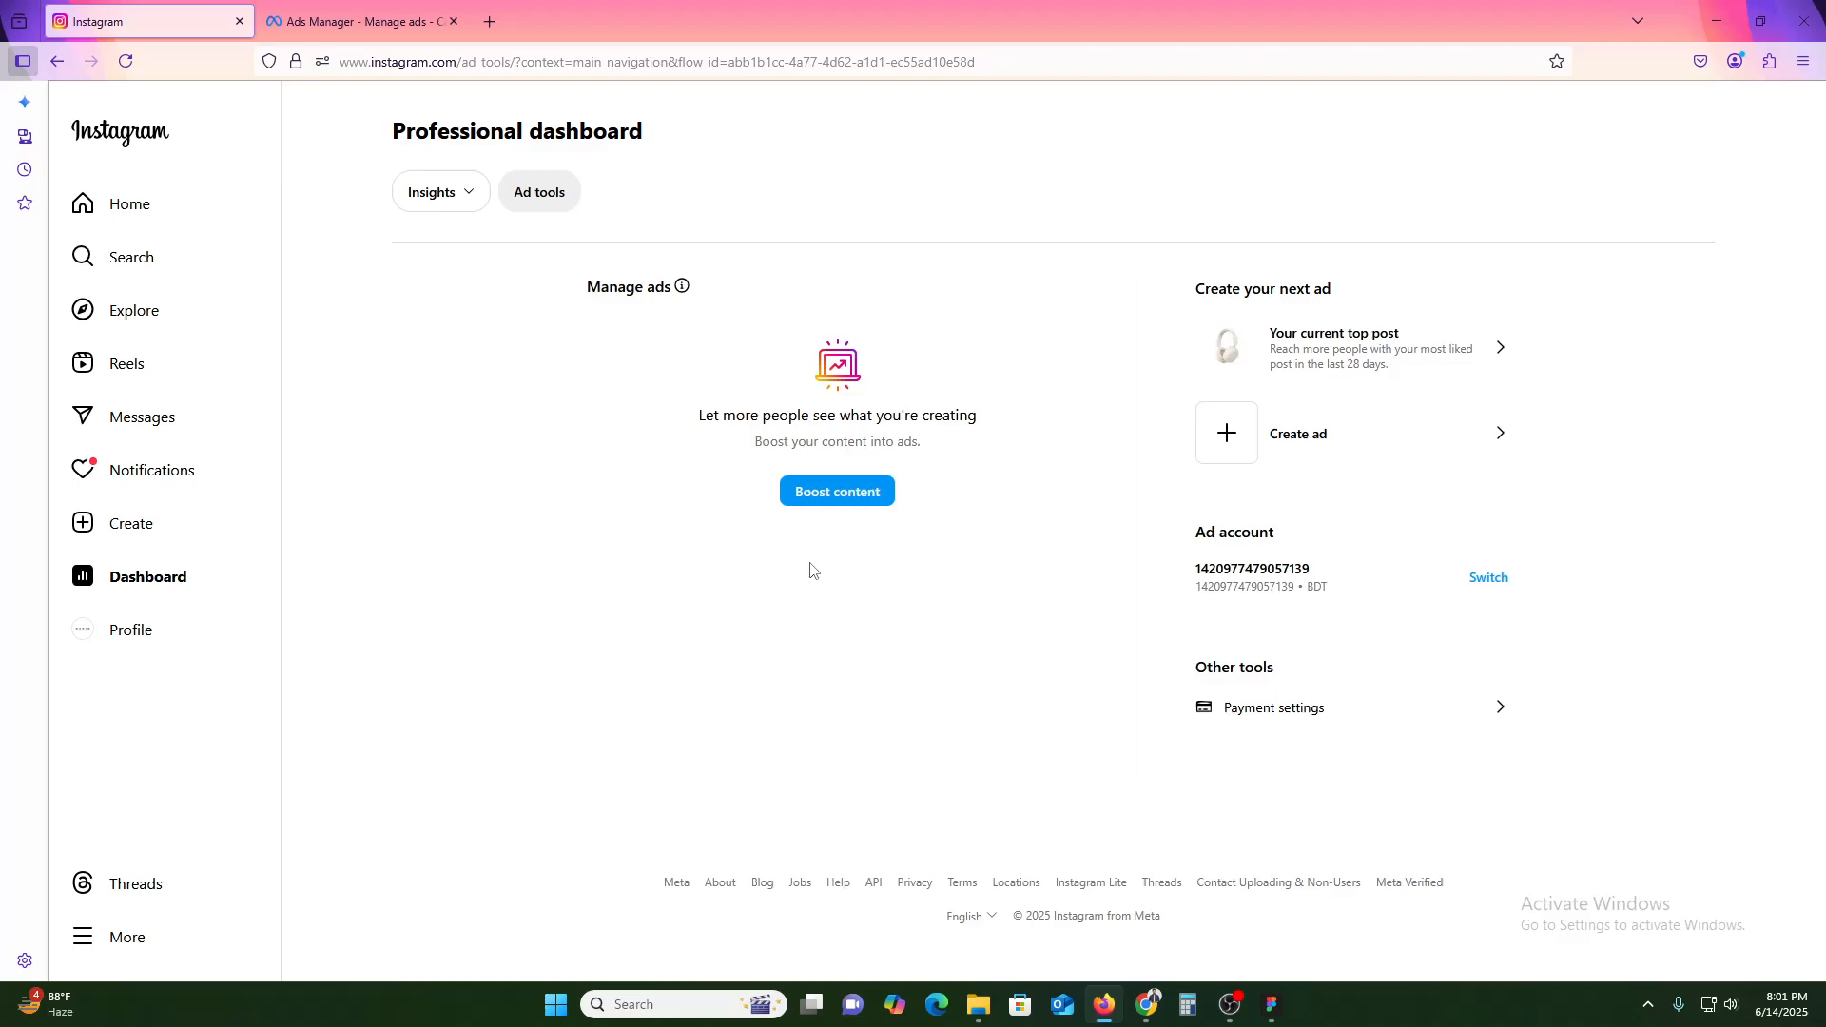
pyautogui.click(858, 502)
pyautogui.click(766, 321)
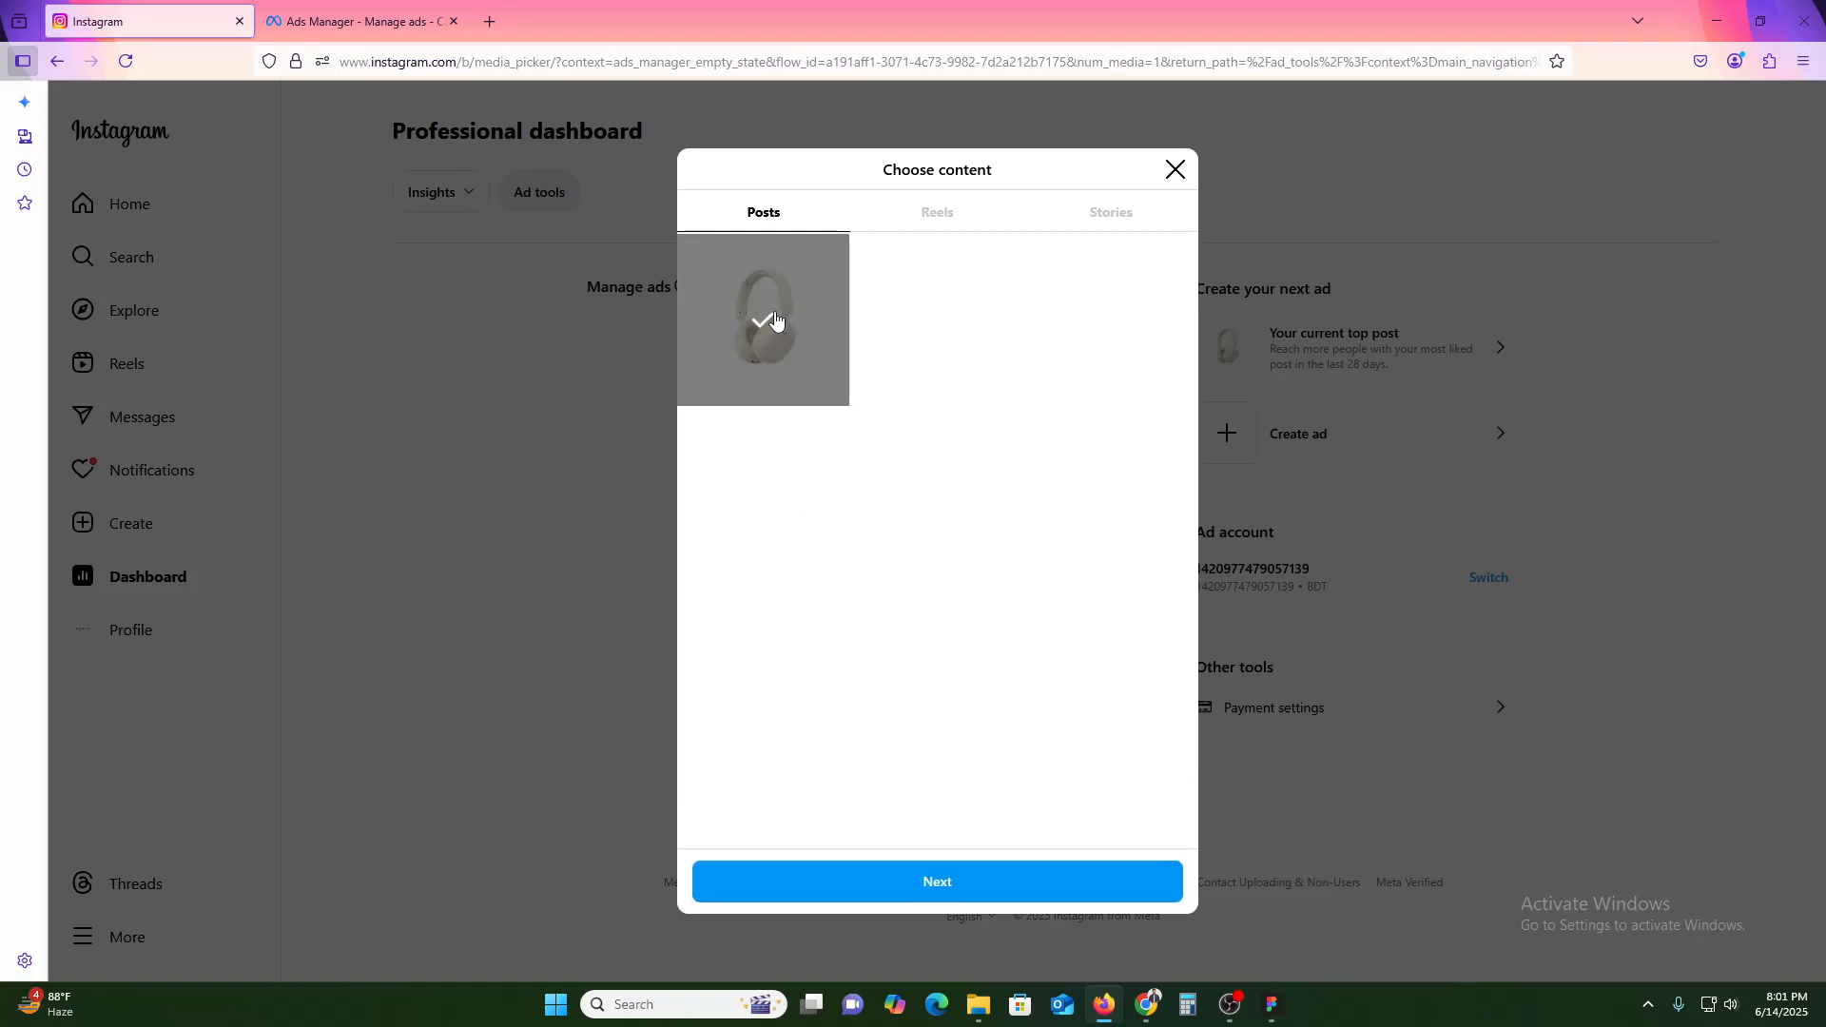
pyautogui.click(932, 877)
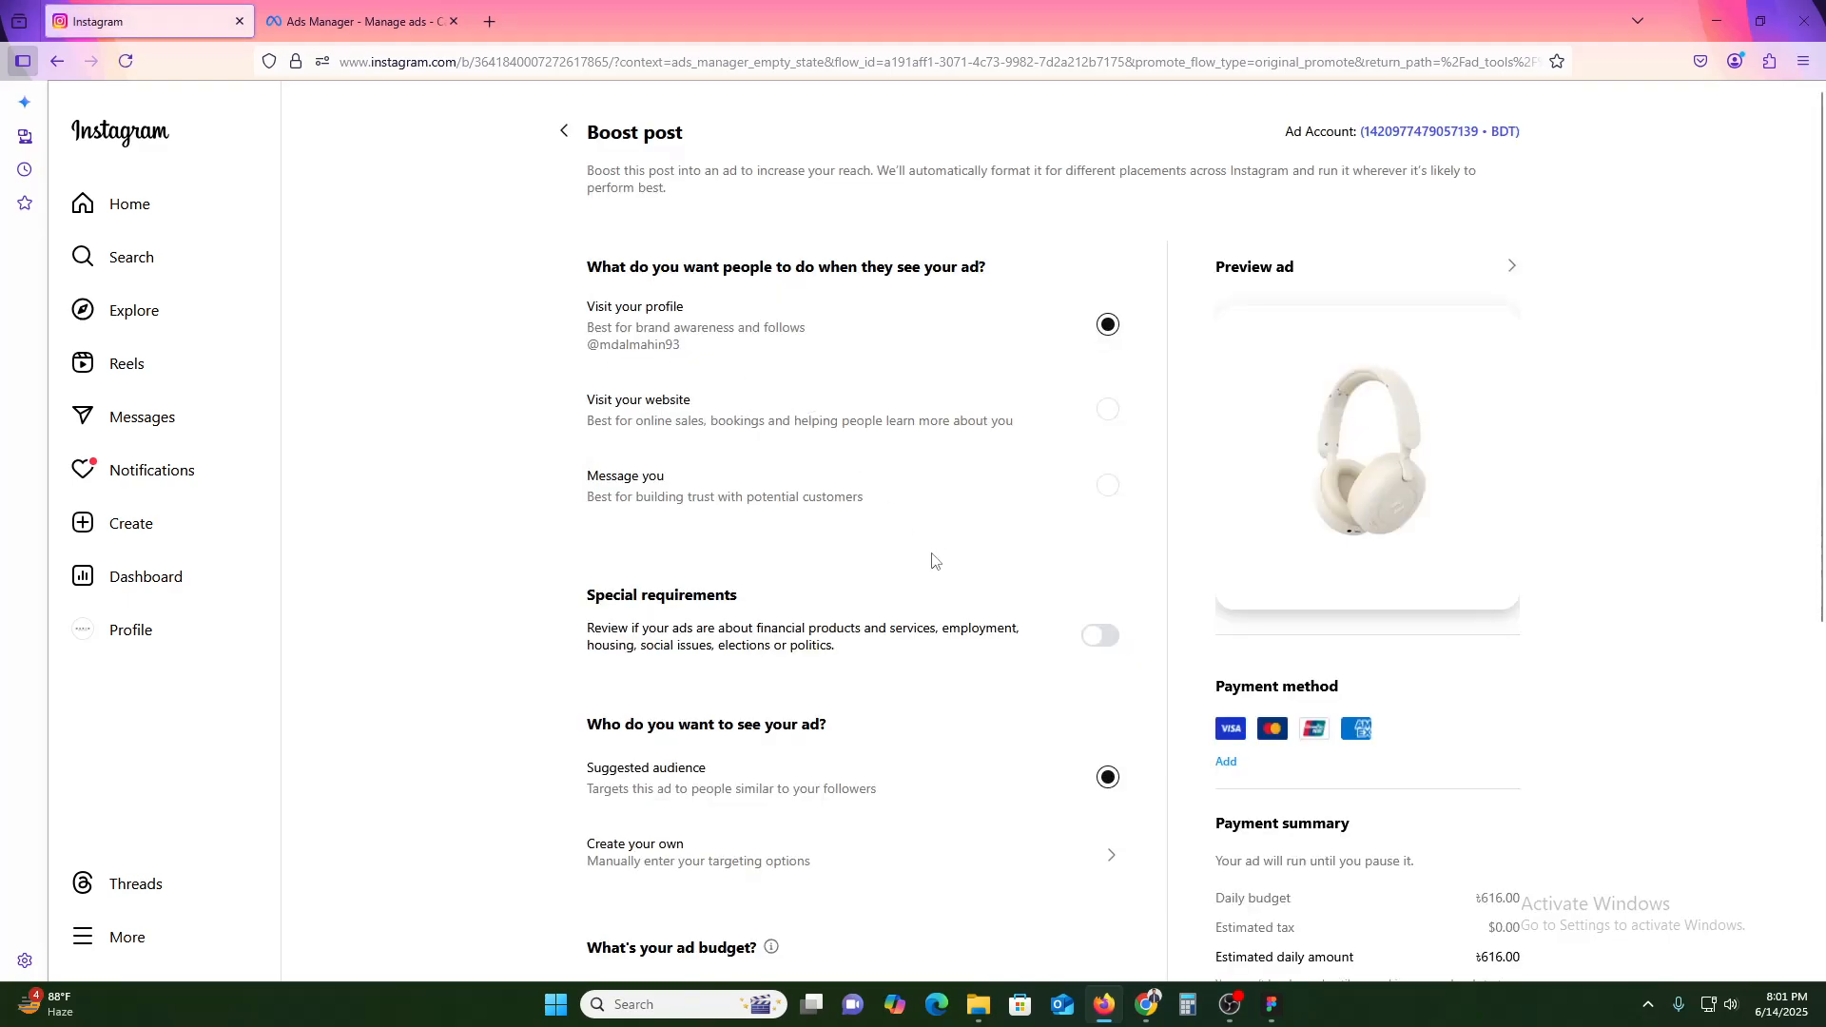
# Step: Set the boost goal to Message you, using Instagram messages with the Send Message action button
pyautogui.scroll(-1, 860, 544)
pyautogui.scroll(1, 819, 339)
pyautogui.click(679, 489)
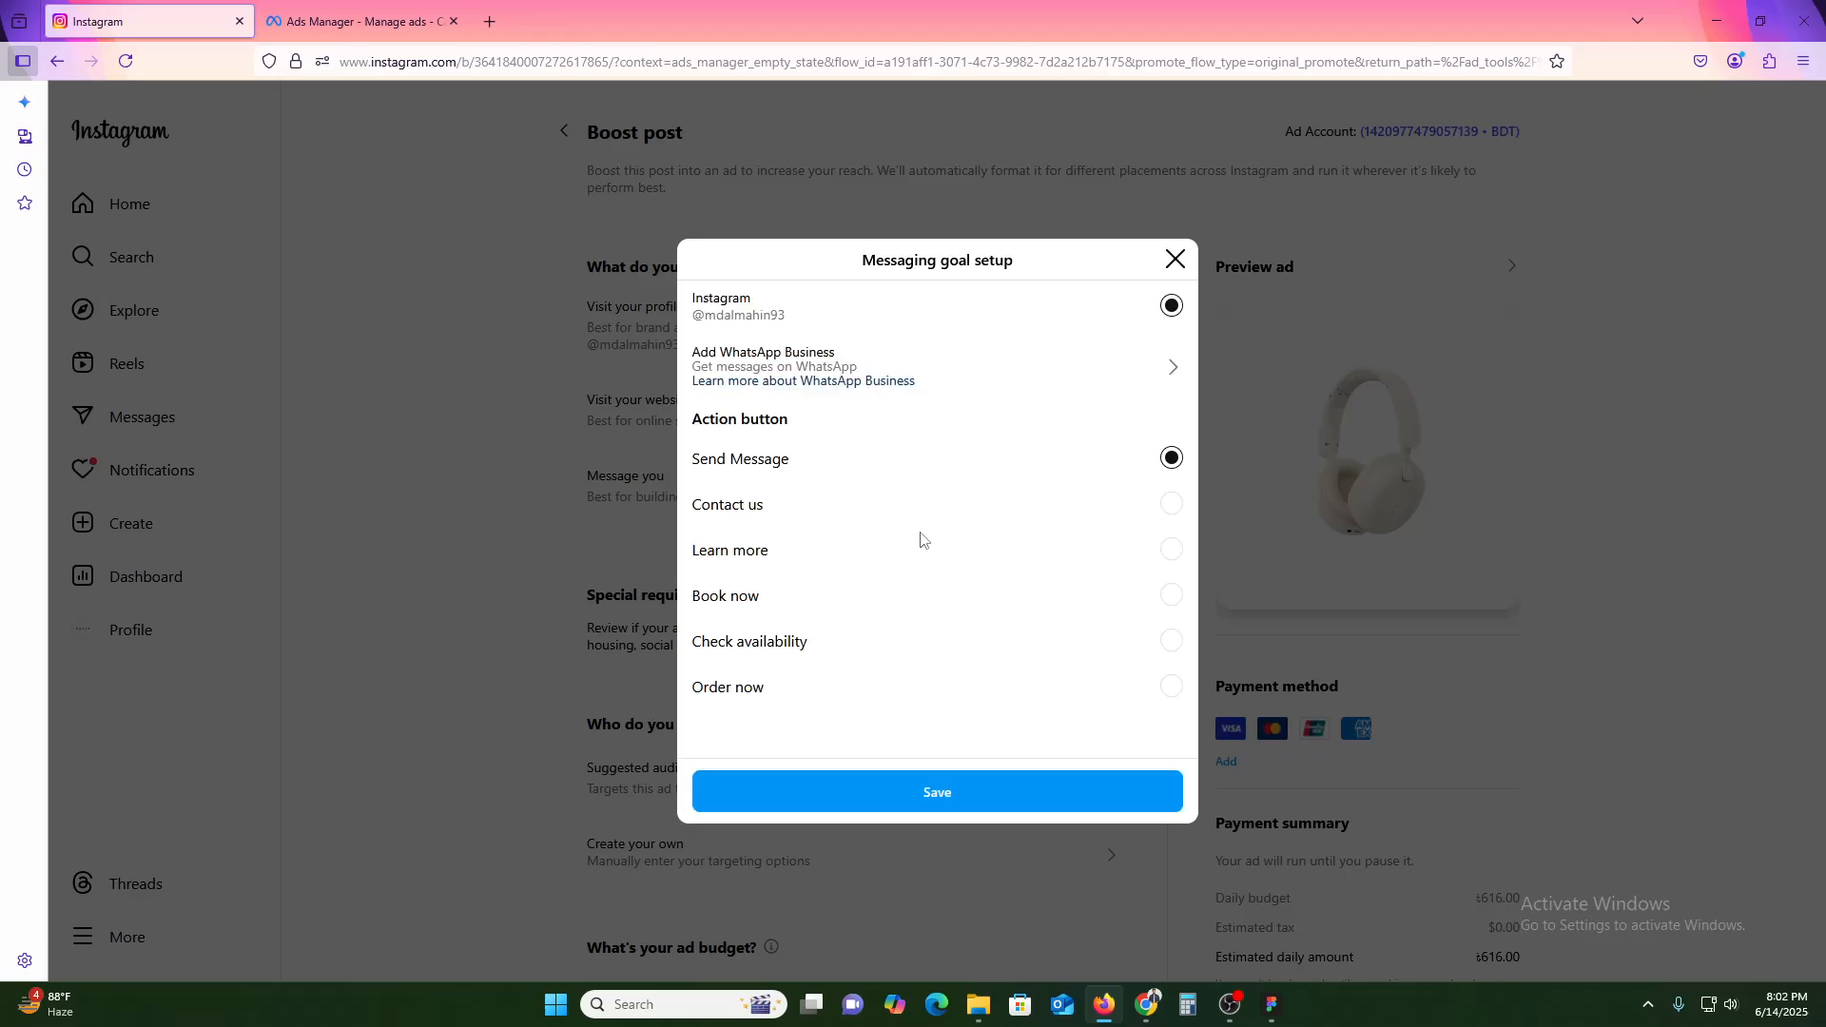
pyautogui.click(958, 799)
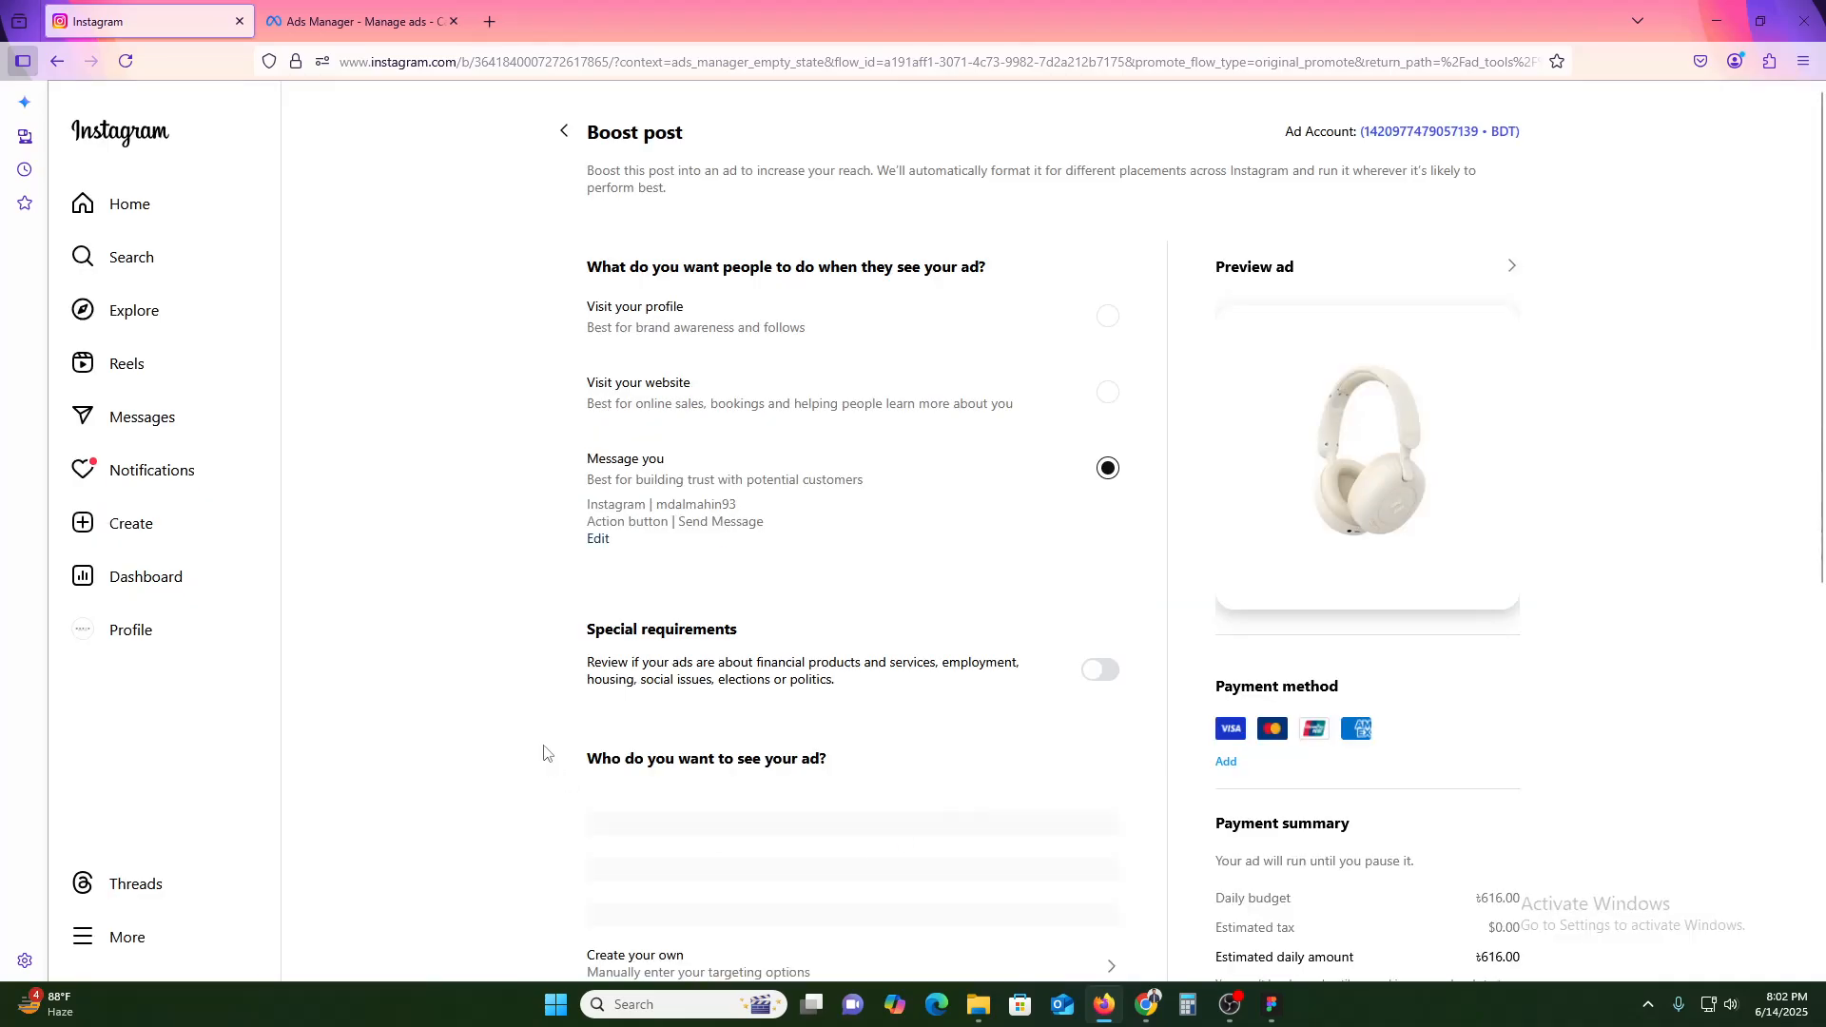
# Step: Read through the boost form's special requirements and the options for who sees the ad
pyautogui.scroll(-1, 979, 701)
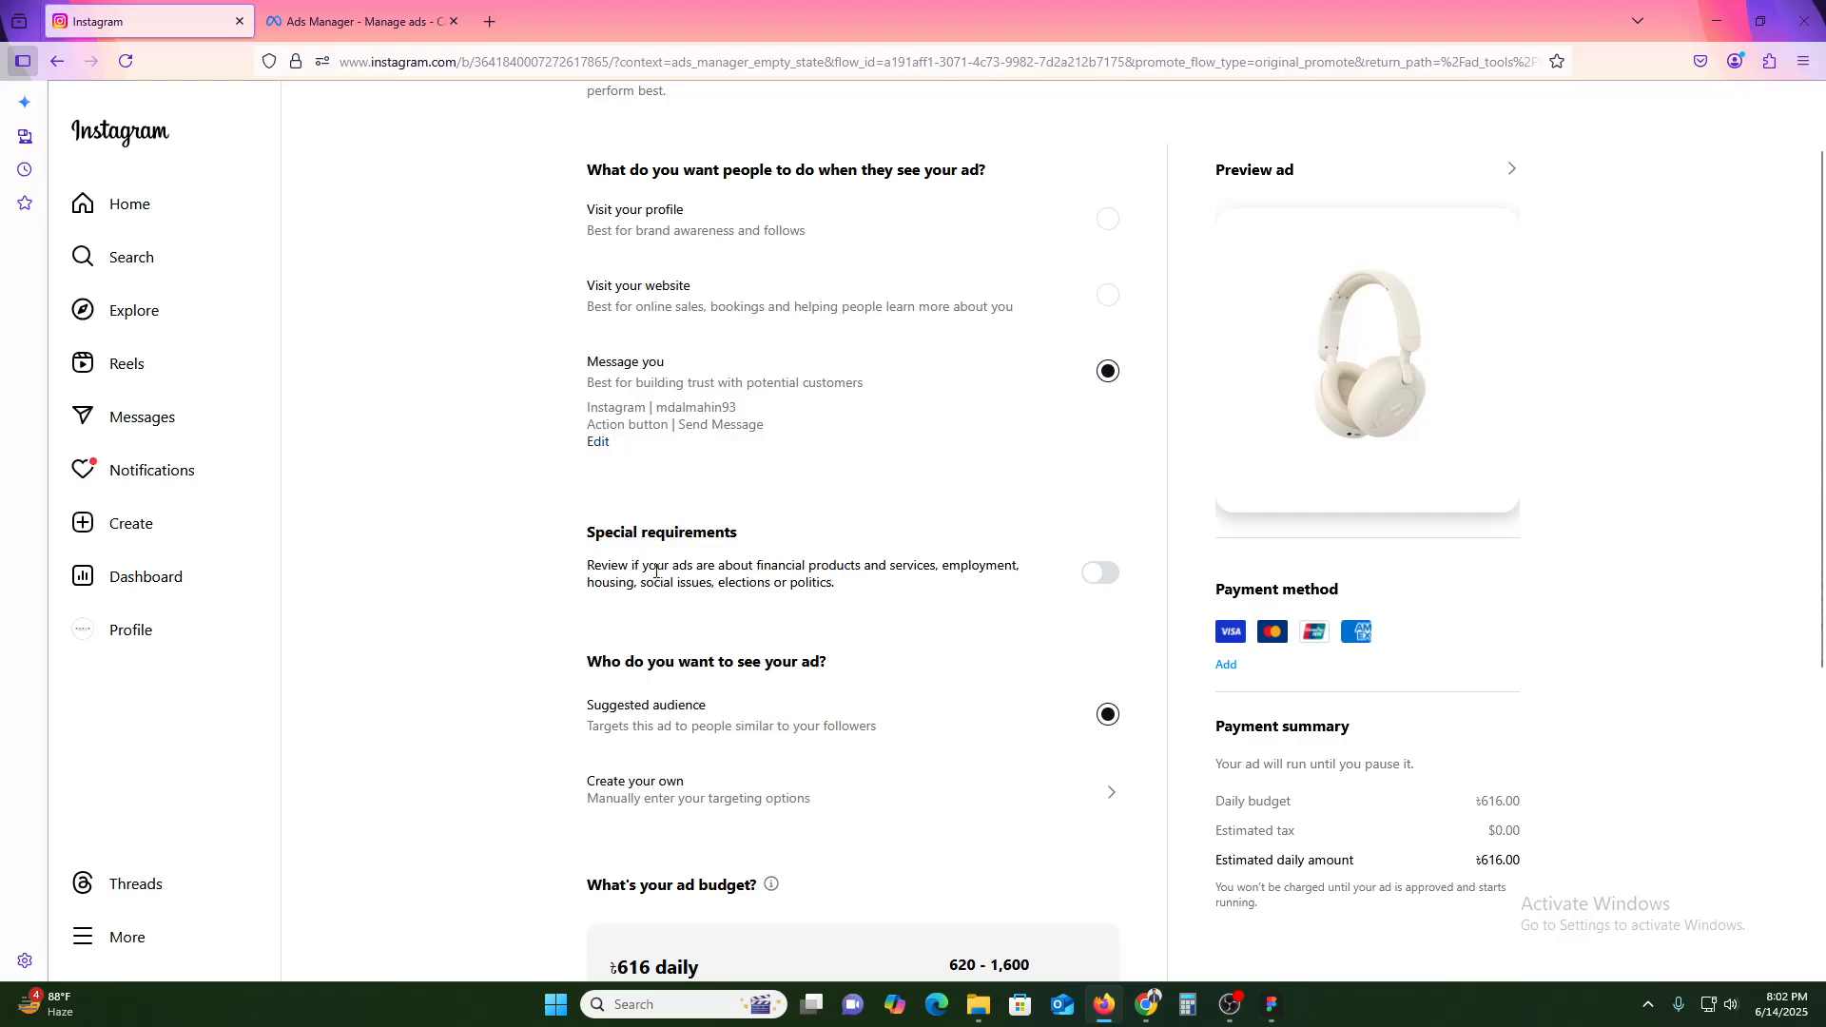
pyautogui.moveTo(656, 571); pyautogui.dragTo(902, 561)
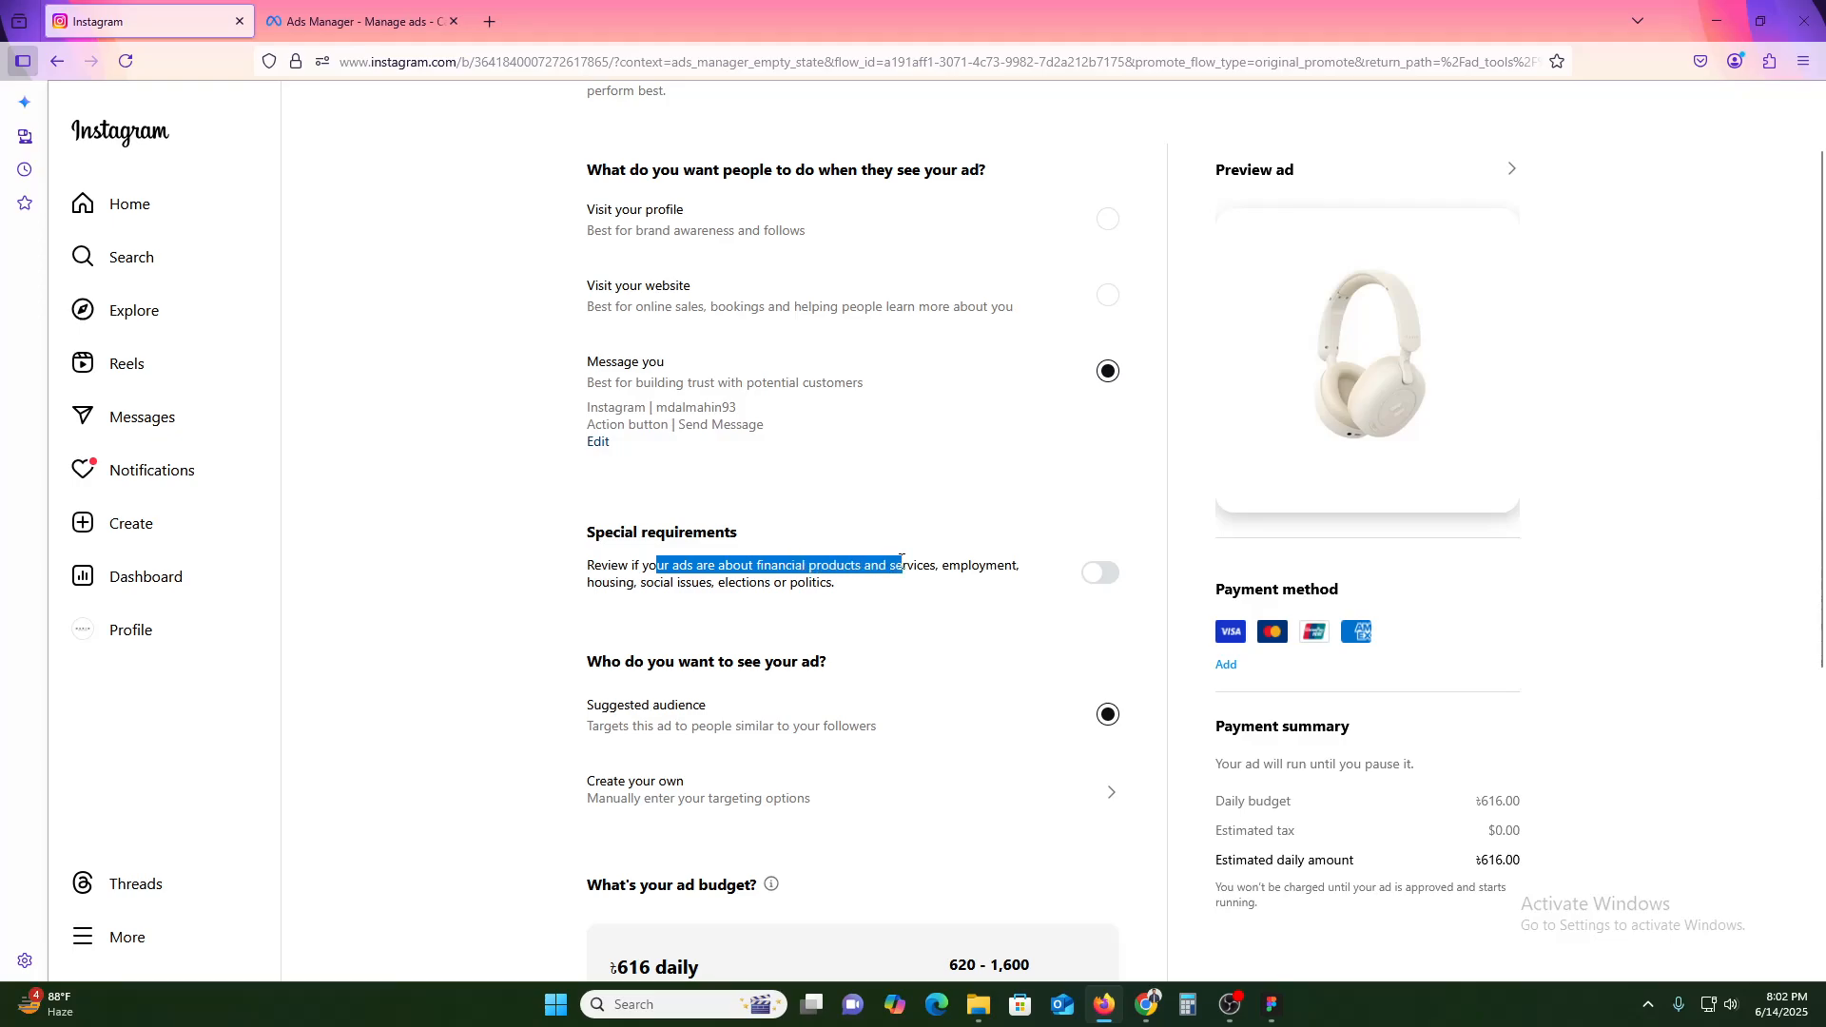
pyautogui.click(901, 561)
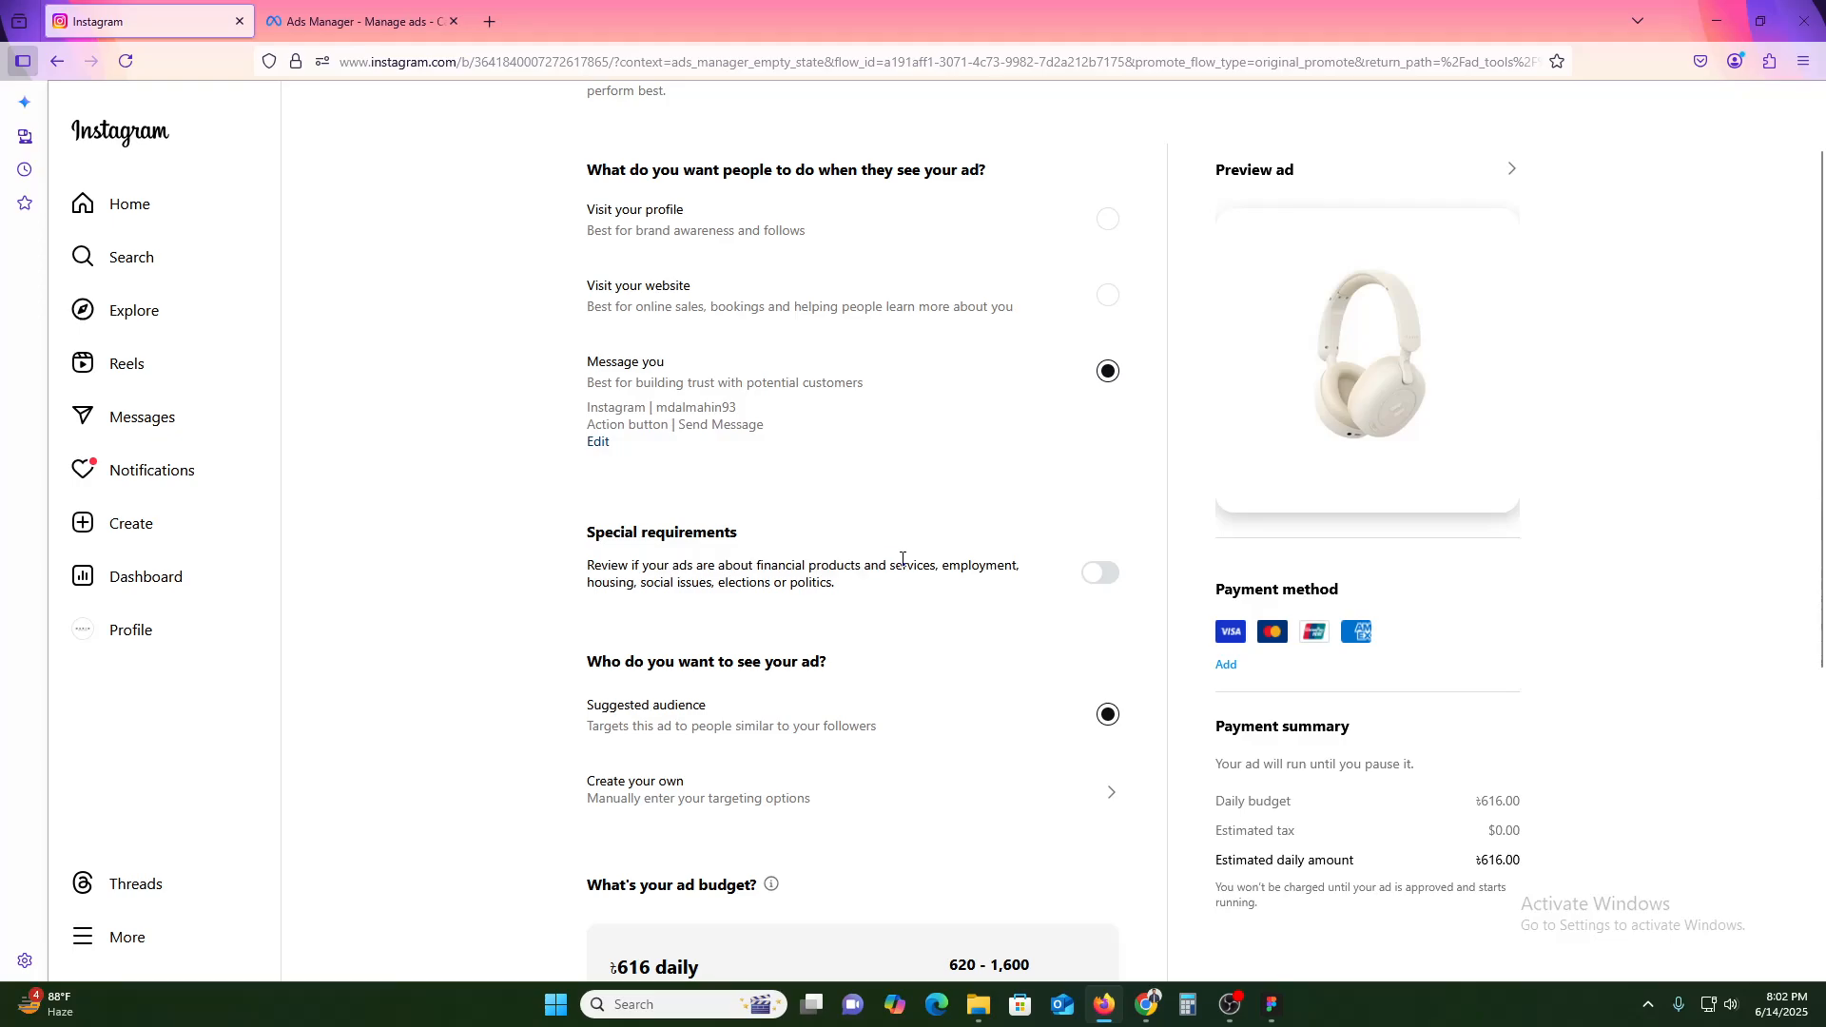
pyautogui.scroll(-2, 901, 561)
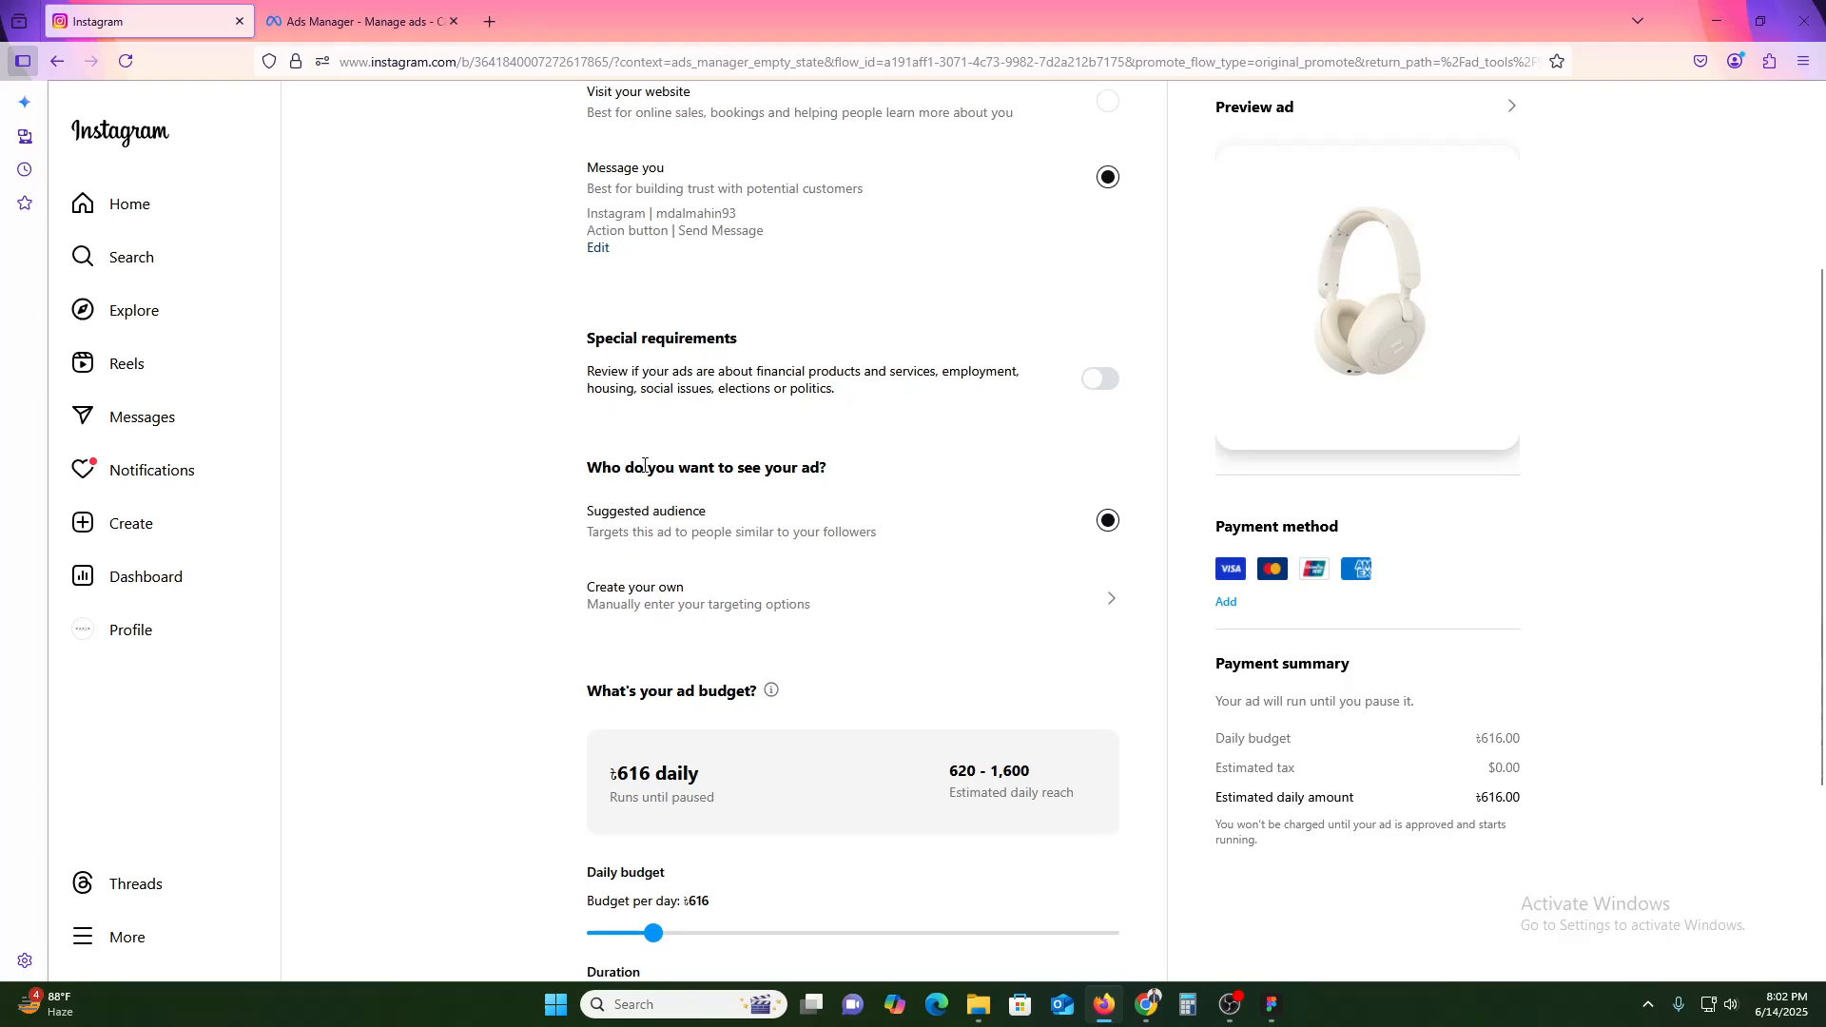
pyautogui.moveTo(644, 465); pyautogui.dragTo(804, 467)
pyautogui.click(805, 467)
# Step: Start creating a custom audience and try Dhaka, Bangladesh as its regional location without saving it
pyautogui.click(673, 609)
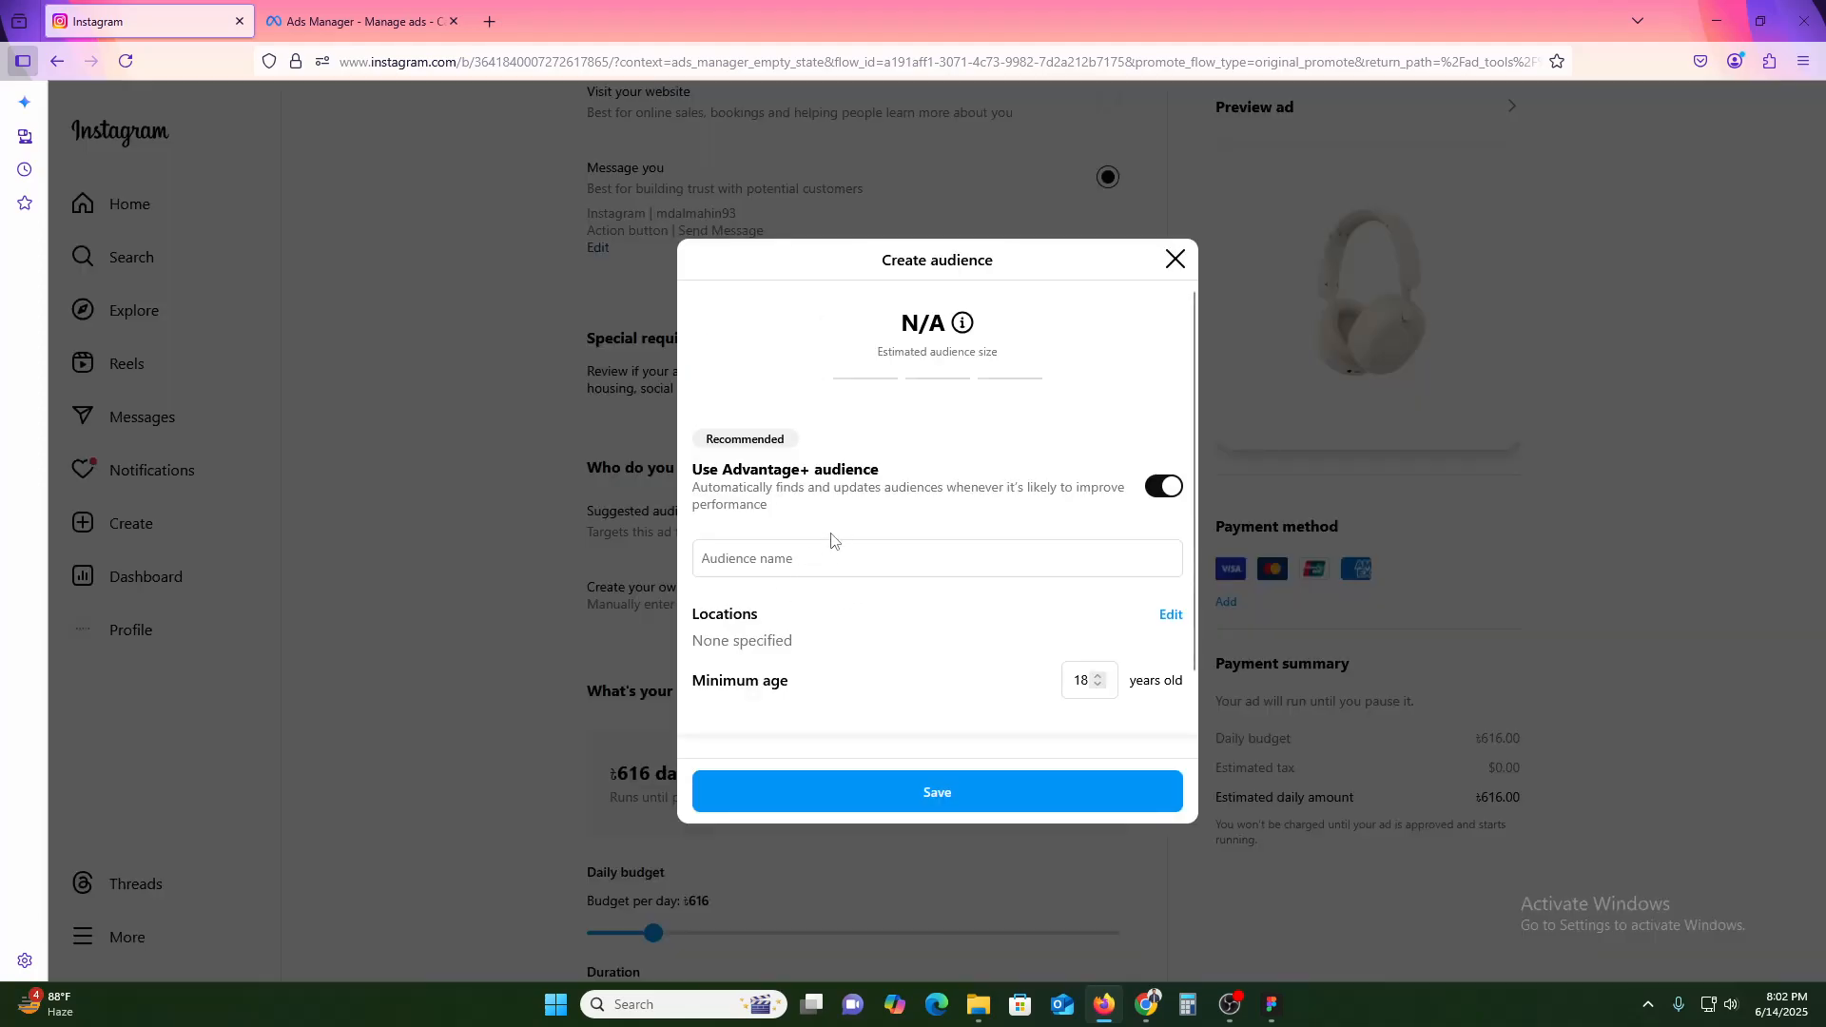
pyautogui.scroll(-2, 859, 652)
pyautogui.scroll(2, 807, 517)
pyautogui.click(797, 559)
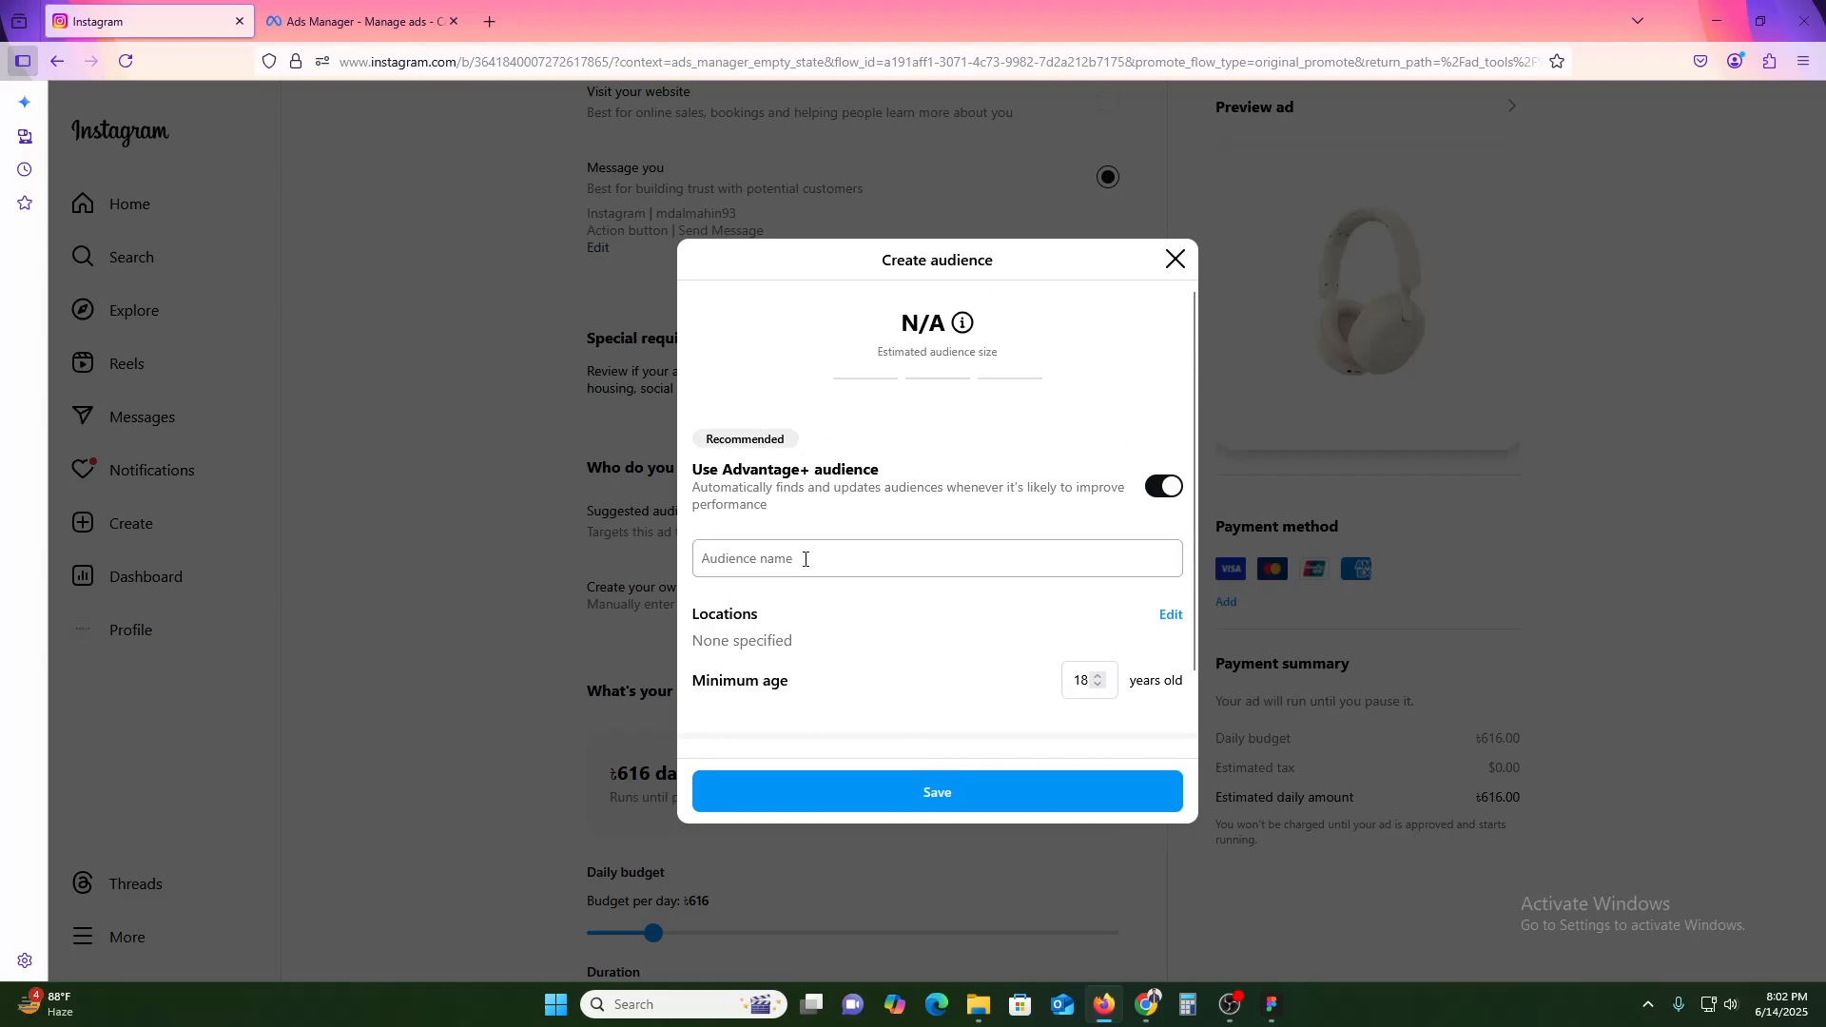
pyautogui.scroll(-1, 808, 563)
pyautogui.click(1169, 528)
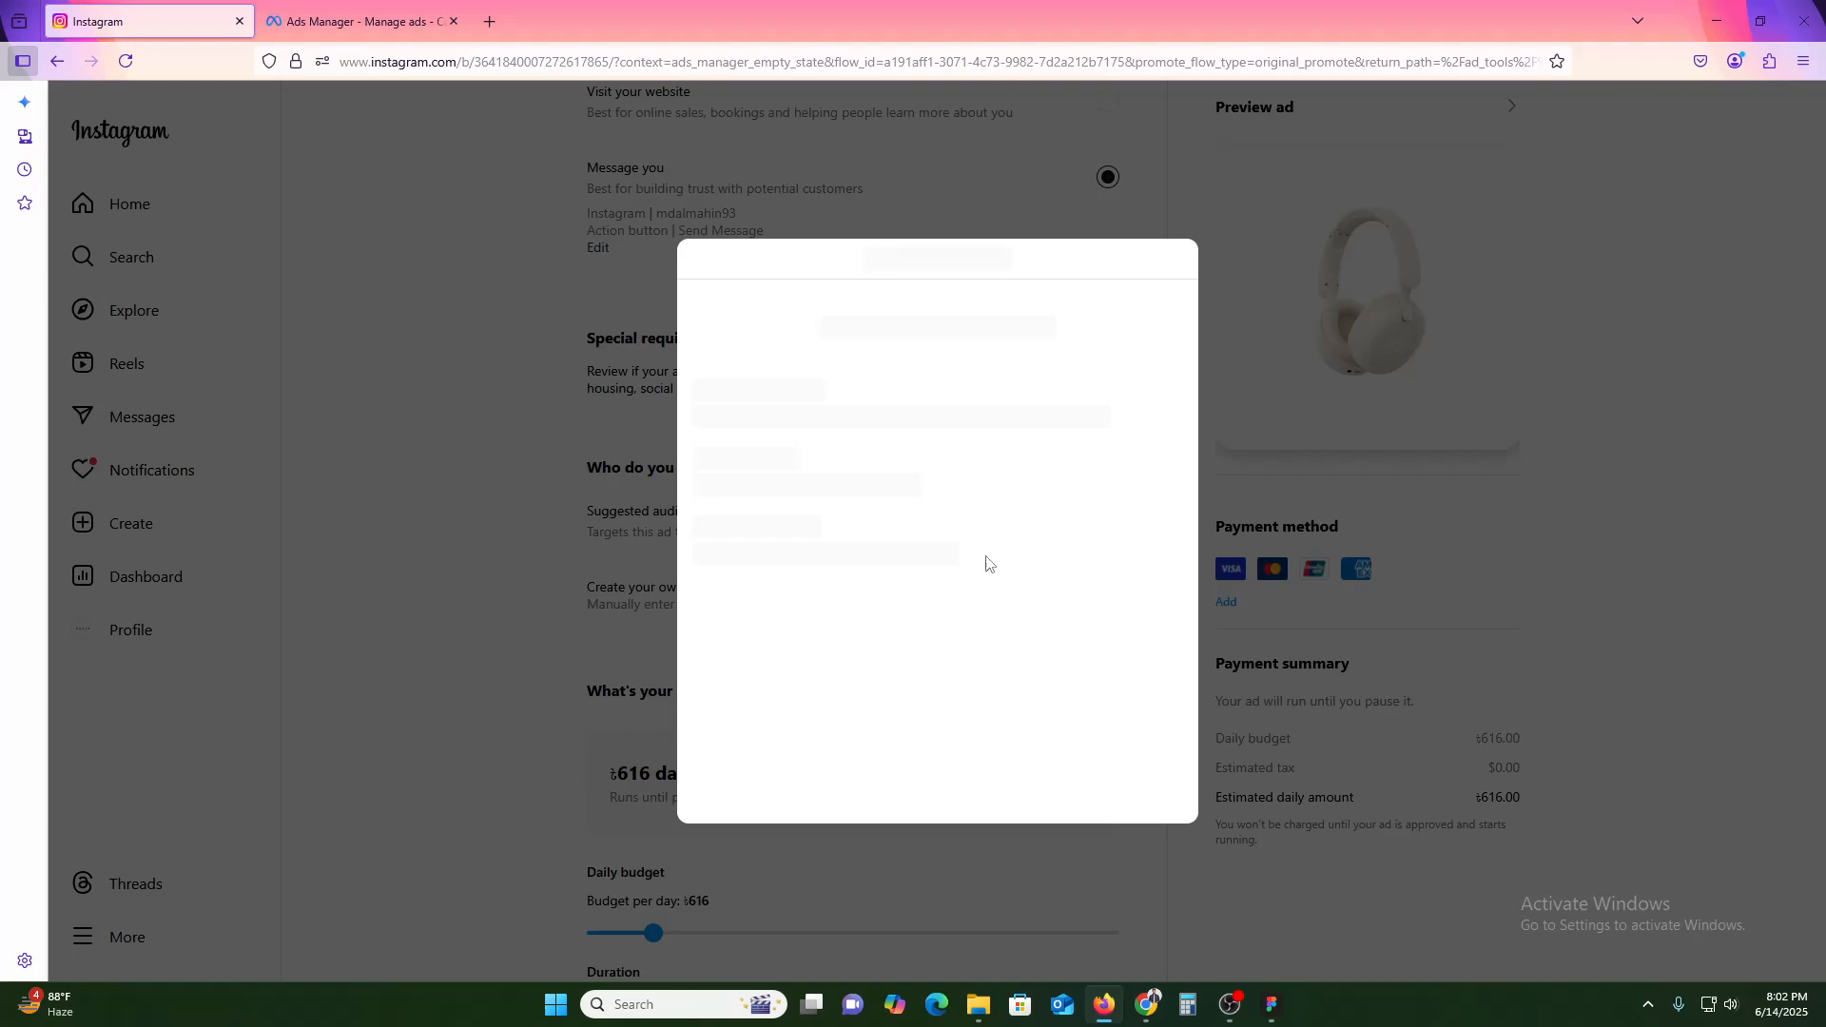
pyautogui.click(899, 489)
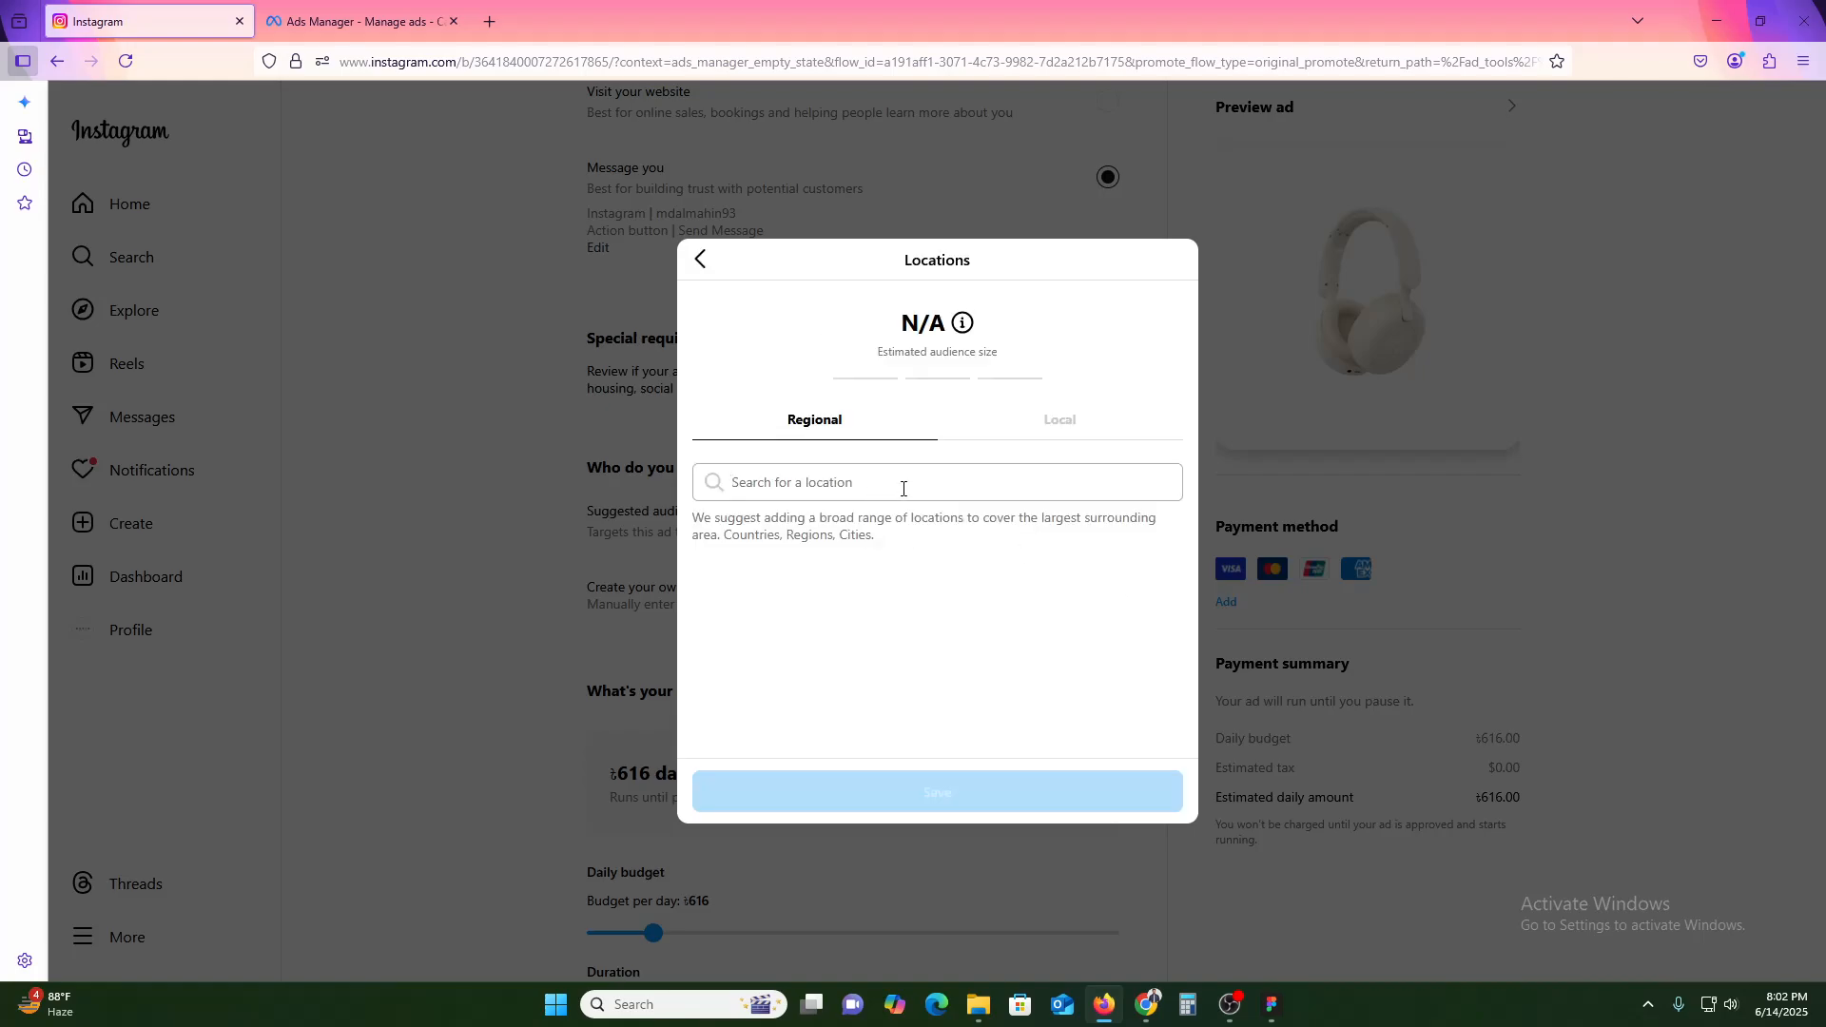
pyautogui.write('Dhaka')
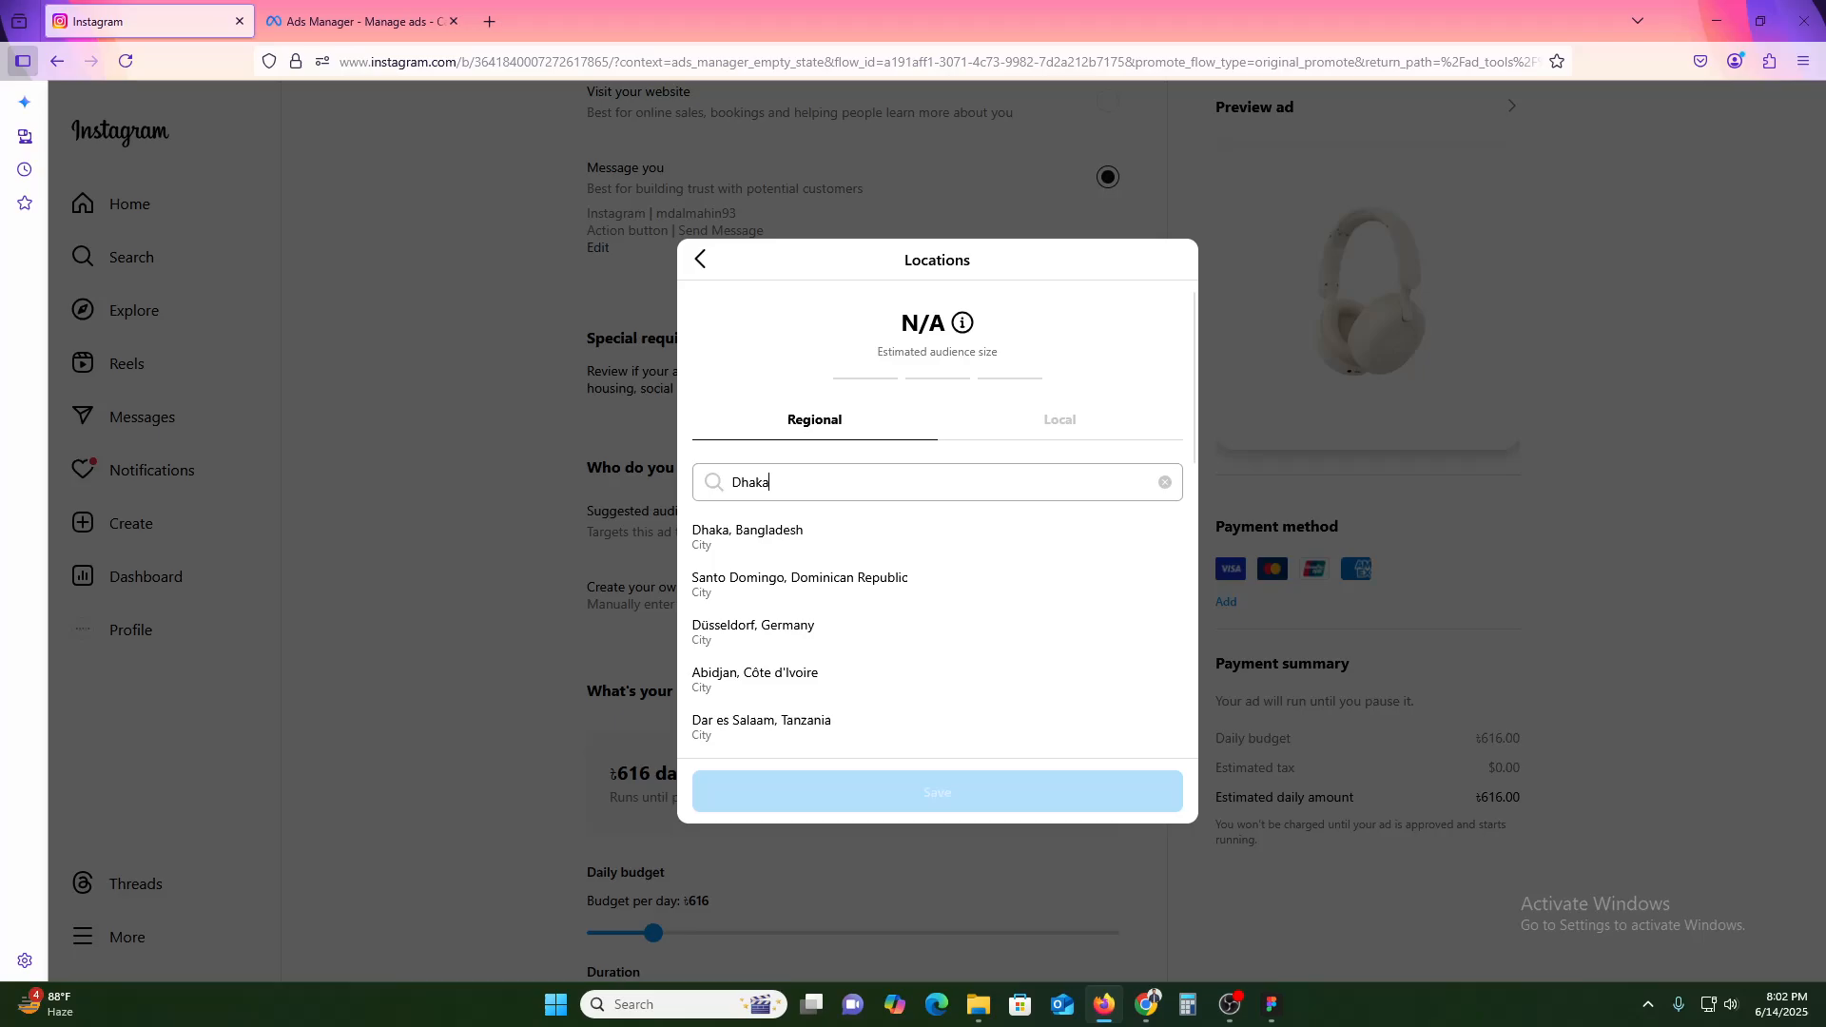
pyautogui.click(806, 525)
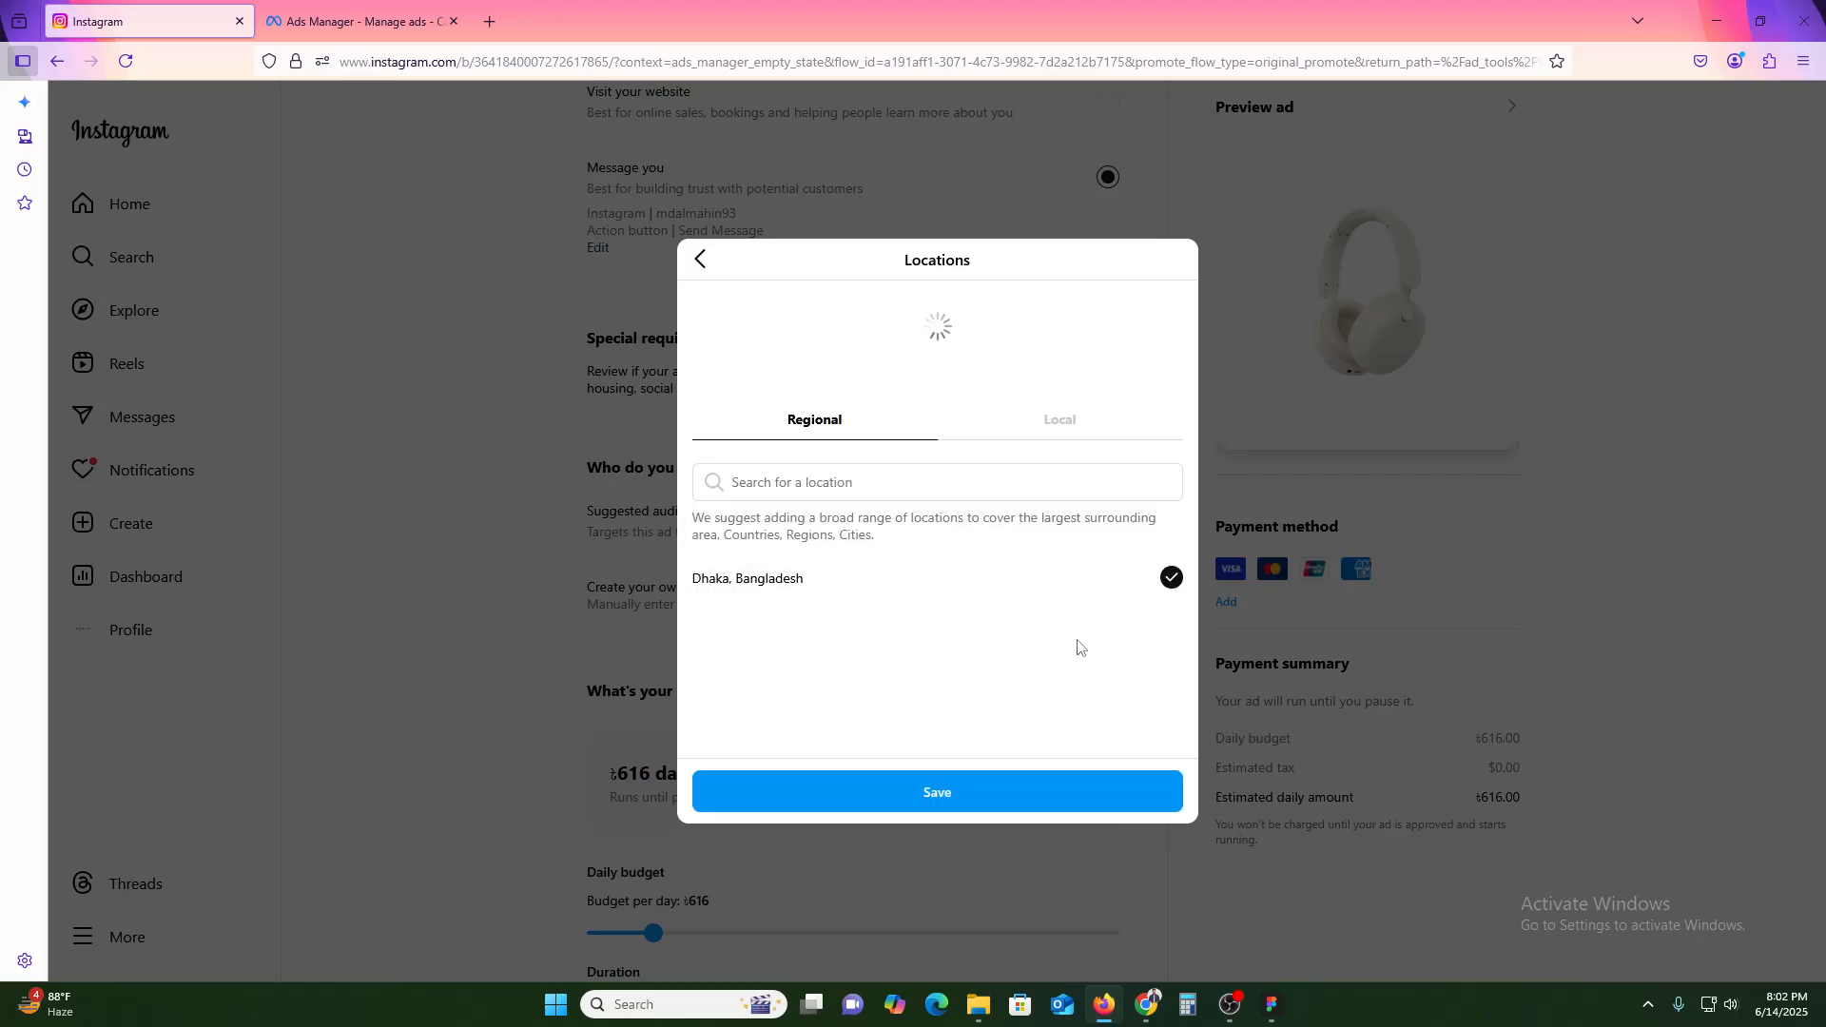
pyautogui.click(1056, 423)
pyautogui.click(700, 258)
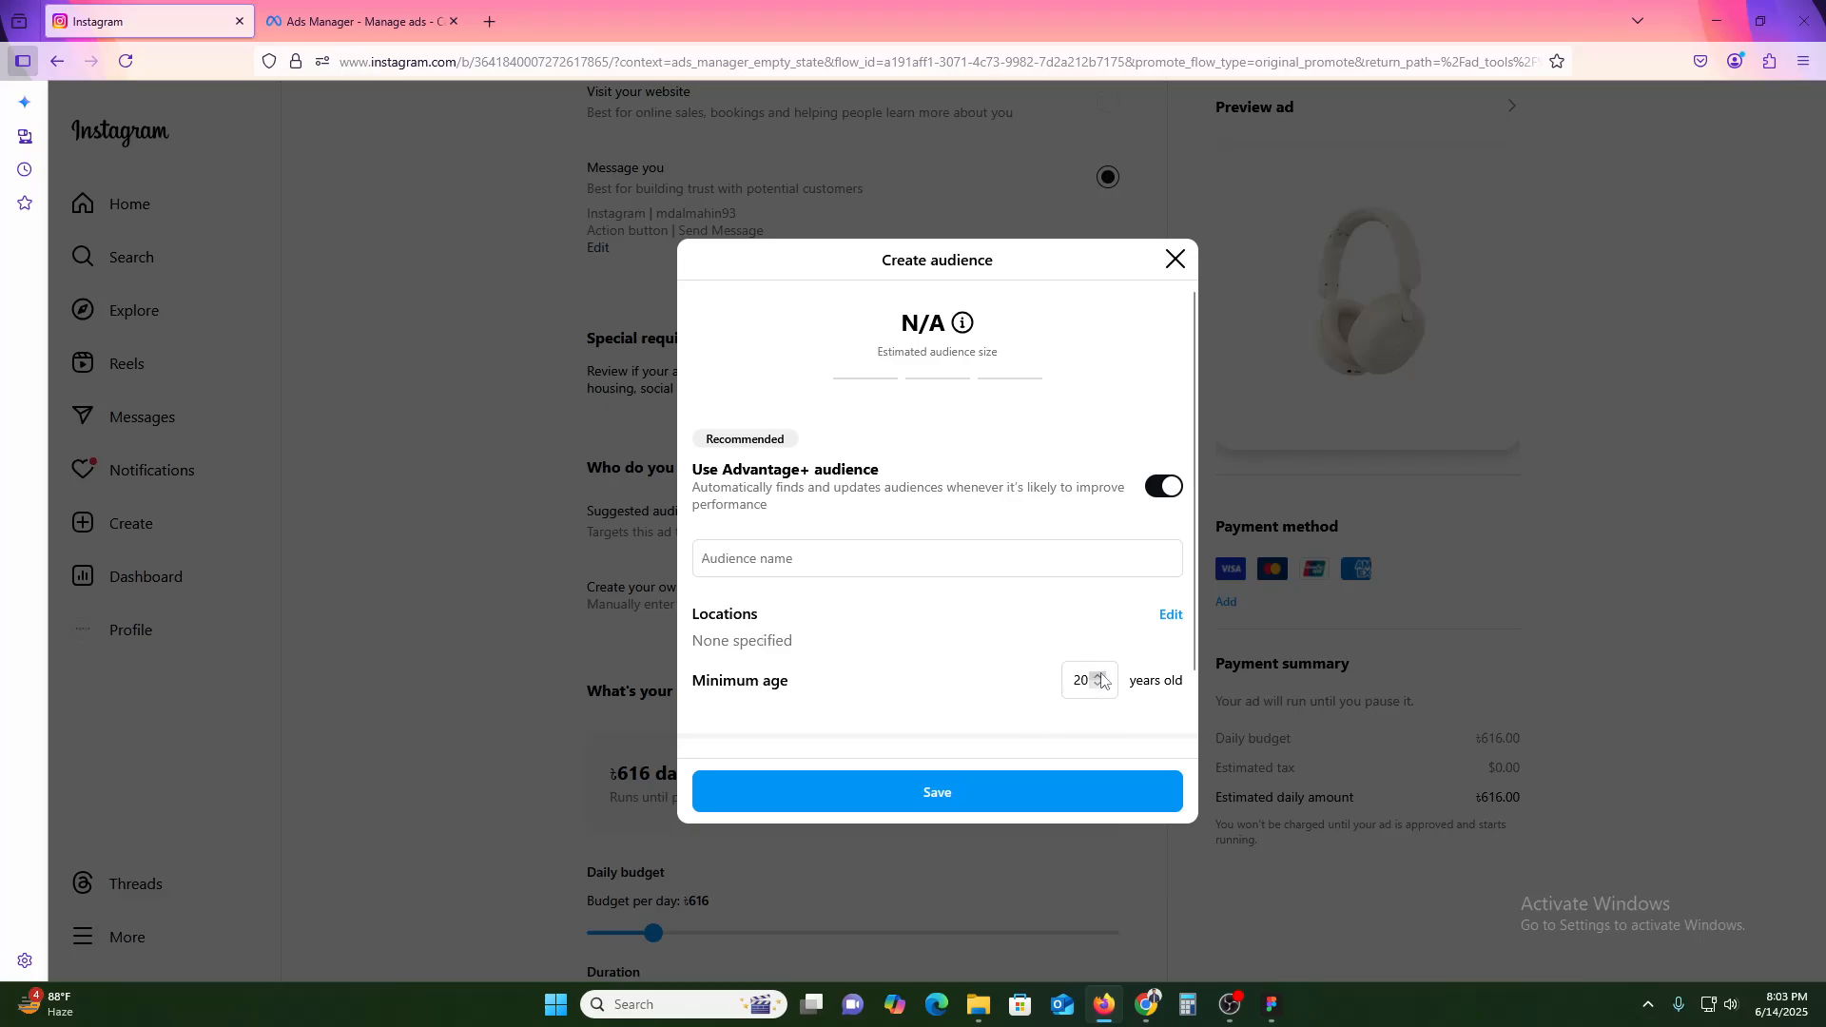
# Step: Set the custom audience's minimum age to 22, enter the audience name and try to save it
pyautogui.click(999, 801)
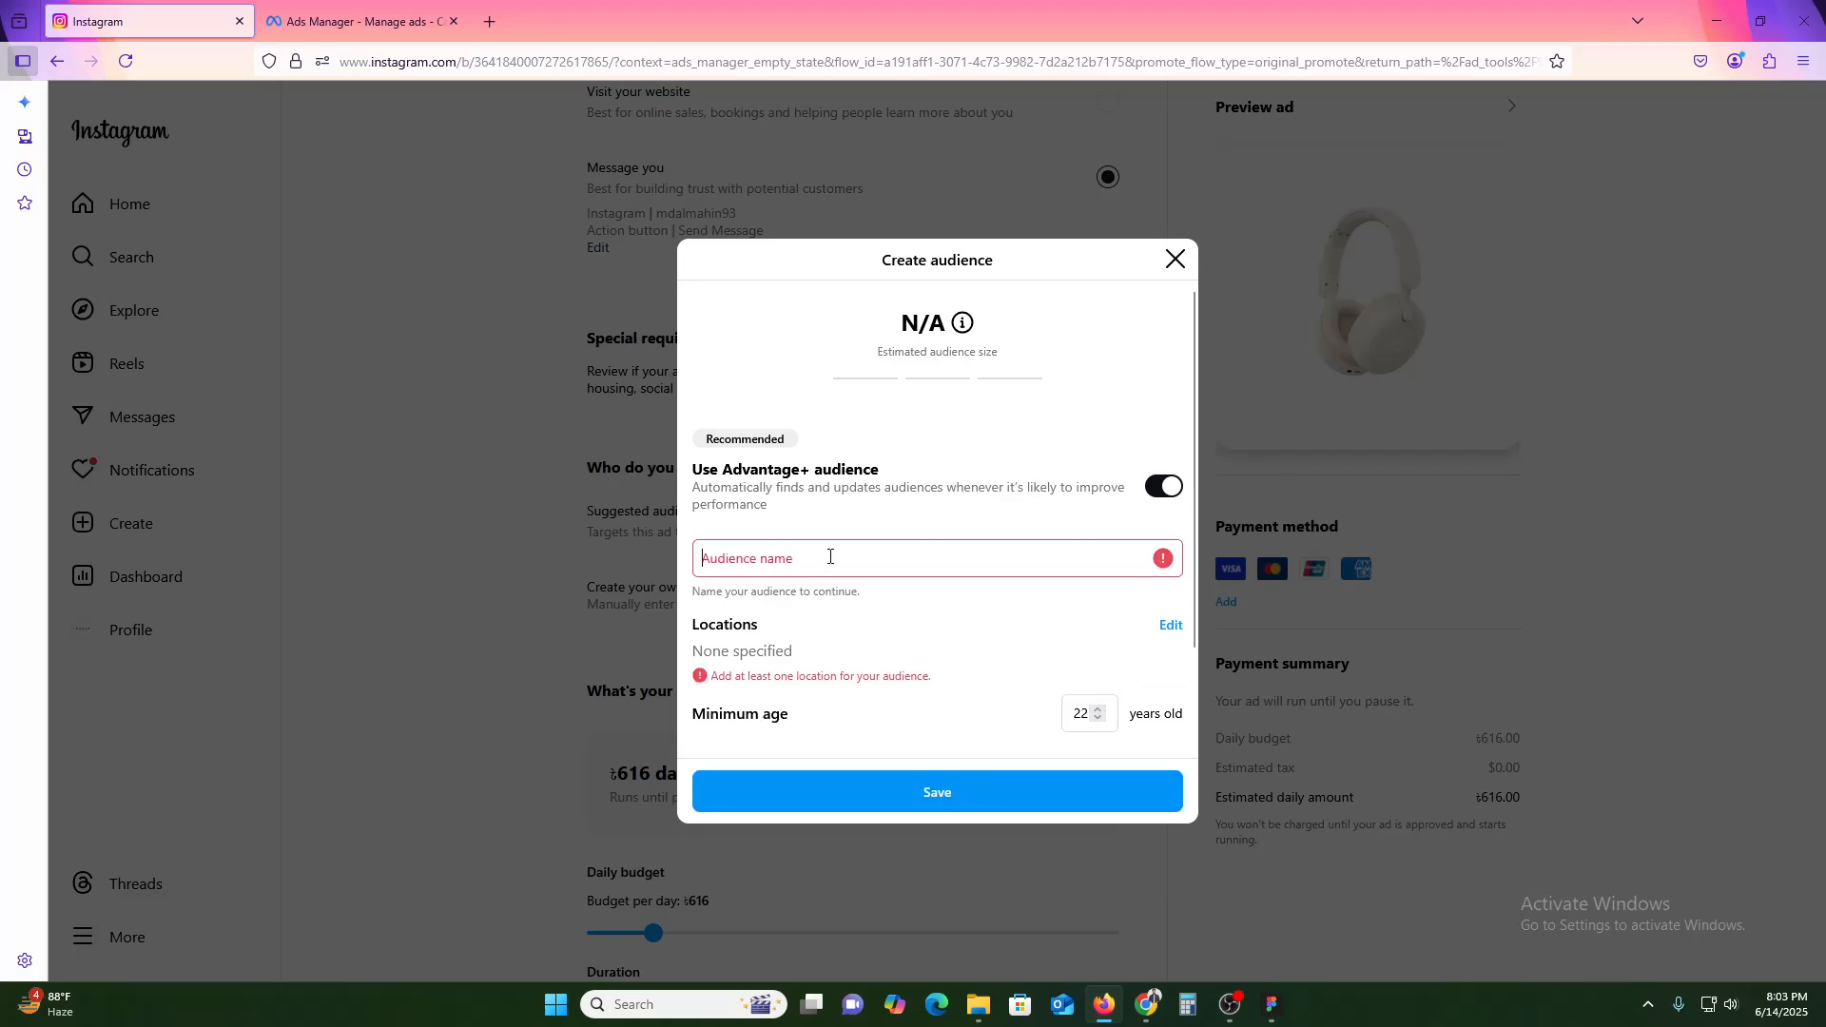
pyautogui.write('MAHIm')
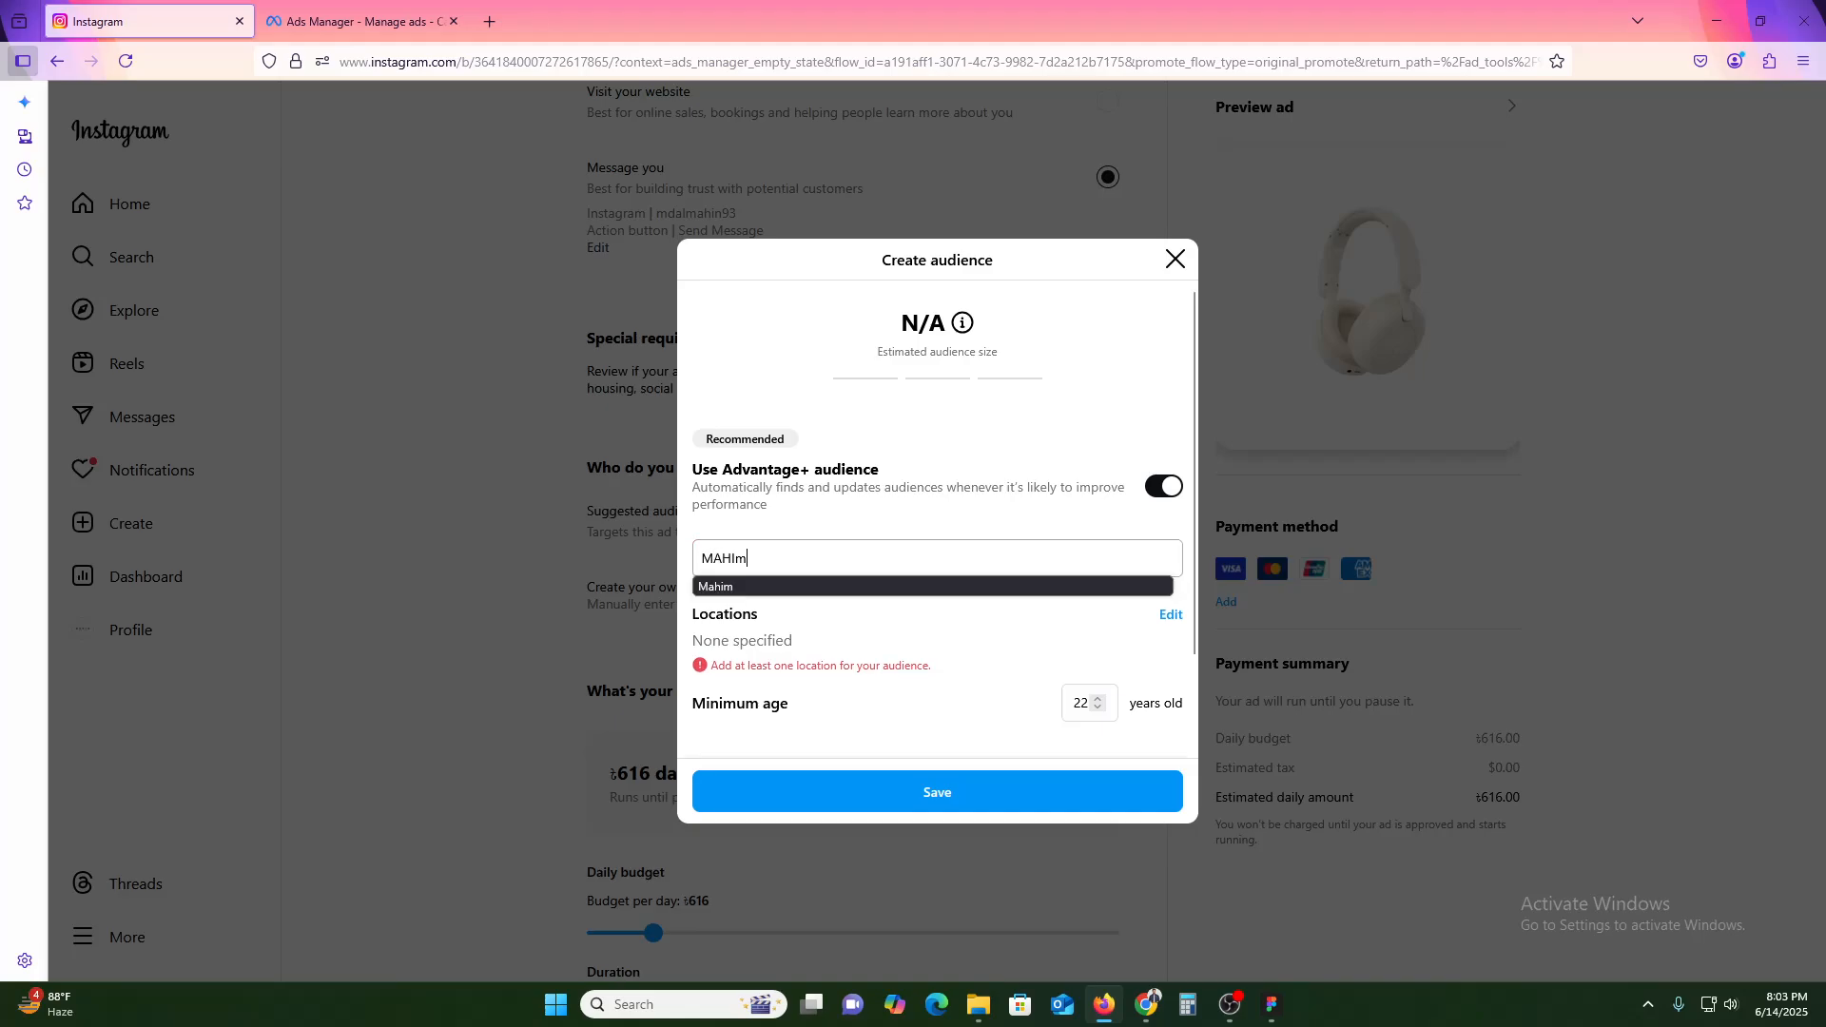
pyautogui.click(958, 810)
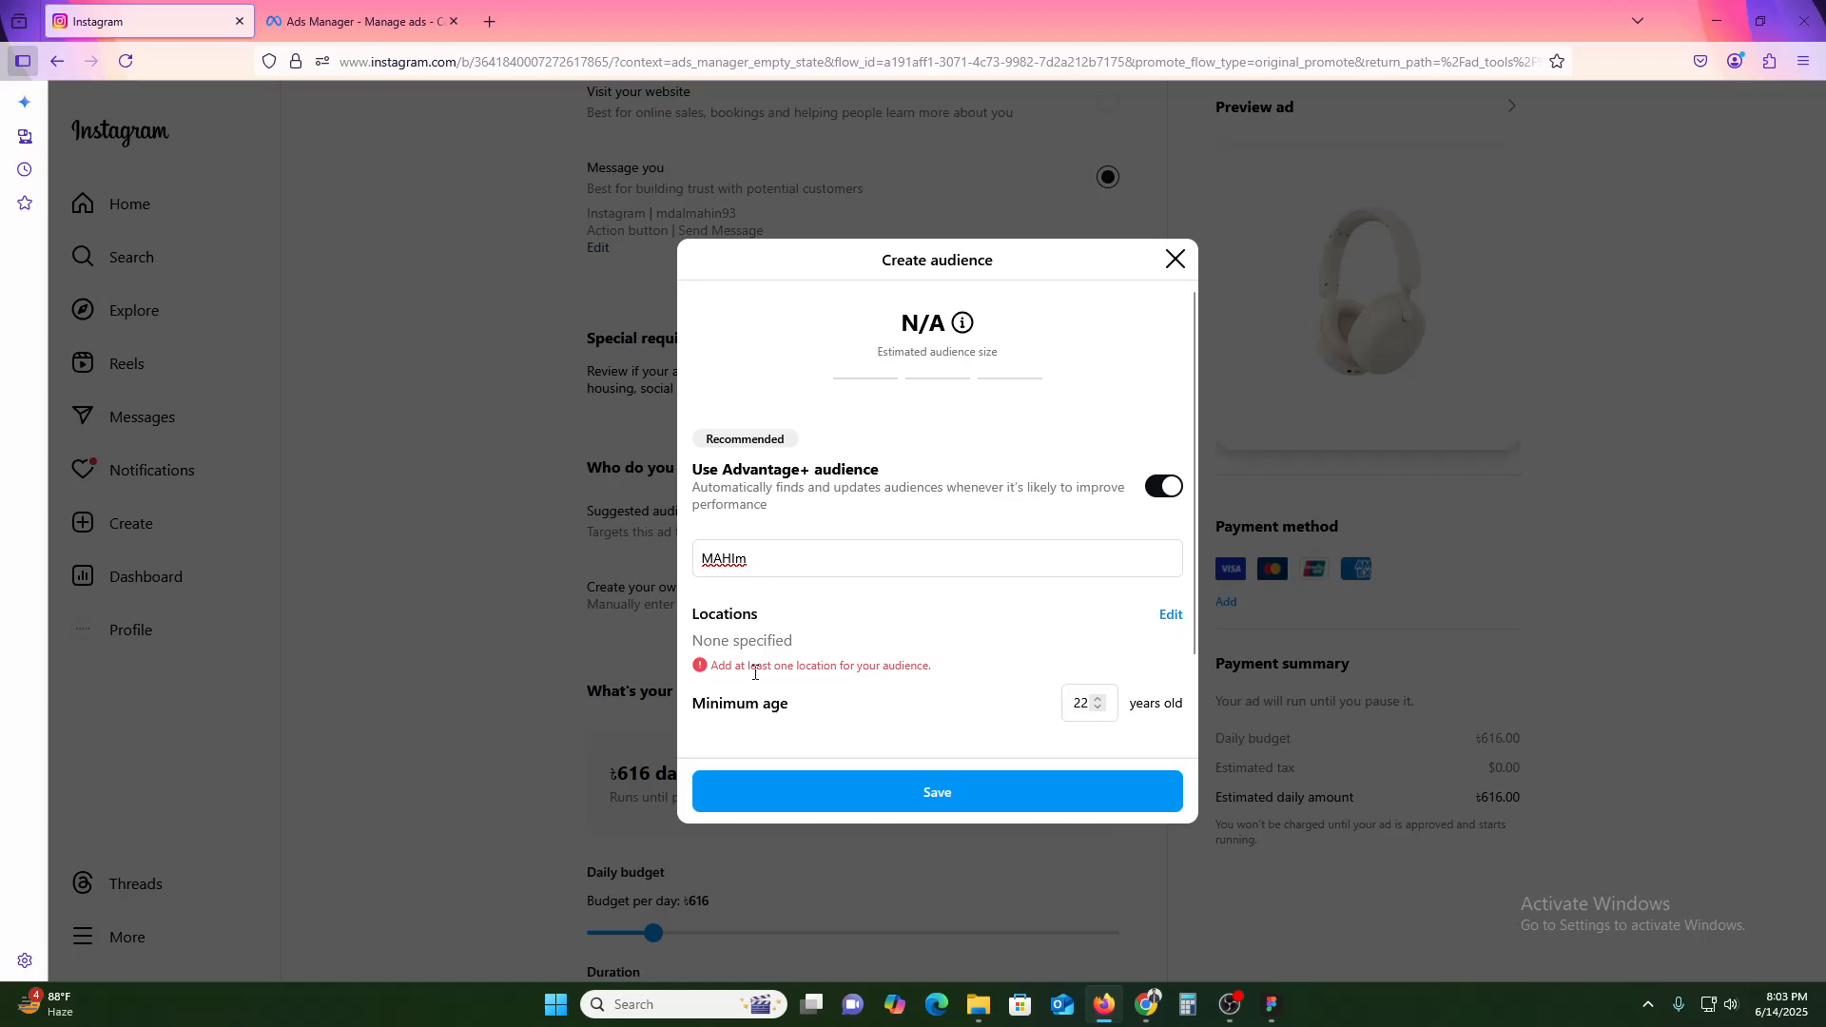
# Step: Add the United Kingdom as the custom audience's regional location and save the audience
pyautogui.click(1167, 615)
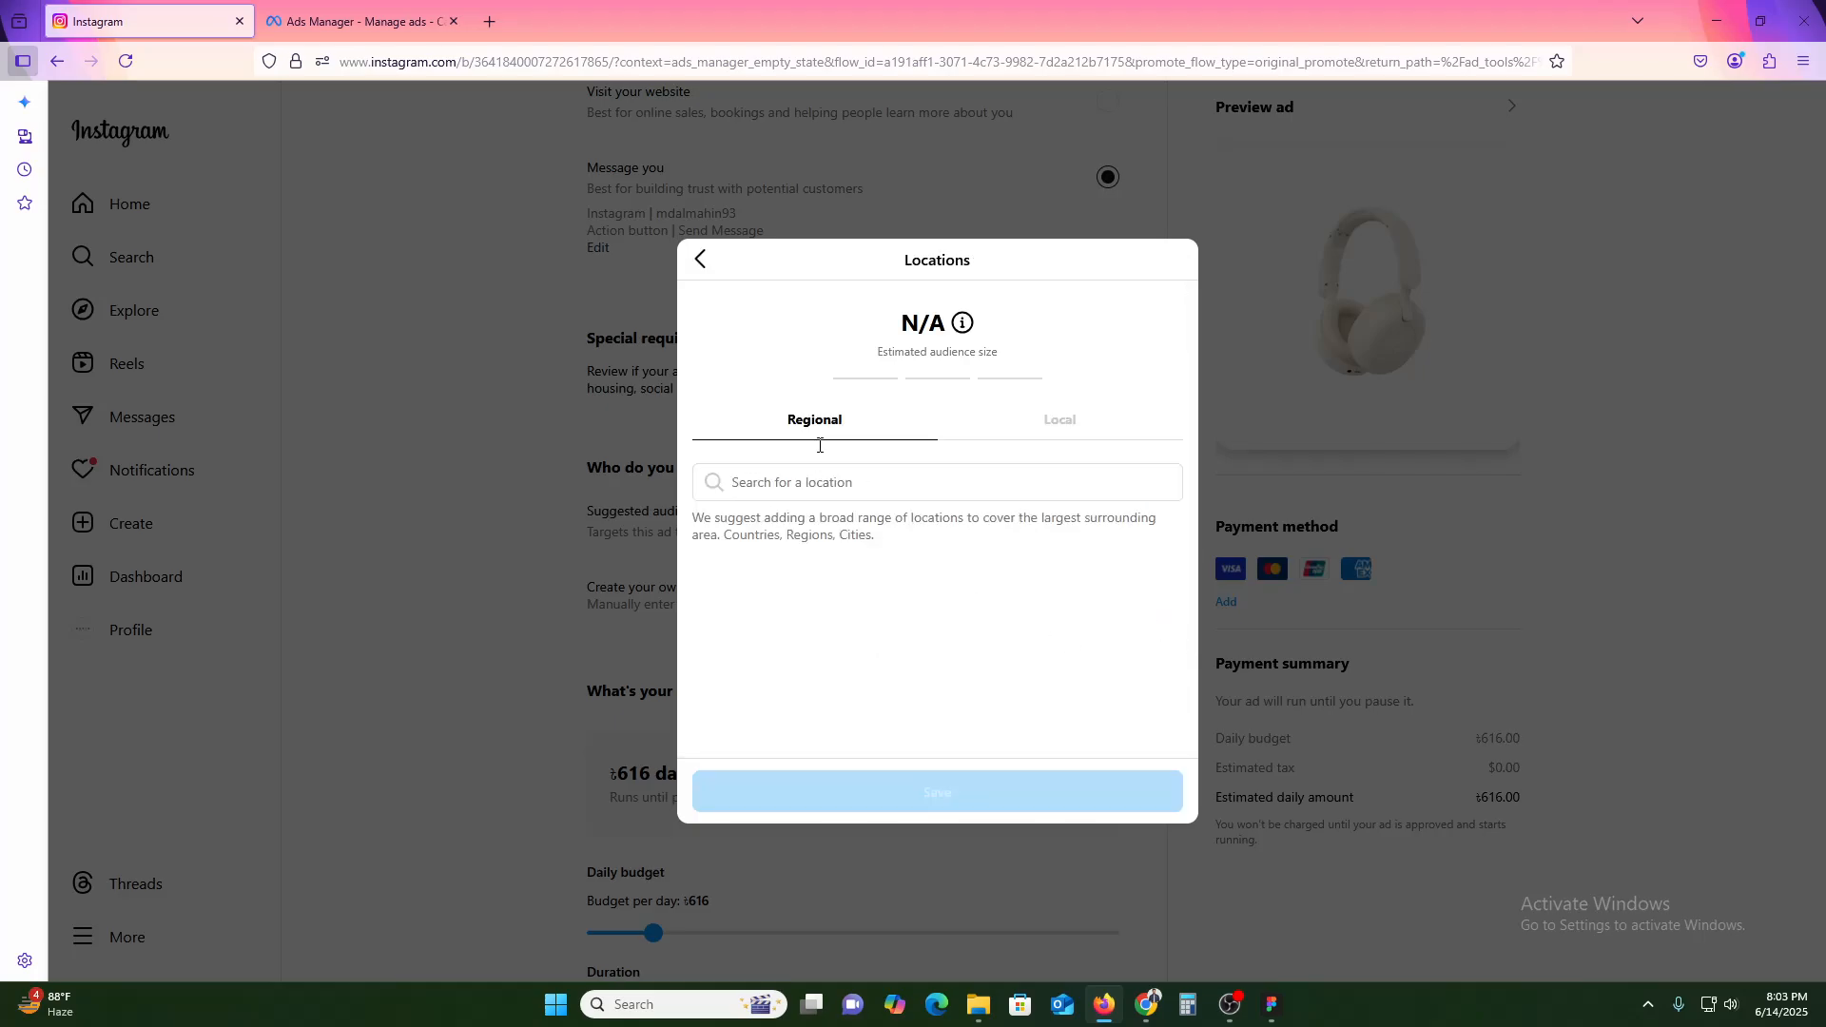
pyautogui.click(805, 489)
pyautogui.write('United')
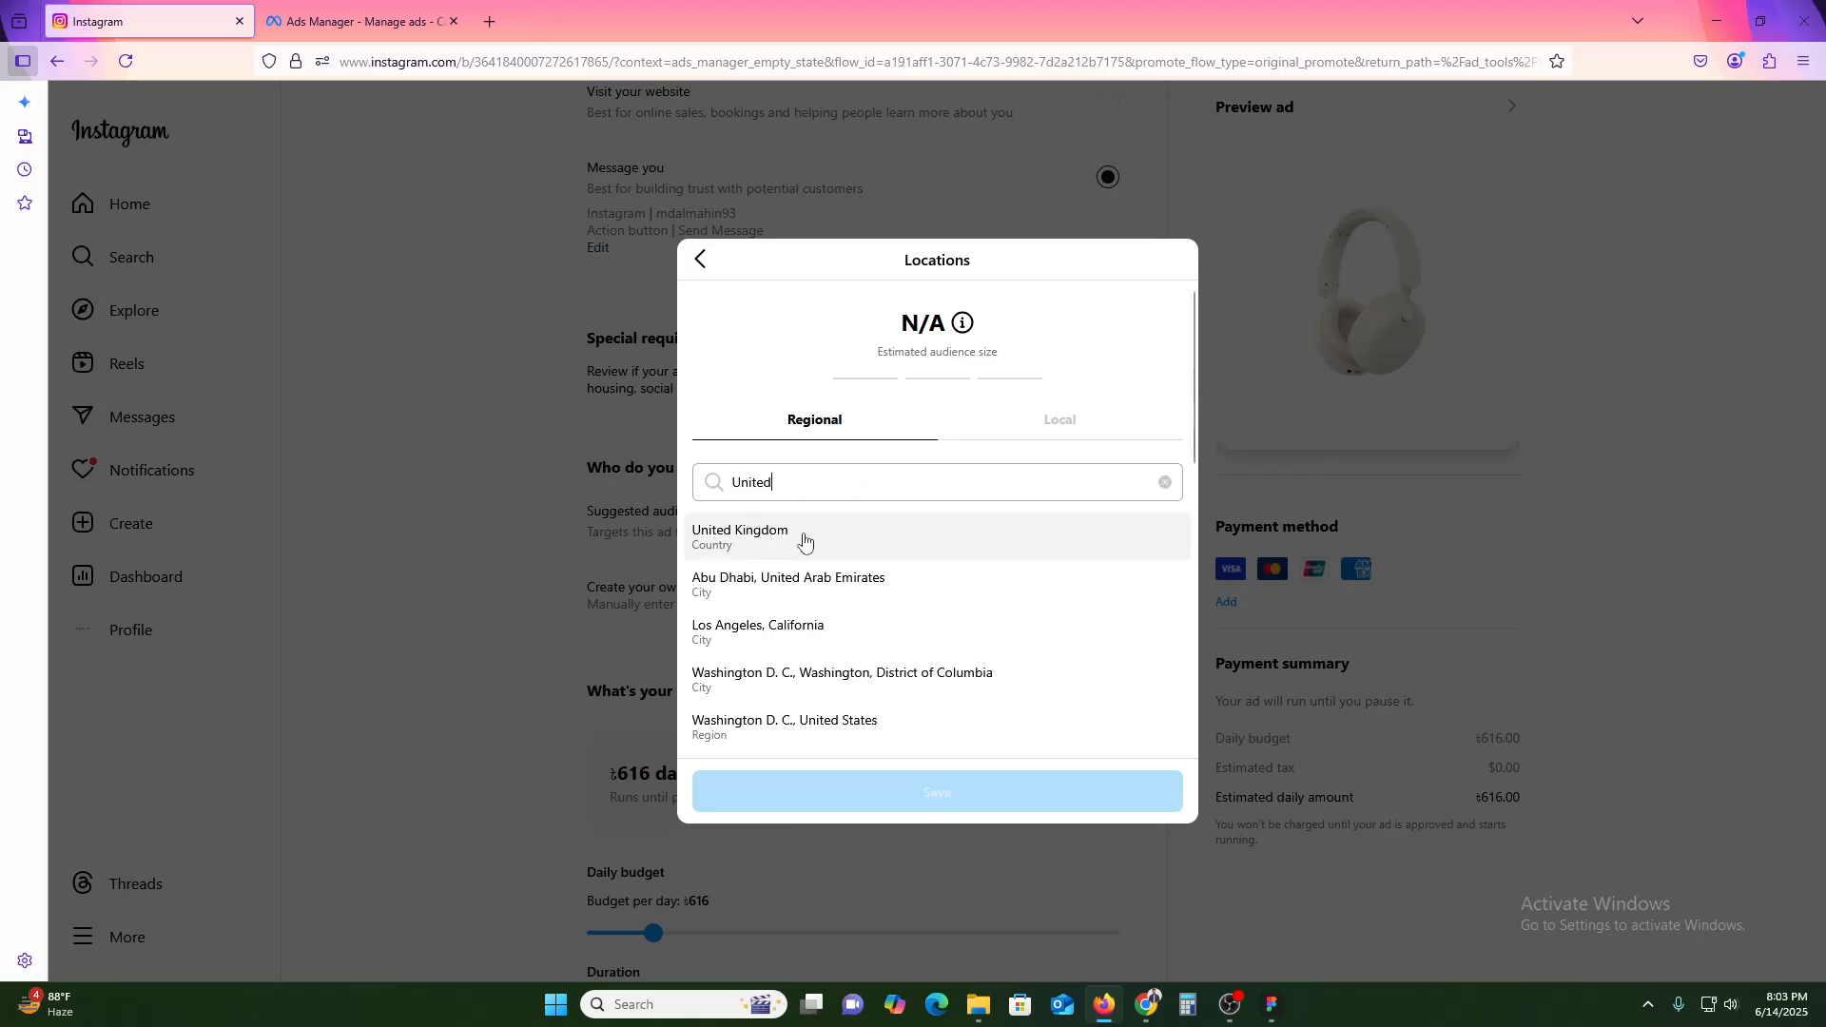
pyautogui.click(799, 537)
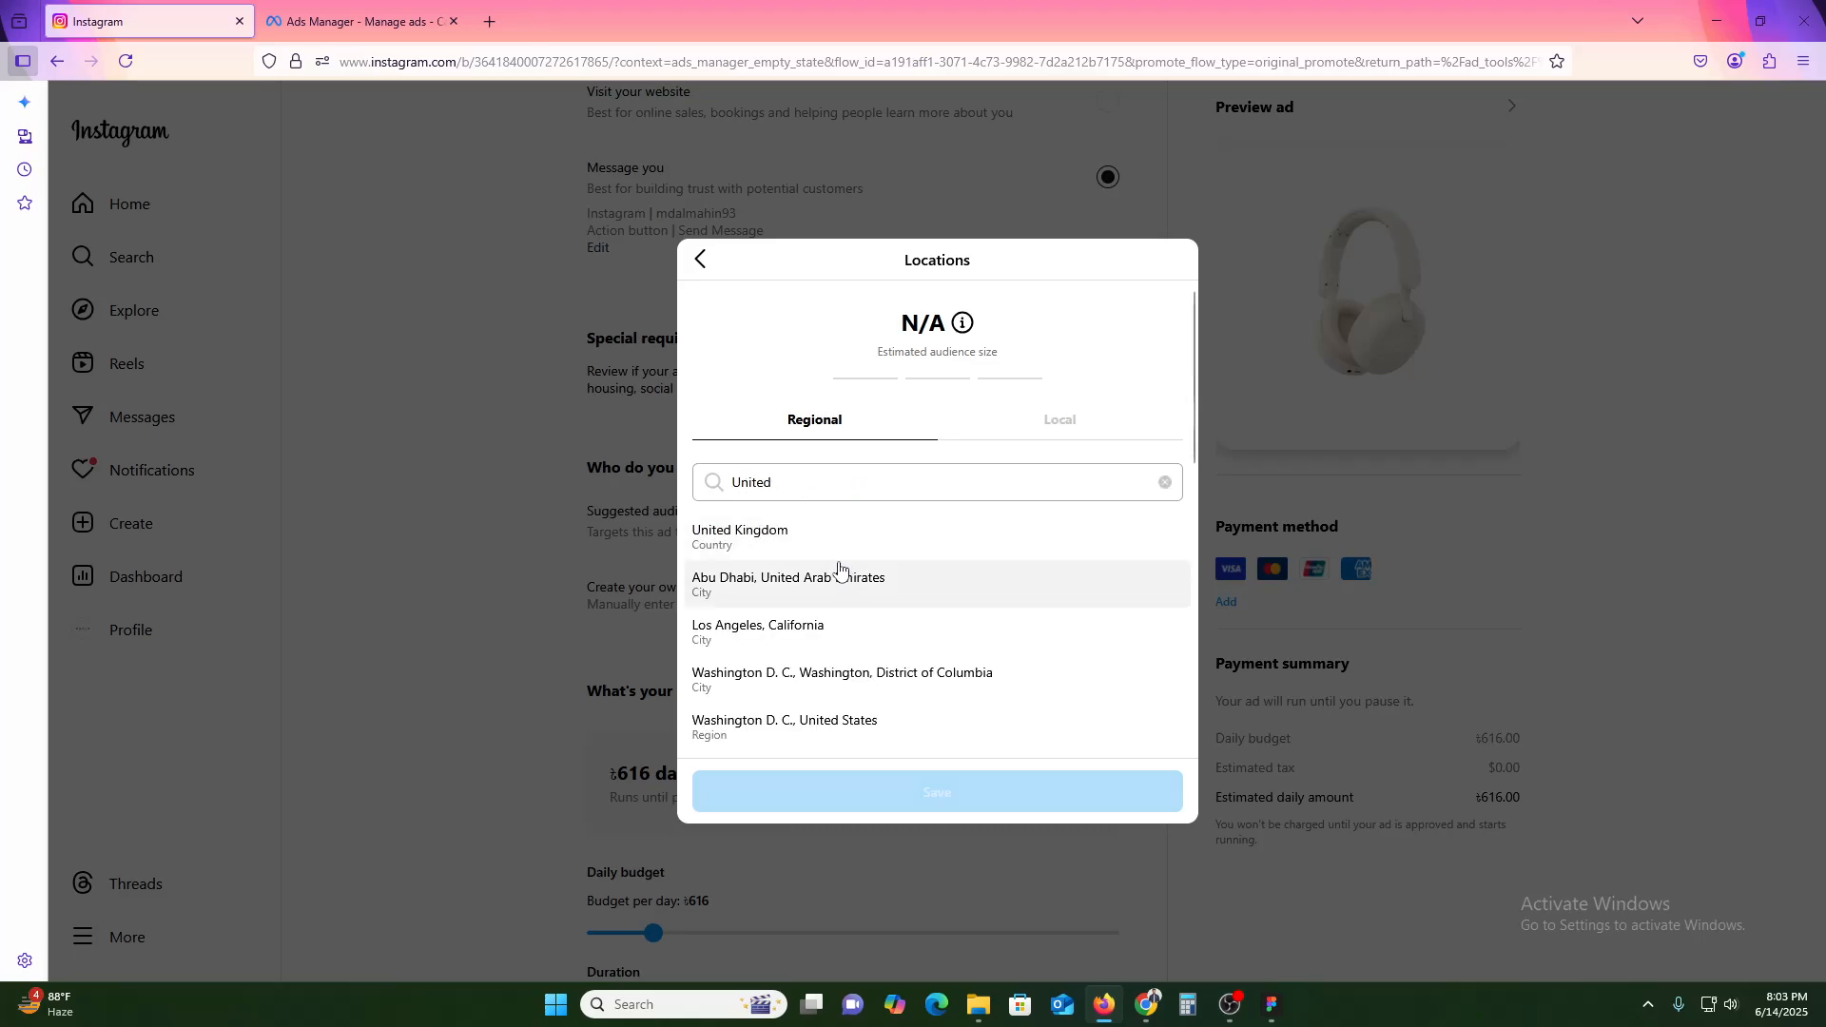
pyautogui.click(906, 793)
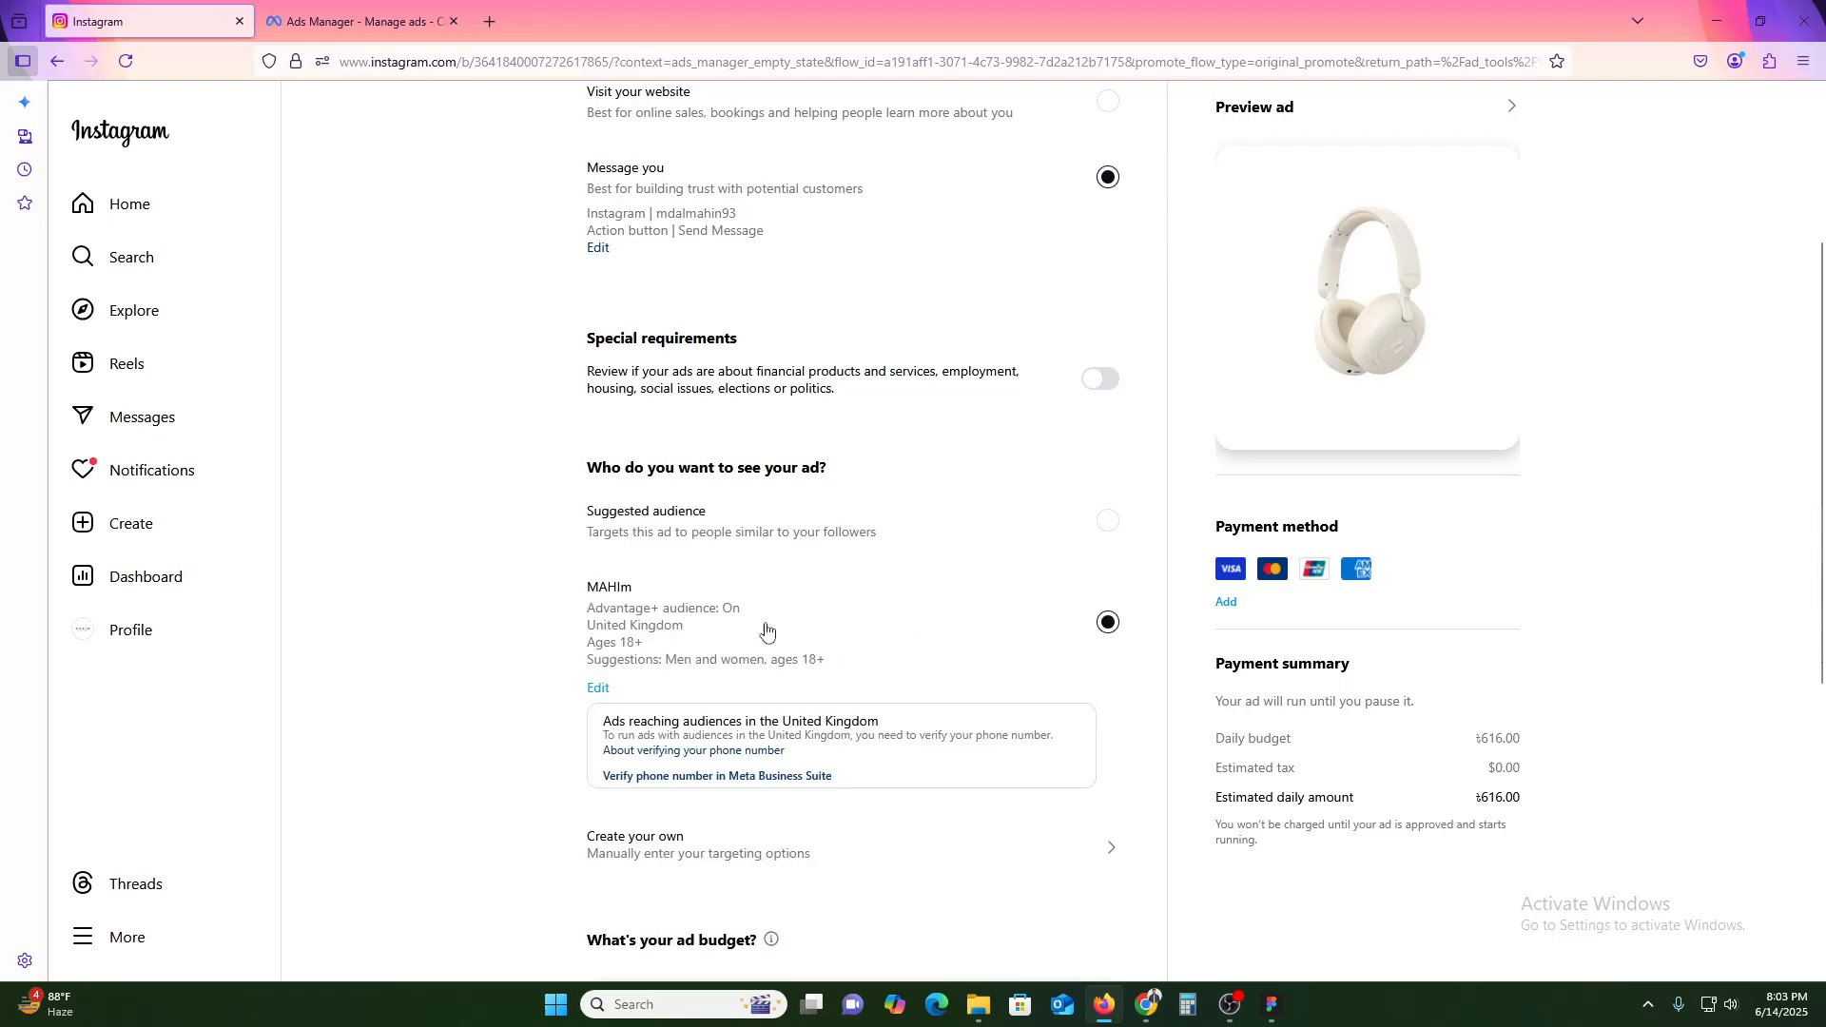
# Step: Set the boost's daily budget to ৳3,696 and check the estimated reach and duration options
pyautogui.scroll(-1, 722, 695)
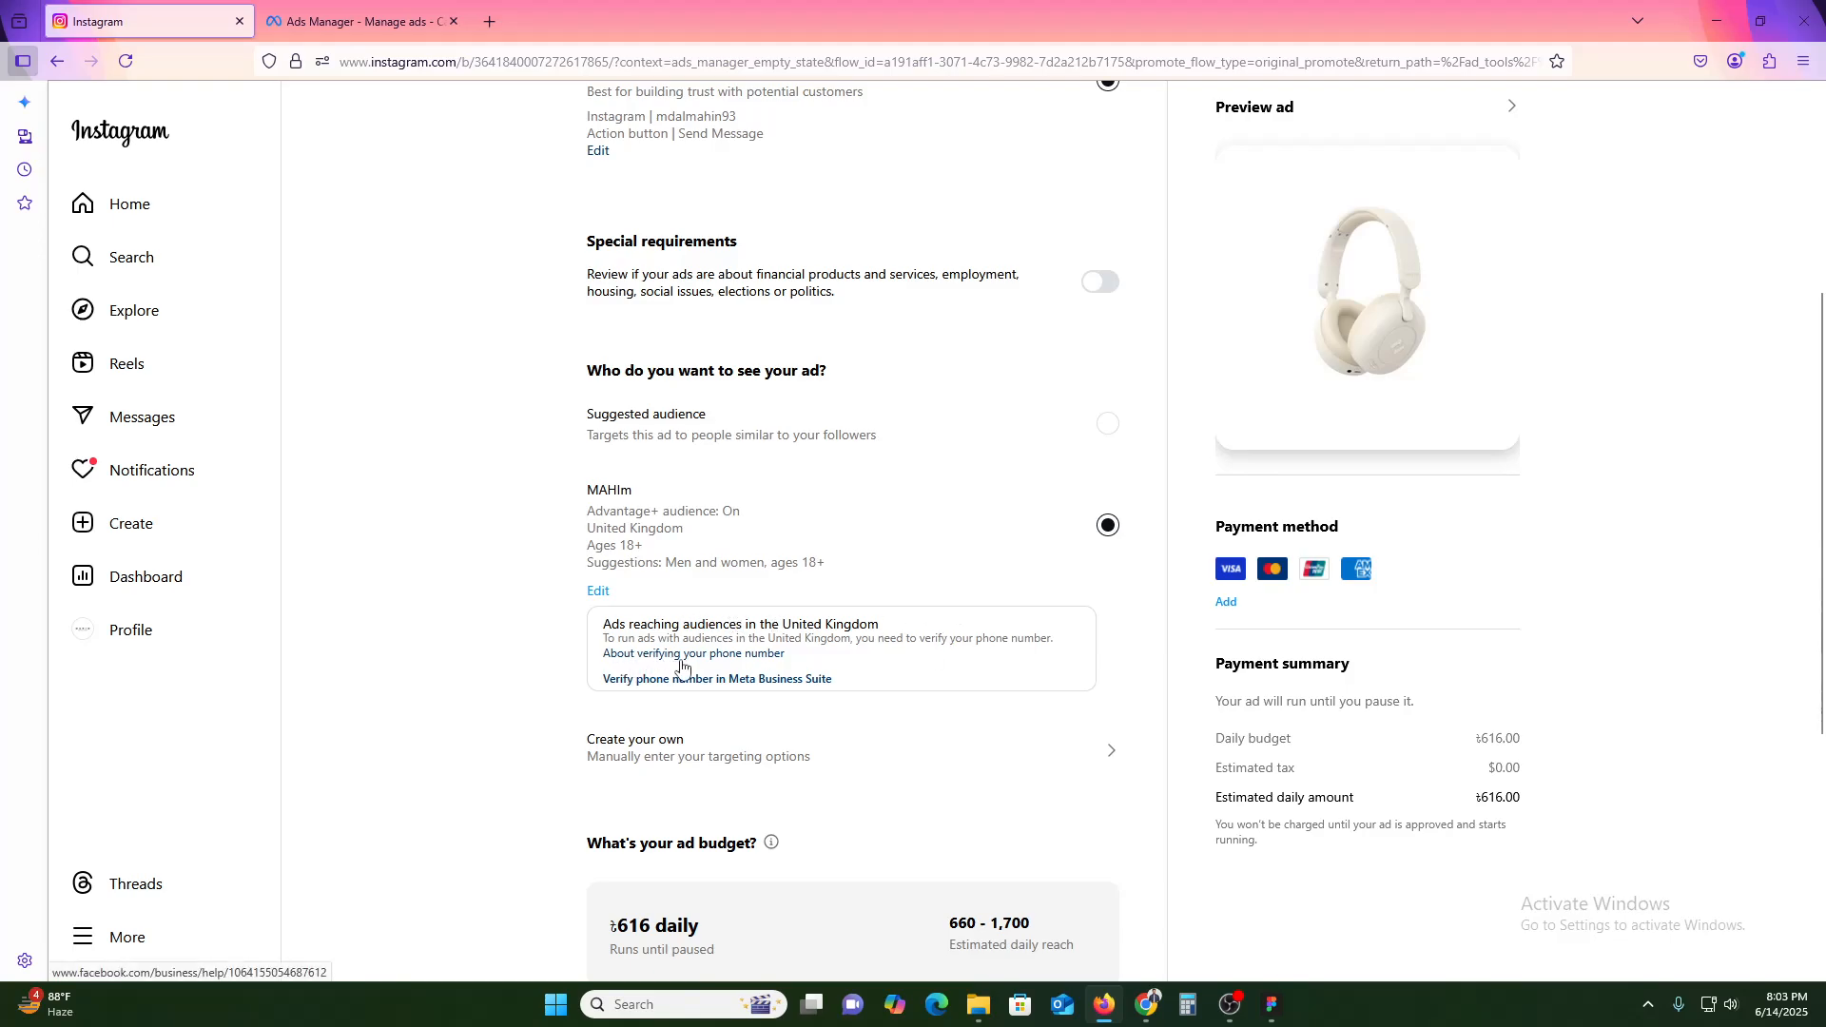
pyautogui.scroll(-4, 863, 727)
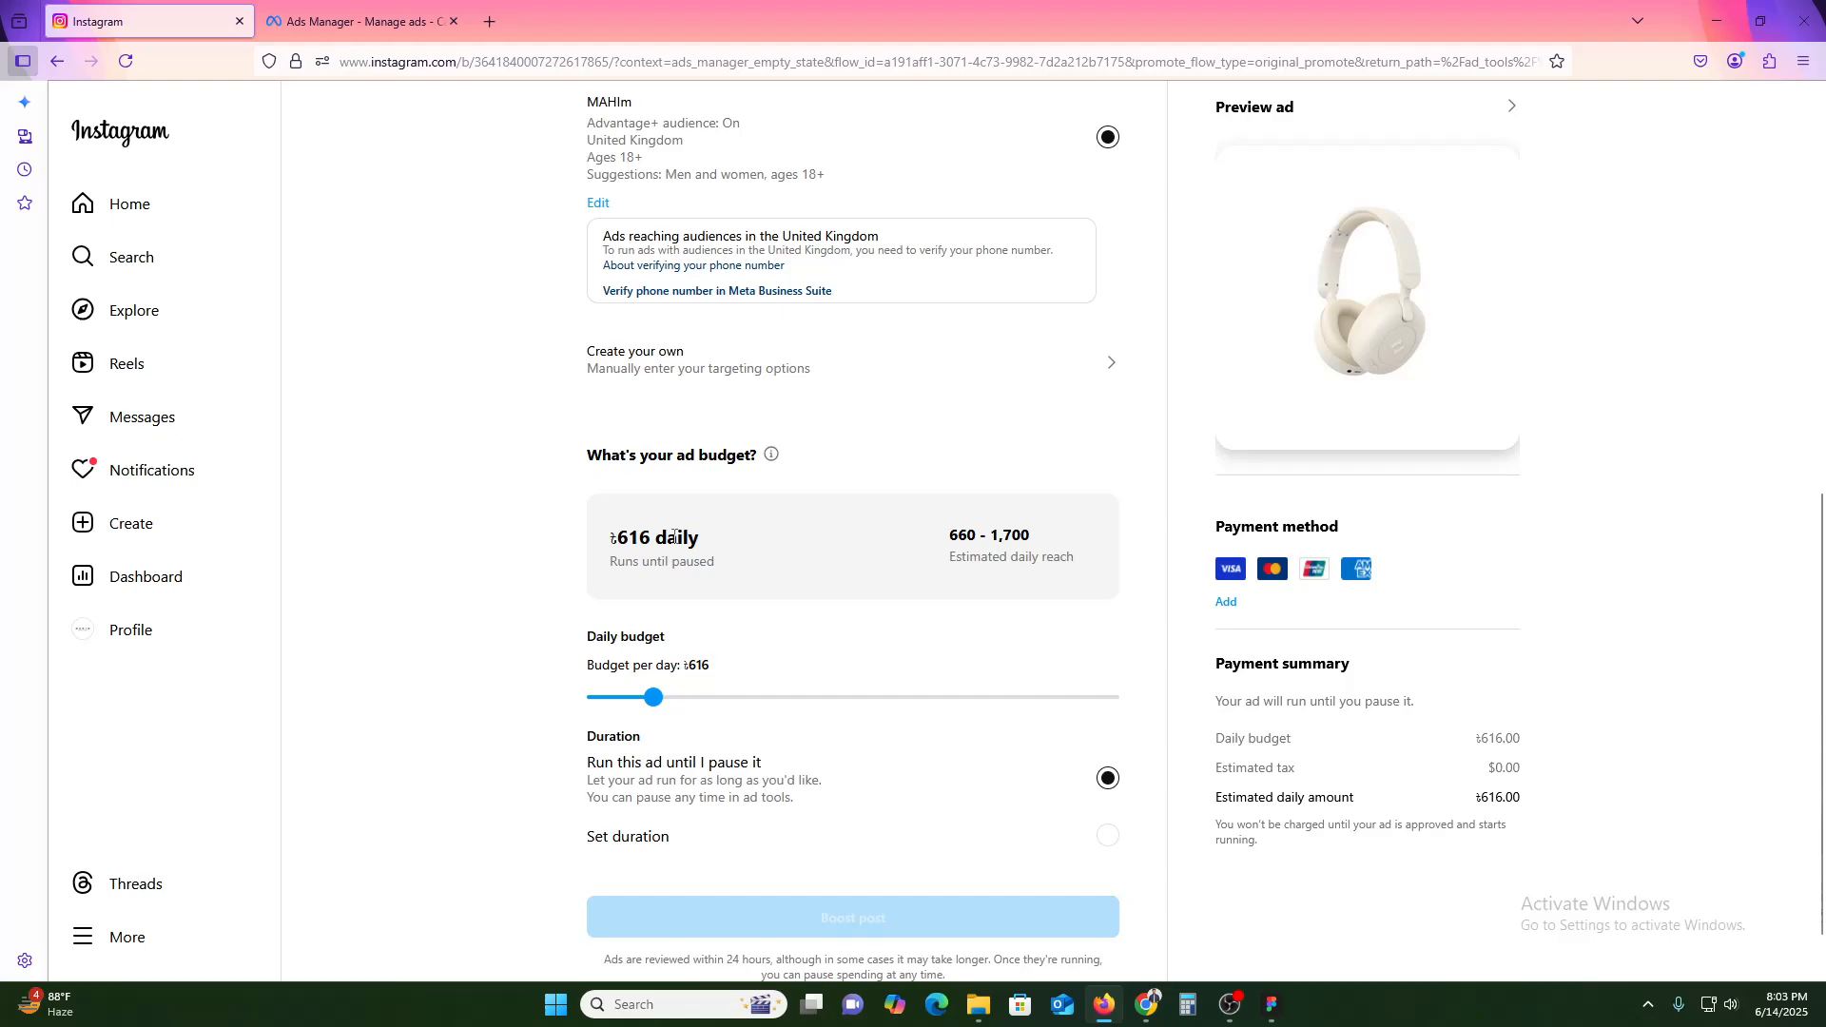
pyautogui.moveTo(659, 704); pyautogui.dragTo(902, 701)
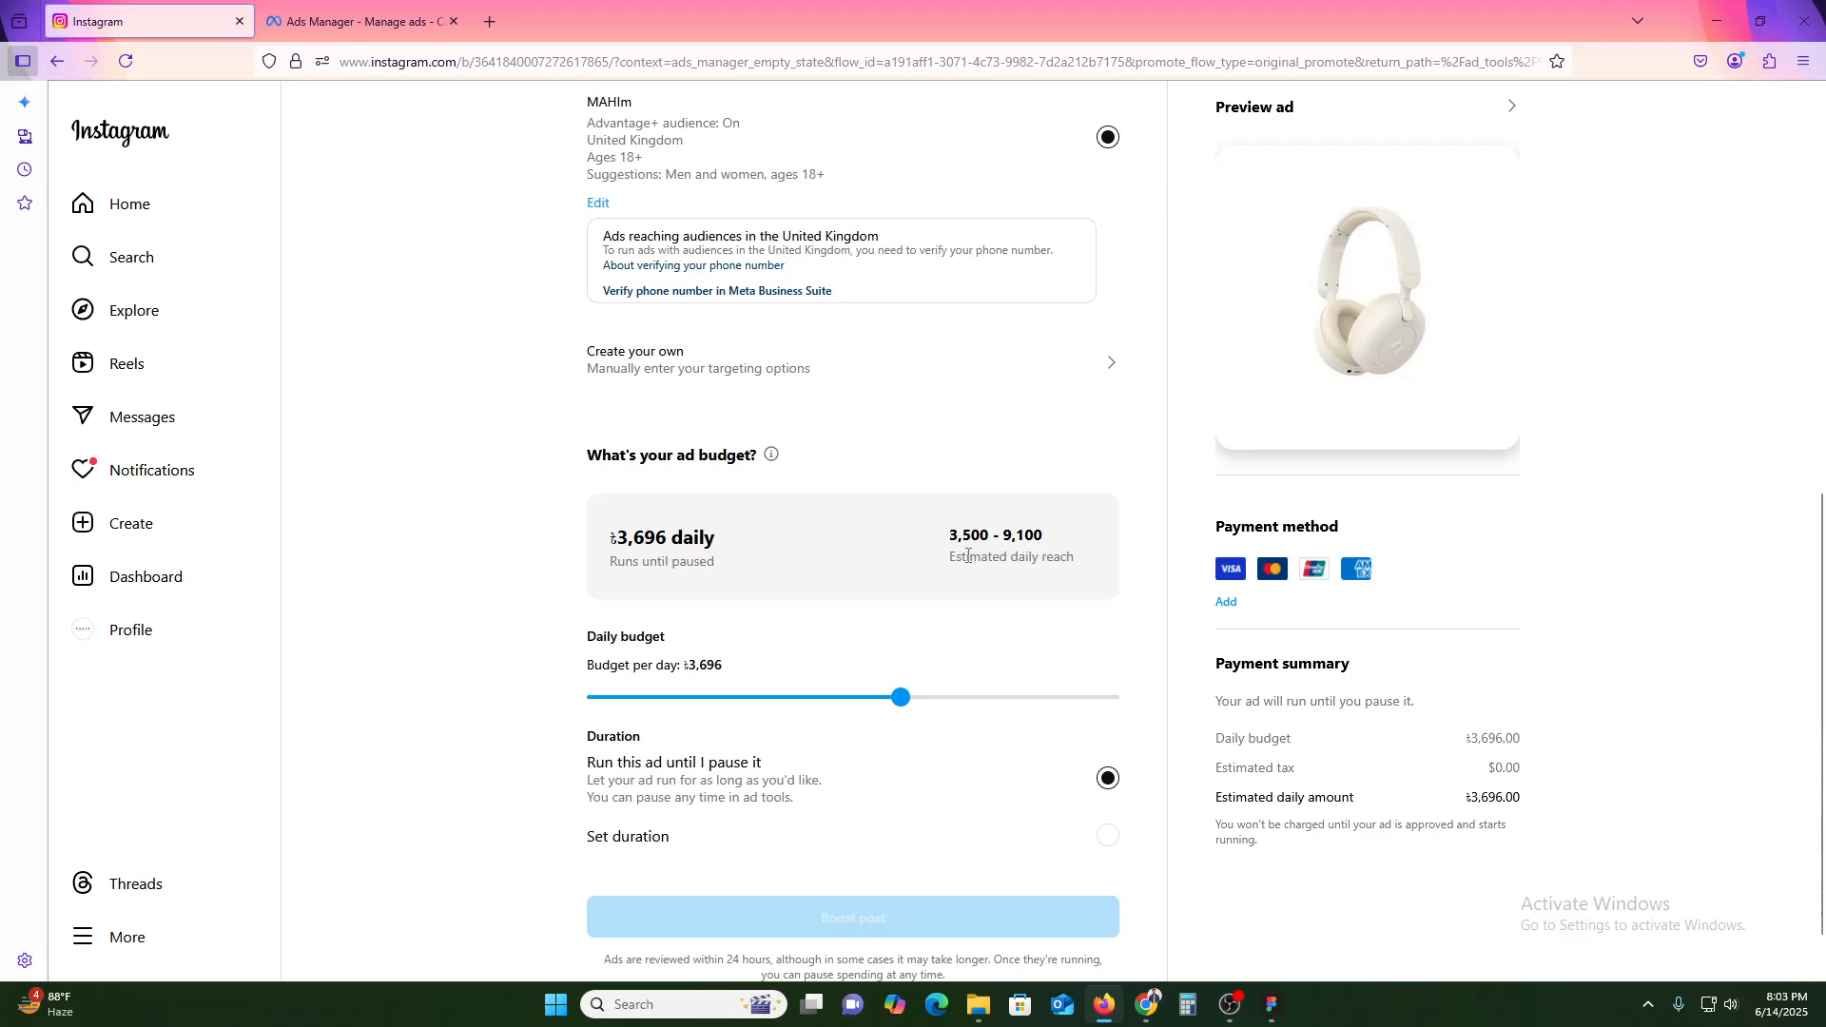
pyautogui.moveTo(1010, 533); pyautogui.dragTo(1025, 535)
pyautogui.click(1036, 535)
pyautogui.scroll(-1, 1034, 704)
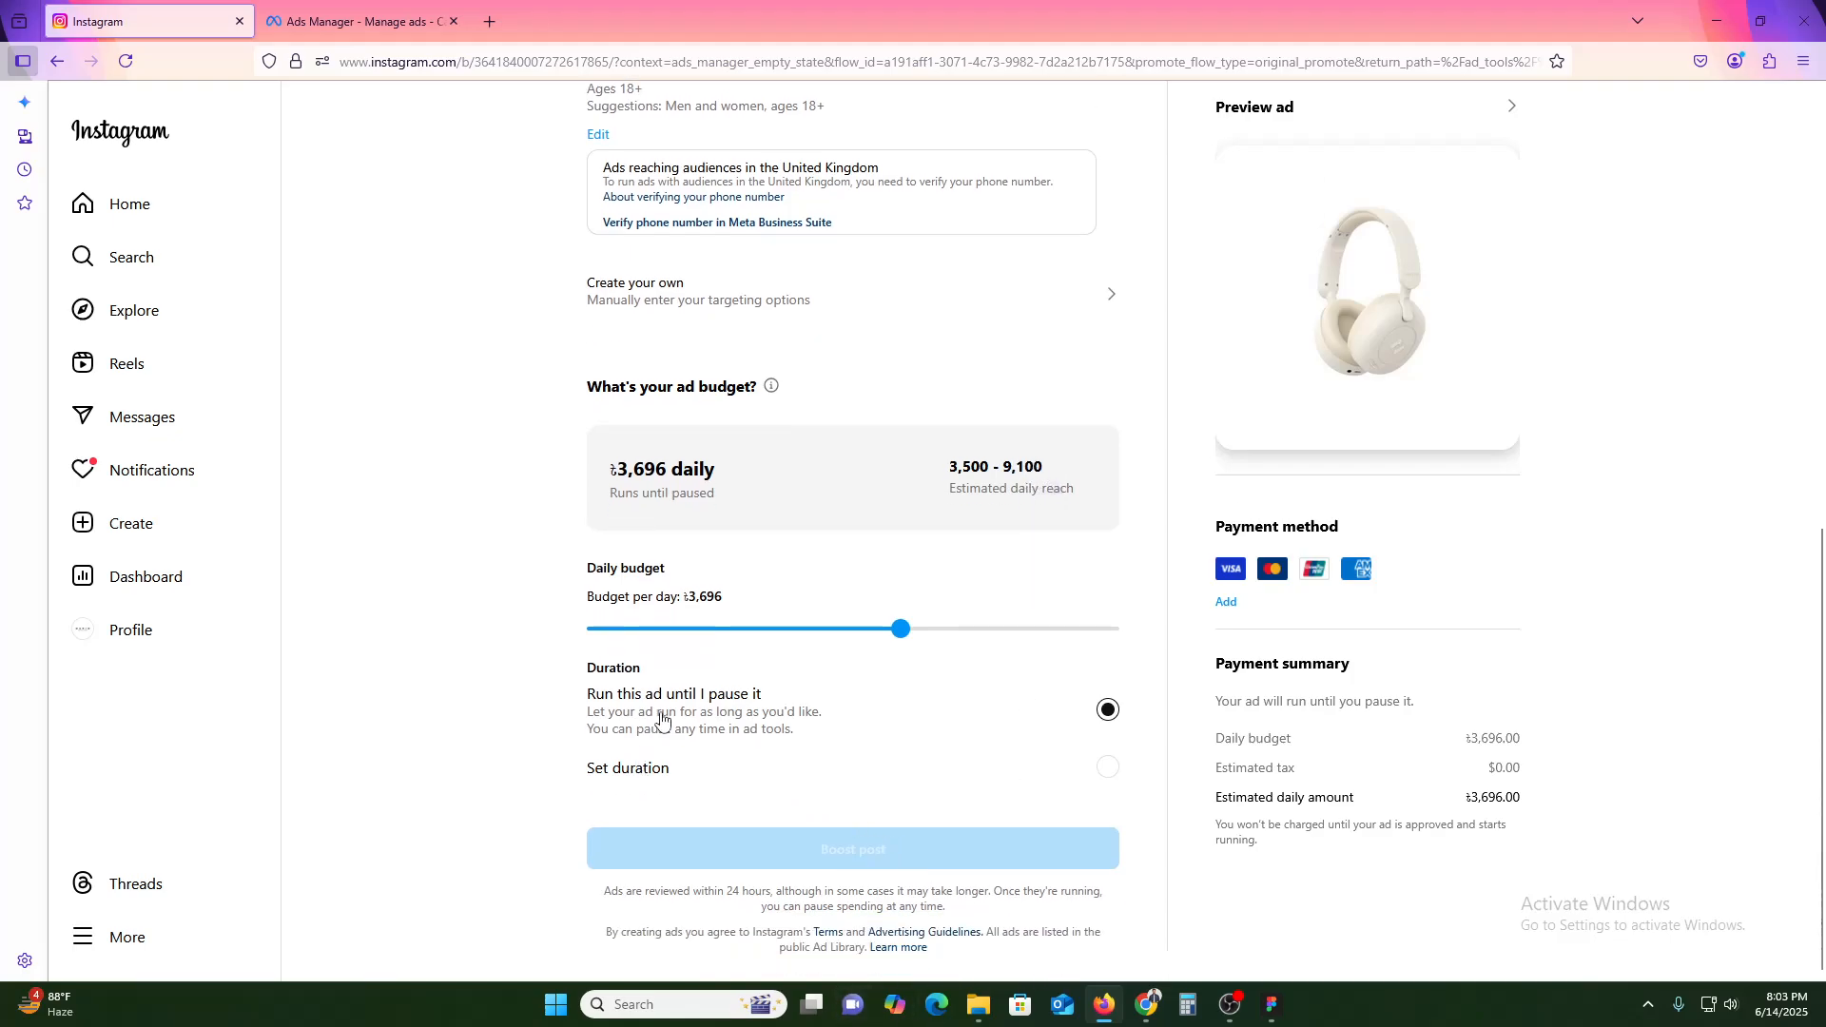
# Step: Leave the boost form and discard the ad draft
pyautogui.scroll(9, 889, 896)
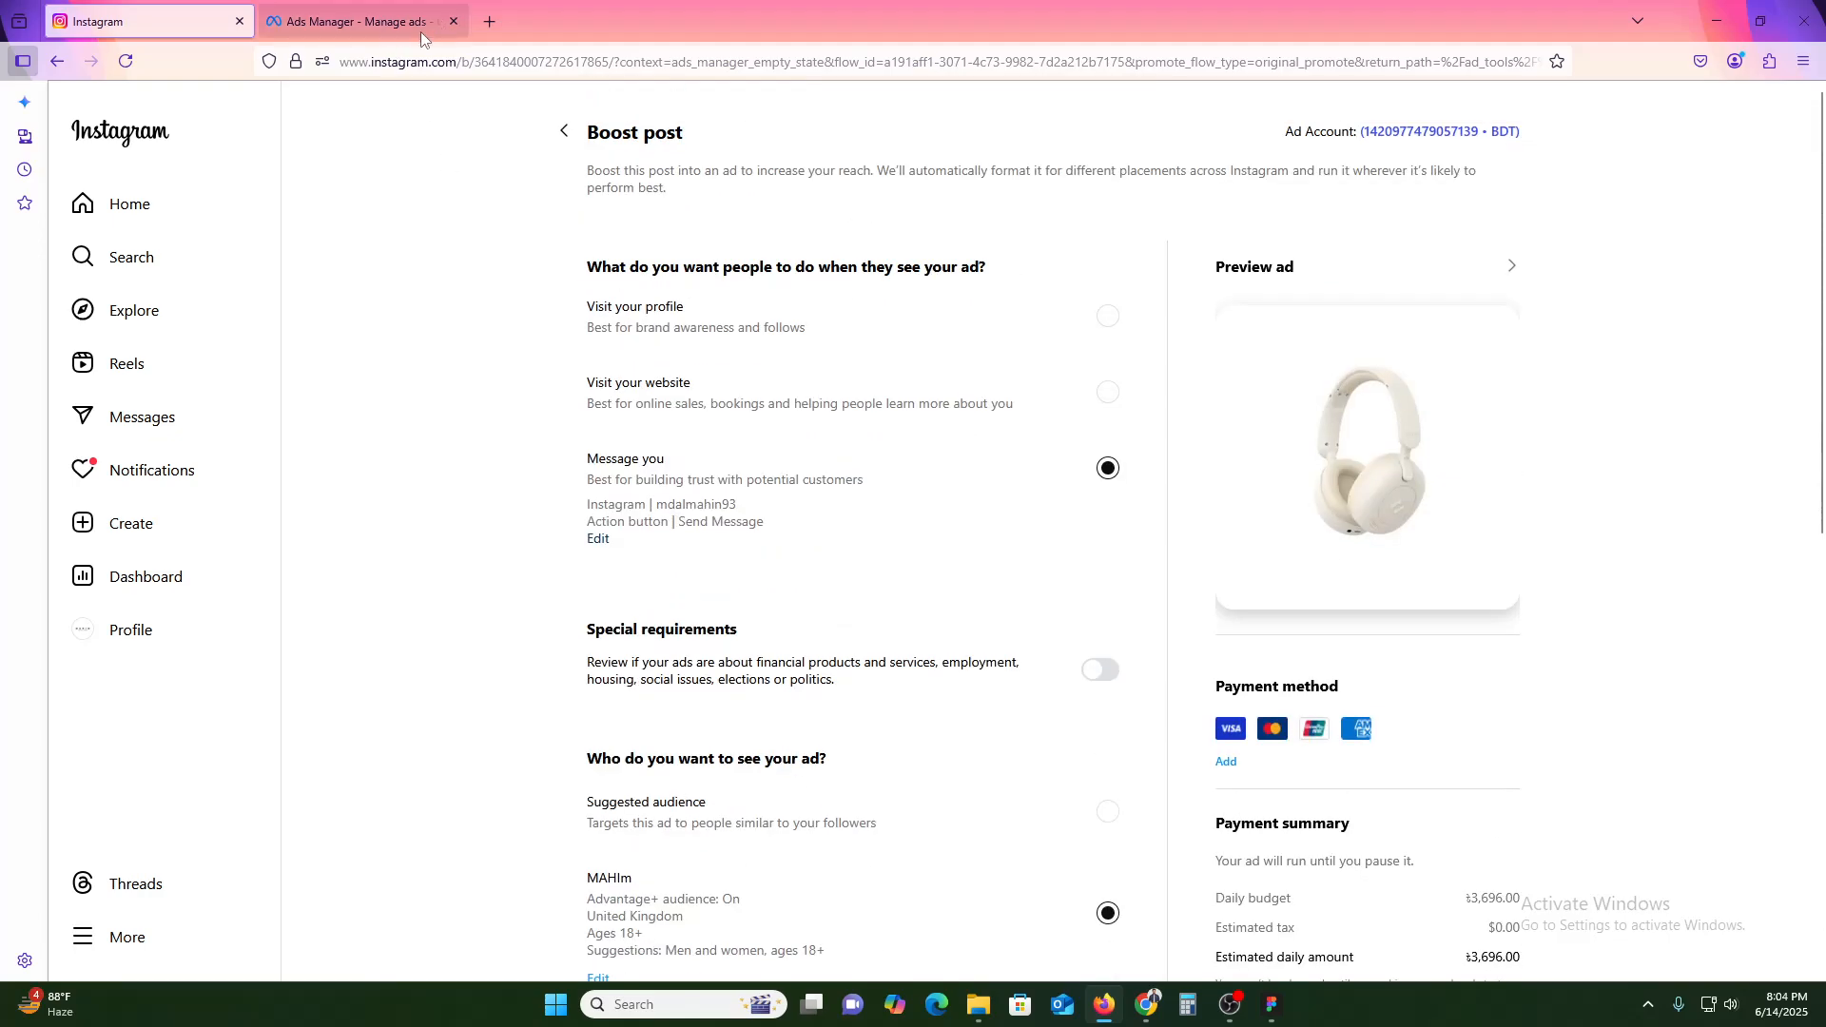
pyautogui.click(564, 135)
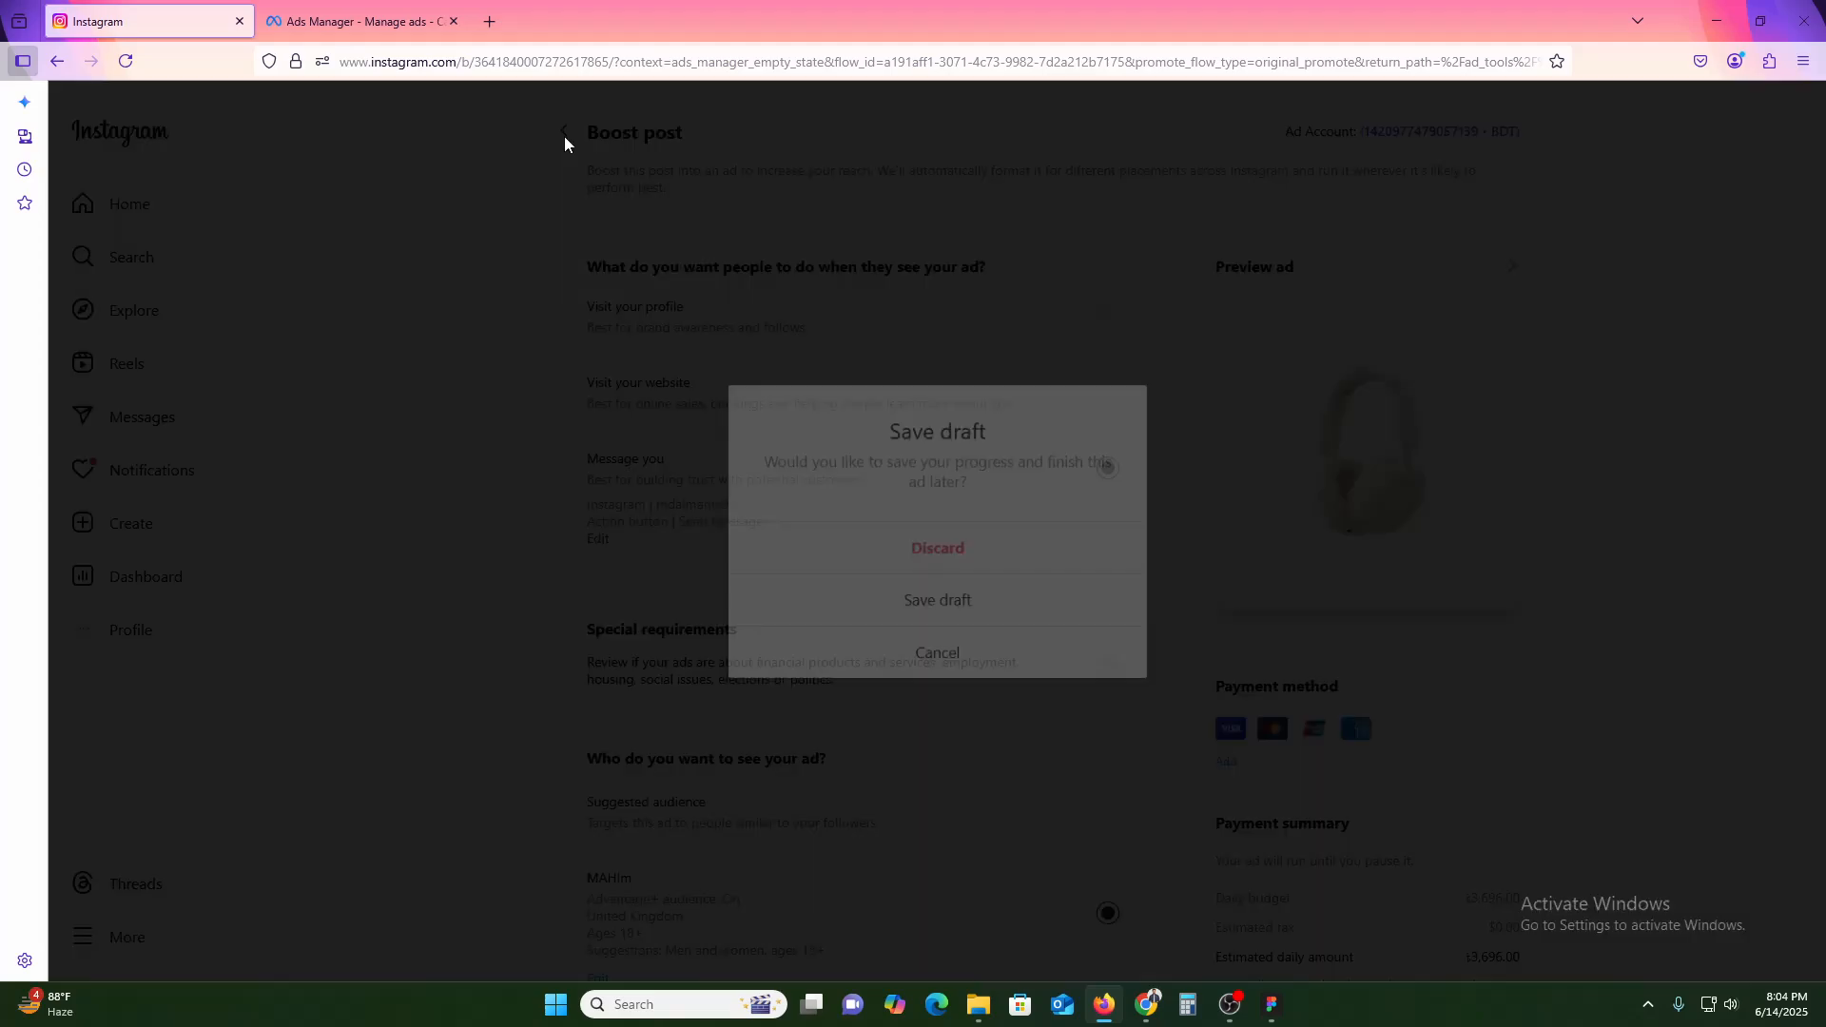
pyautogui.click(962, 551)
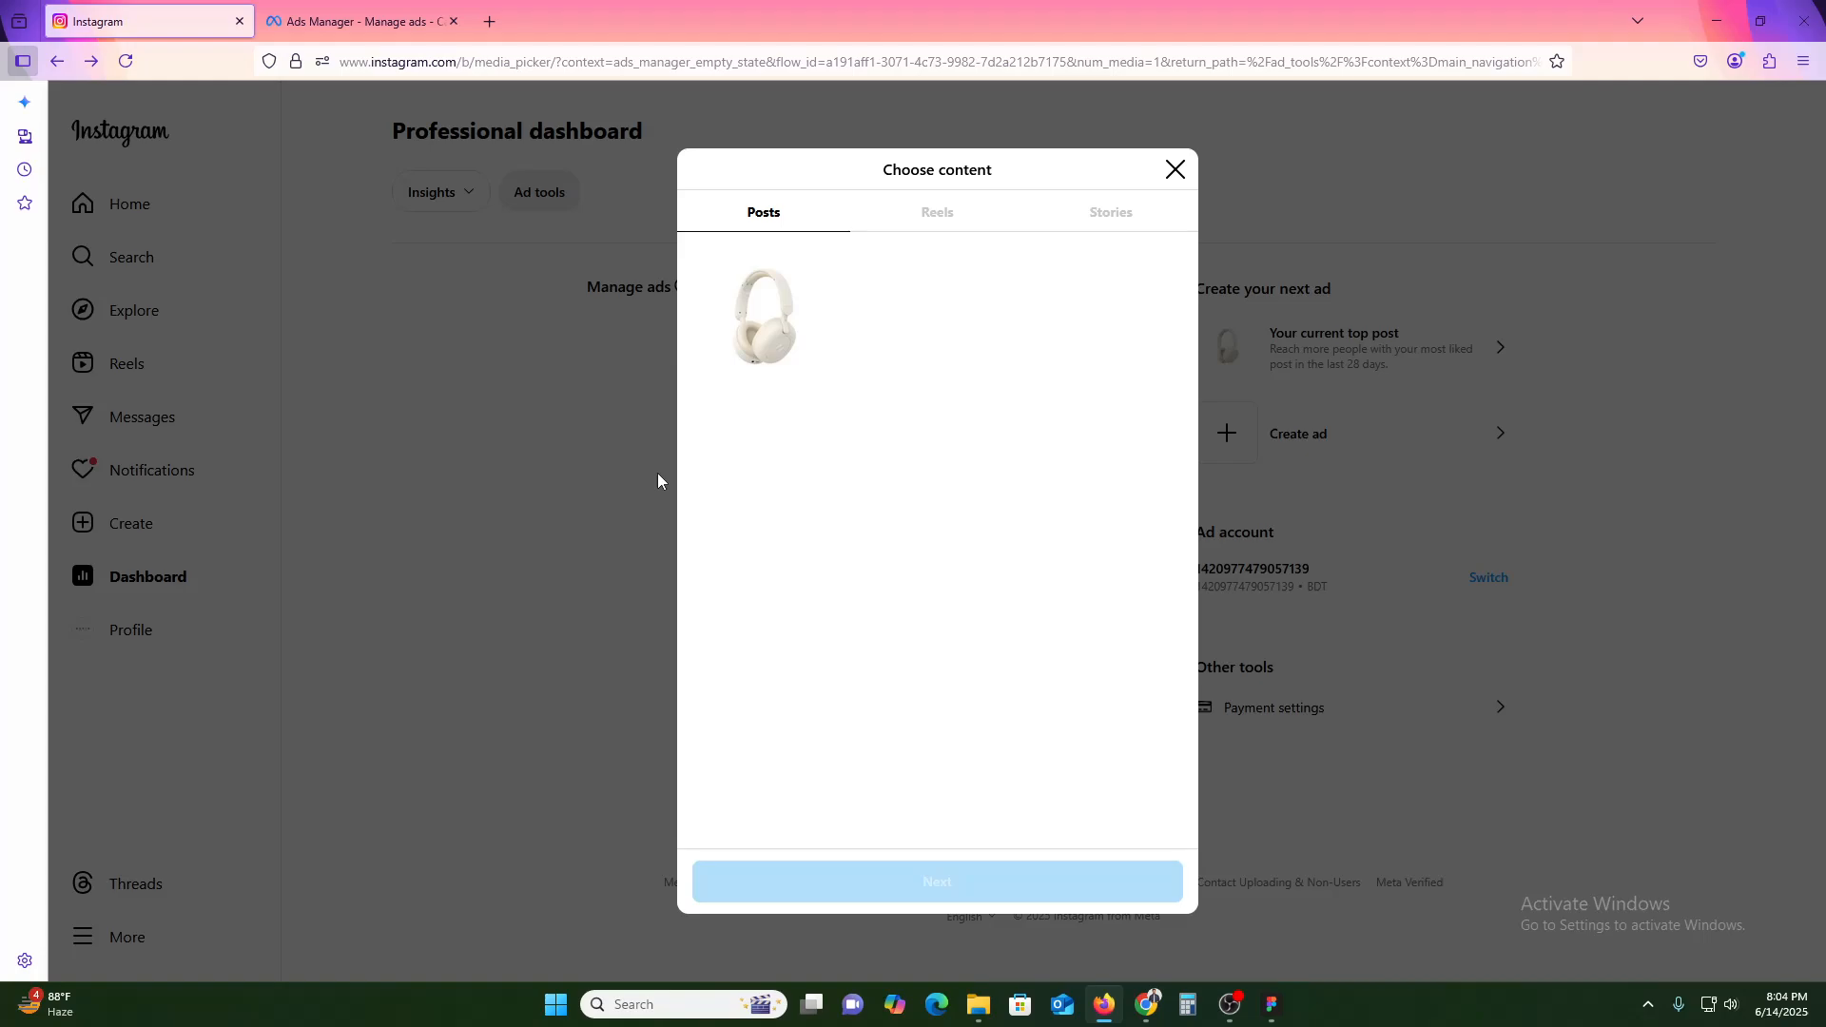
# Step: Switch to Ads Manager and create a new campaign with the Engagement objective
pyautogui.click(380, 21)
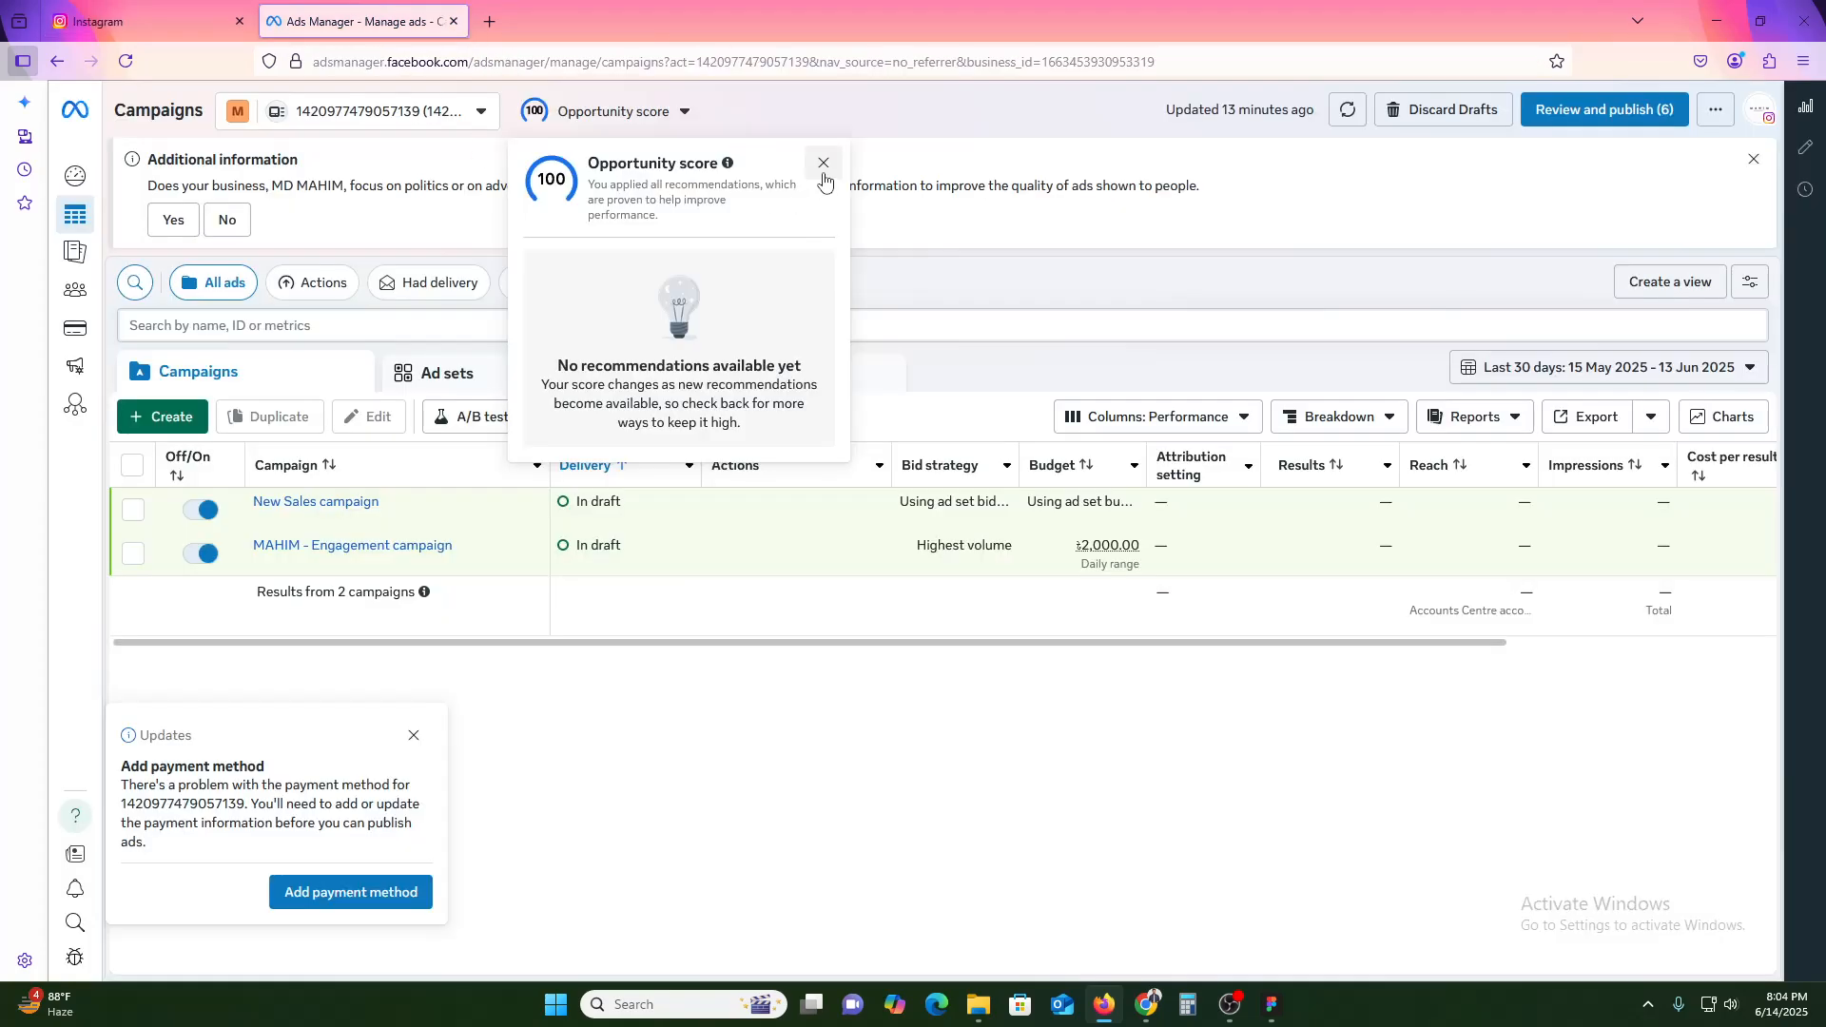
pyautogui.doubleClick(156, 112)
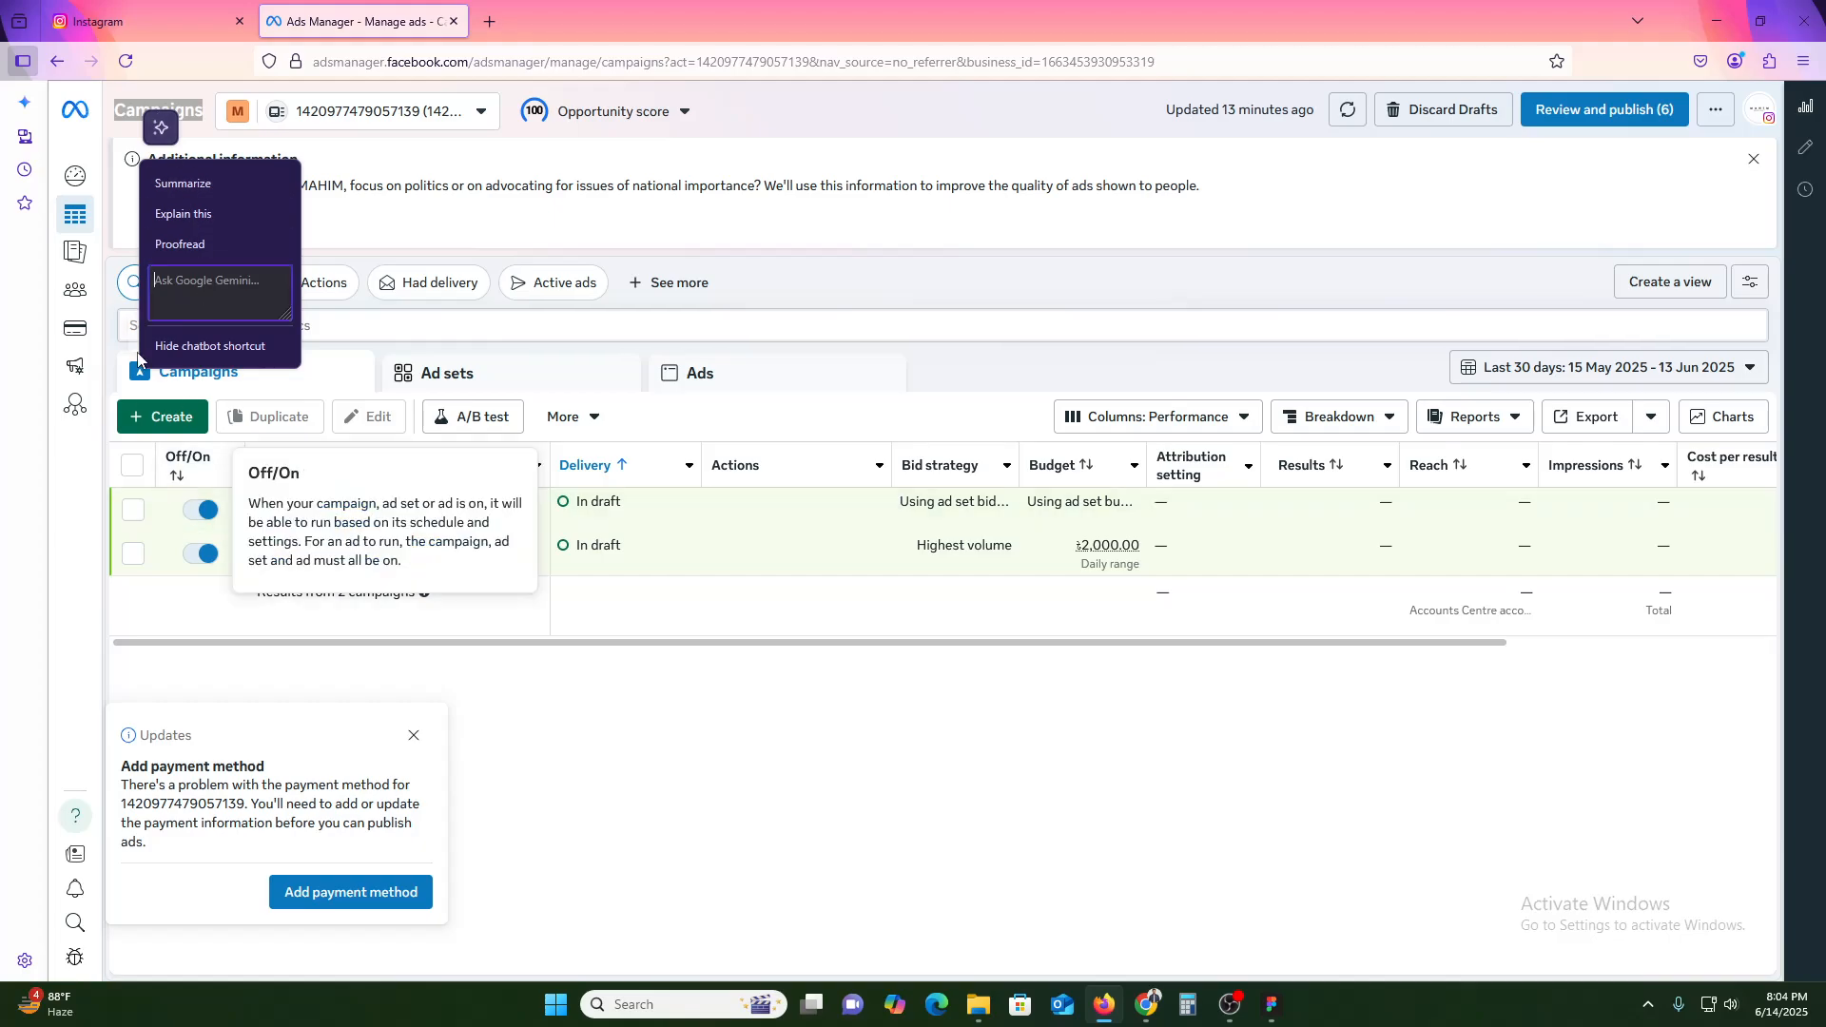
pyautogui.click(749, 863)
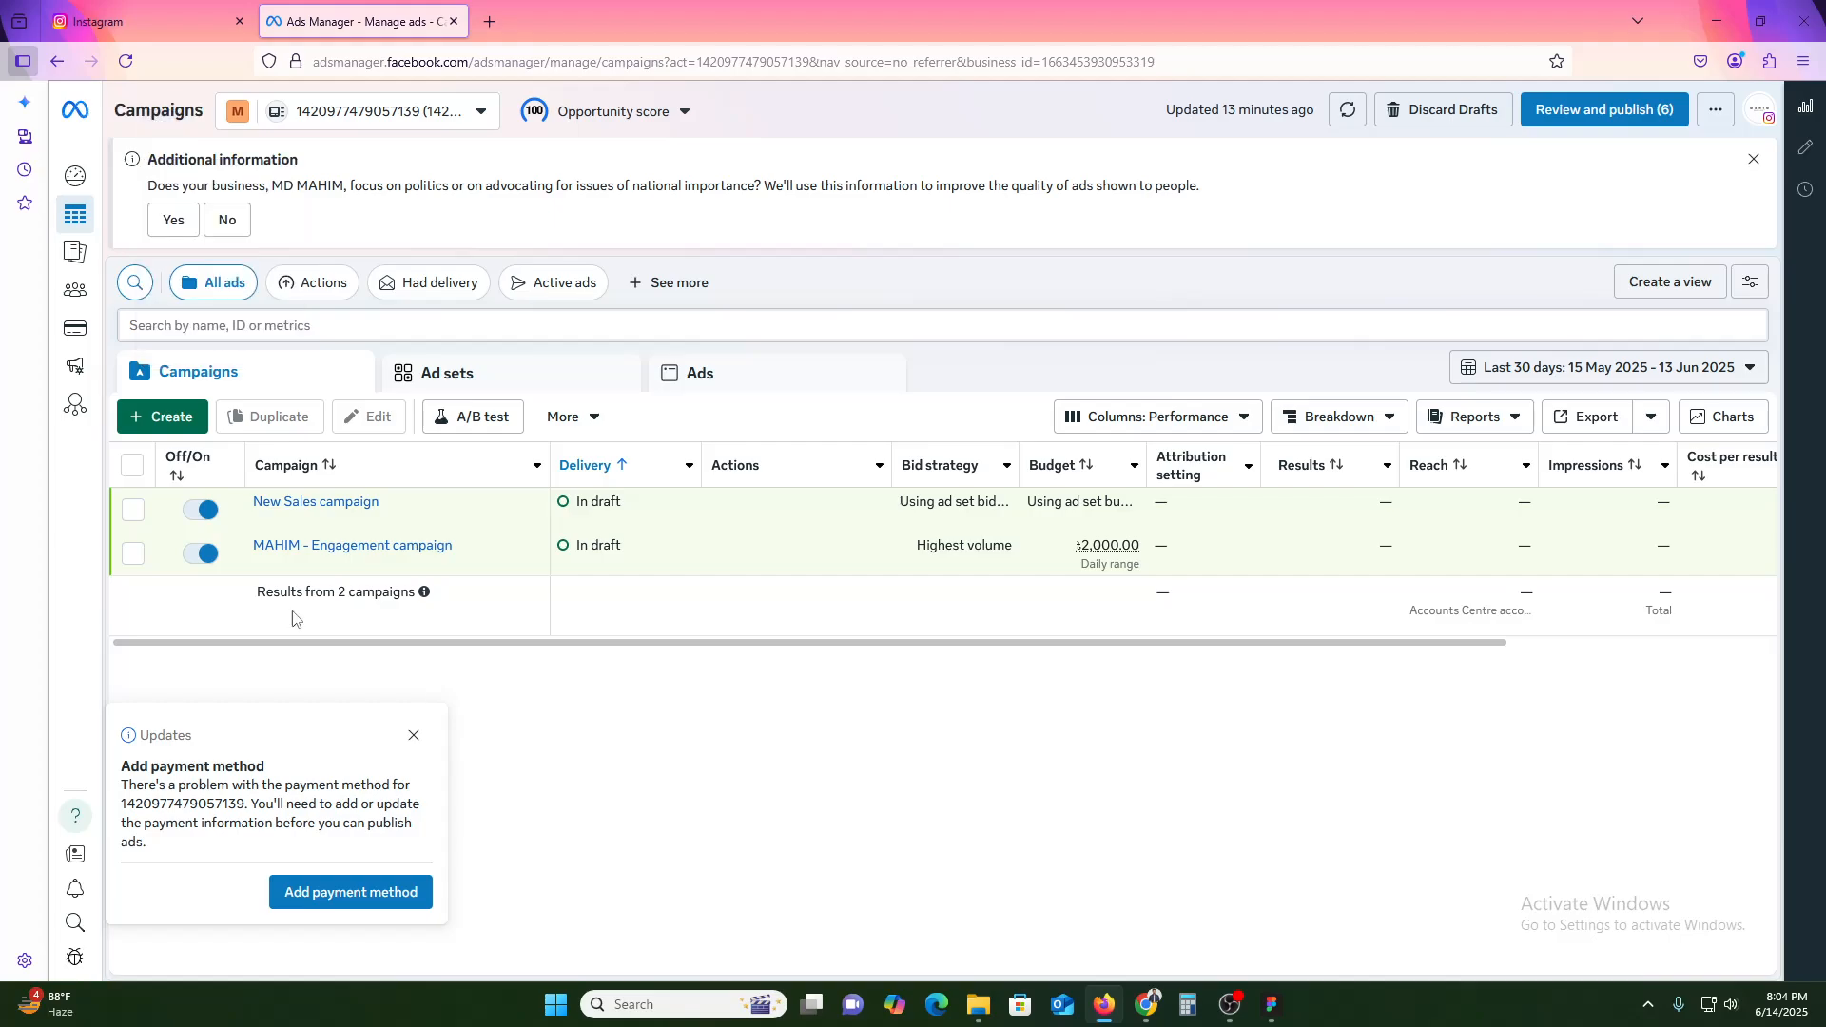
pyautogui.click(170, 422)
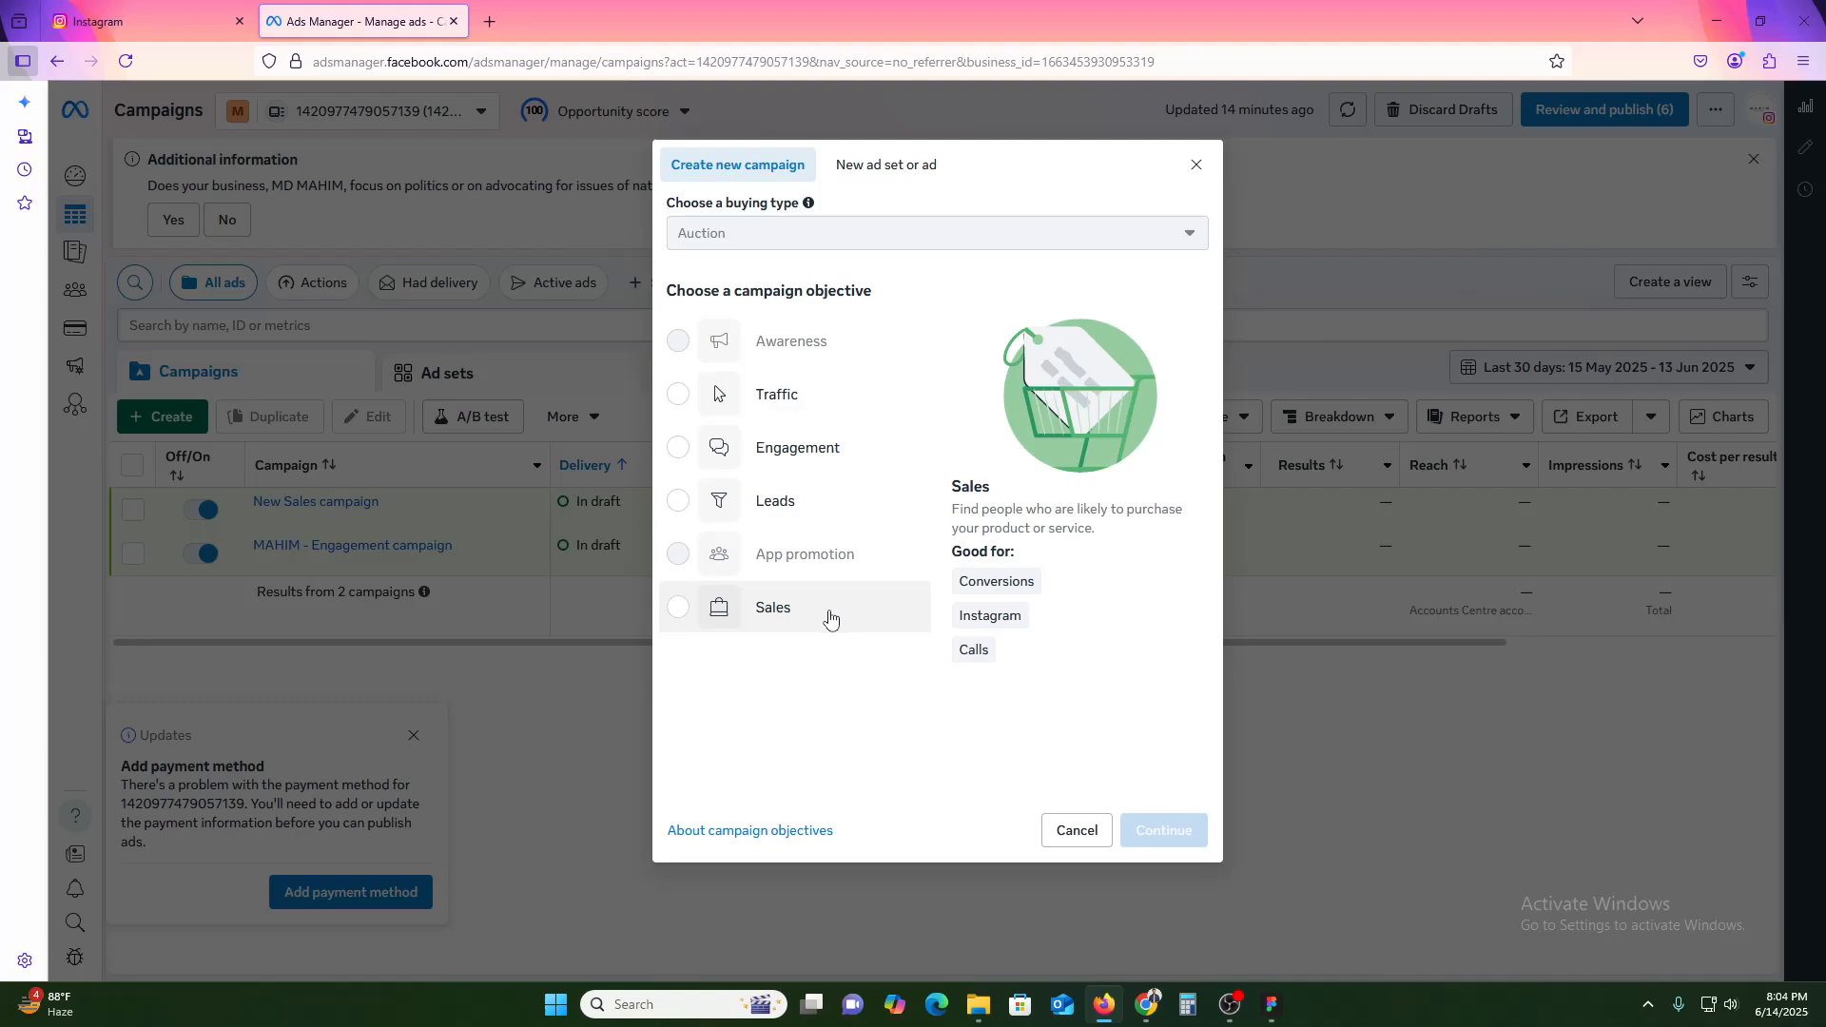
pyautogui.click(824, 449)
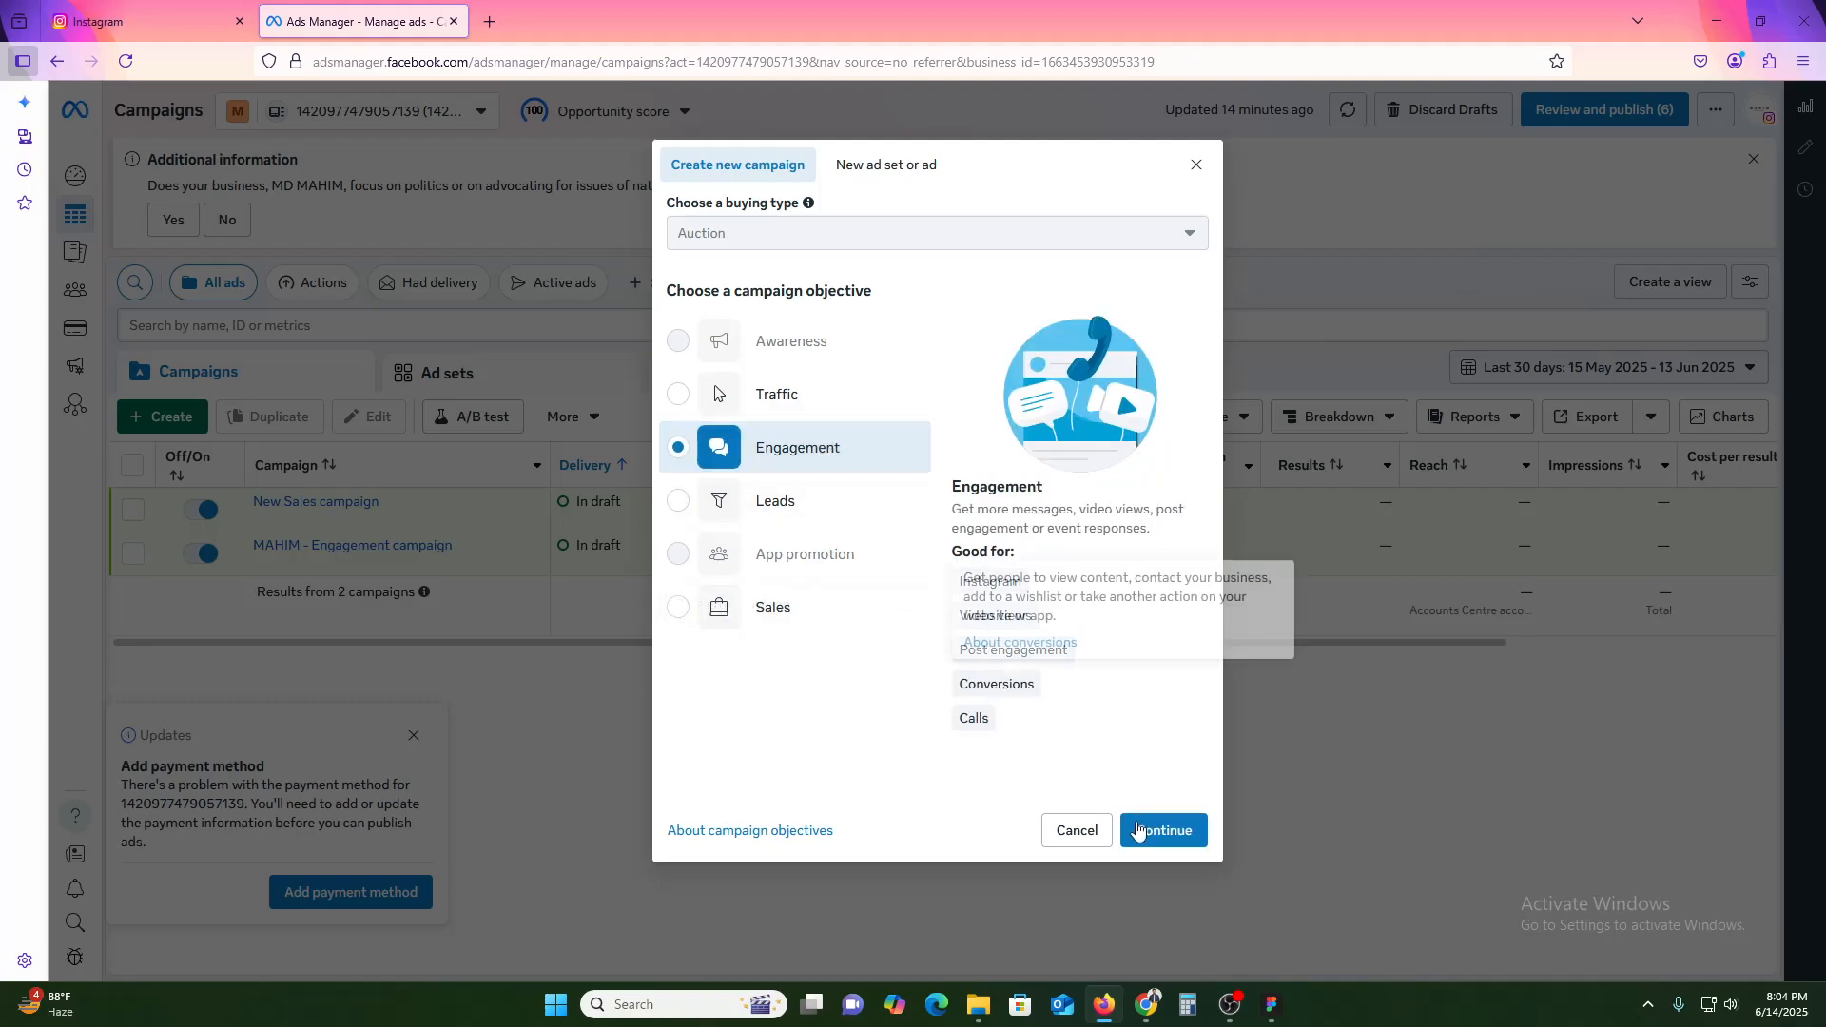
pyautogui.click(1165, 830)
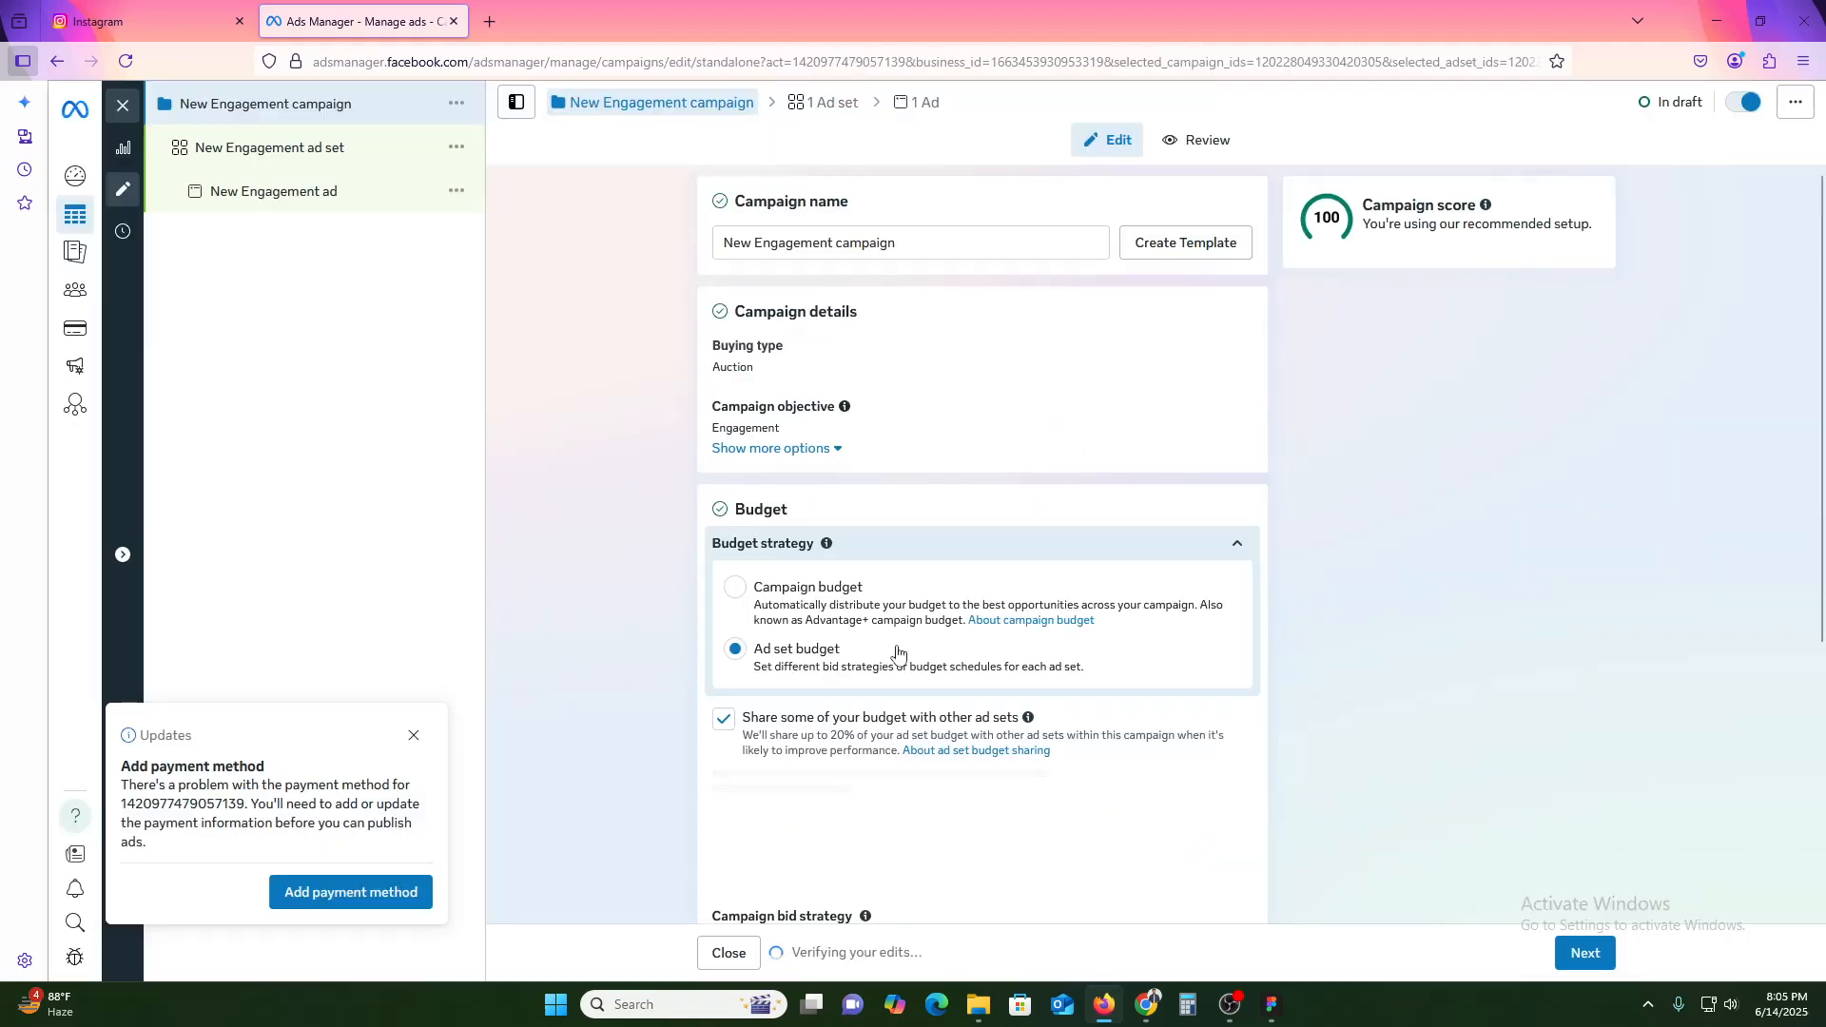
# Step: Rename the new Engagement campaign as FIRST INSTAGRAM ADS
pyautogui.doubleClick(757, 243)
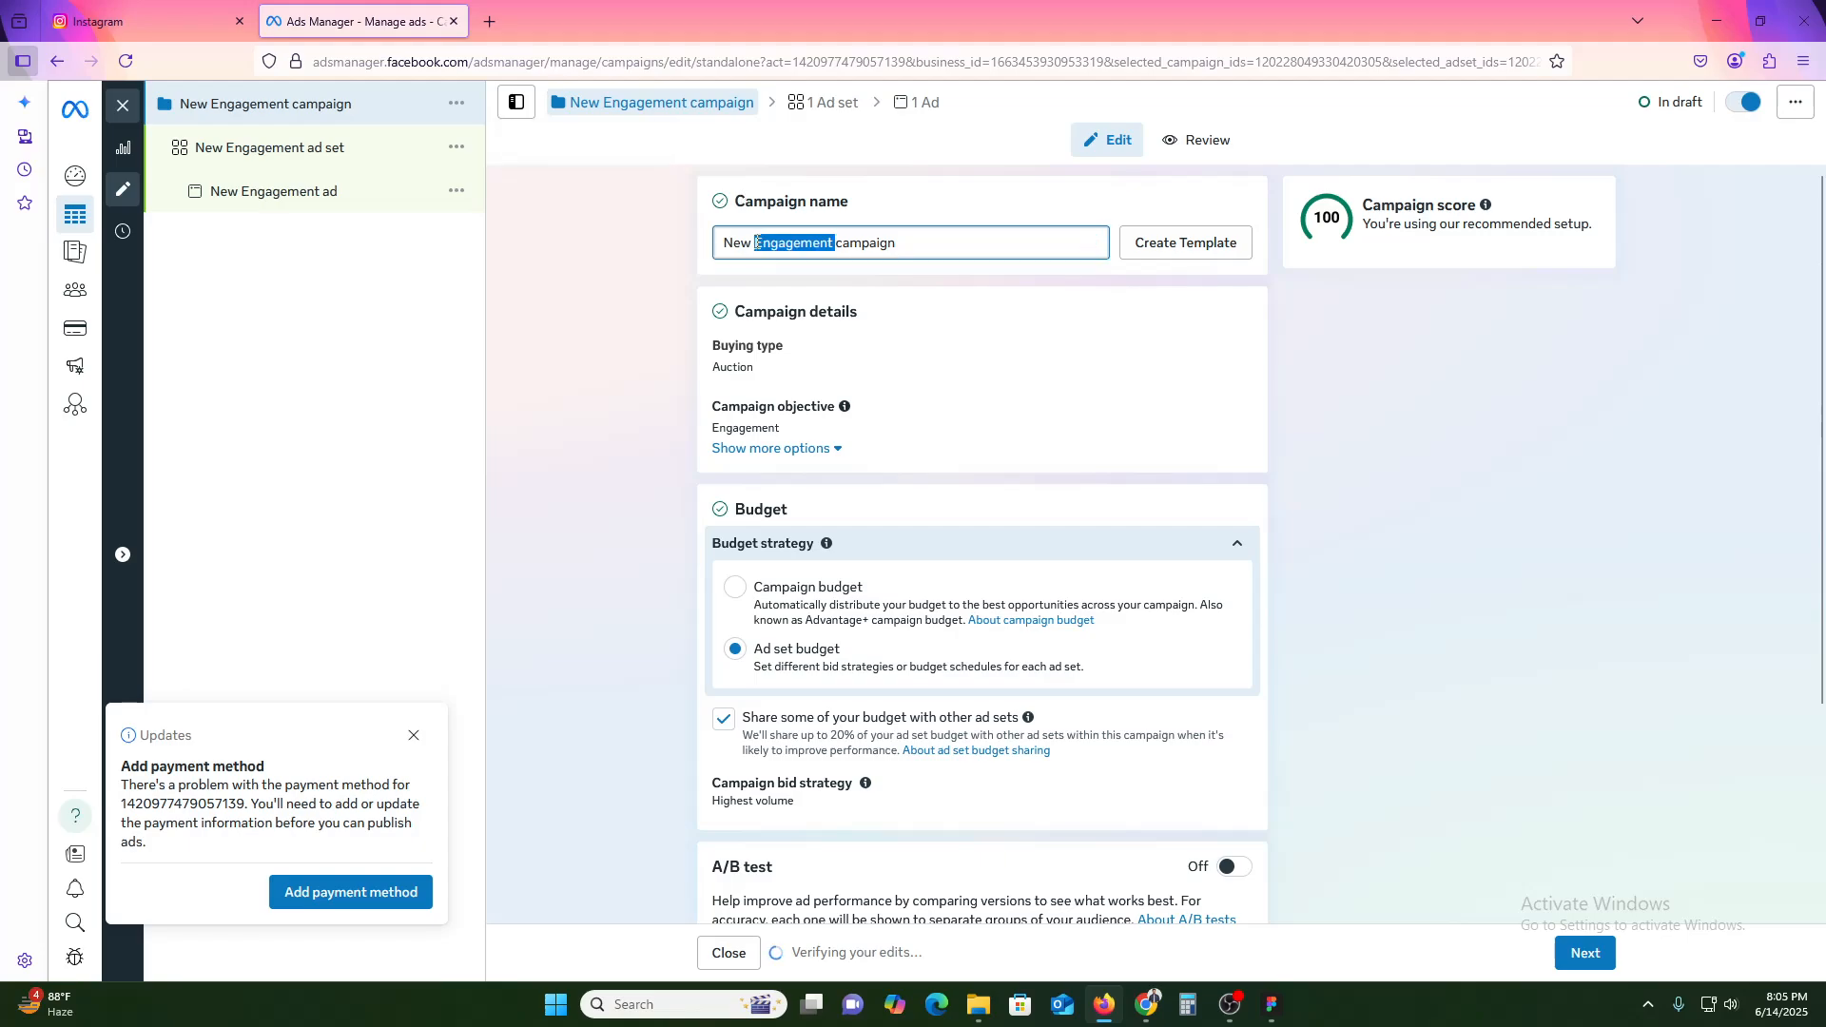
pyautogui.tripleClick(758, 243)
pyautogui.write('FIRST ')
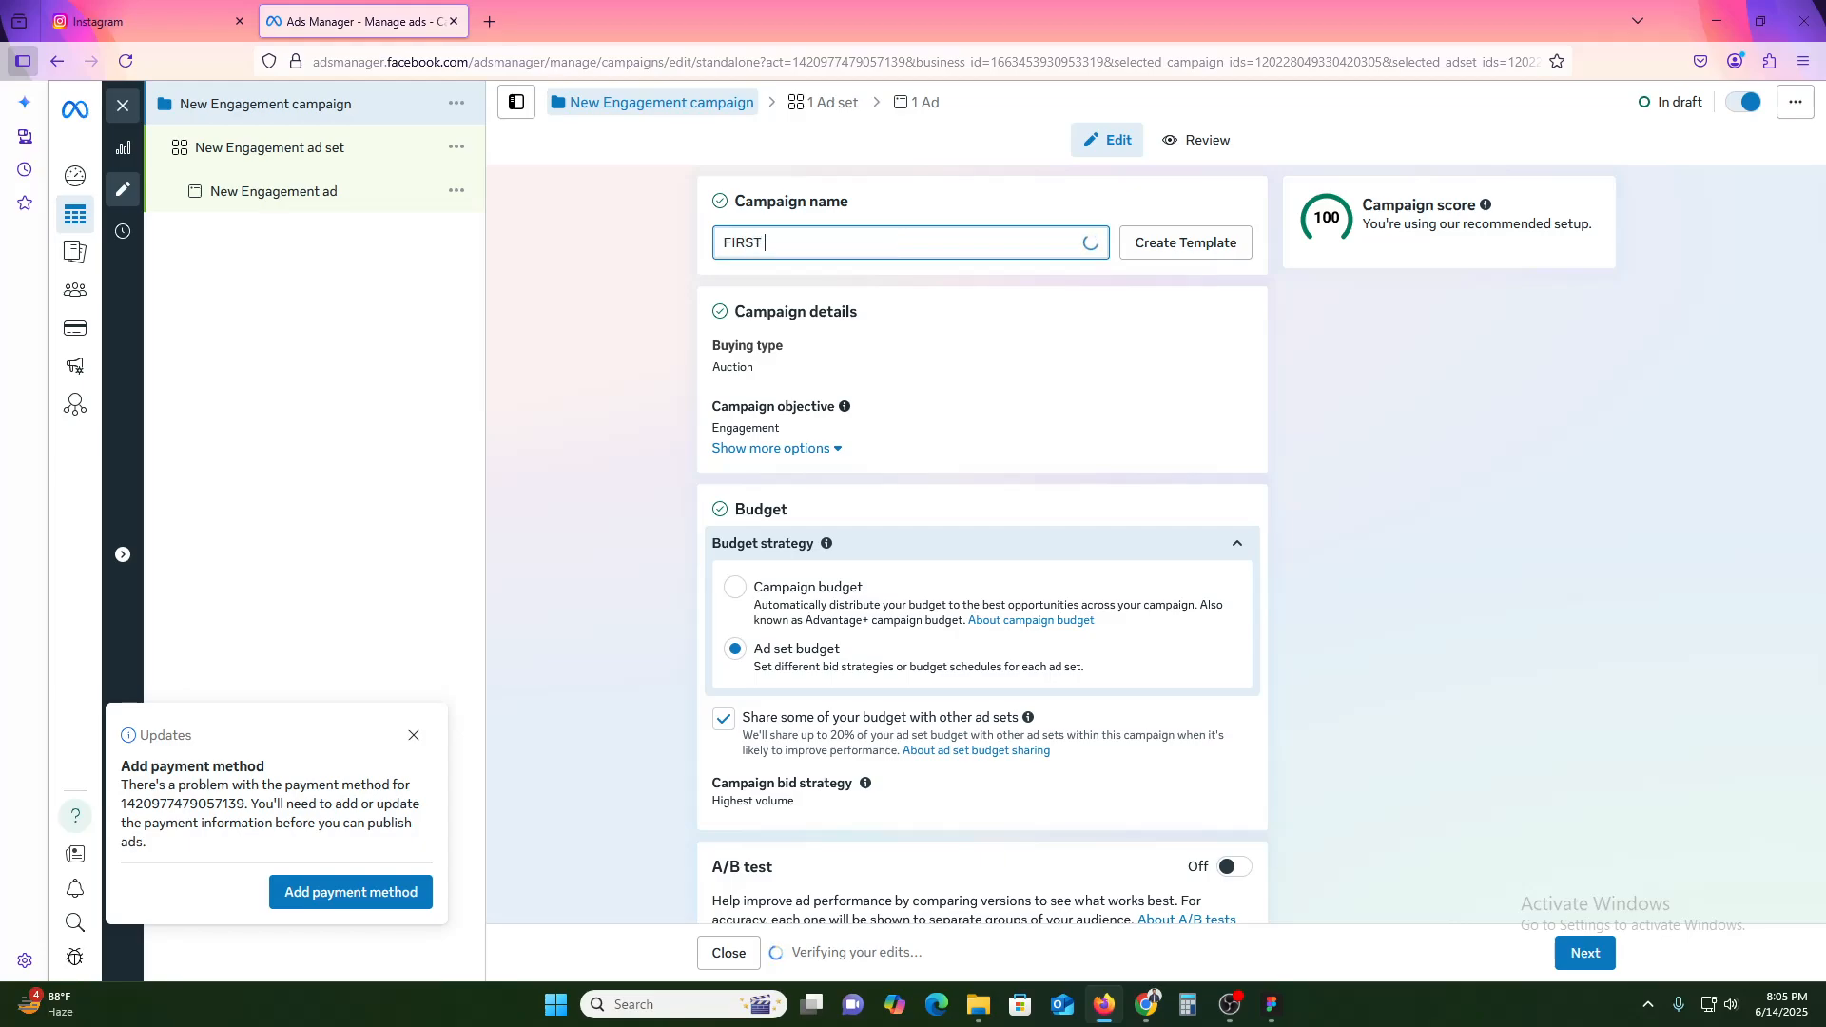
pyautogui.write('INSTAGRAM ADS')
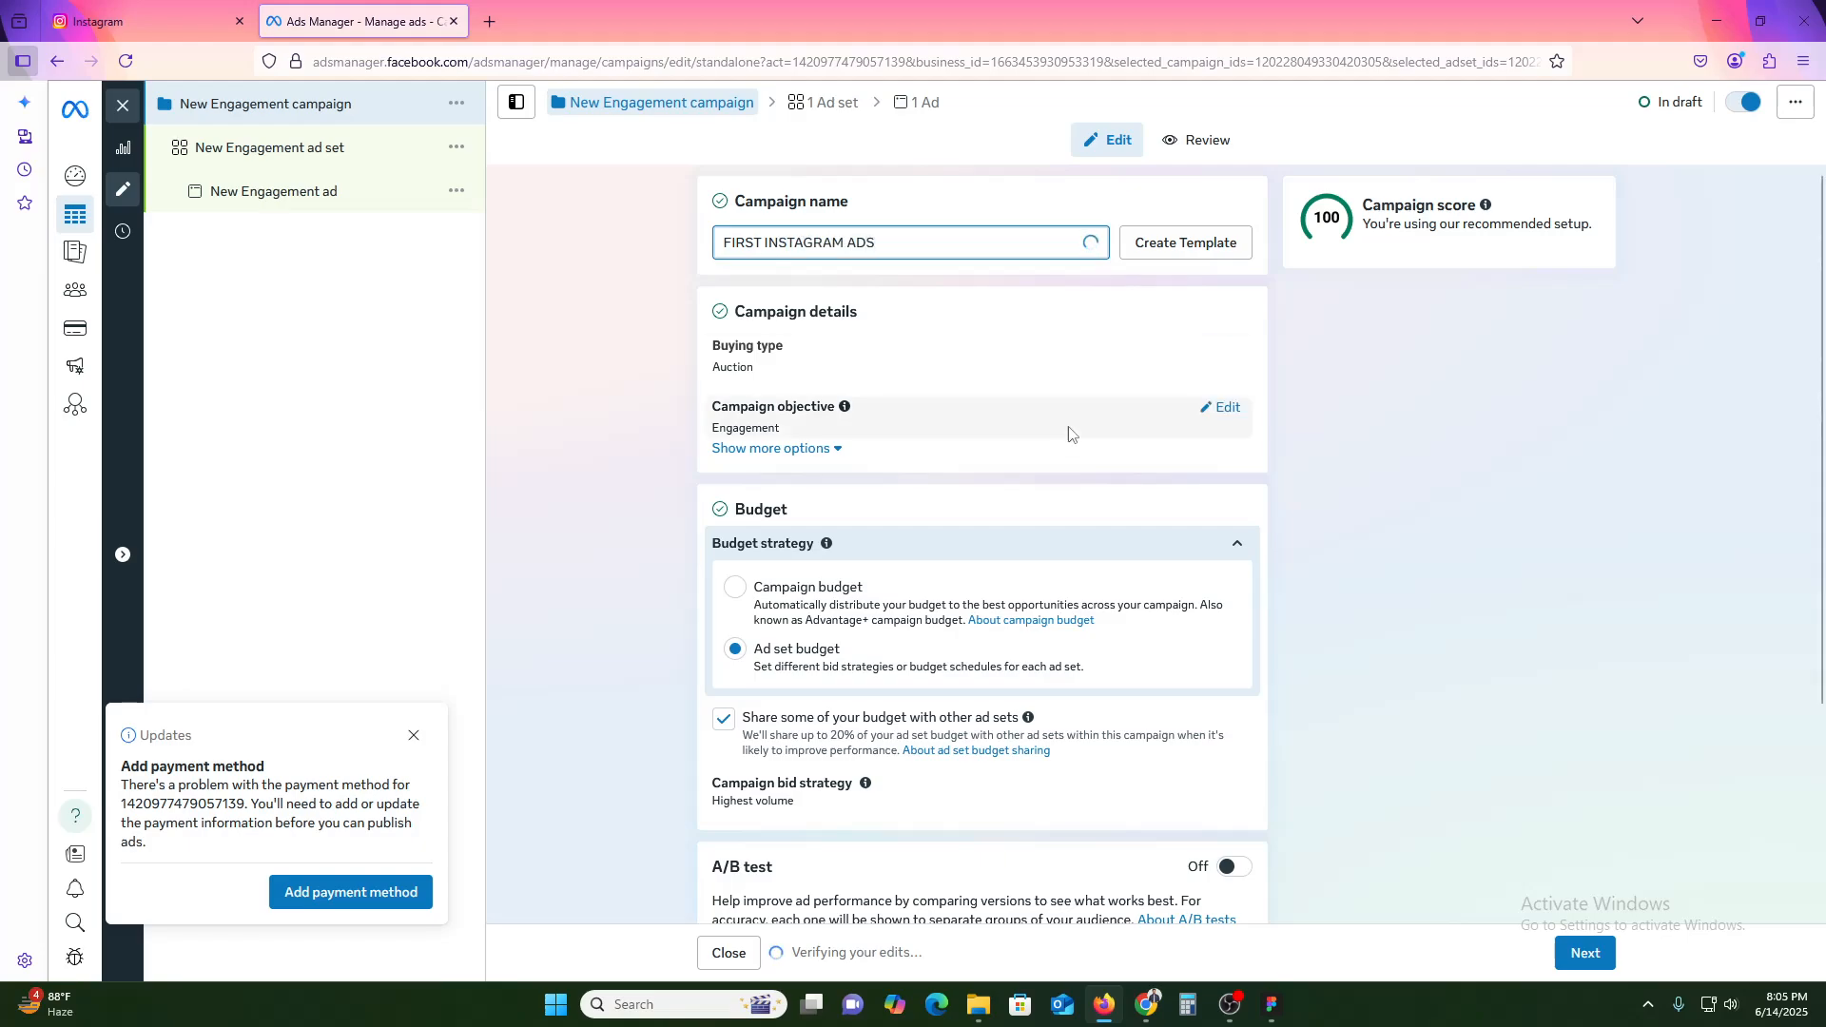
pyautogui.click(1423, 530)
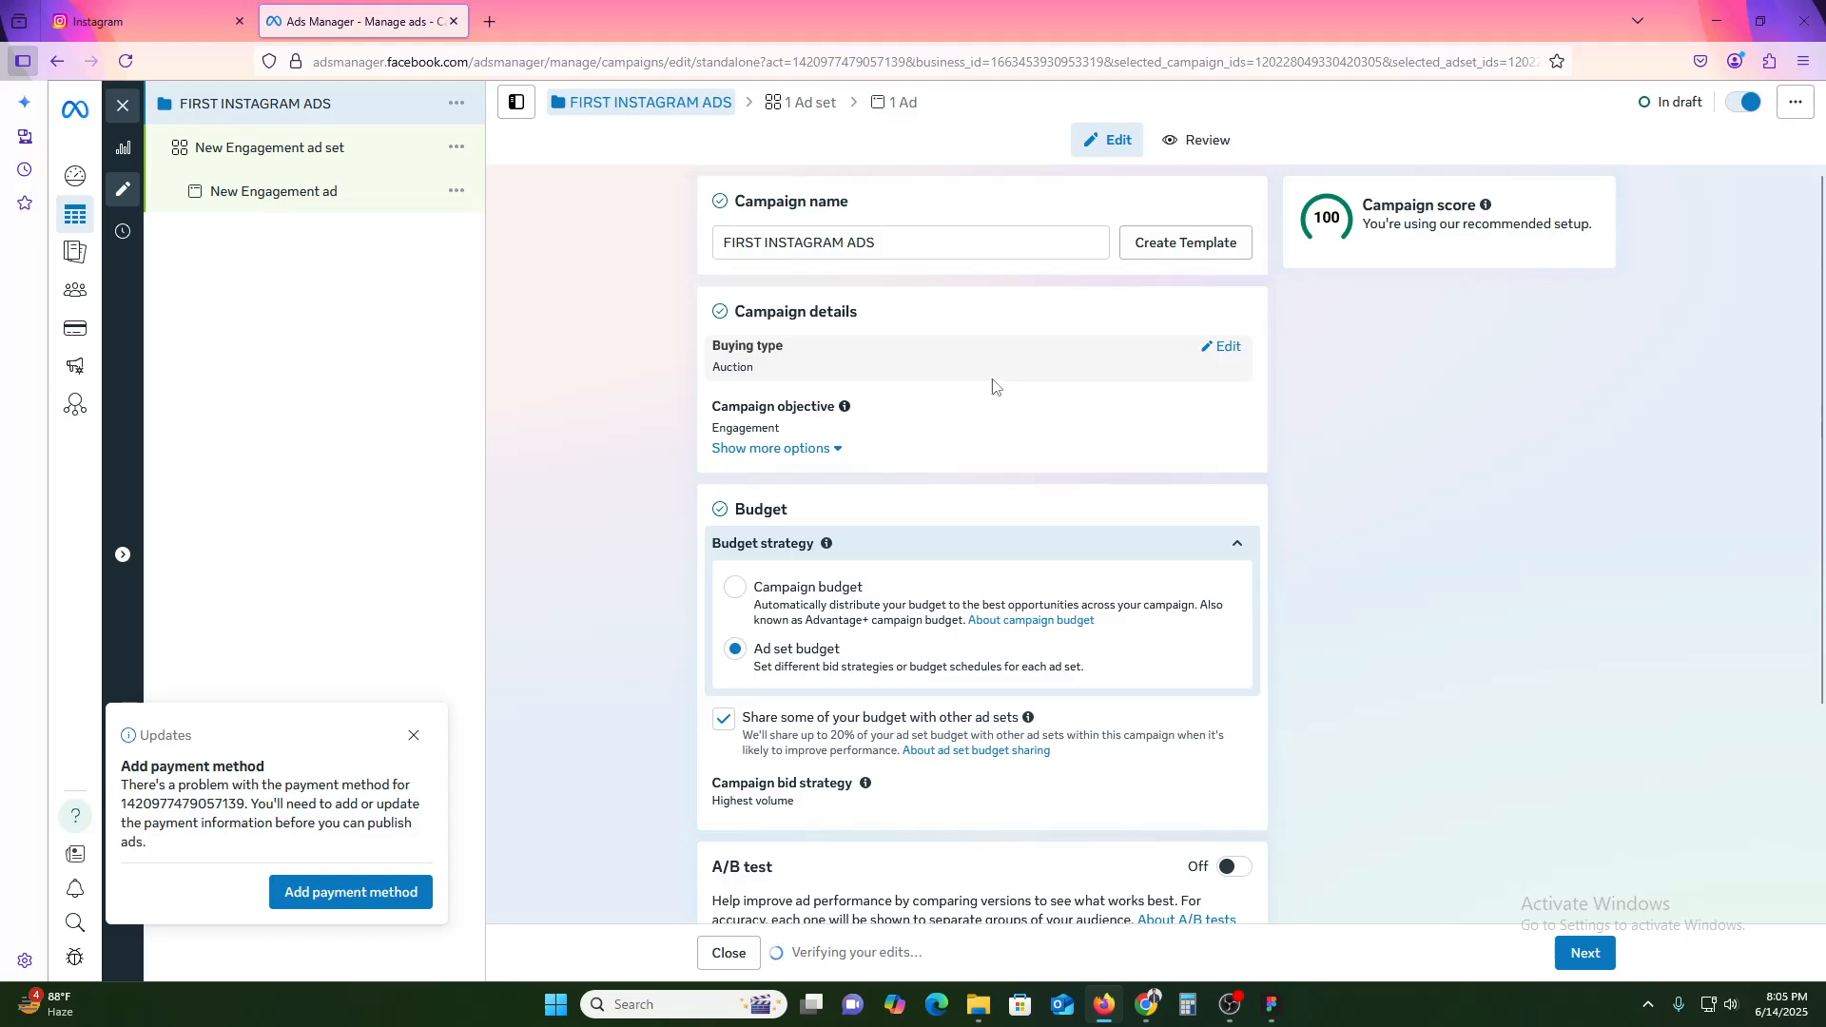
# Step: Compare the Campaign budget and Ad set budget strategies, choose Ad set budget and continue to the ad set settings
pyautogui.scroll(-3, 884, 511)
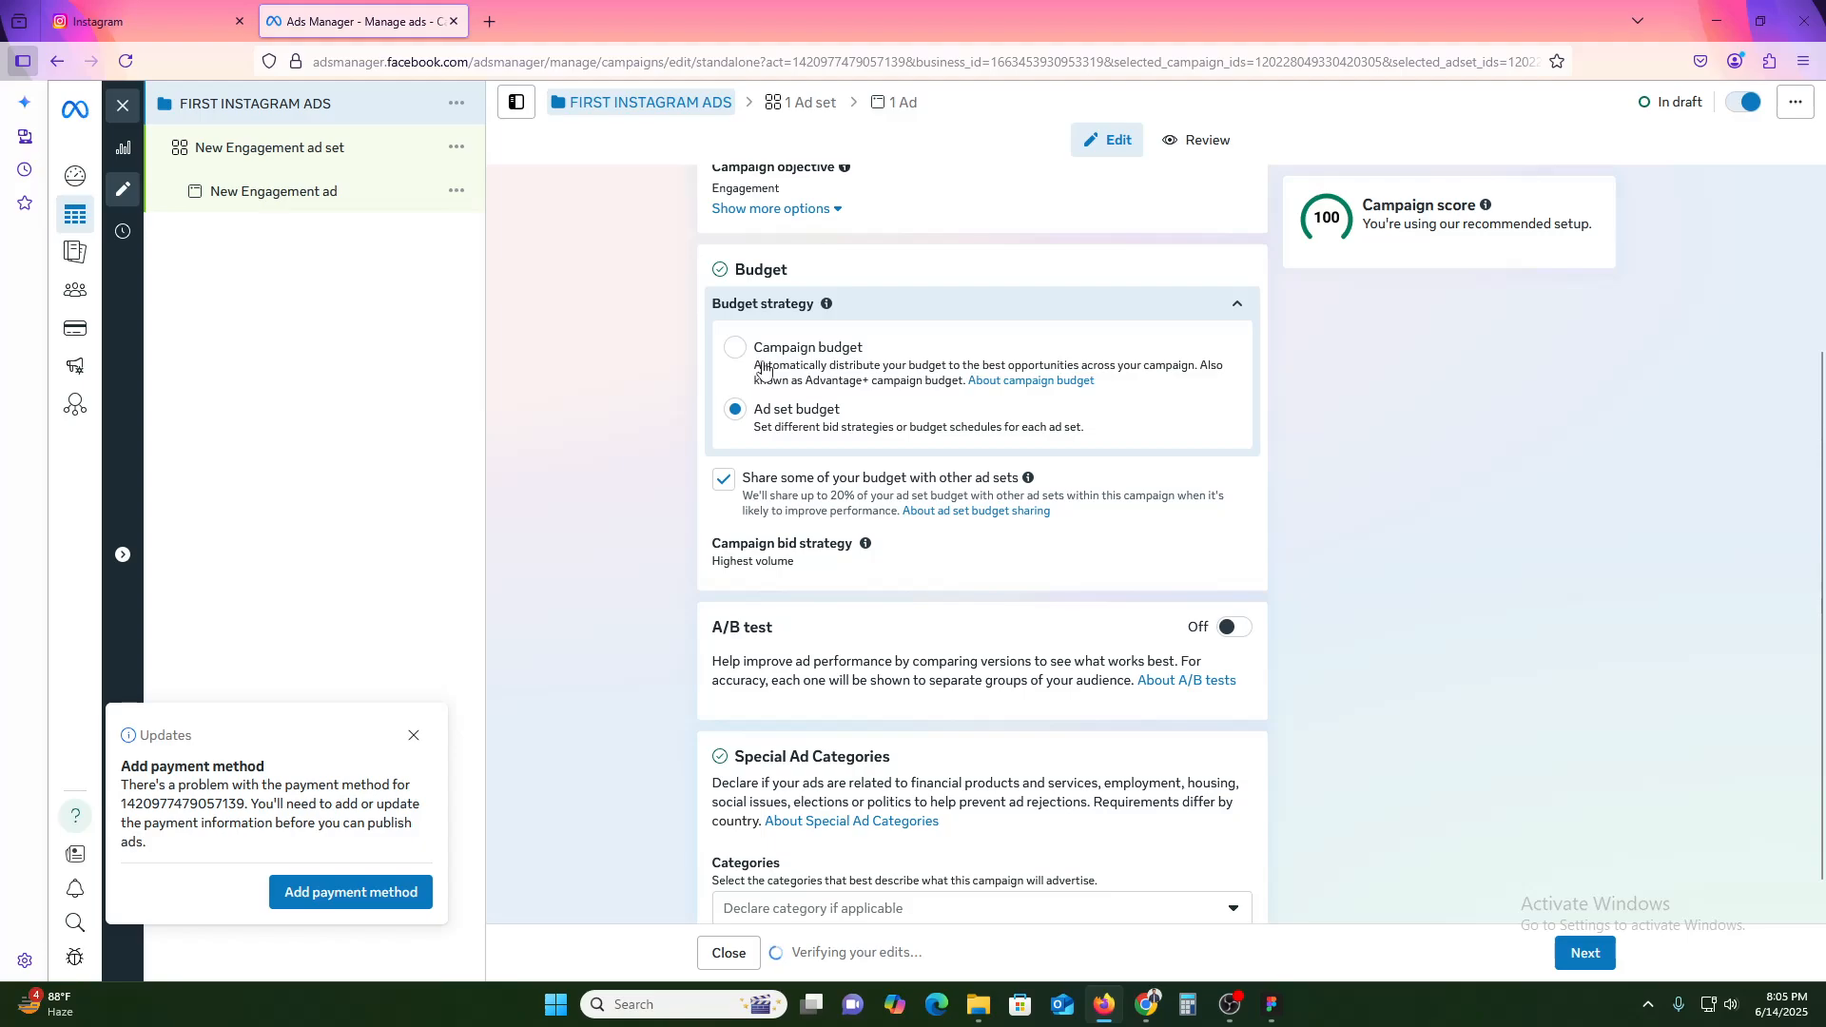
pyautogui.click(803, 366)
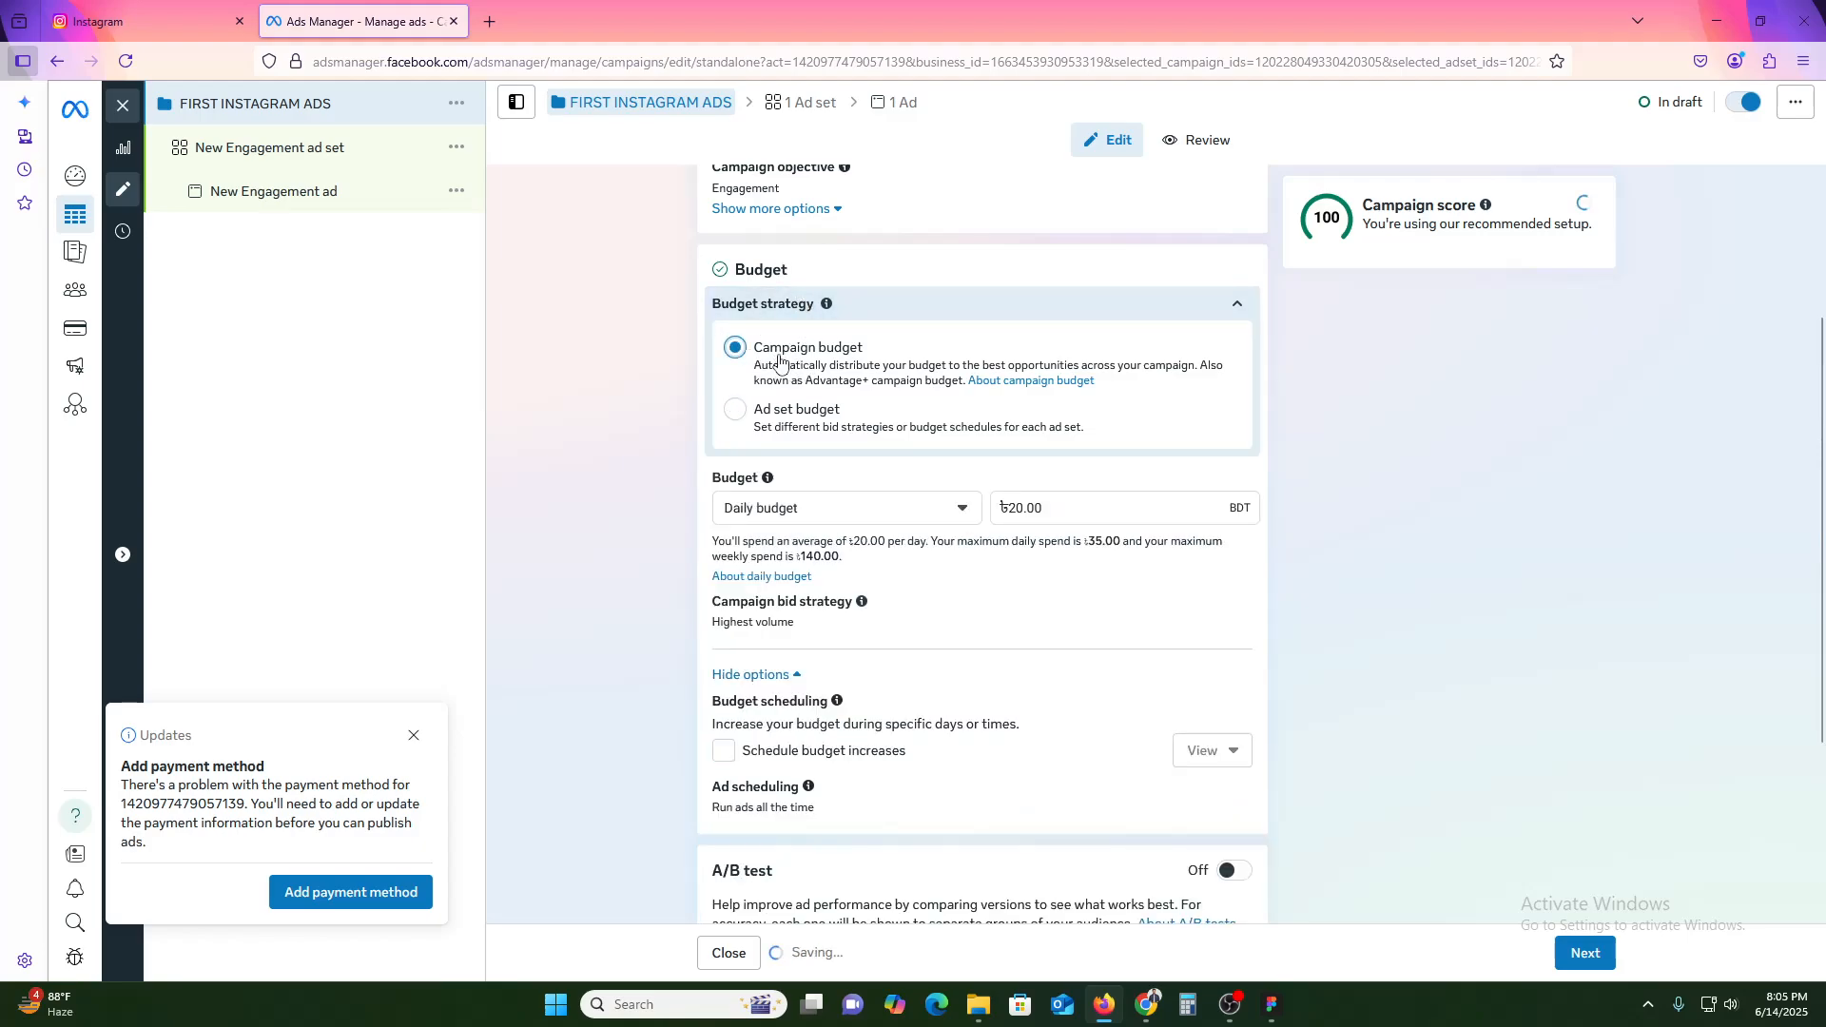
pyautogui.click(763, 409)
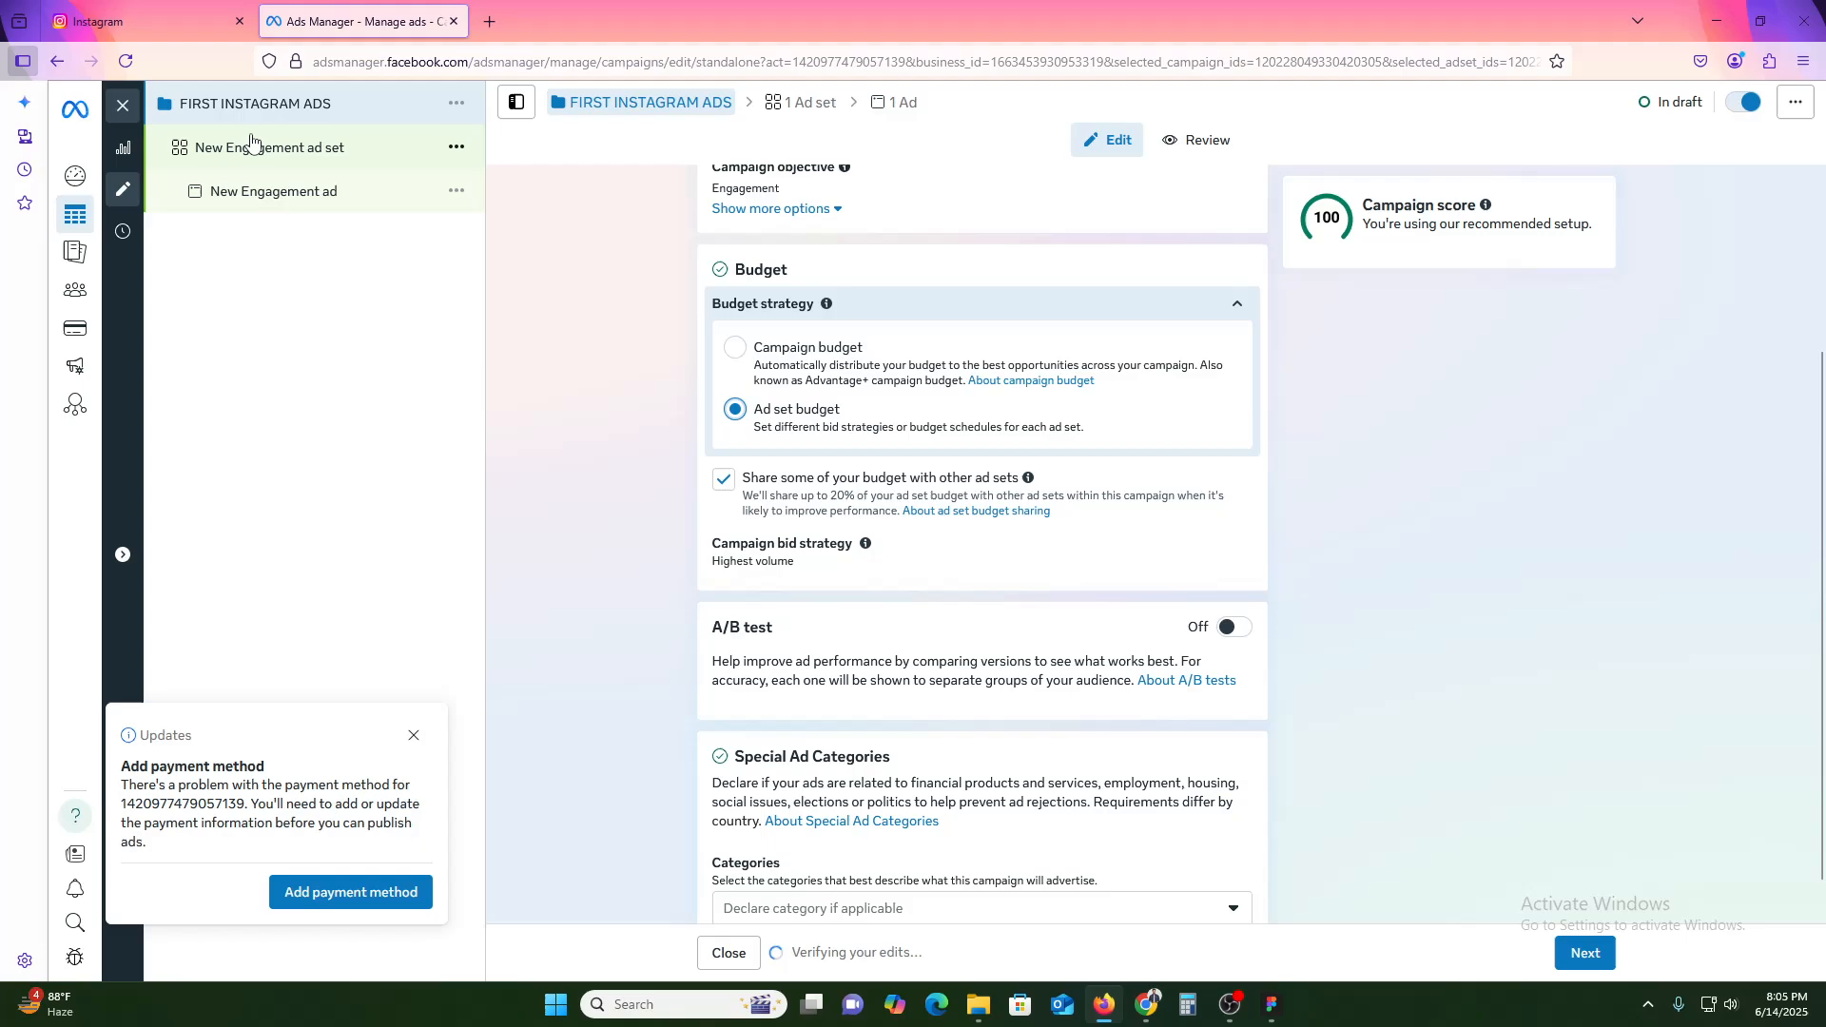
pyautogui.click(806, 358)
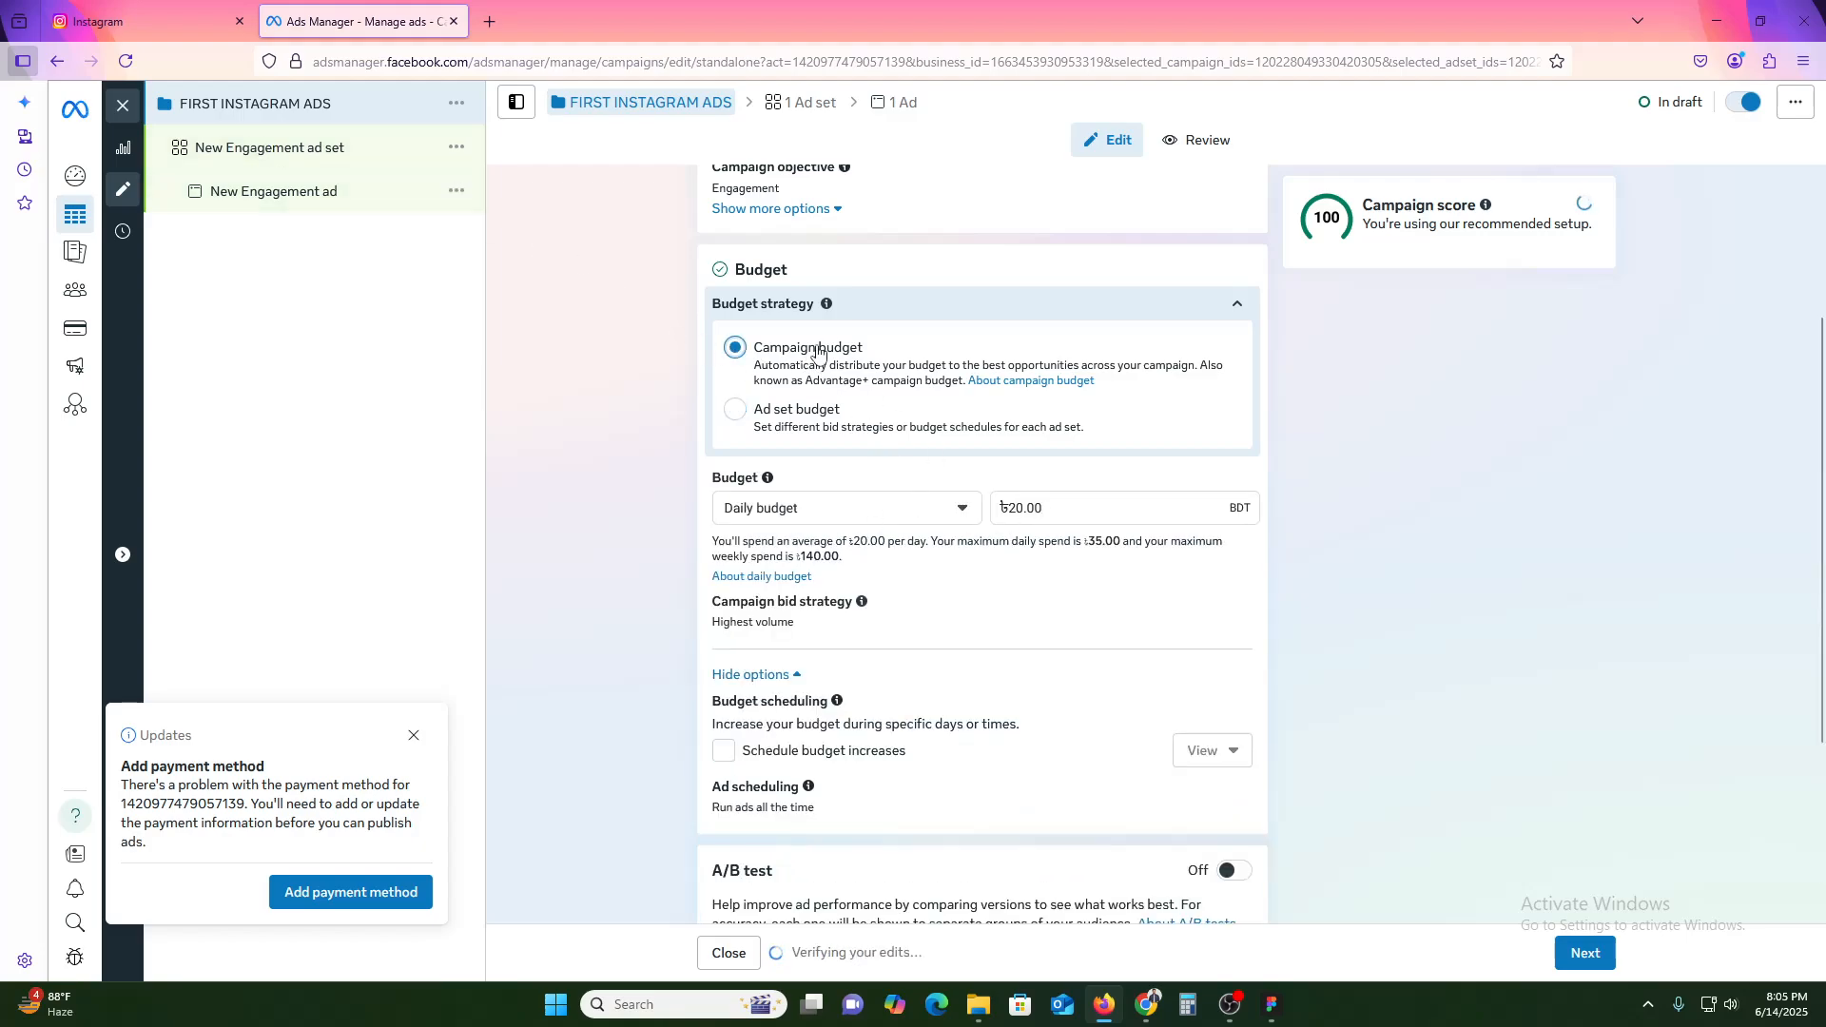
pyautogui.click(751, 411)
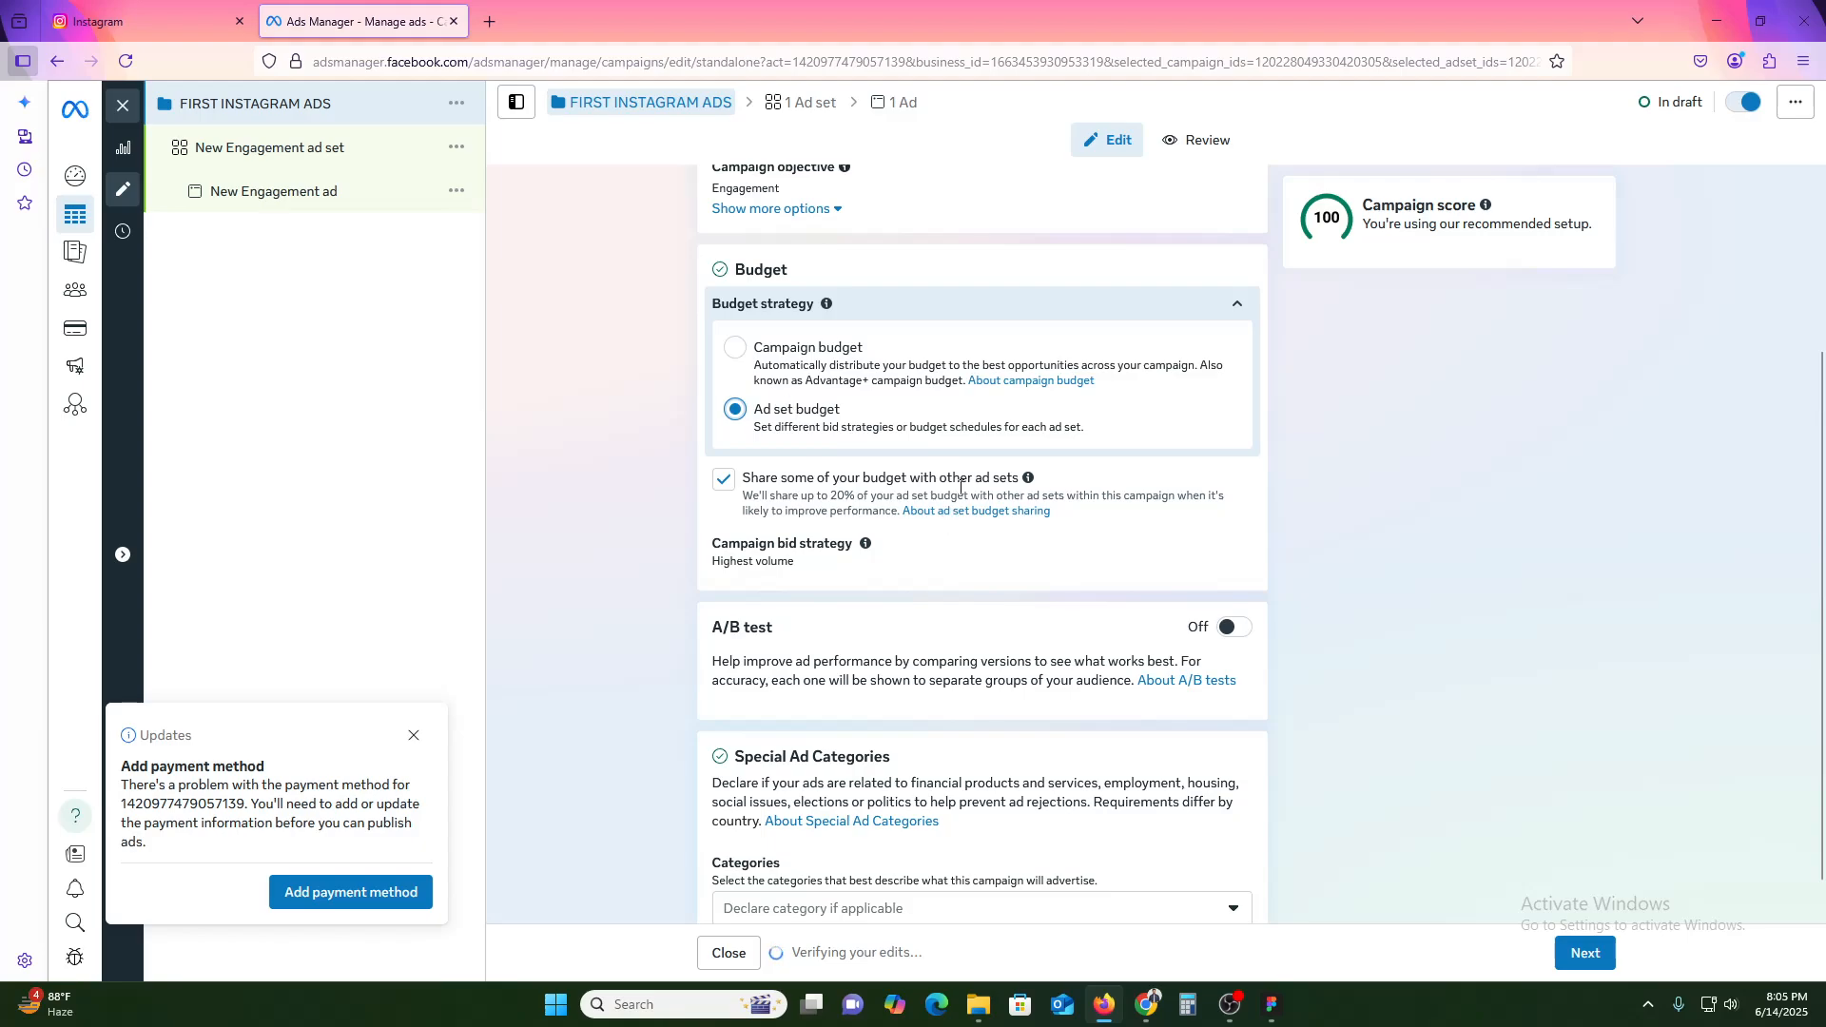
pyautogui.scroll(-1, 1013, 595)
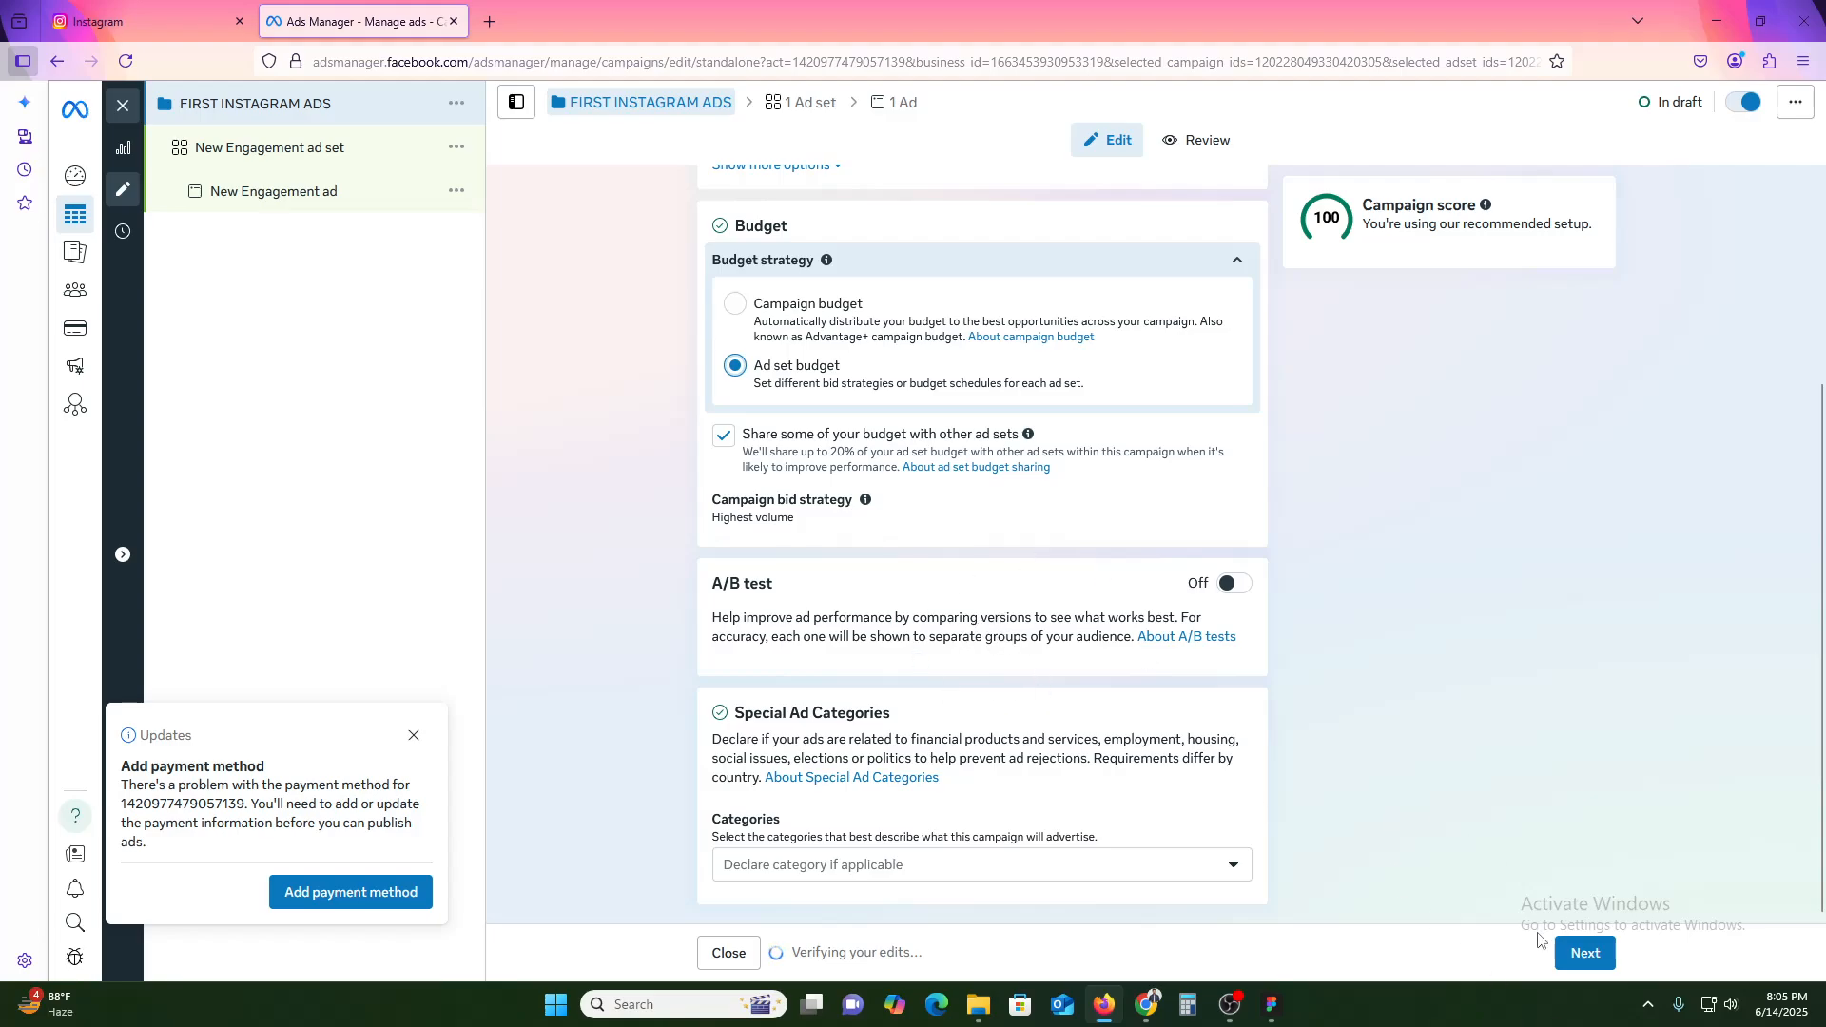
pyautogui.click(1583, 952)
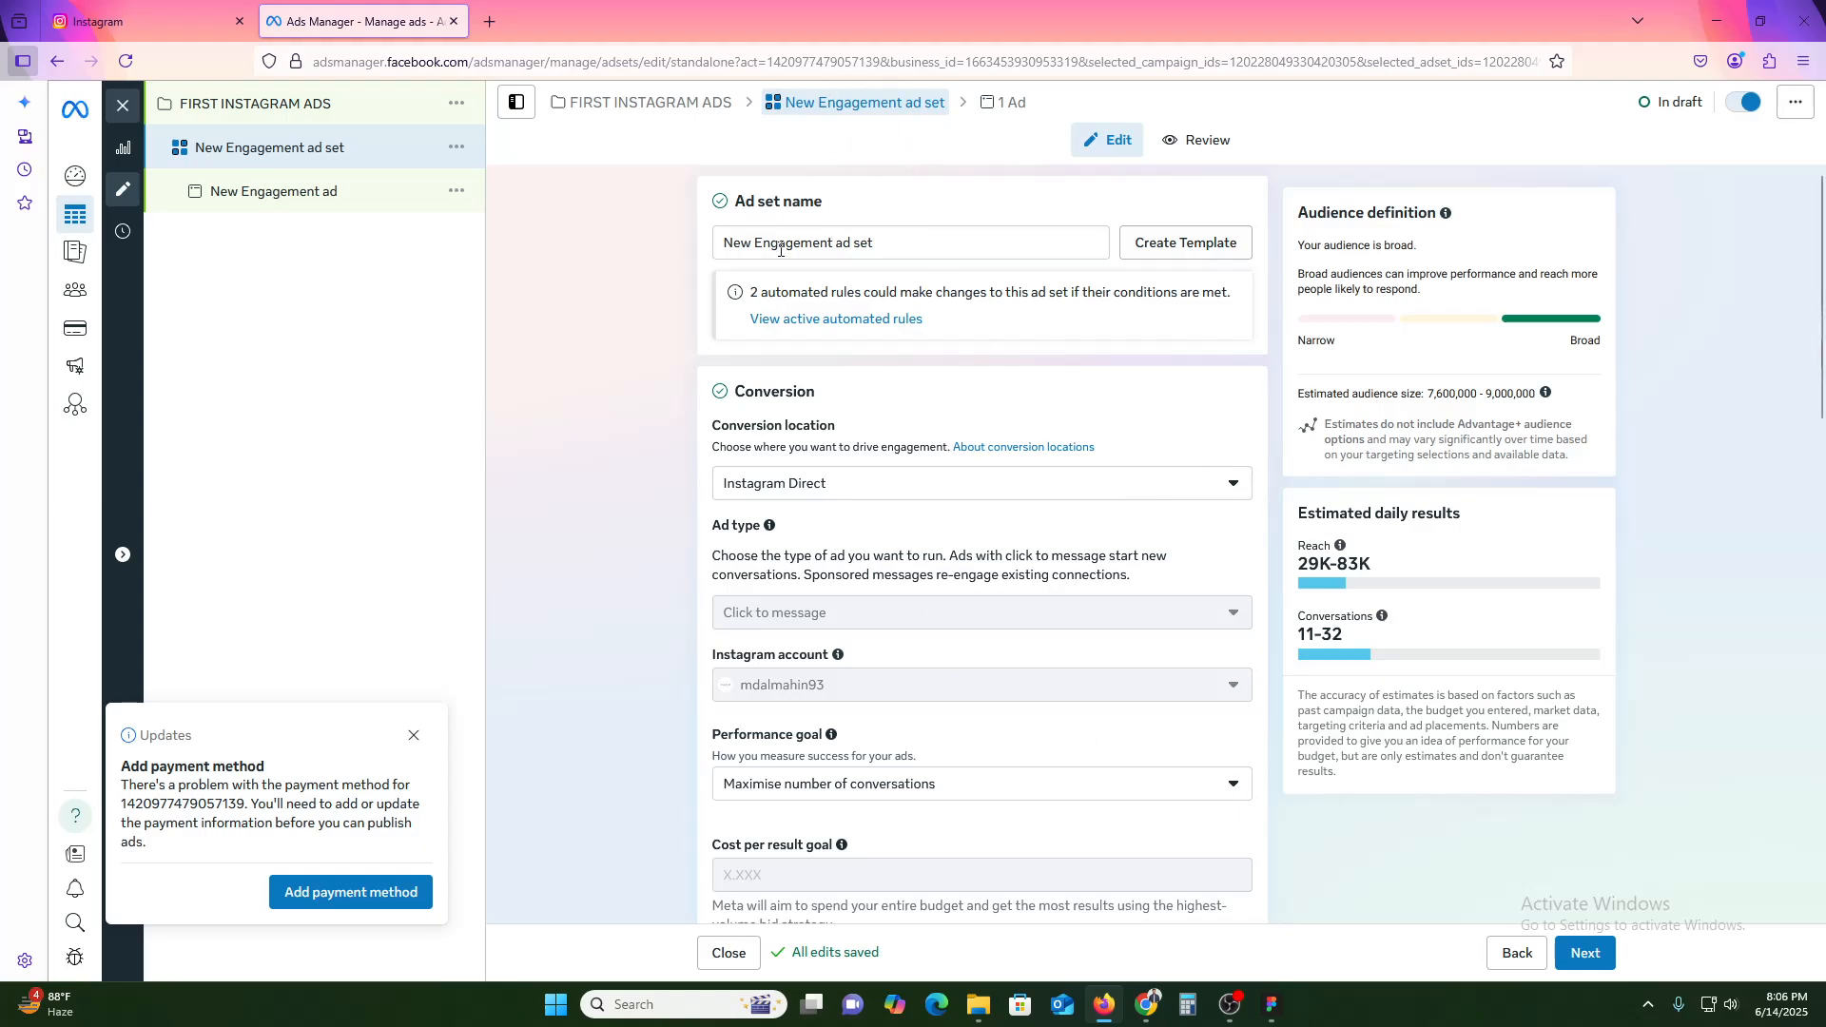
# Step: Select Instagram Direct as the ad set's conversion location and review the remaining conversion settings
pyautogui.scroll(-2, 884, 504)
pyautogui.click(824, 324)
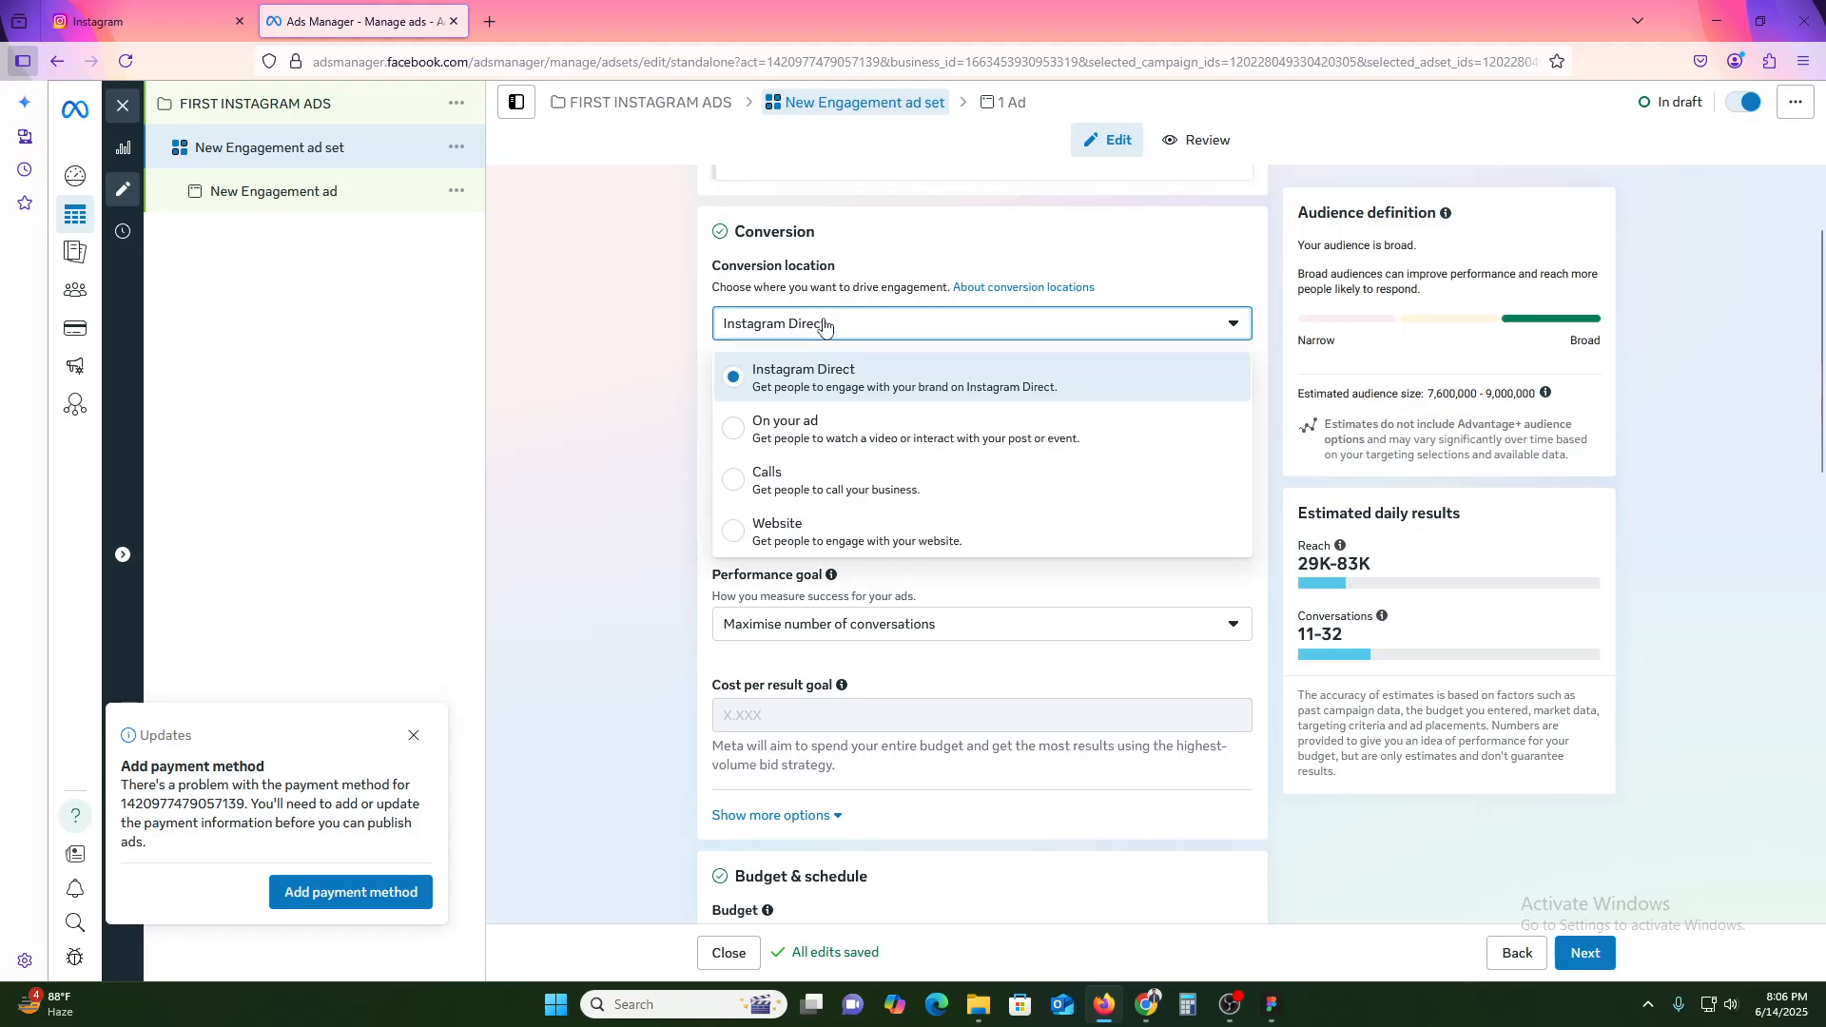
pyautogui.click(776, 374)
pyautogui.scroll(-3, 776, 374)
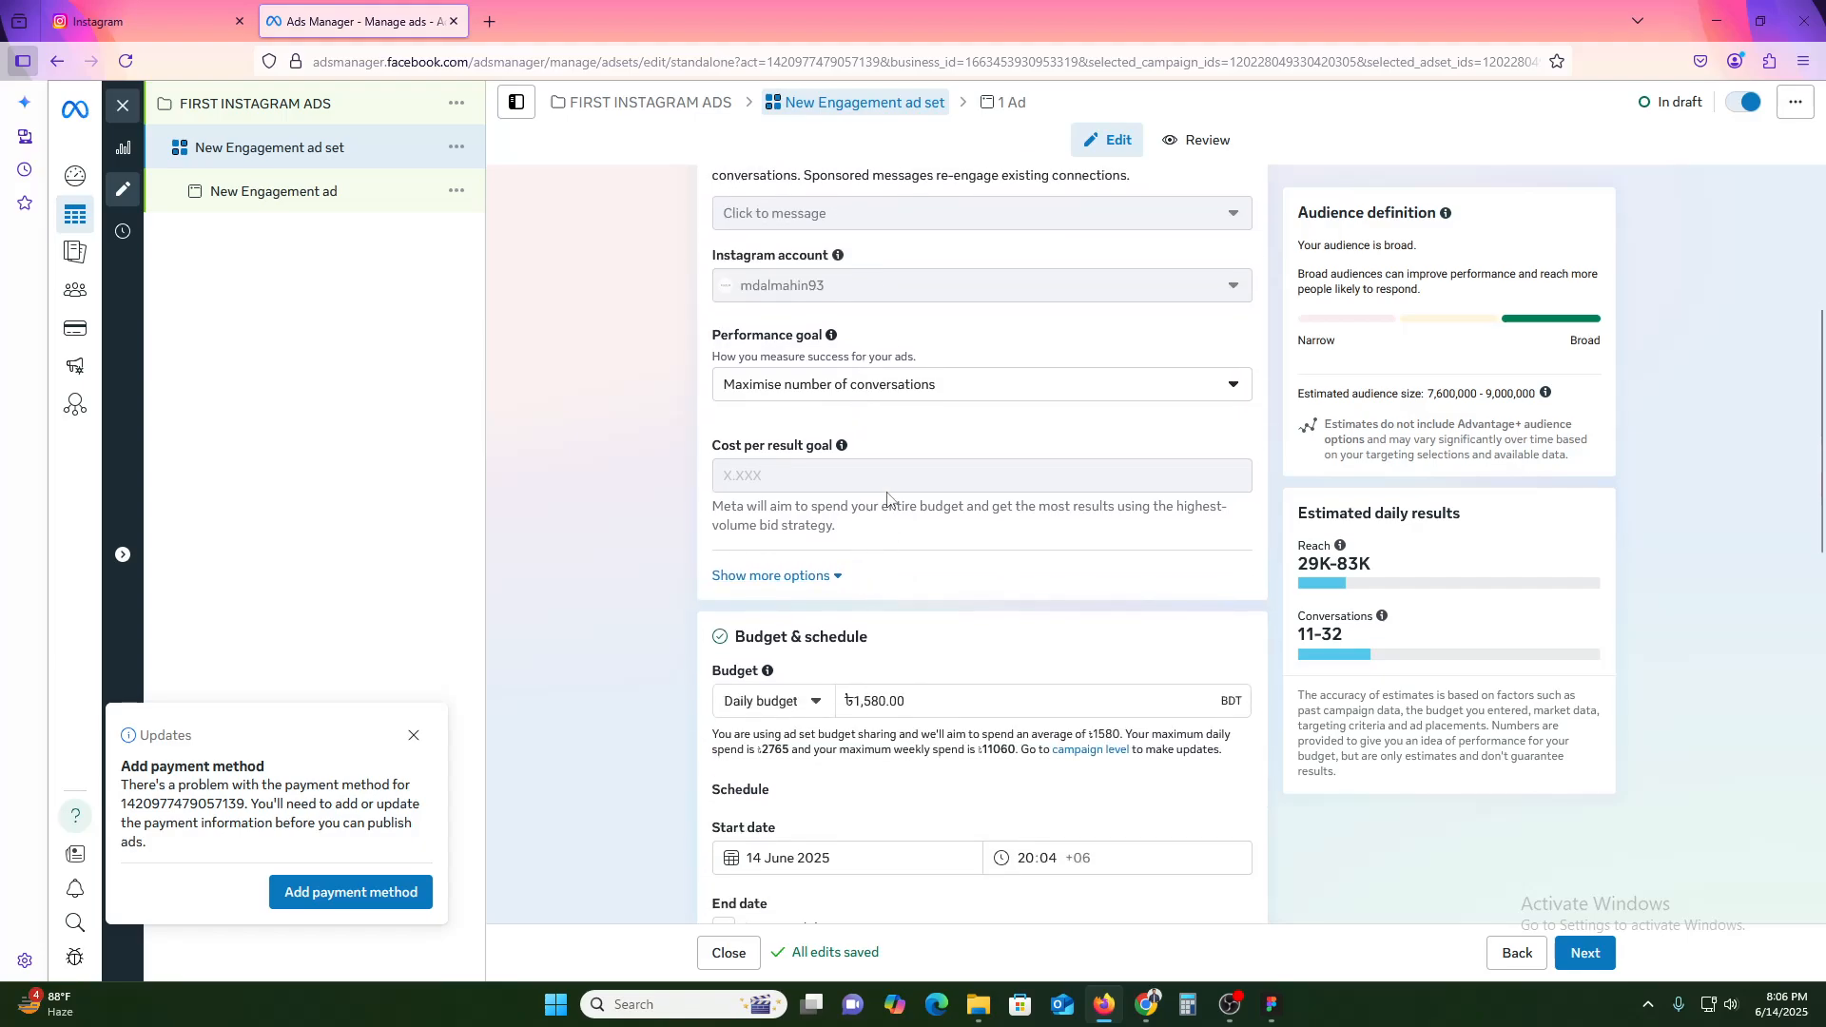
pyautogui.scroll(2, 776, 374)
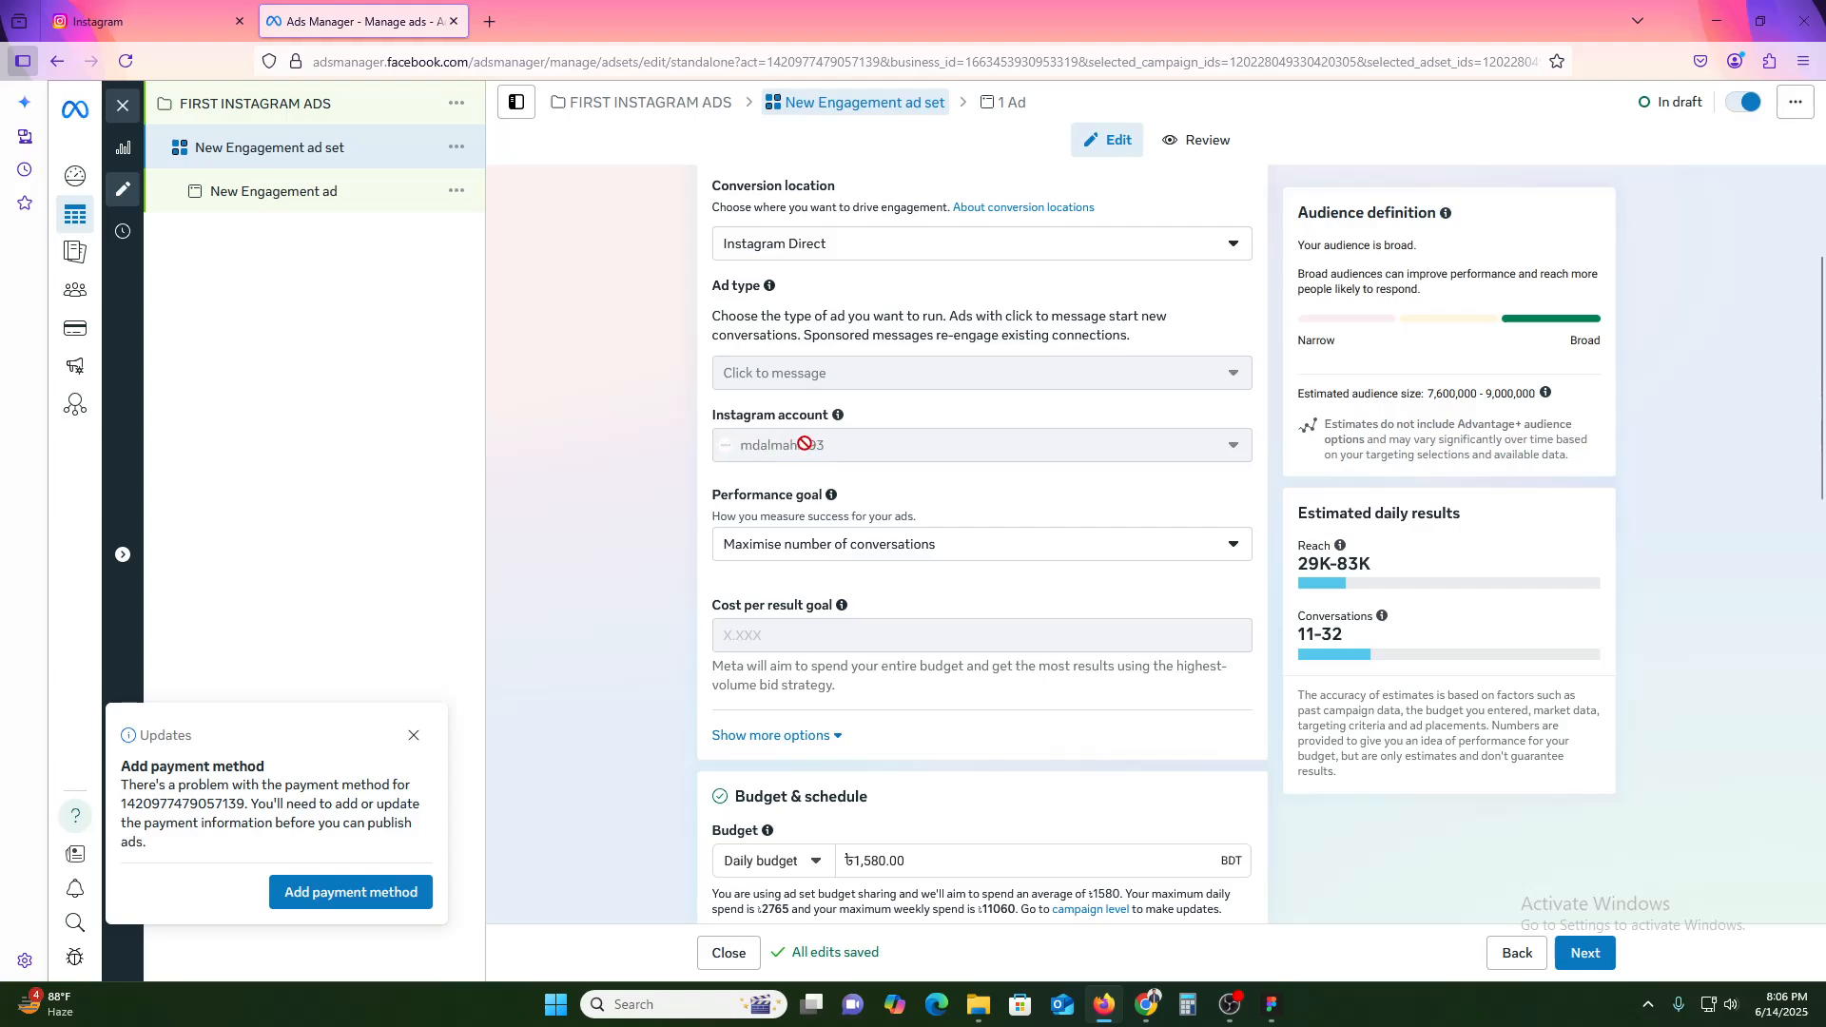
pyautogui.scroll(-3, 837, 570)
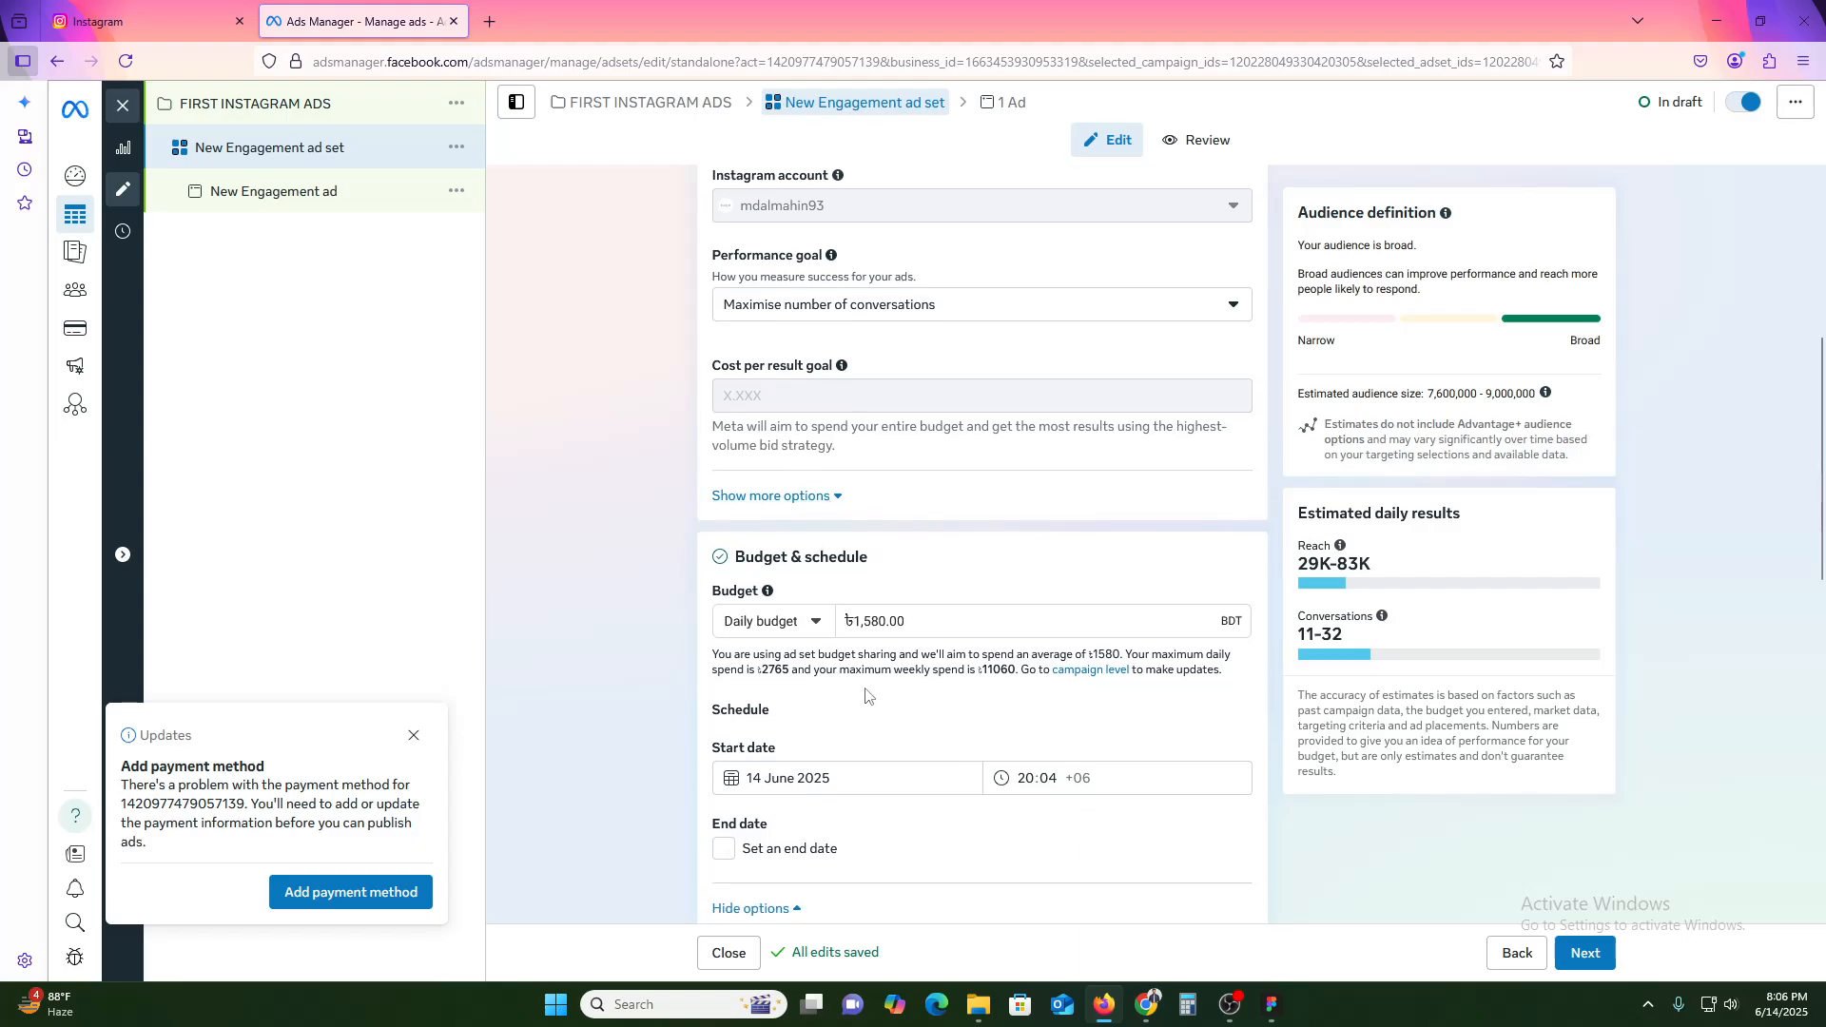
# Step: Examine the ad set's daily budget, schedule and ad scheduling options
pyautogui.moveTo(732, 559); pyautogui.dragTo(867, 559)
pyautogui.click(873, 566)
pyautogui.scroll(-3, 889, 630)
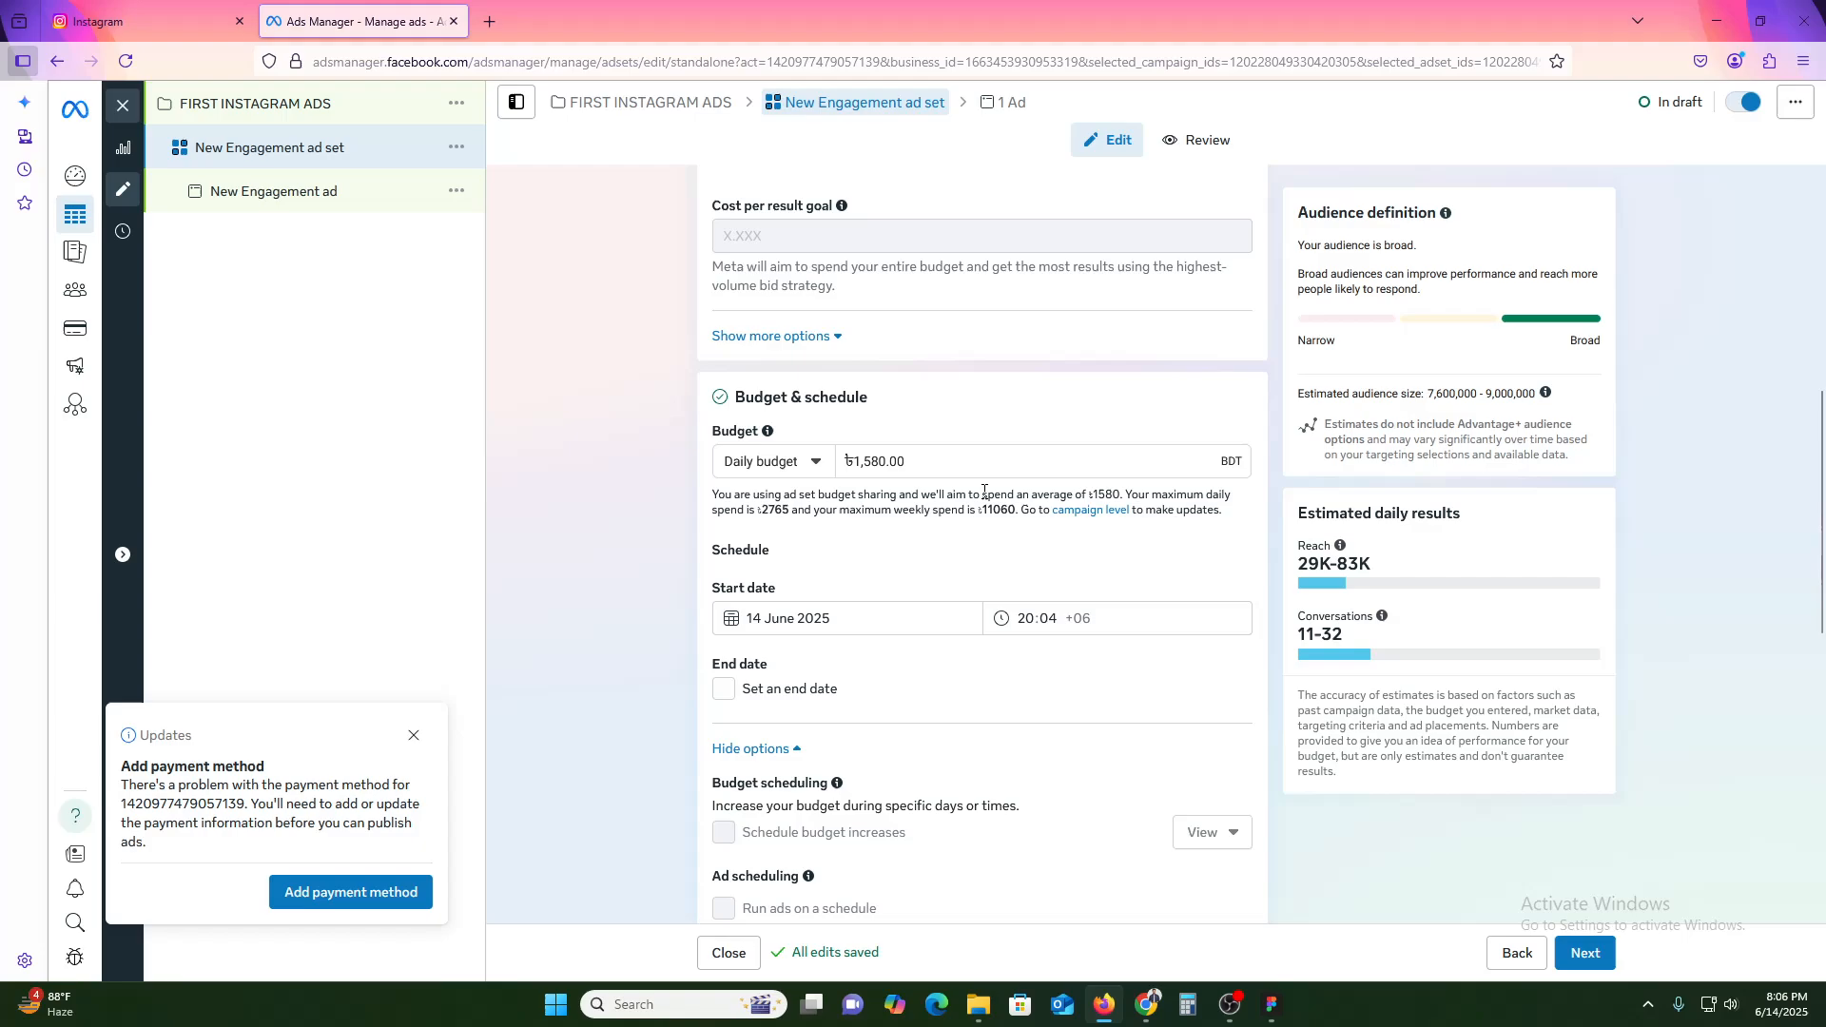
pyautogui.scroll(-3, 952, 676)
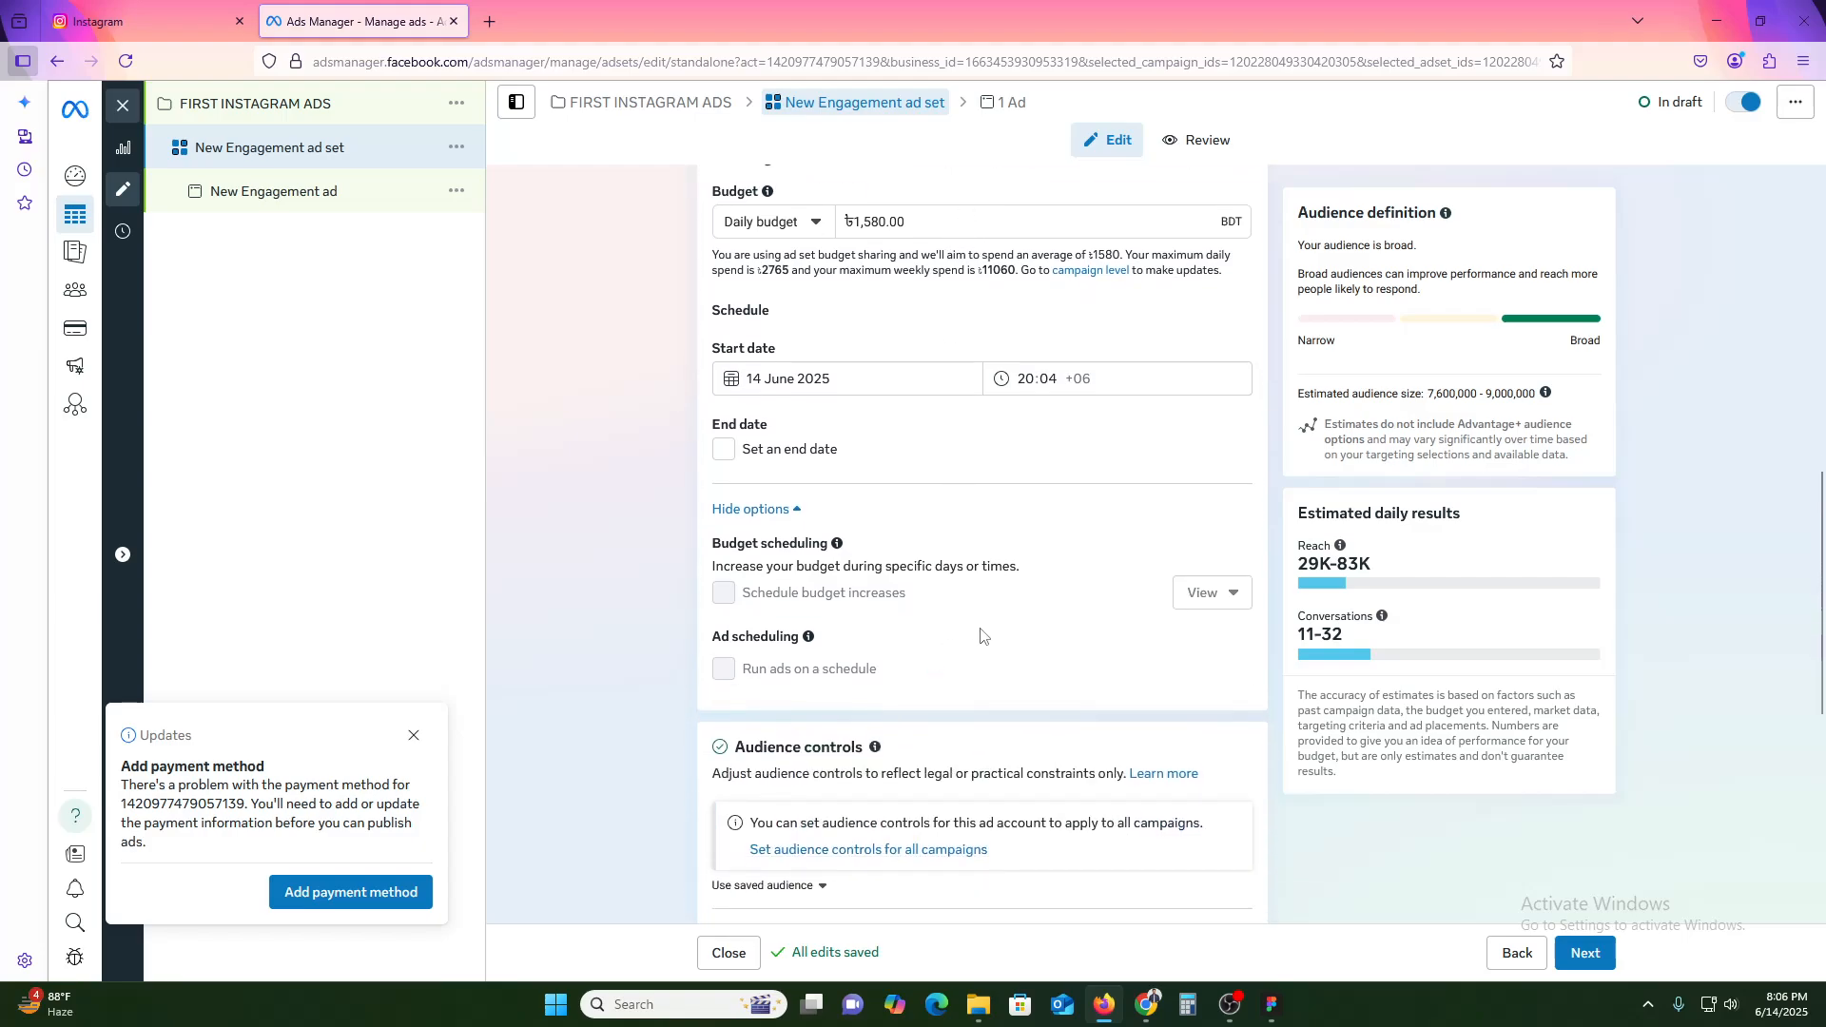
pyautogui.scroll(-3, 942, 628)
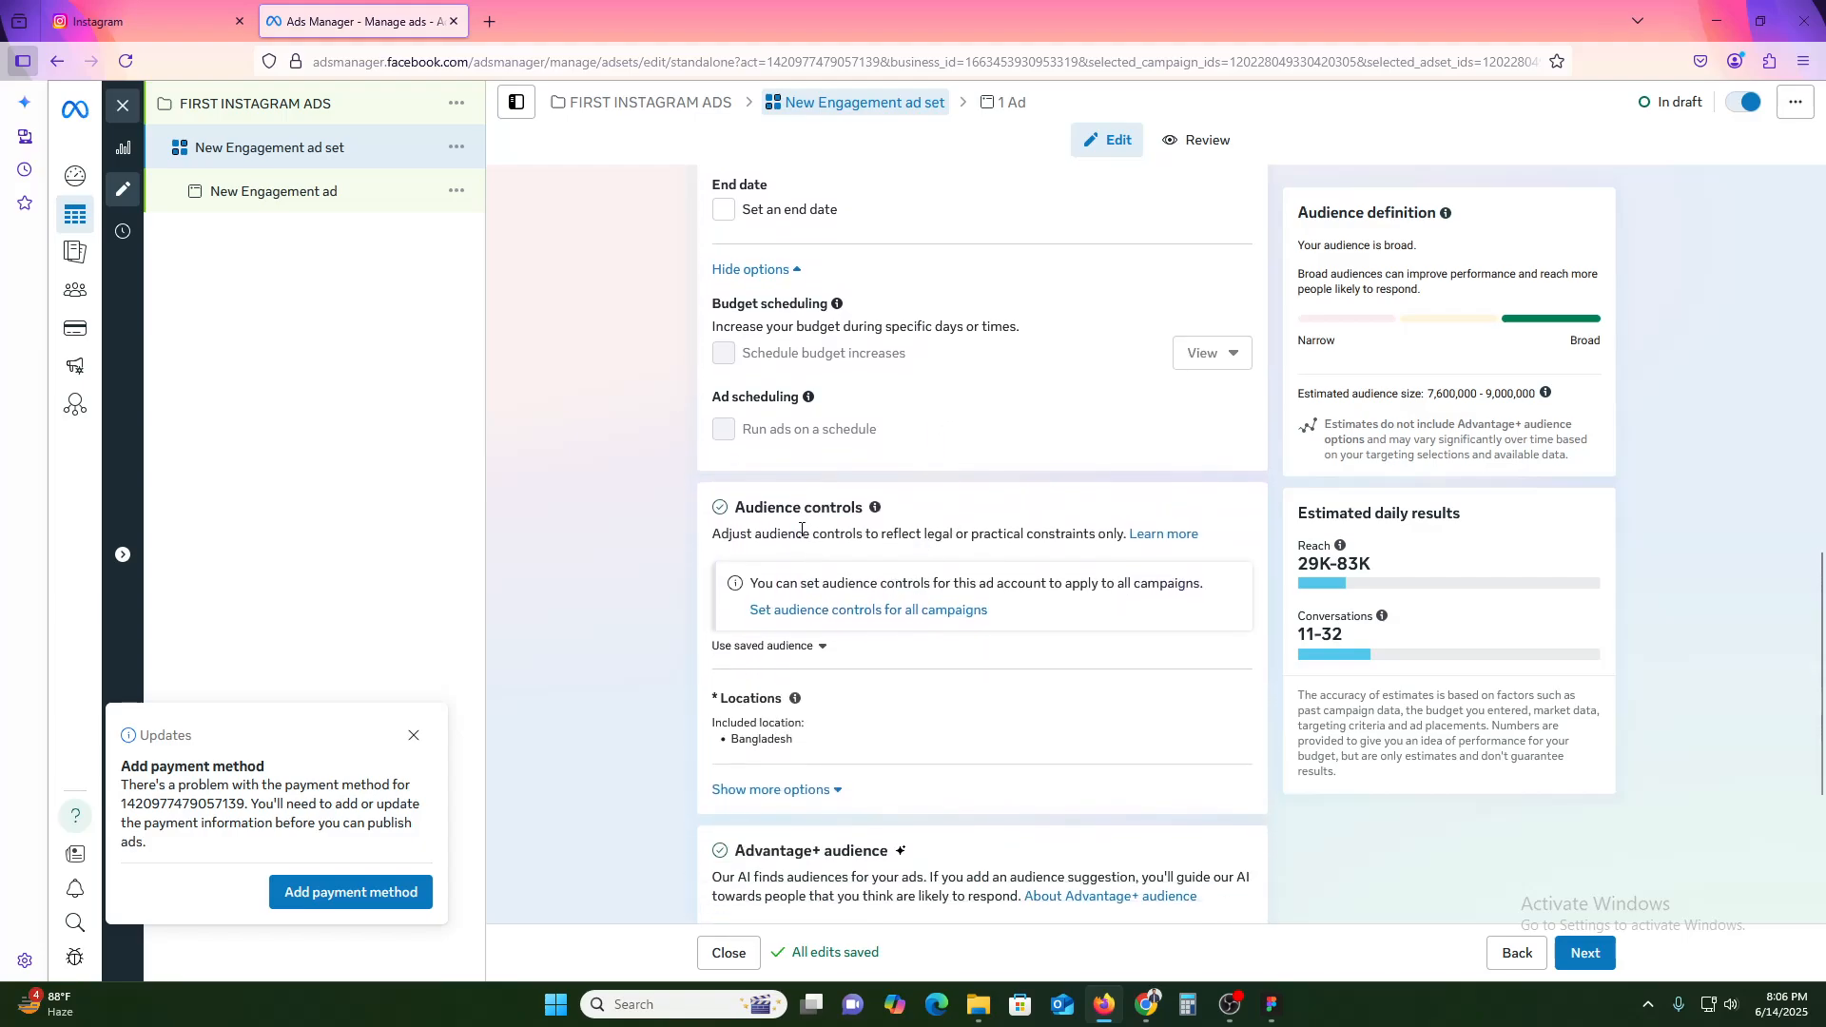
# Step: Read the explanation of Audience controls and check the account-wide audience controls without changing them
pyautogui.moveTo(754, 507); pyautogui.dragTo(854, 510)
pyautogui.click(879, 514)
pyautogui.moveTo(879, 514)
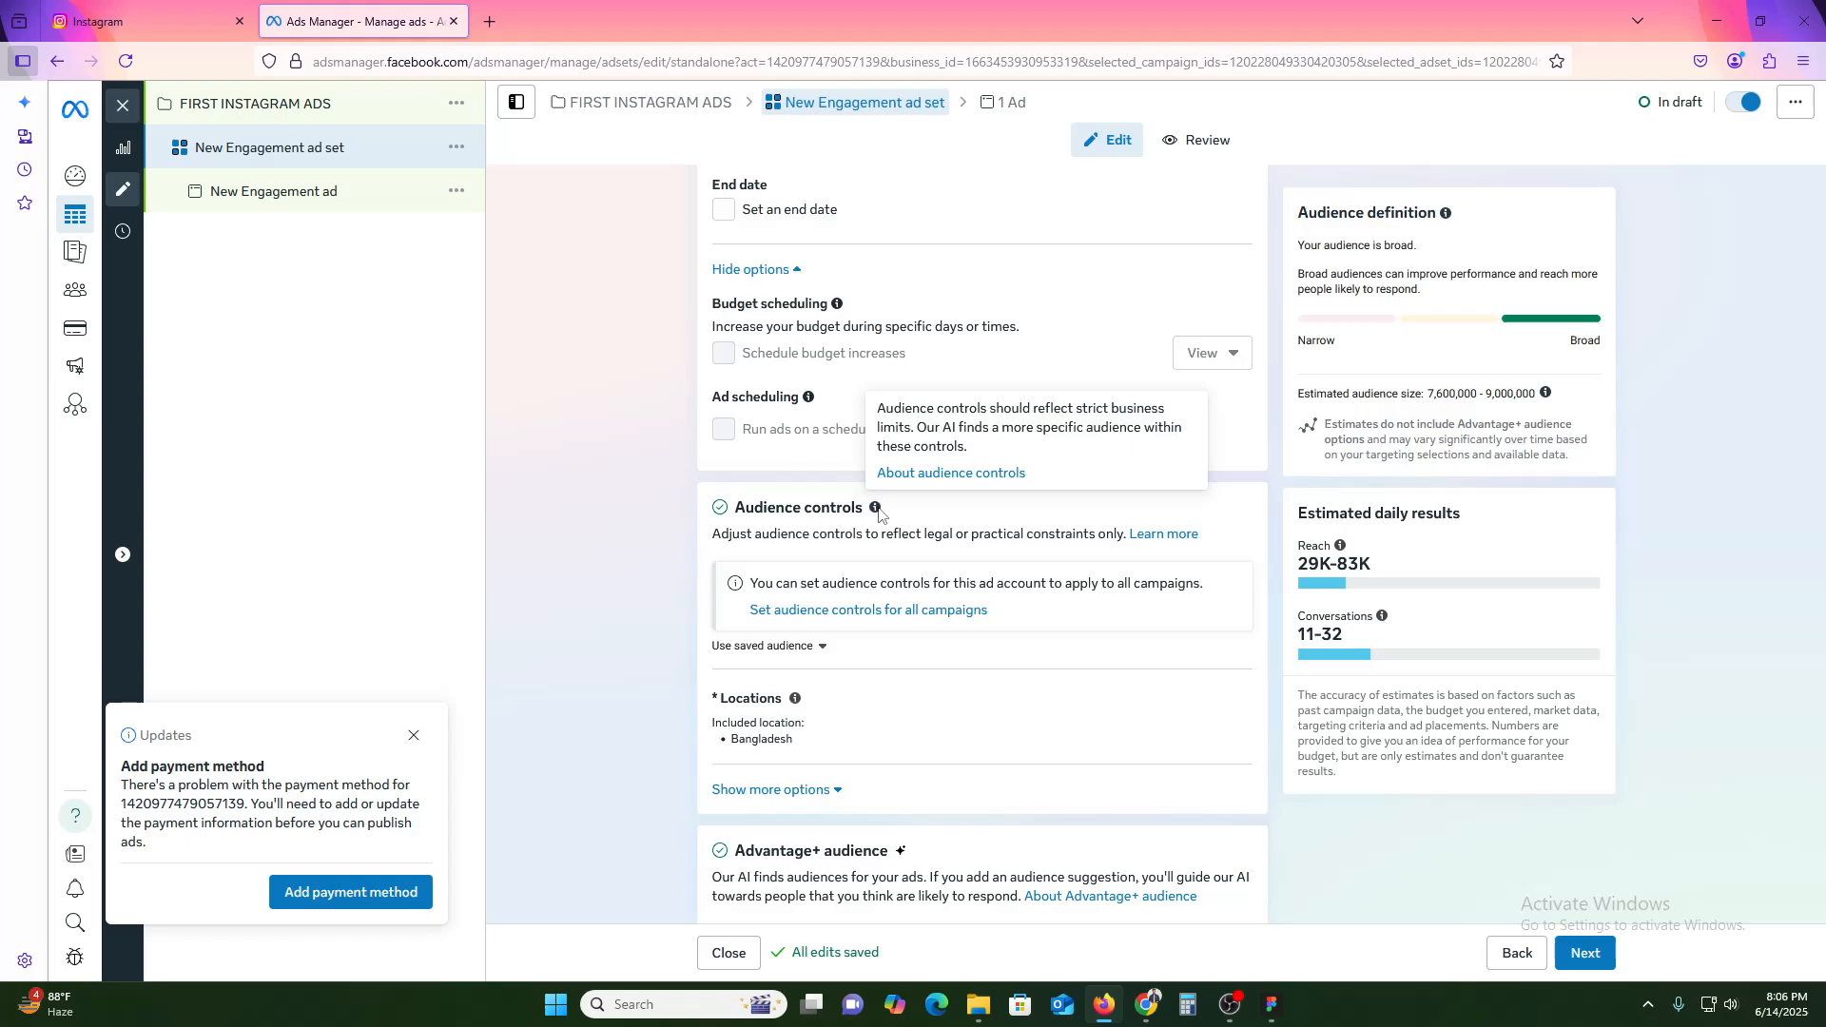
pyautogui.click(861, 625)
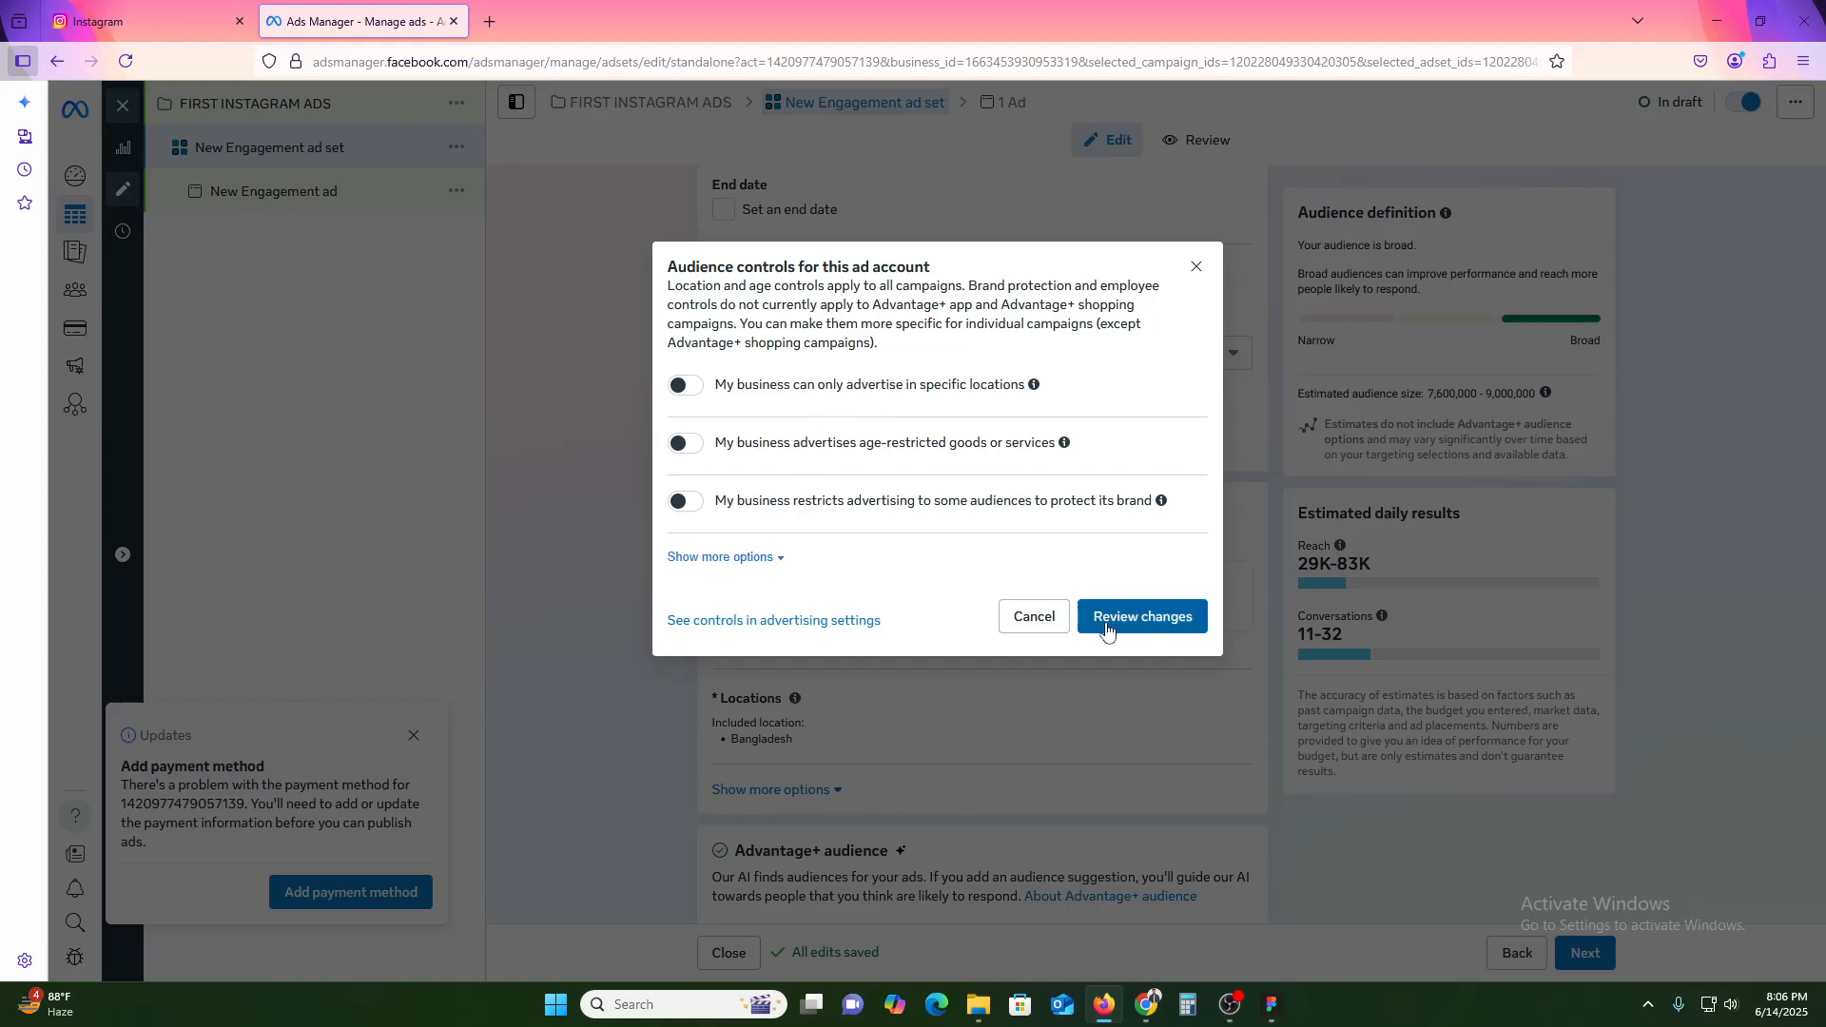
pyautogui.click(1197, 270)
# Step: Add United States to the ad set's included locations and remove Bangladesh
pyautogui.scroll(-3, 1027, 733)
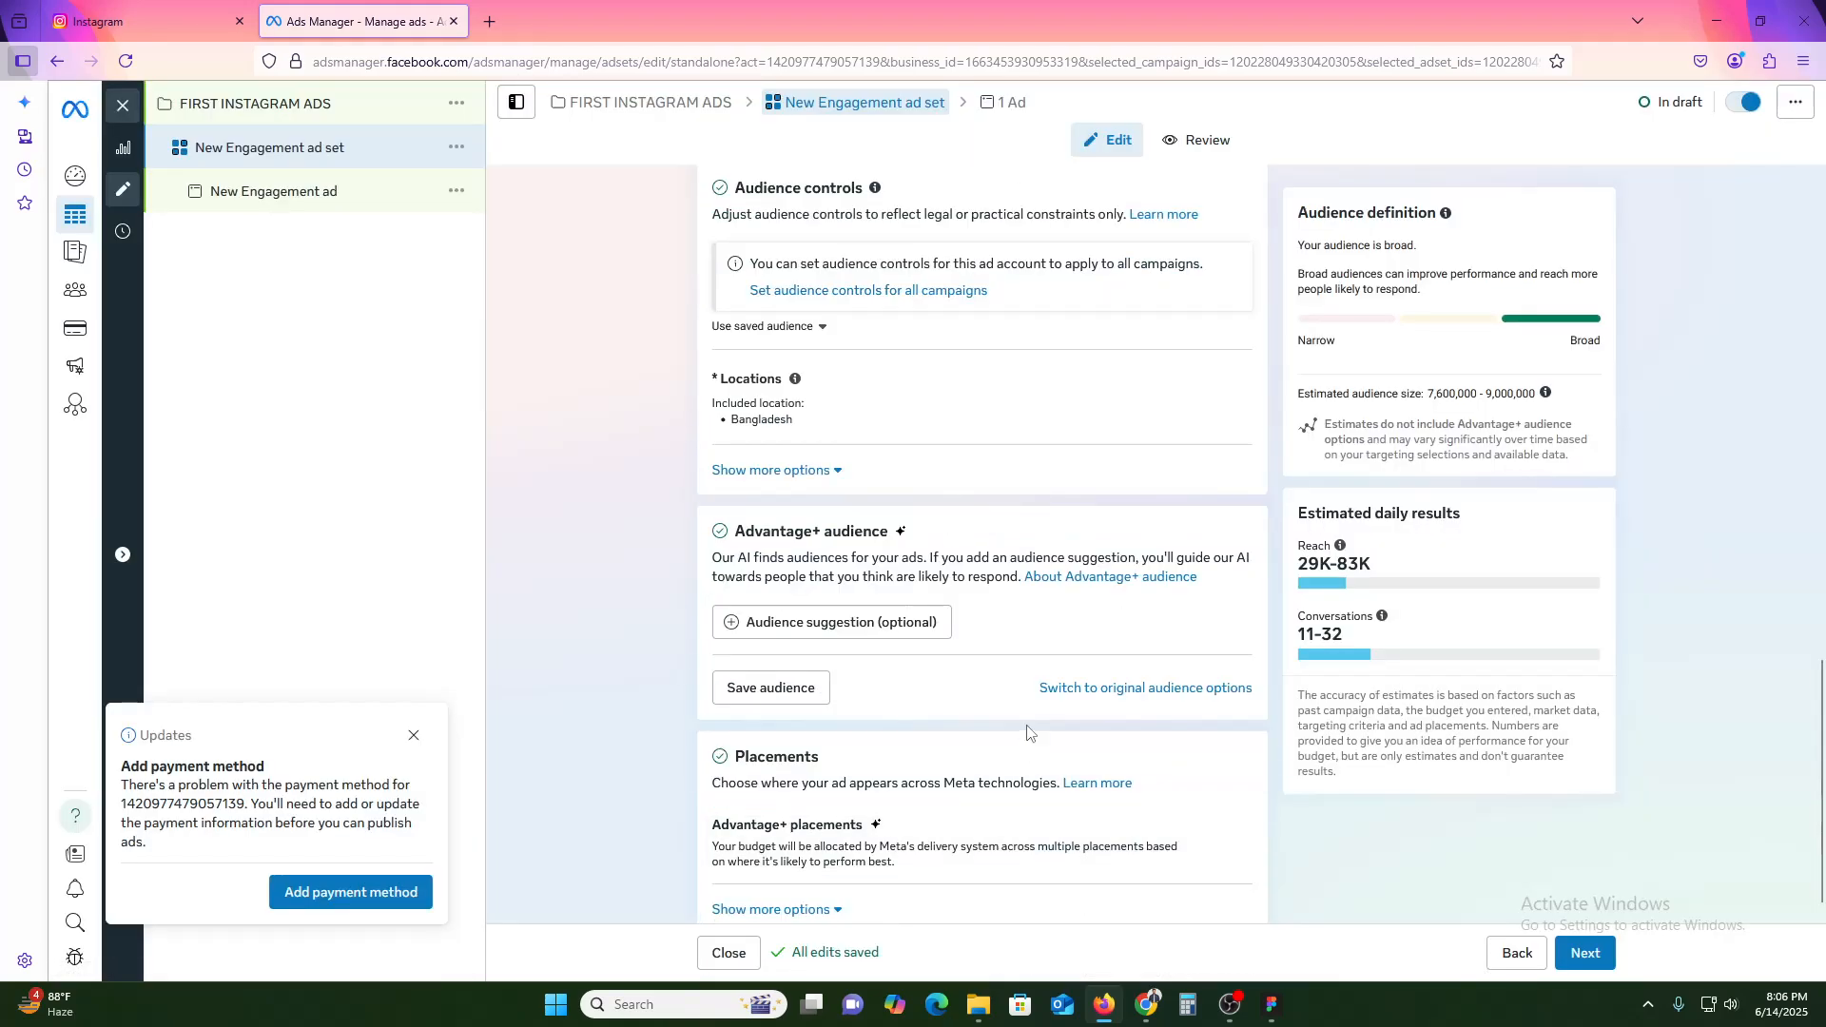
pyautogui.scroll(2, 989, 570)
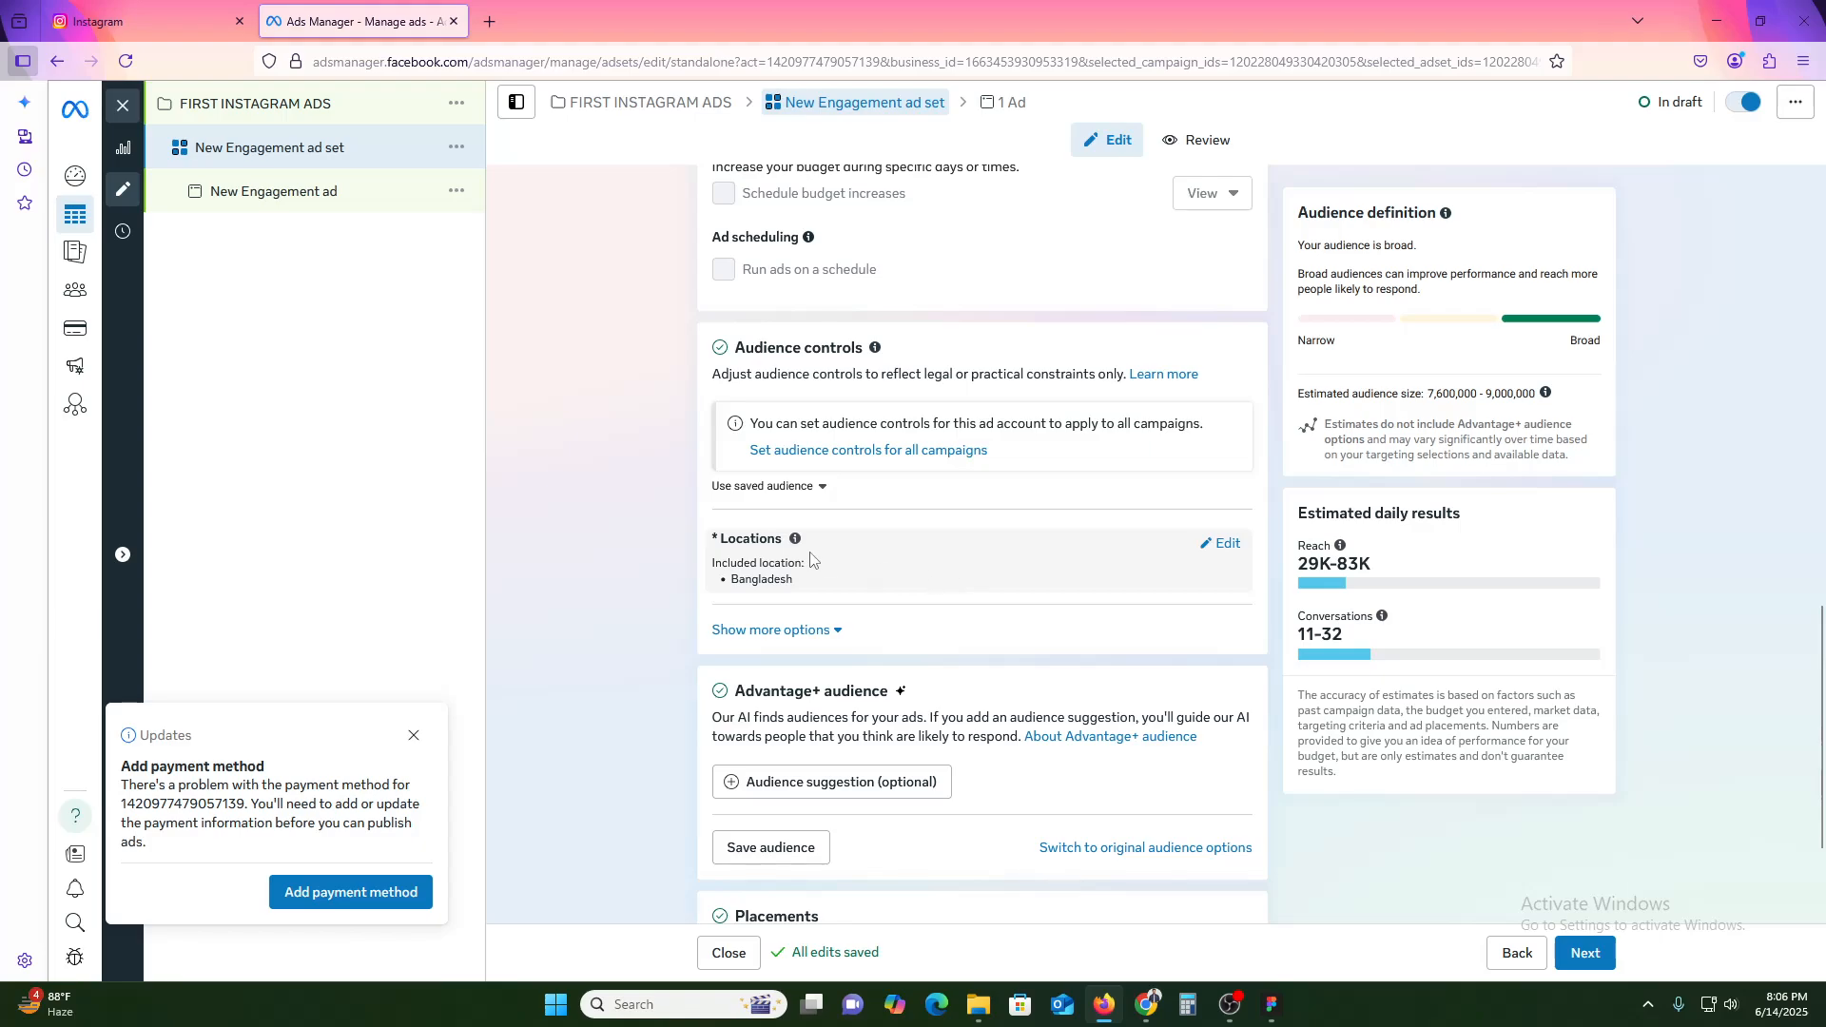
pyautogui.moveTo(819, 538)
pyautogui.click(1225, 543)
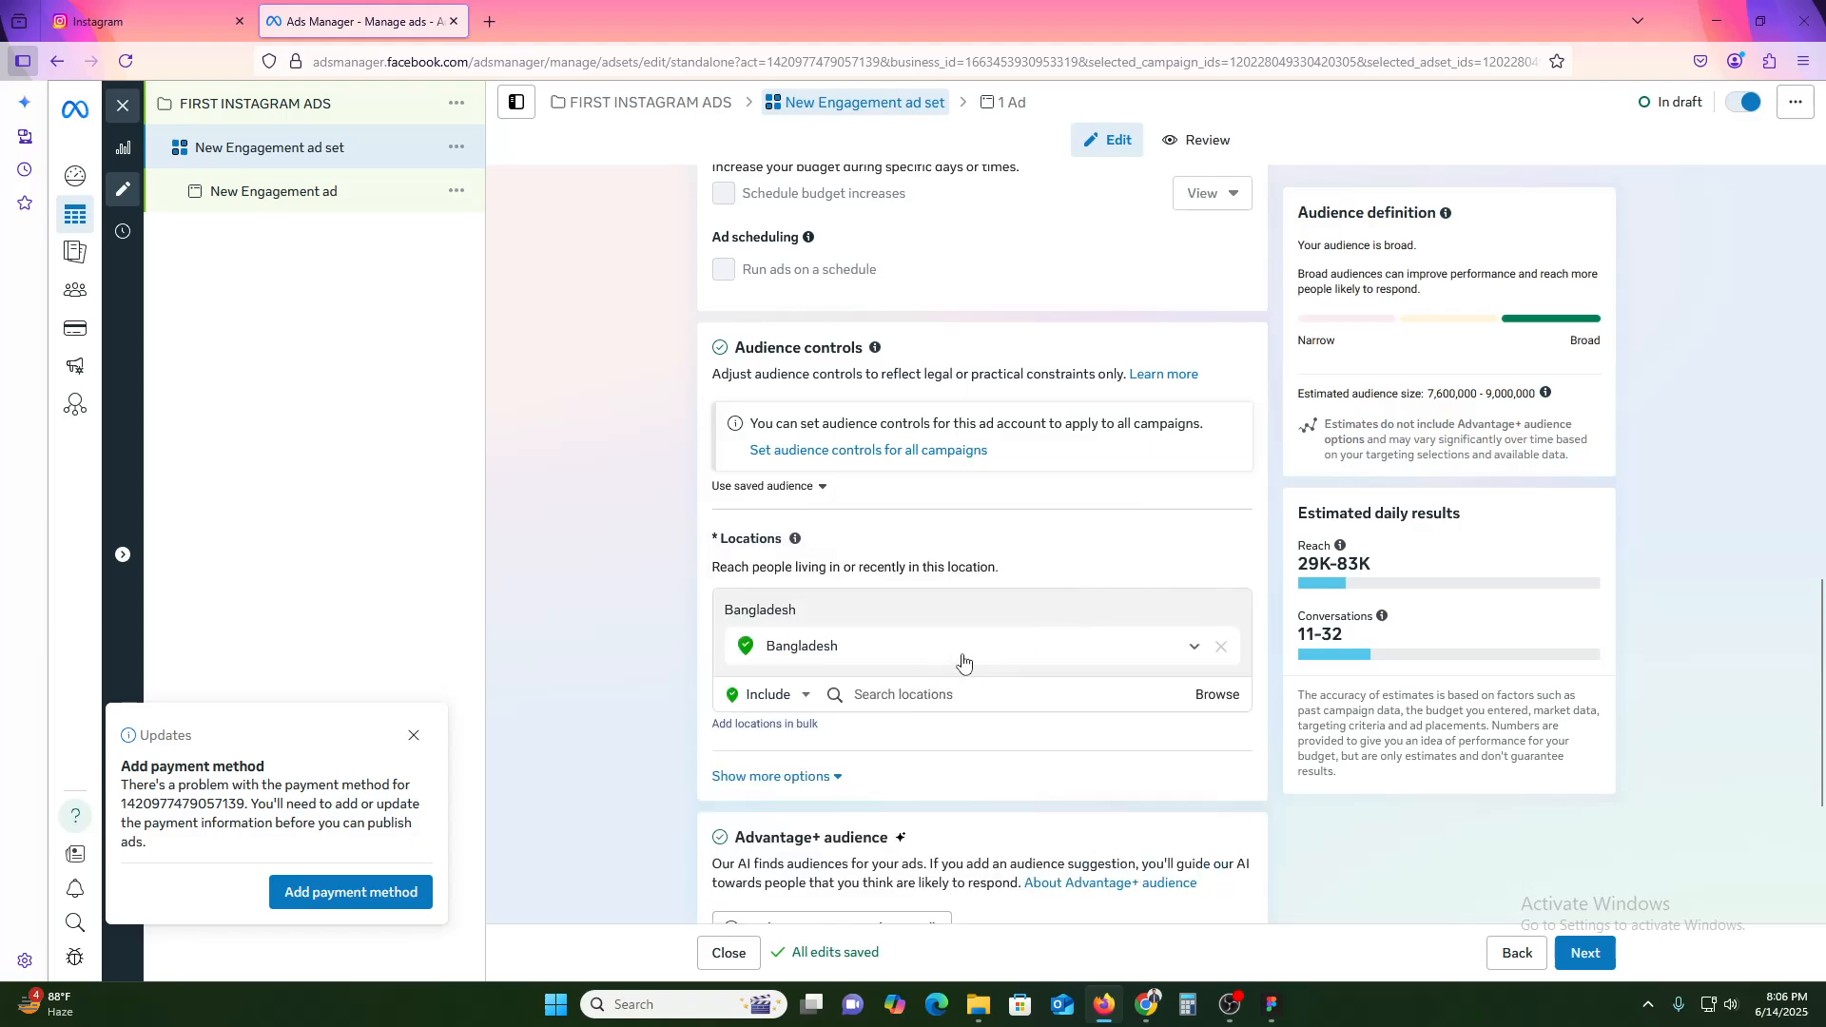
pyautogui.click(950, 692)
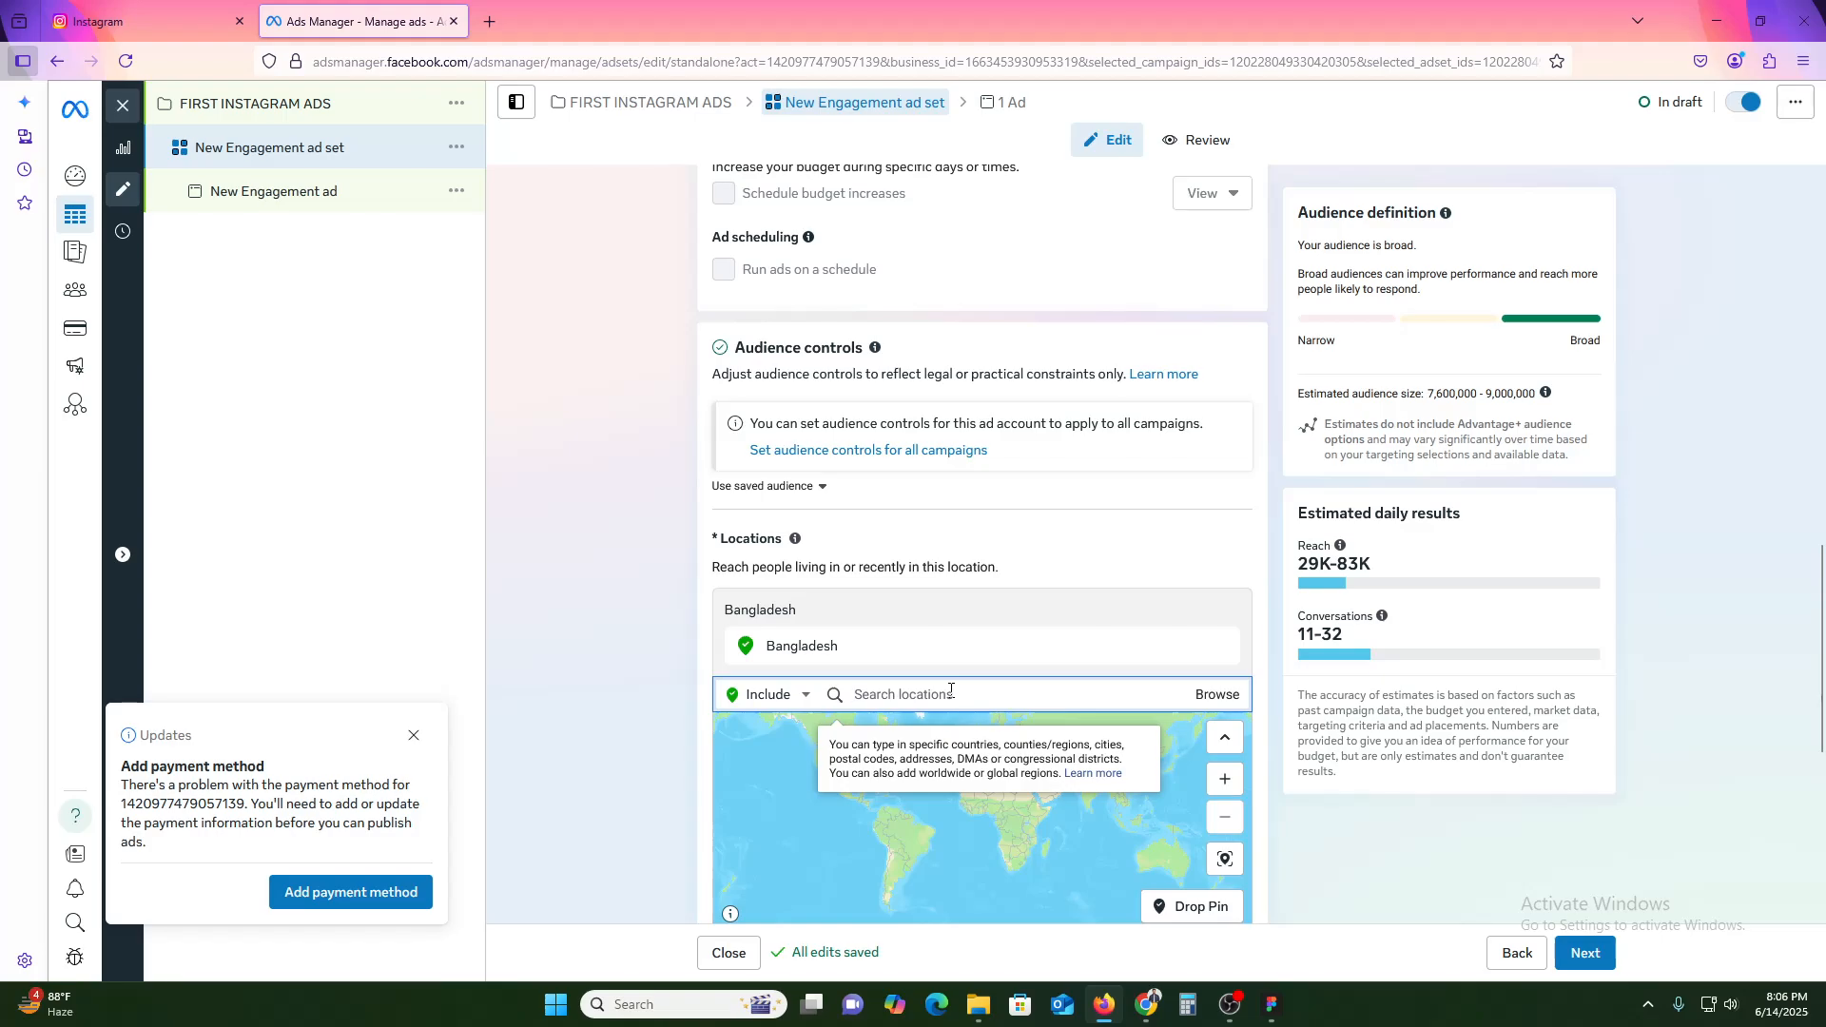
pyautogui.write('United s')
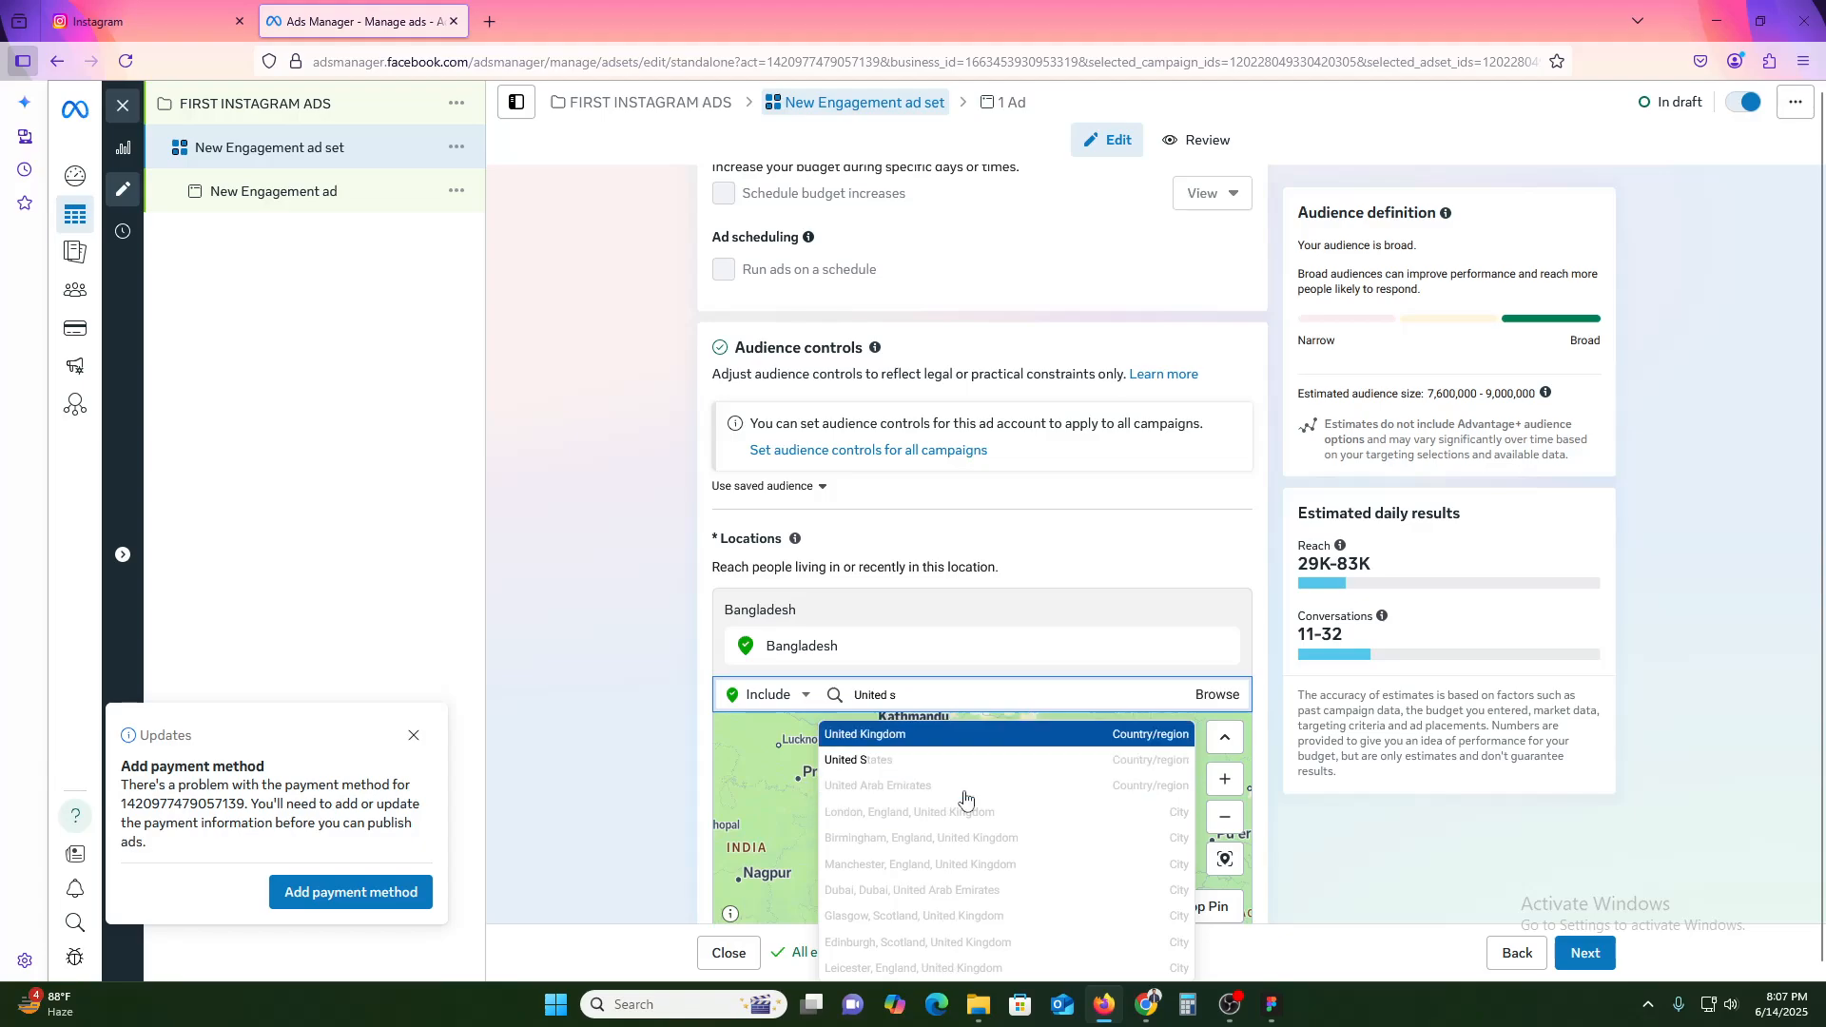
pyautogui.click(899, 759)
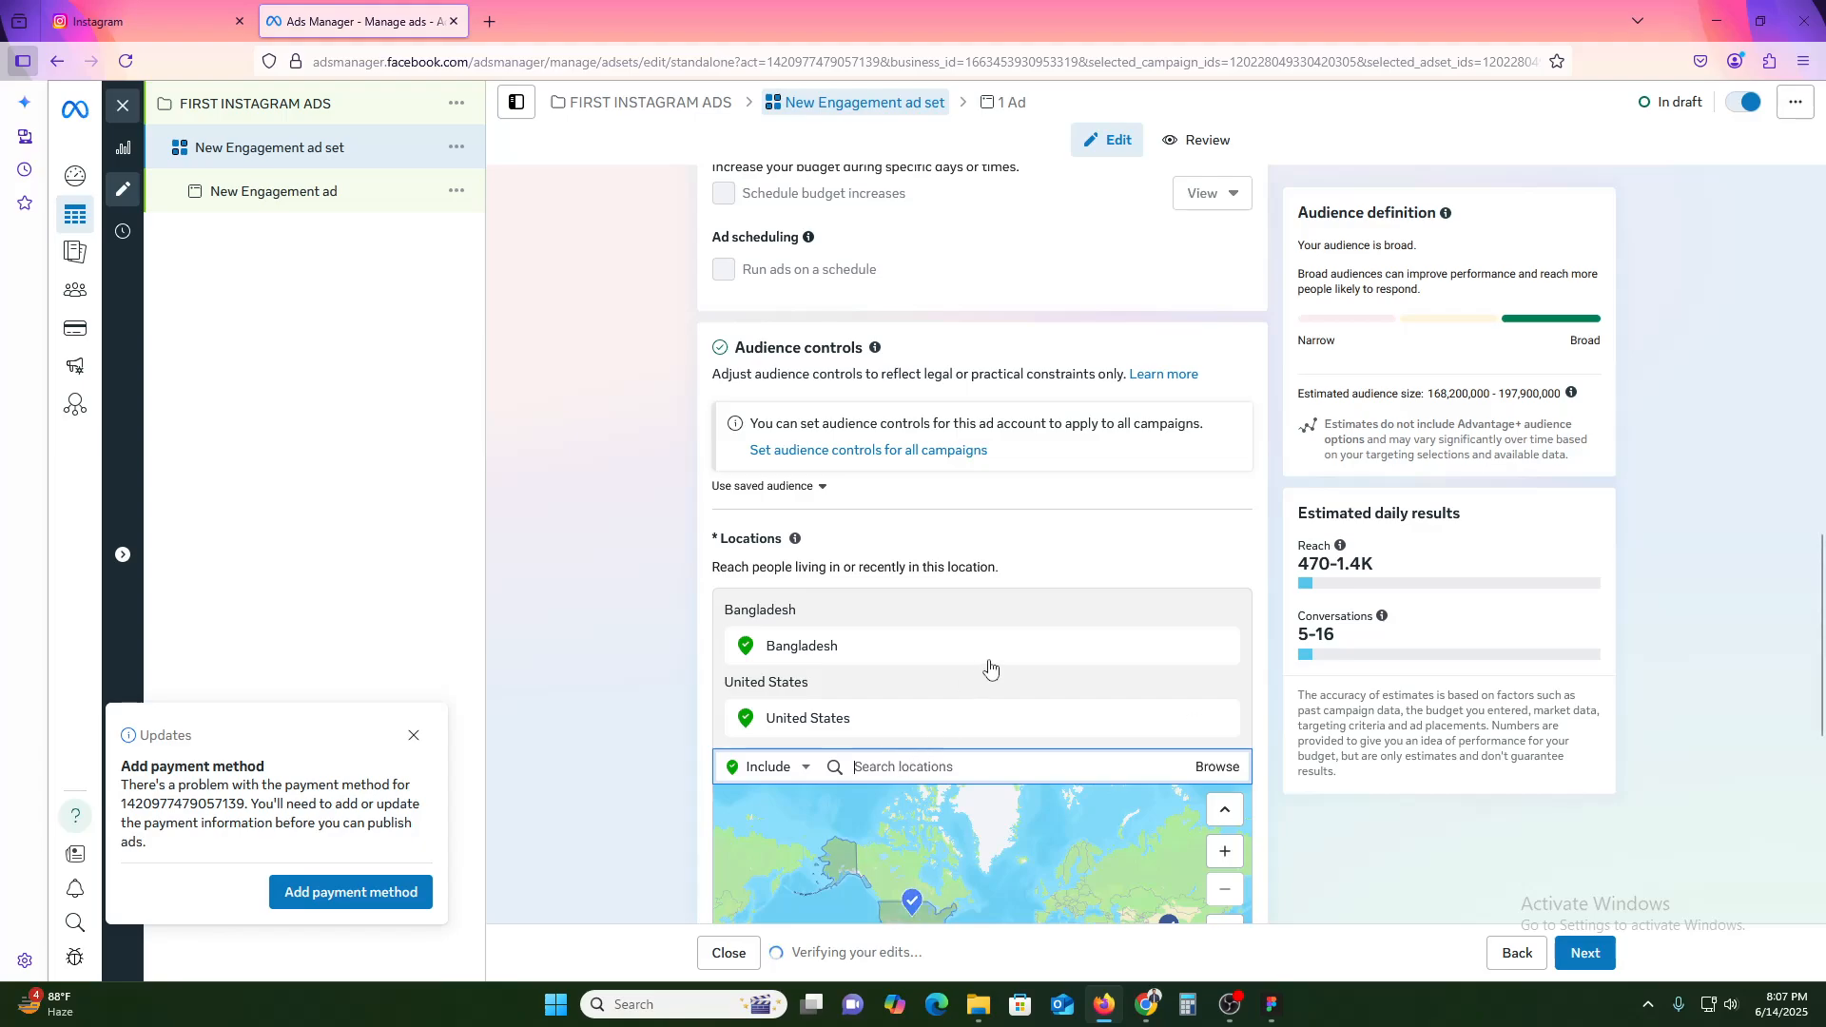
pyautogui.click(1224, 645)
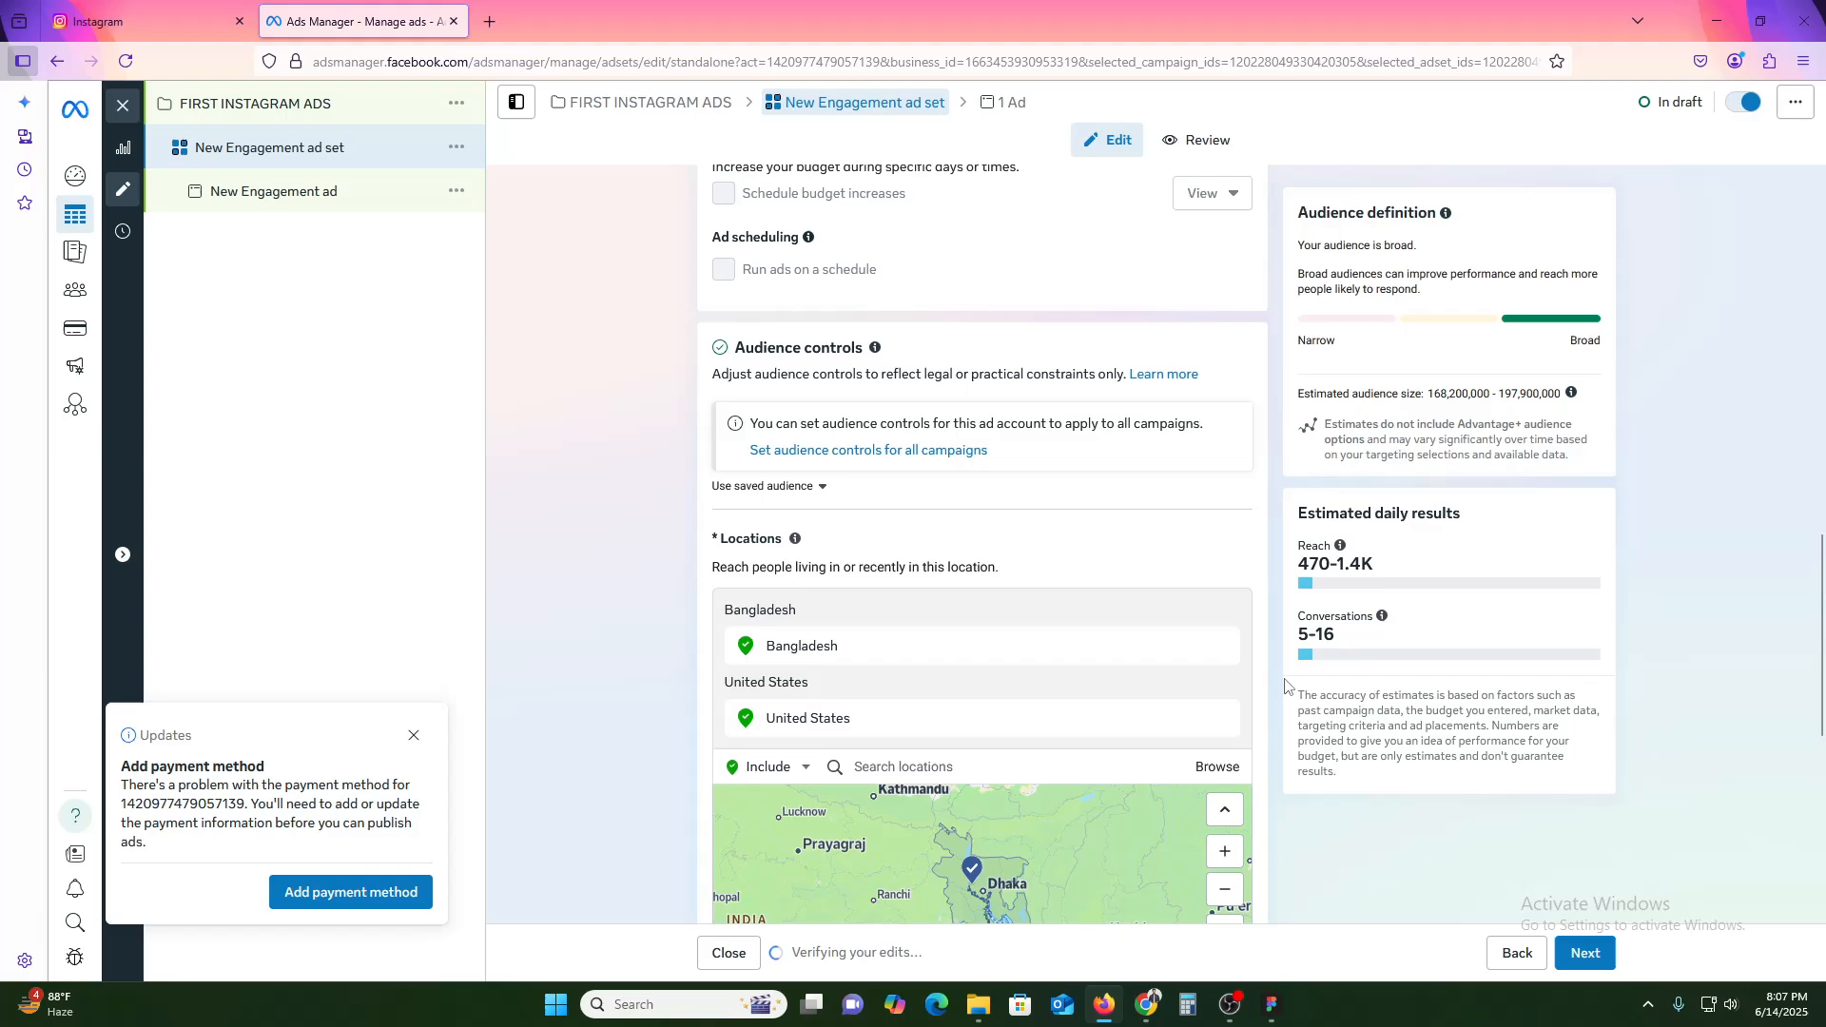
pyautogui.click(1220, 646)
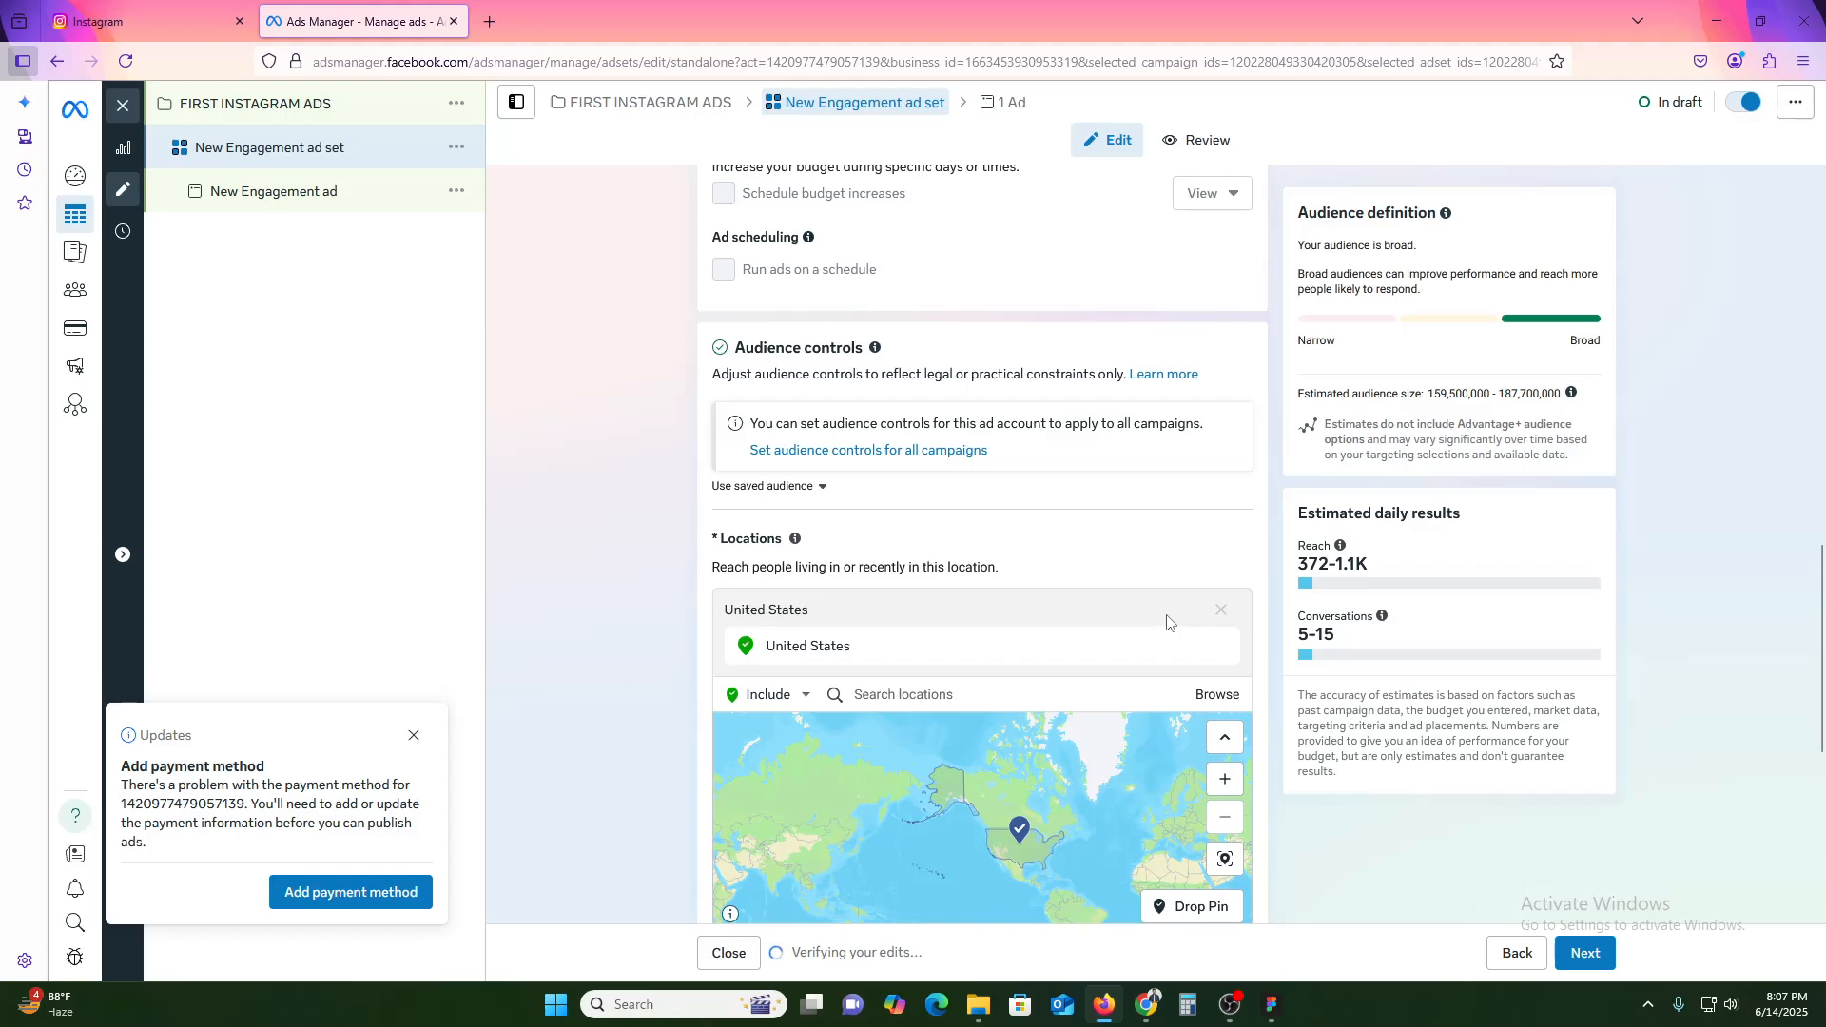
pyautogui.scroll(-3, 1013, 705)
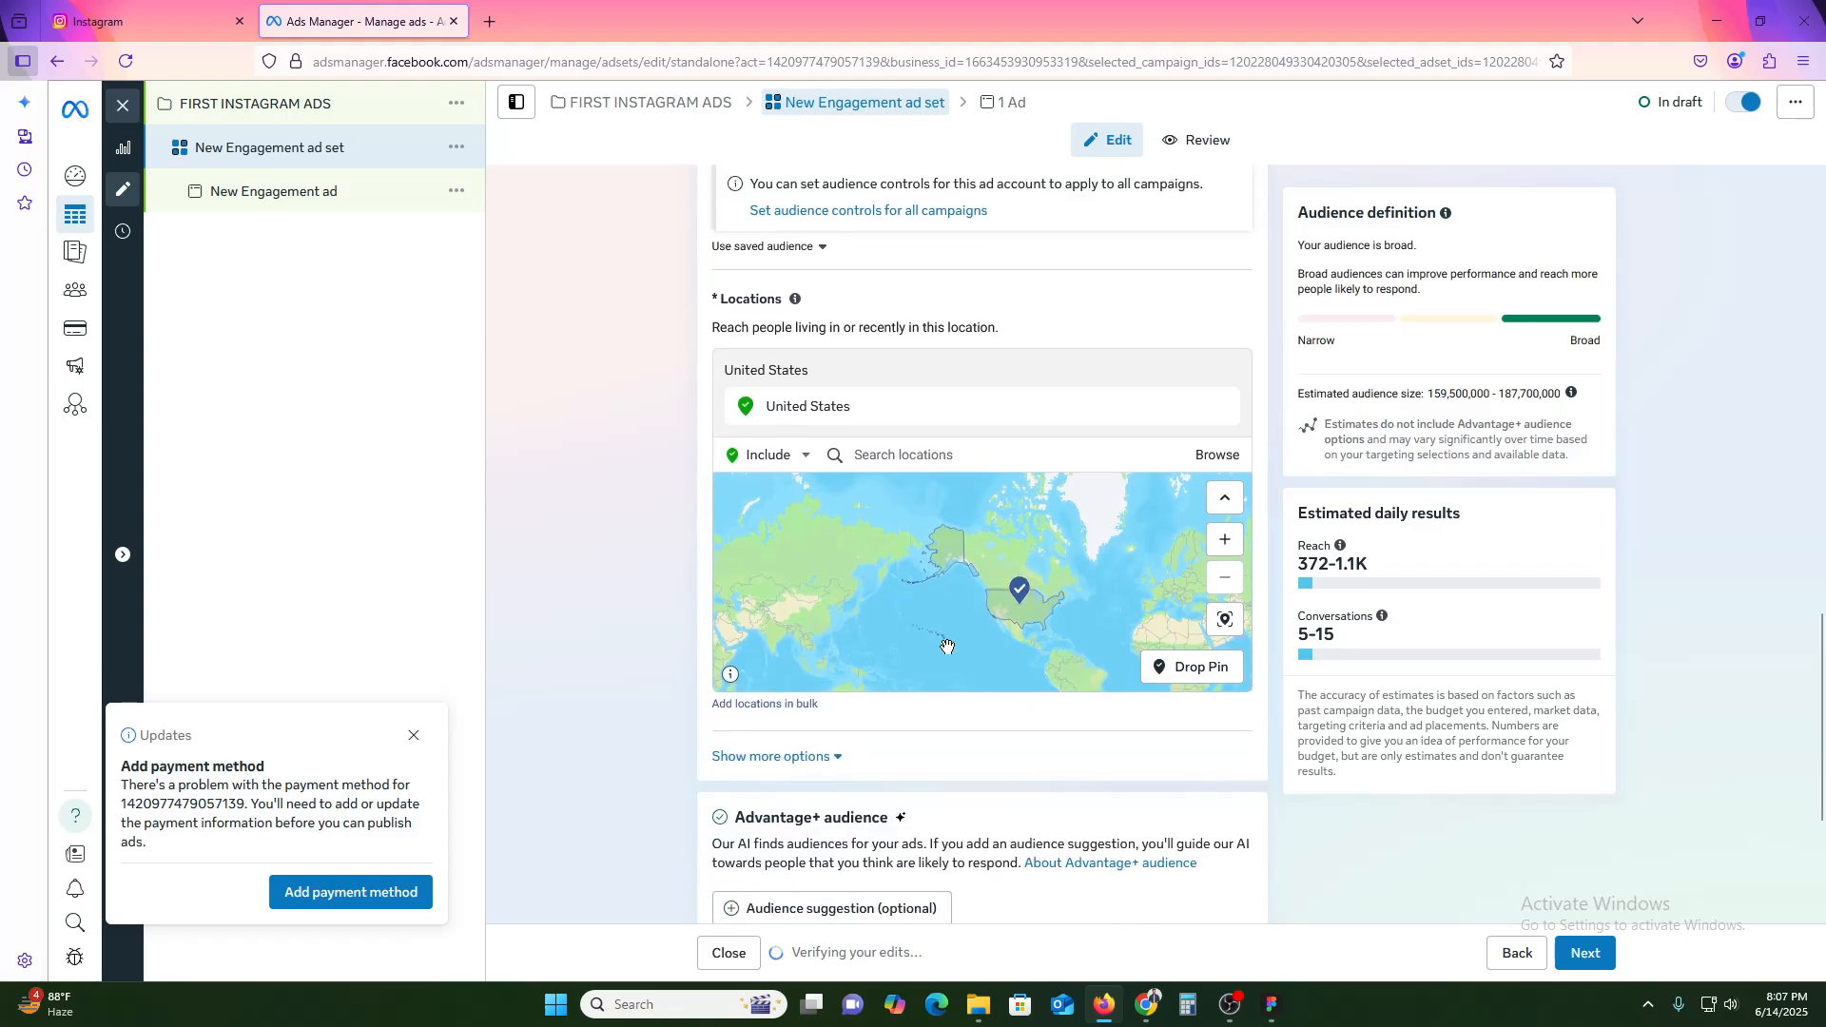
# Step: Switch the ad set from Advantage+ audience to the original audience options
pyautogui.scroll(-3, 1372, 848)
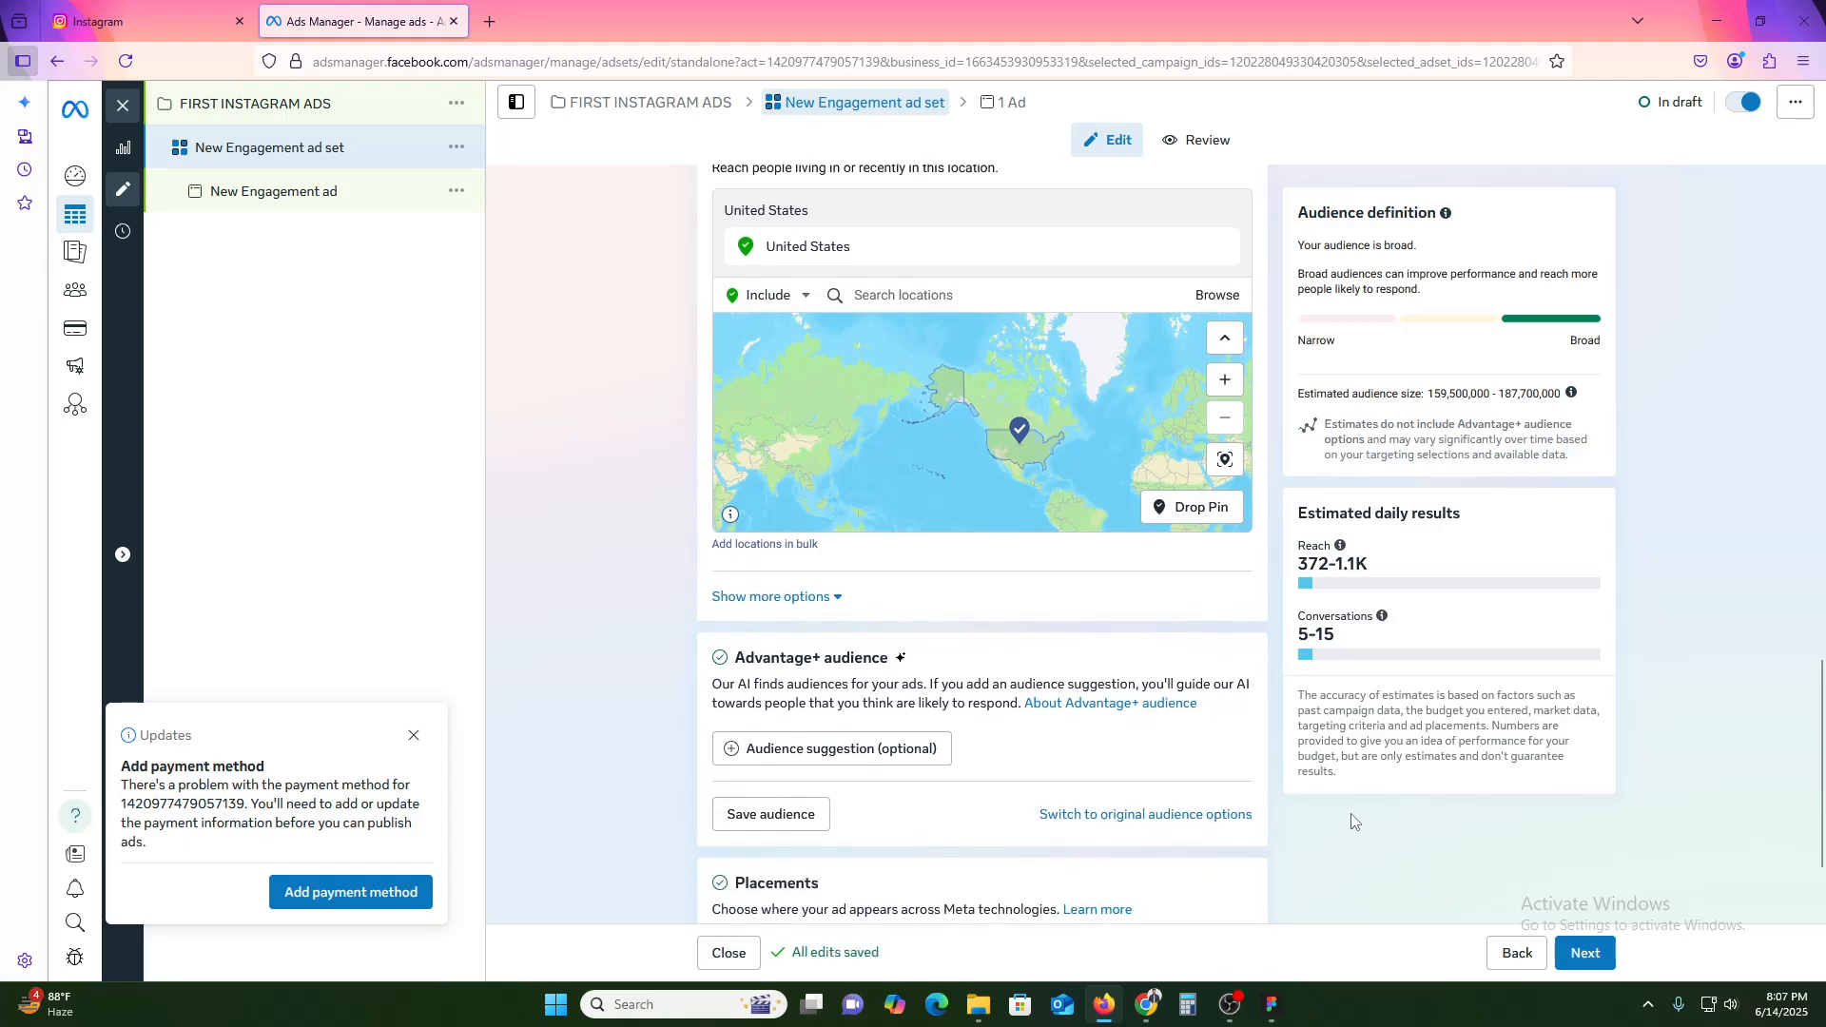
pyautogui.moveTo(756, 498)
pyautogui.mouseDown()
pyautogui.moveTo(880, 531)
pyautogui.moveTo(853, 502)
pyautogui.moveTo(756, 499)
pyautogui.mouseUp()
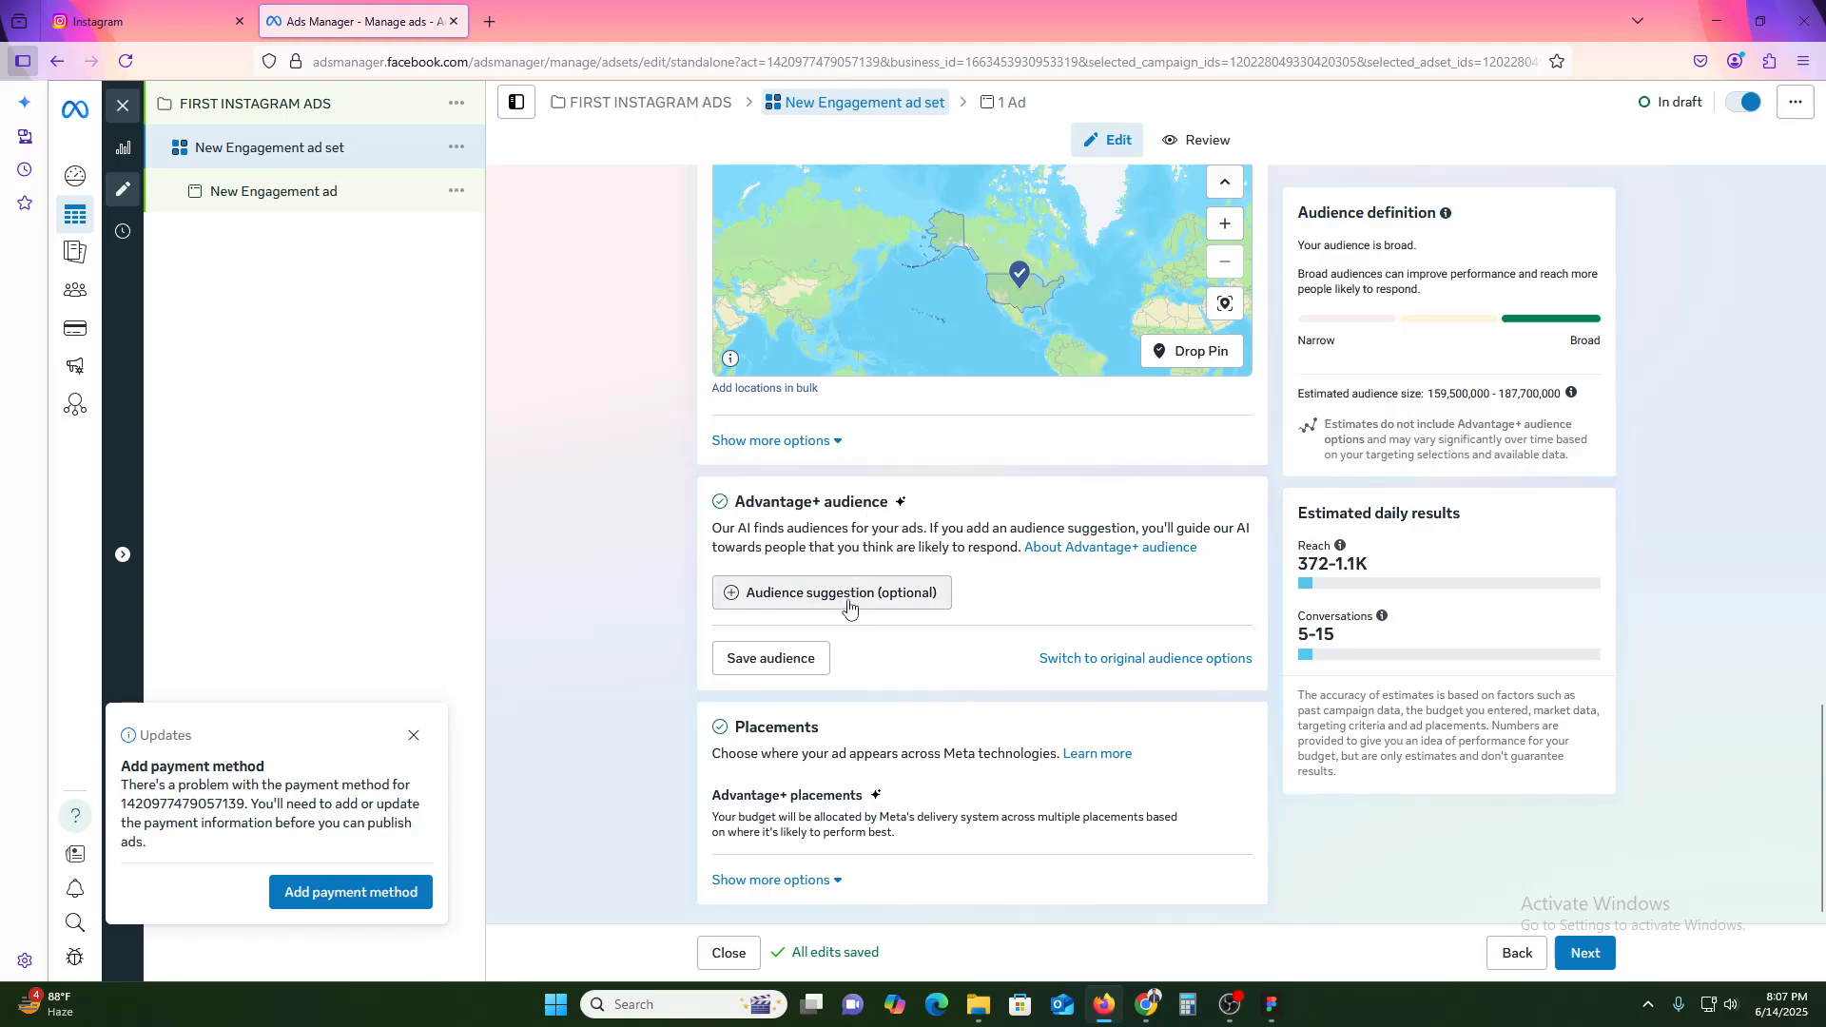
pyautogui.click(1152, 664)
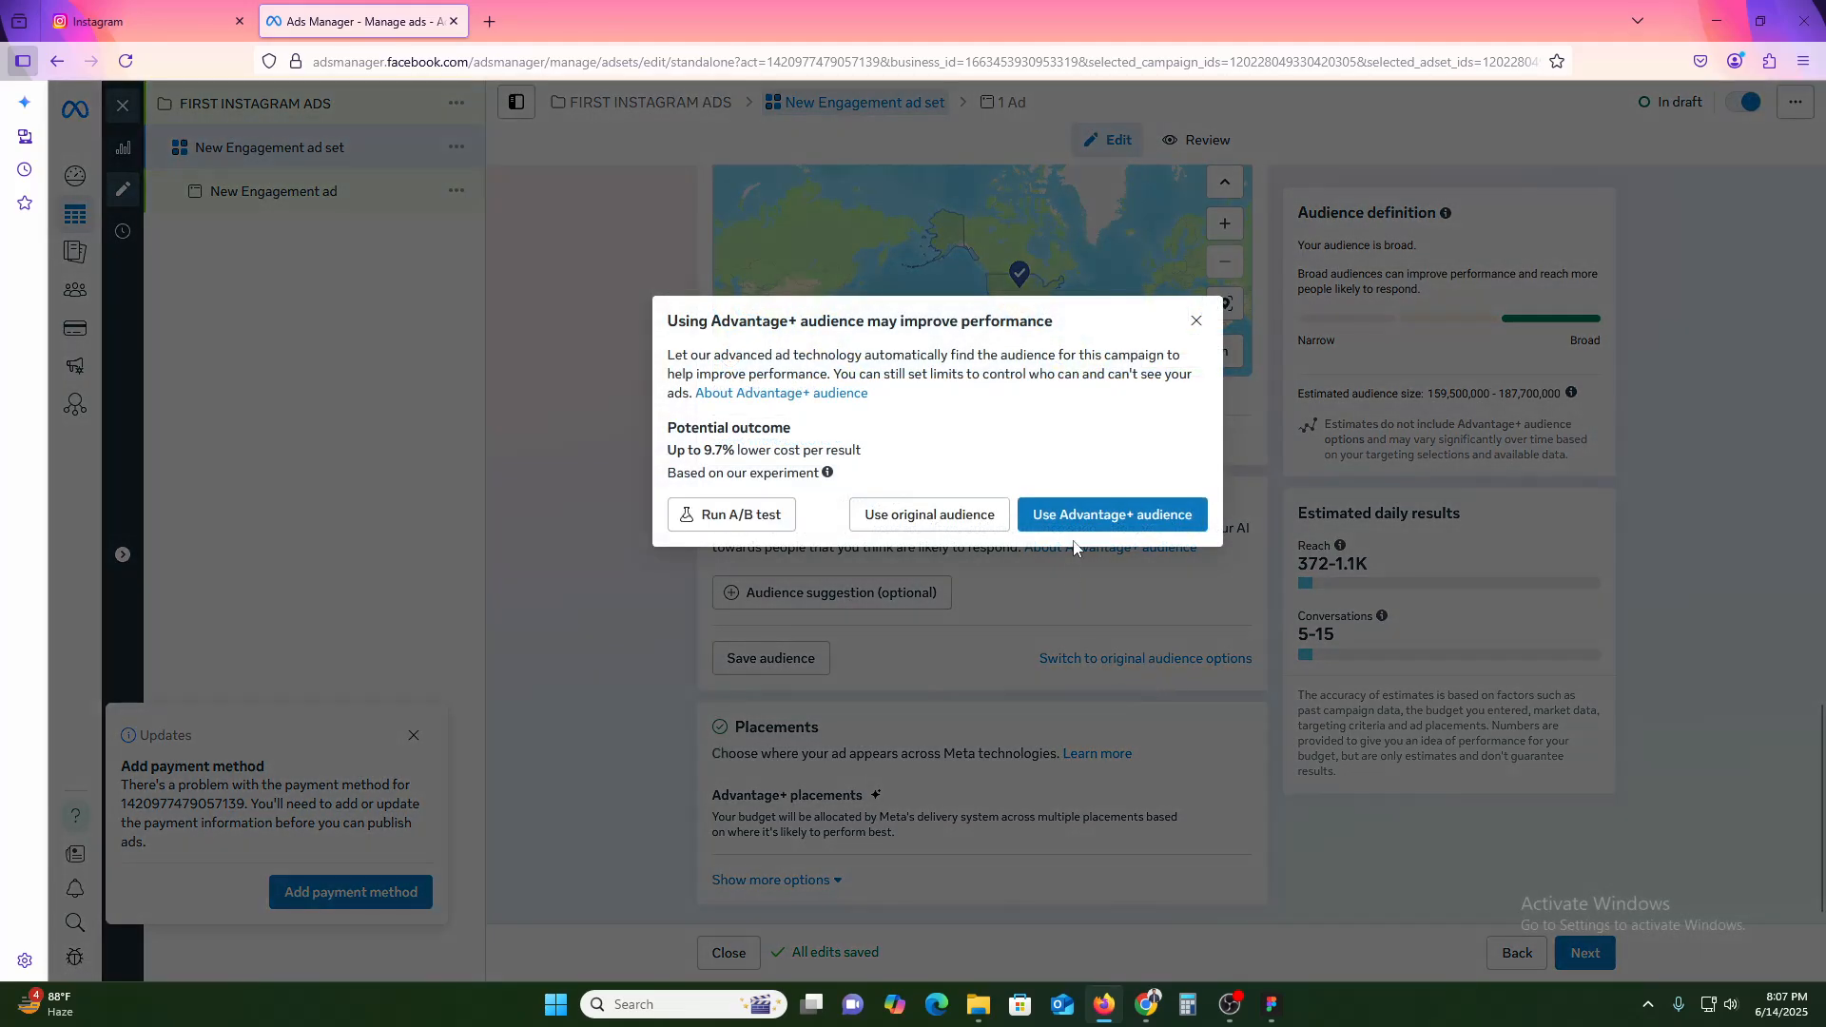
pyautogui.click(932, 514)
# Step: Set the ad set's audience age range to 22–50 and the gender to Women
pyautogui.scroll(-3, 989, 661)
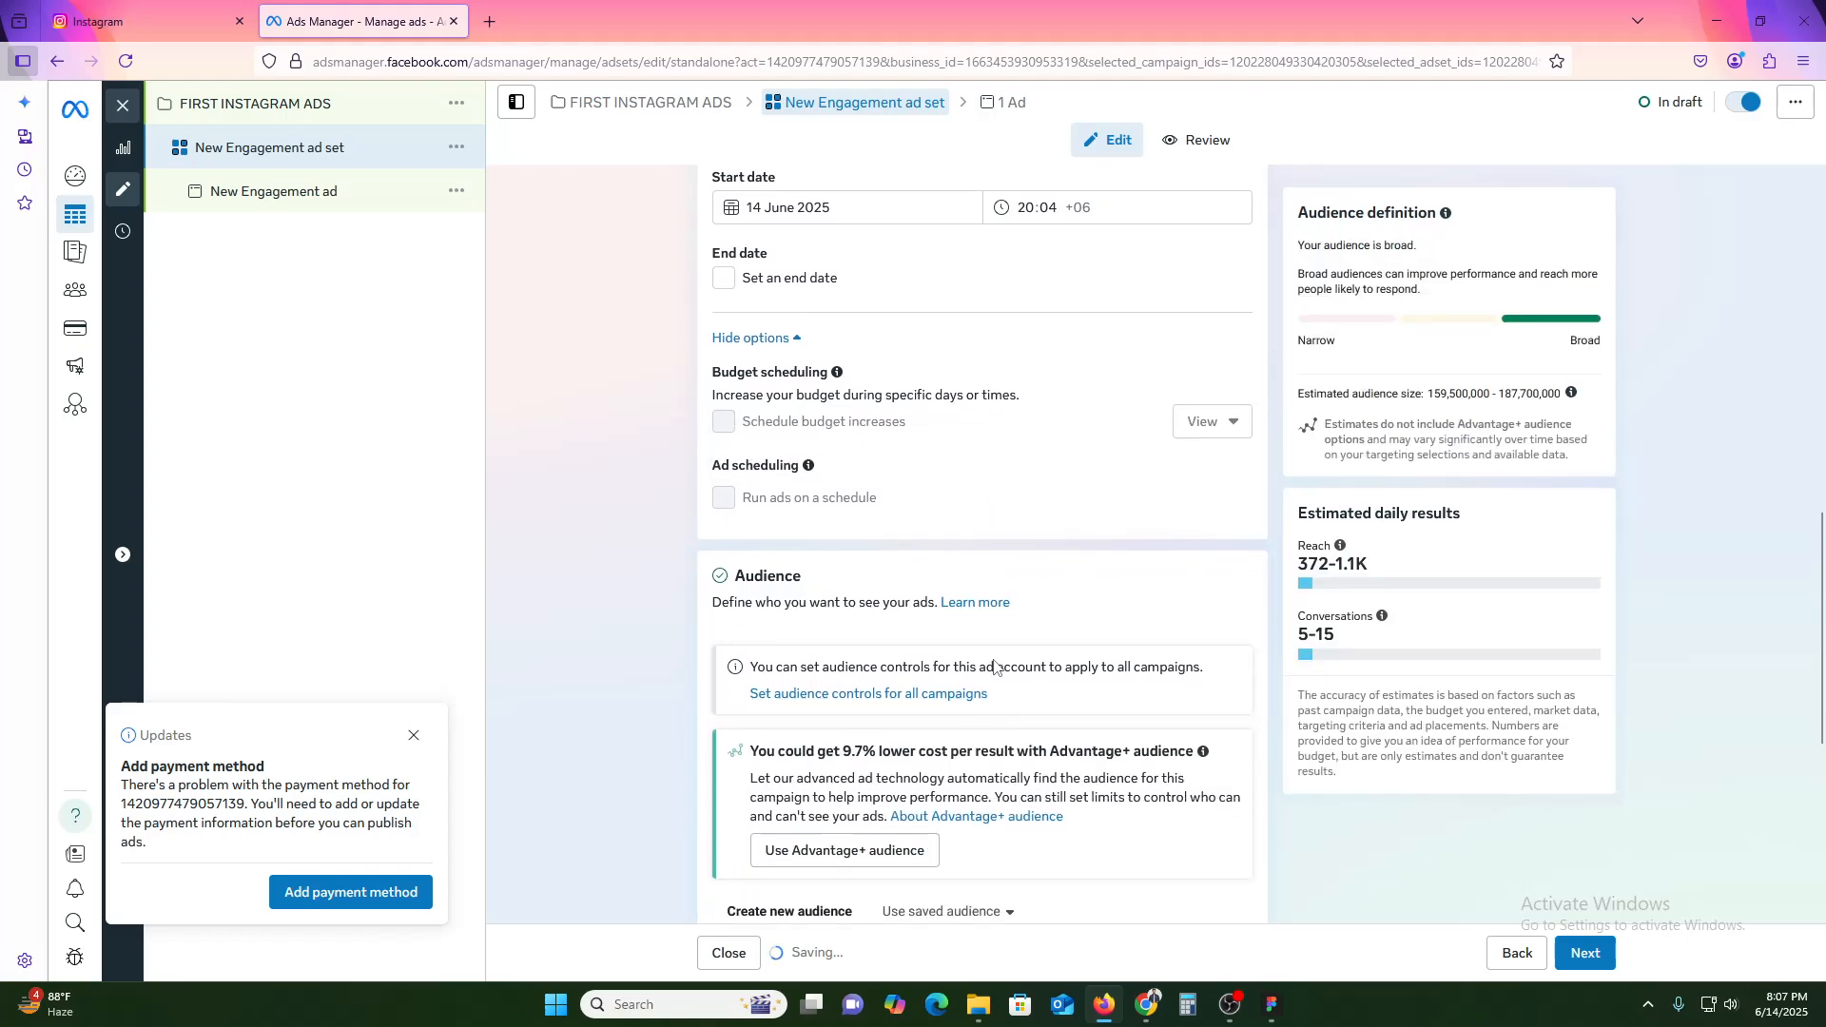
pyautogui.scroll(-2, 993, 665)
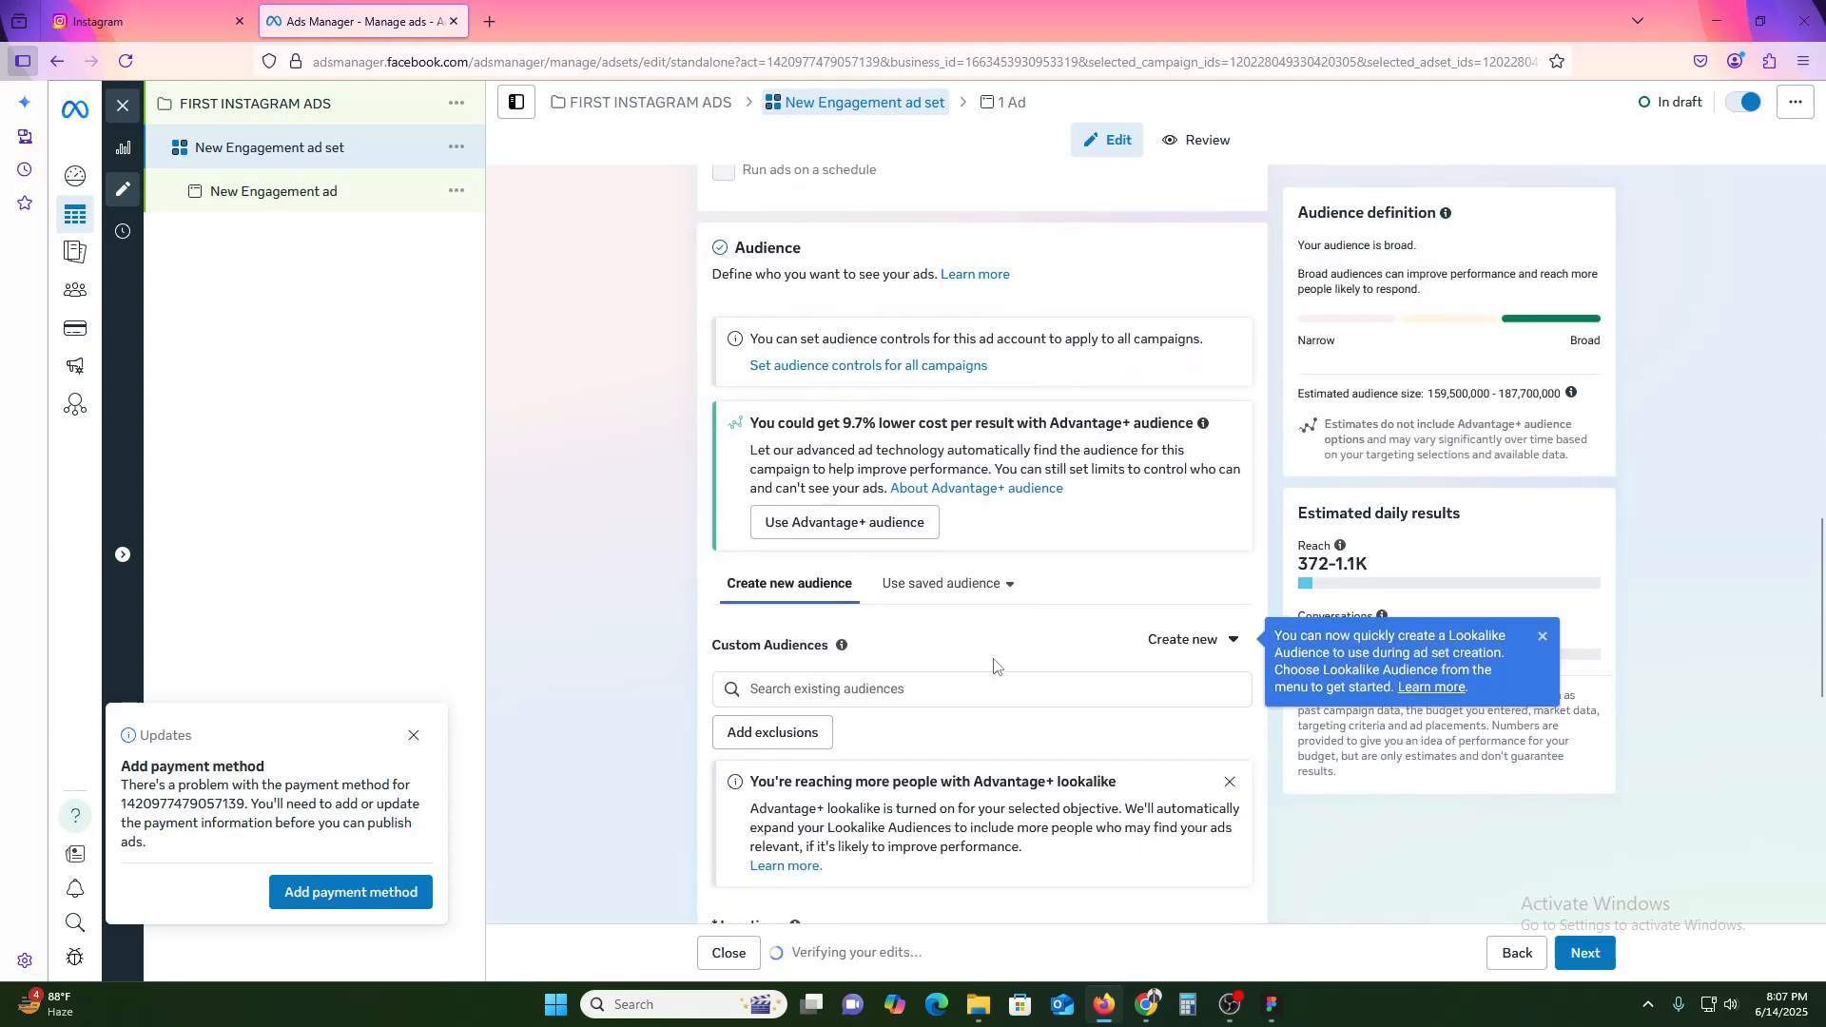
pyautogui.scroll(-6, 994, 666)
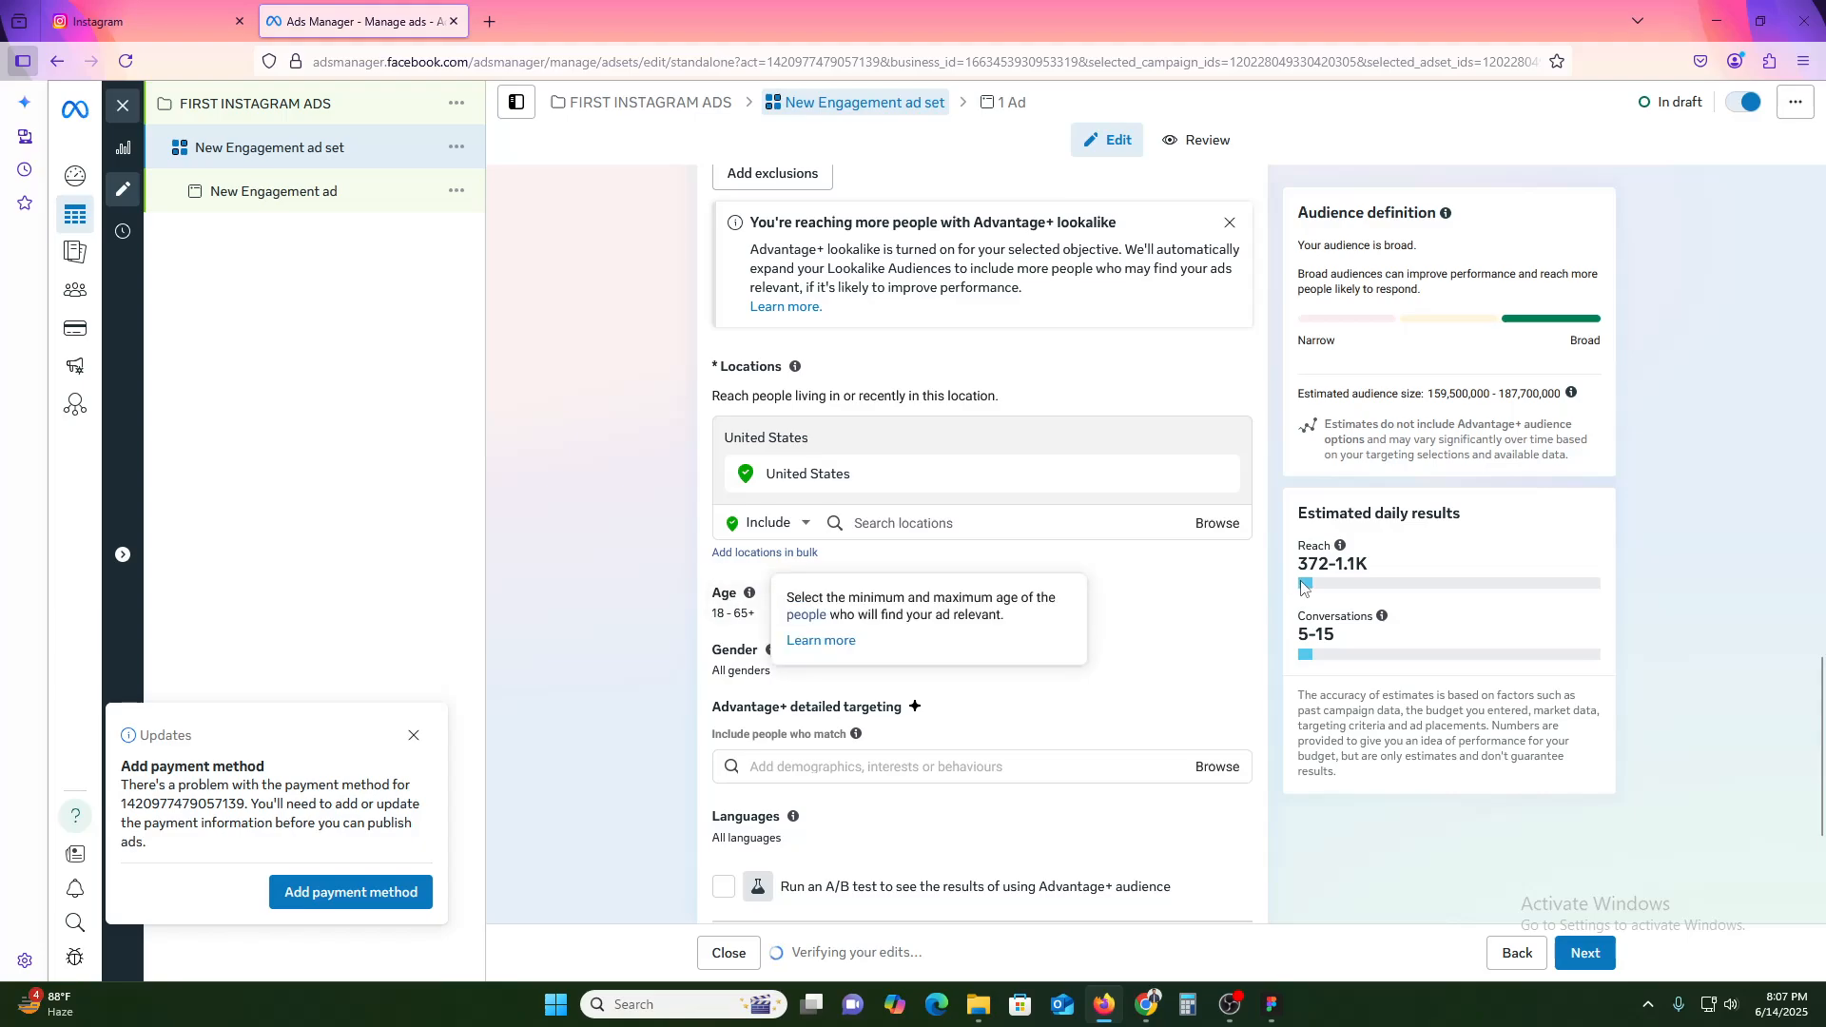
pyautogui.click(1220, 594)
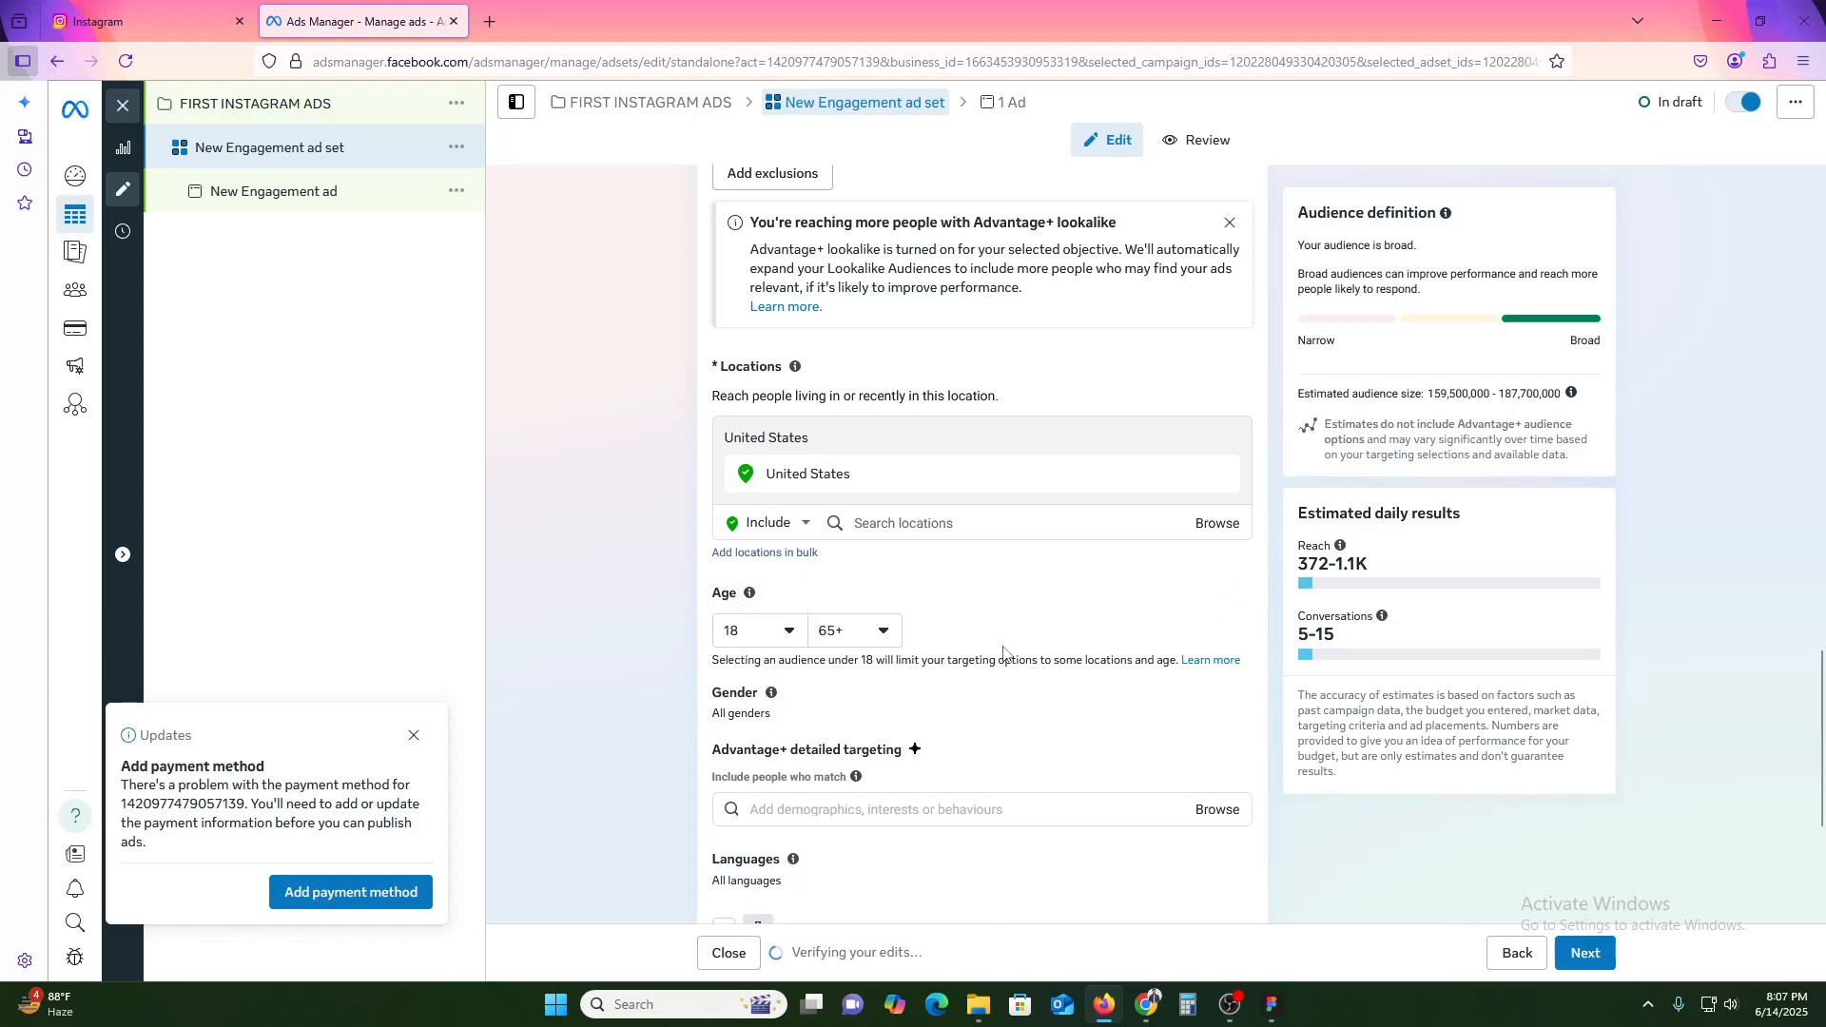
pyautogui.click(772, 638)
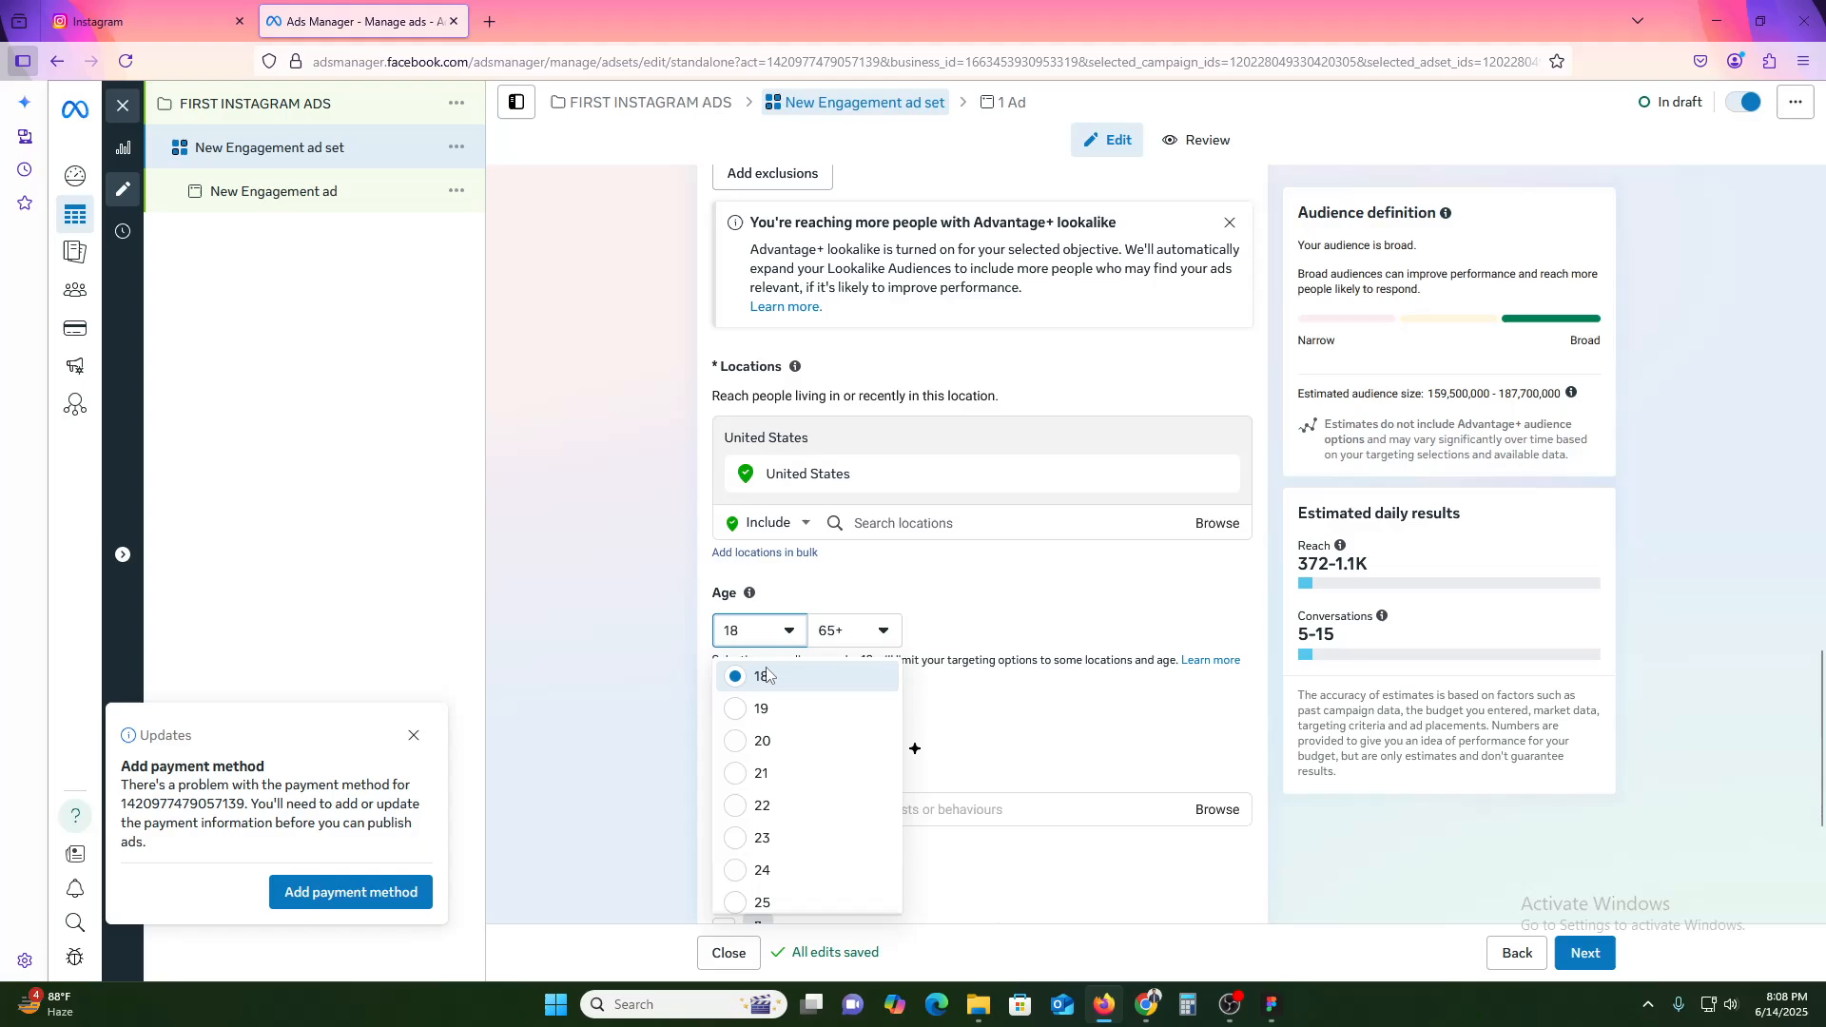
pyautogui.click(764, 807)
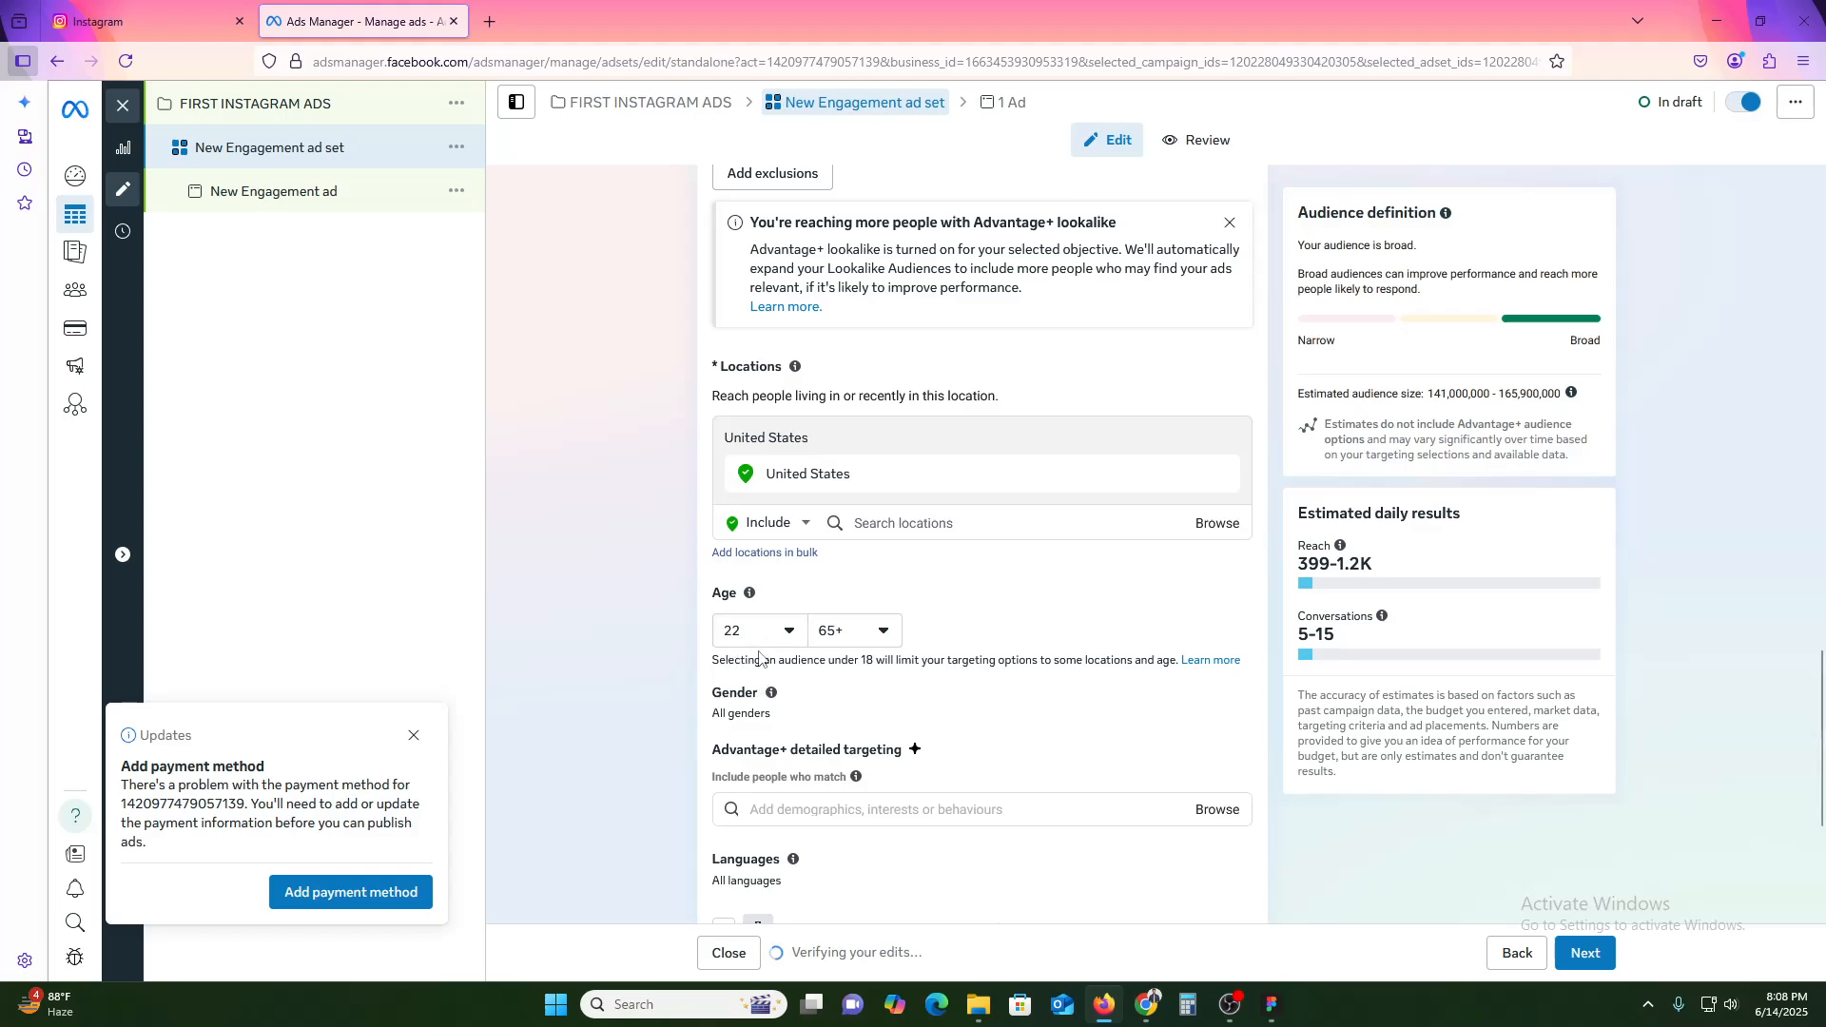
pyautogui.click(851, 641)
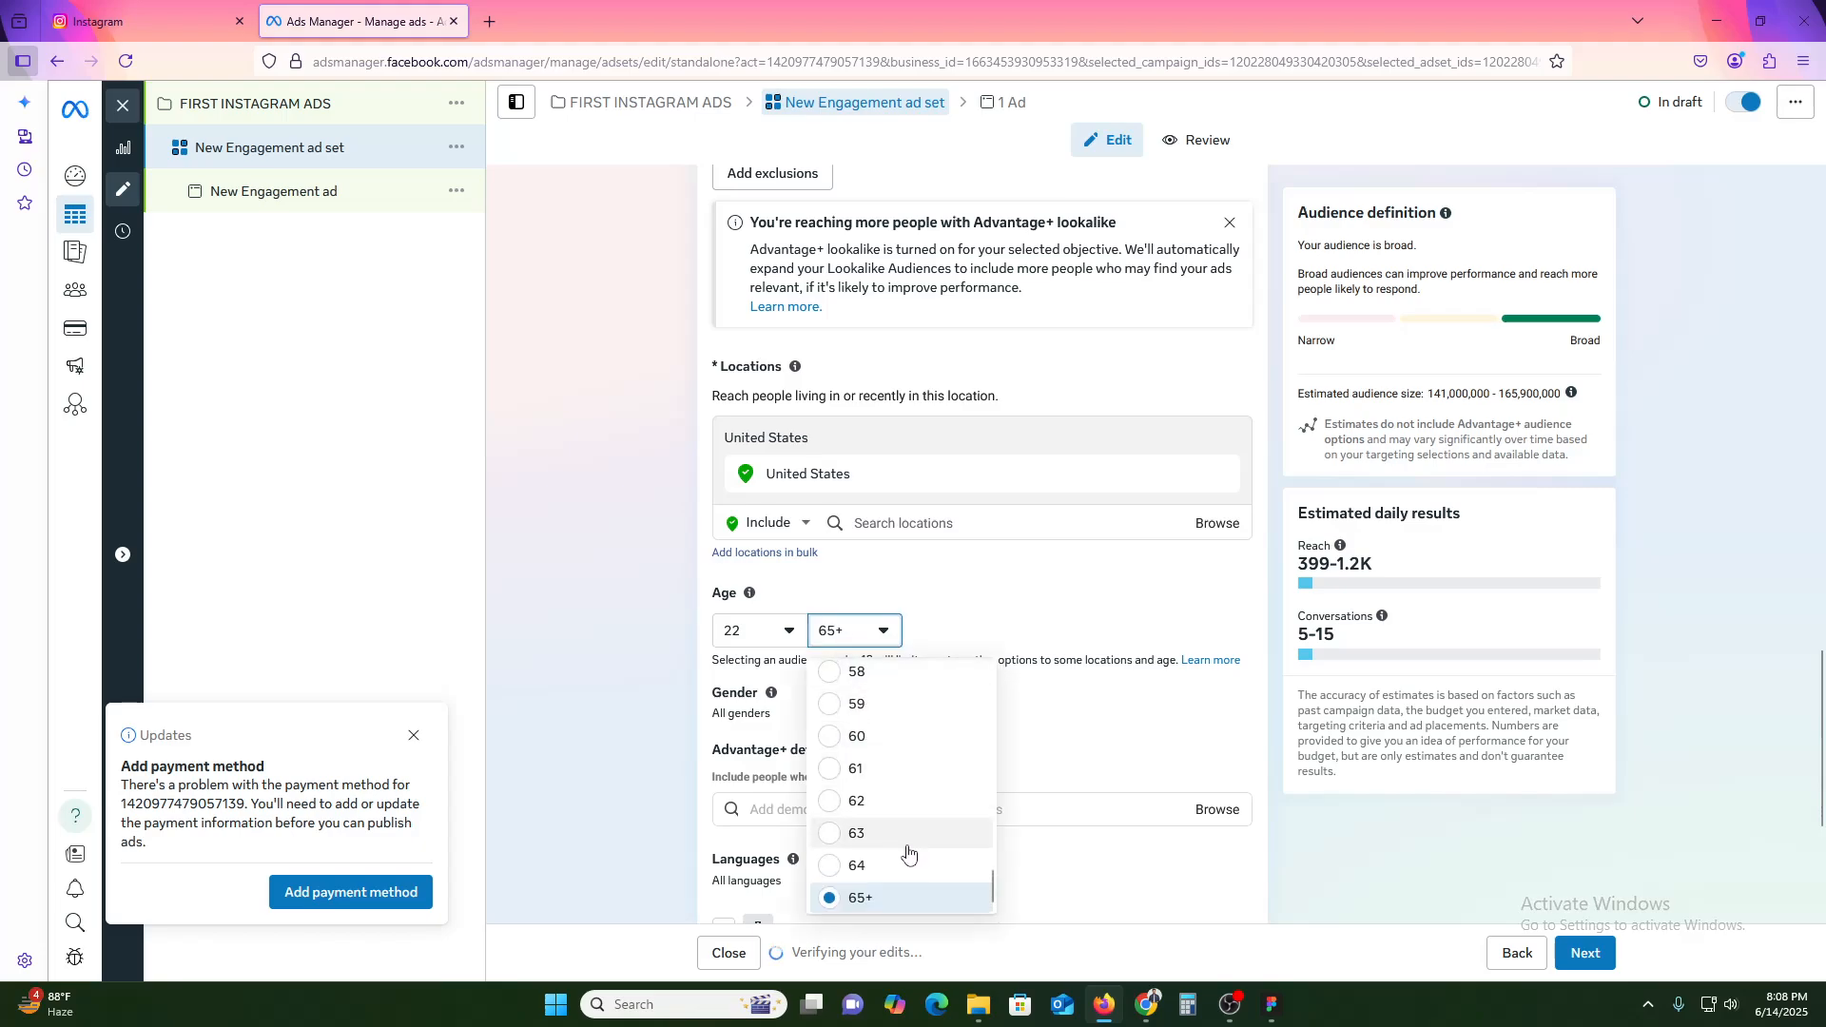
pyautogui.scroll(4, 904, 849)
pyautogui.click(899, 788)
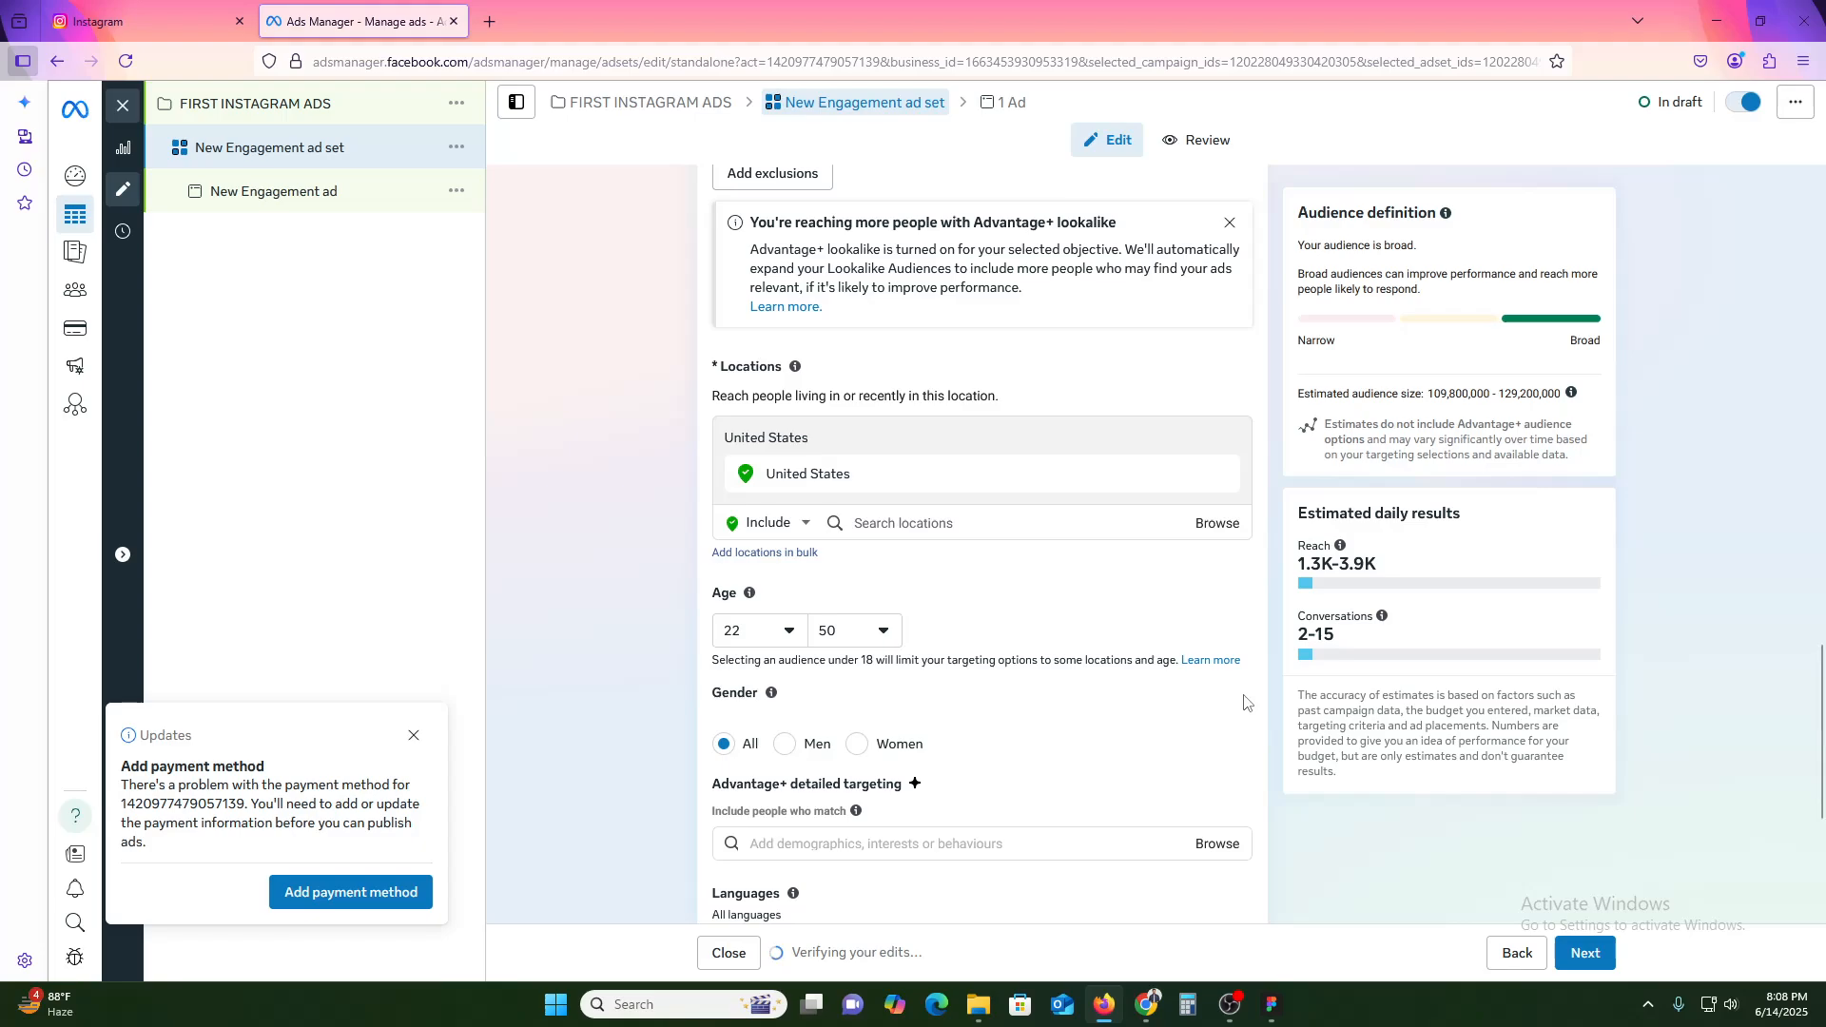
pyautogui.click(854, 746)
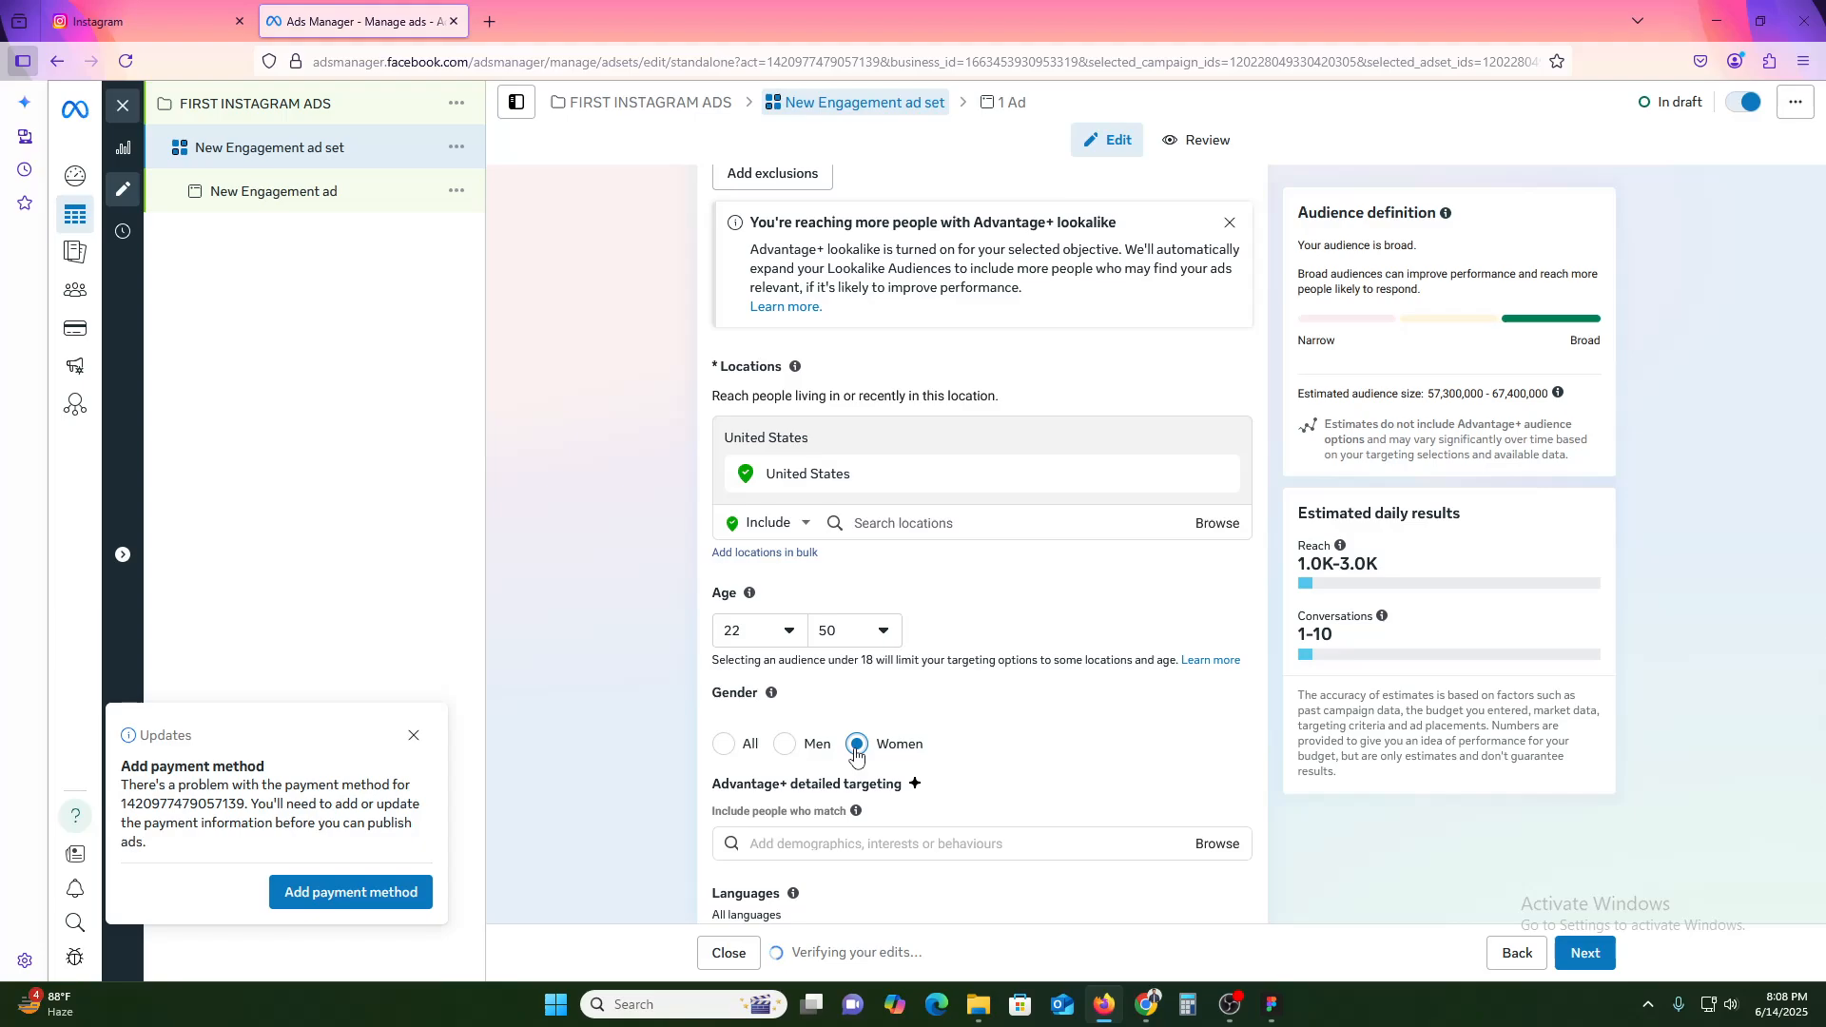
# Step: Search detailed targeting for "online shopp" and add the Online shopping (retail) interest to the audience
pyautogui.scroll(-3, 960, 727)
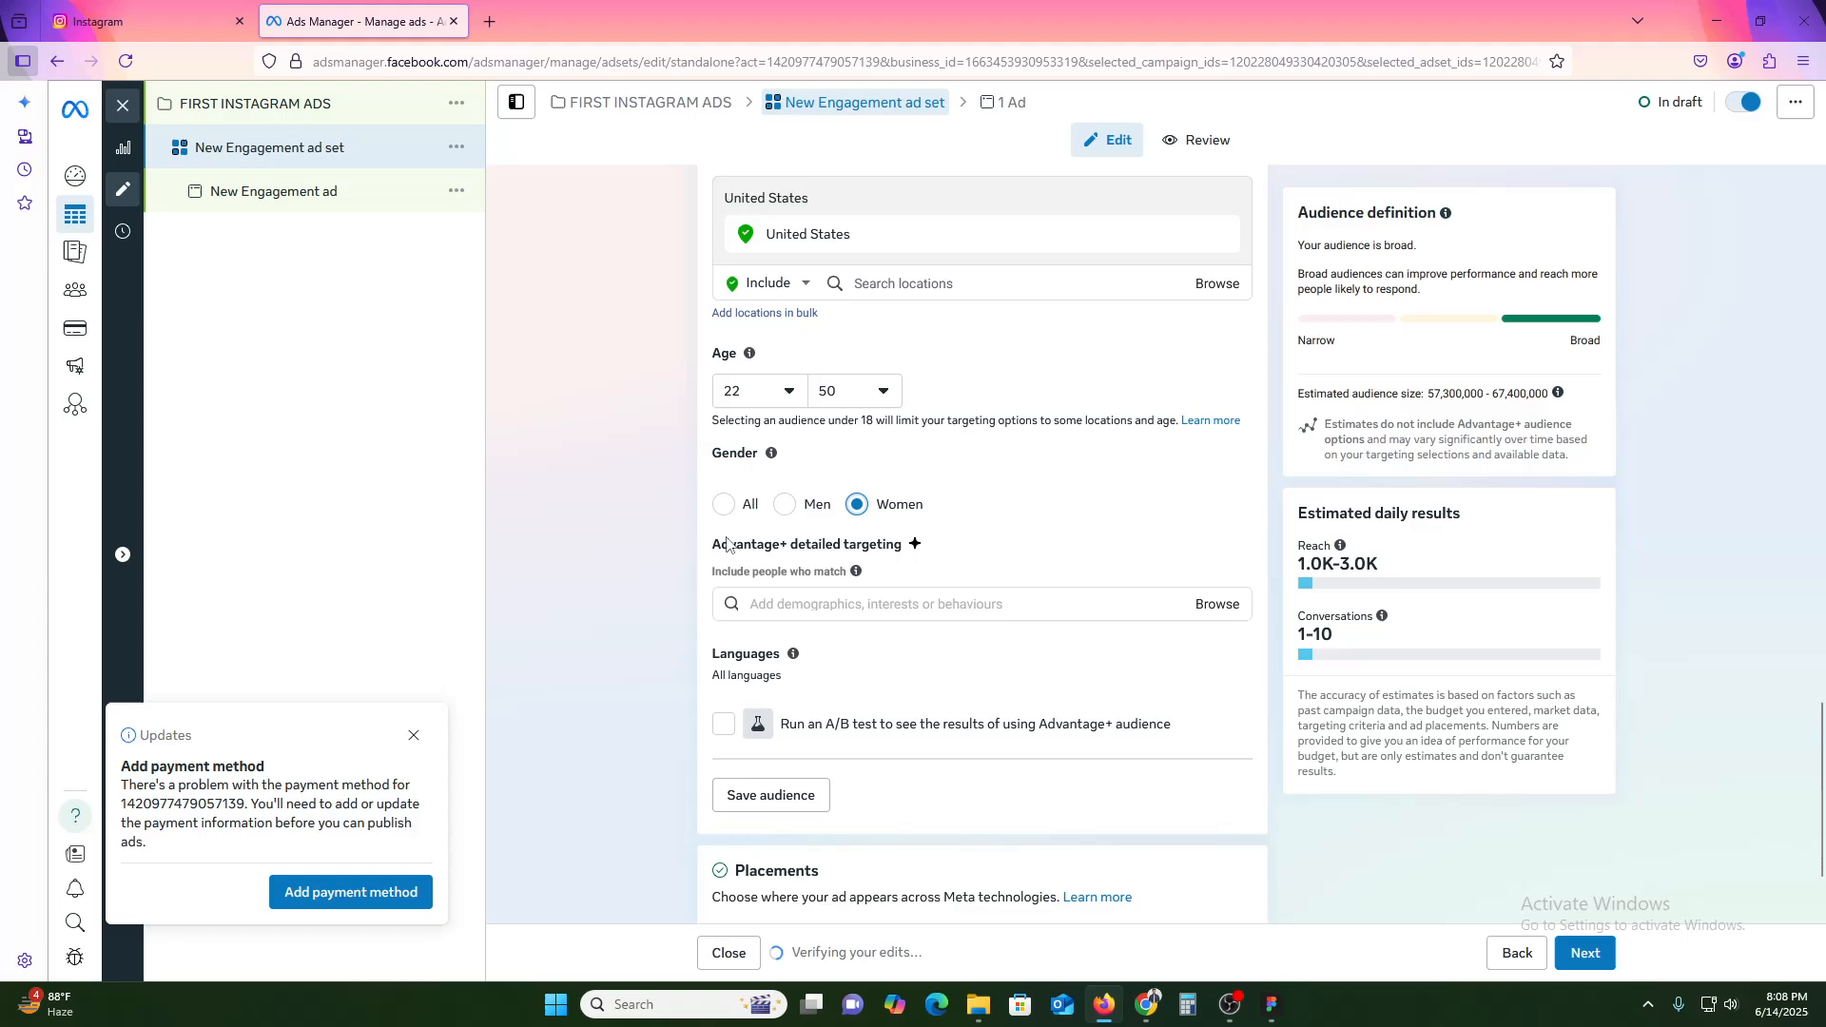
pyautogui.moveTo(728, 544); pyautogui.dragTo(867, 550)
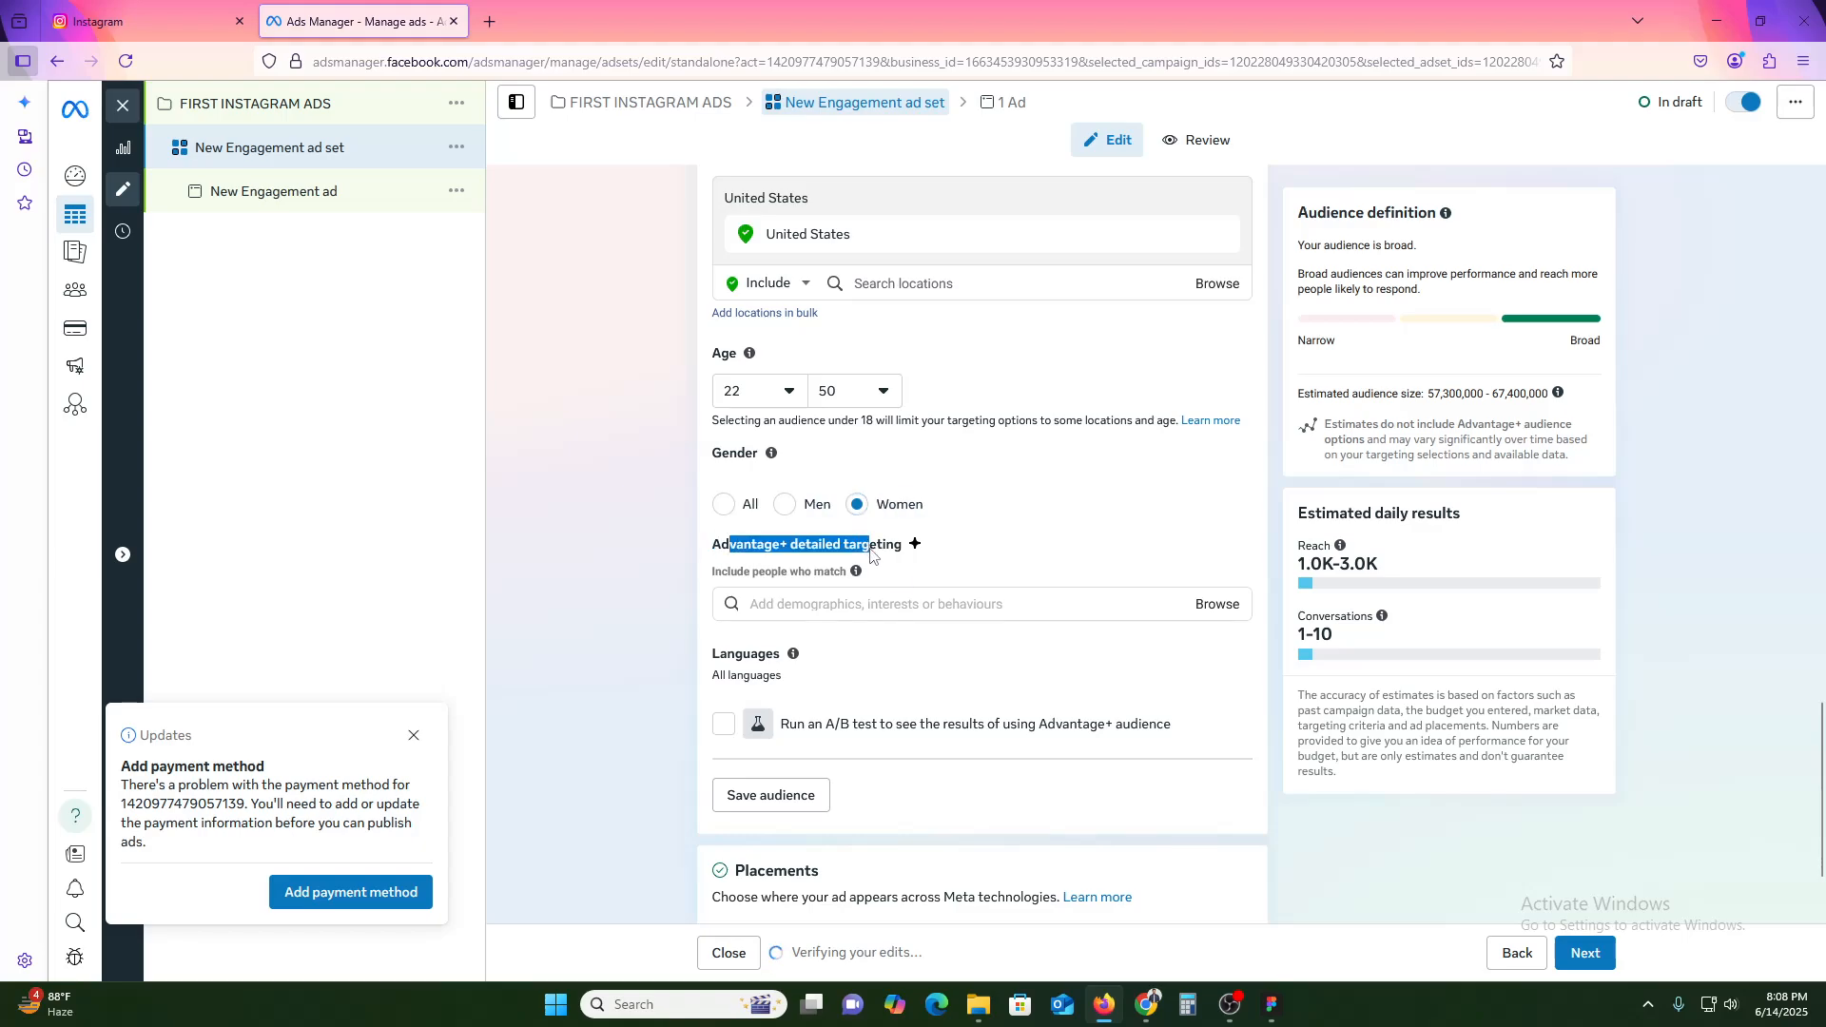
pyautogui.click(870, 553)
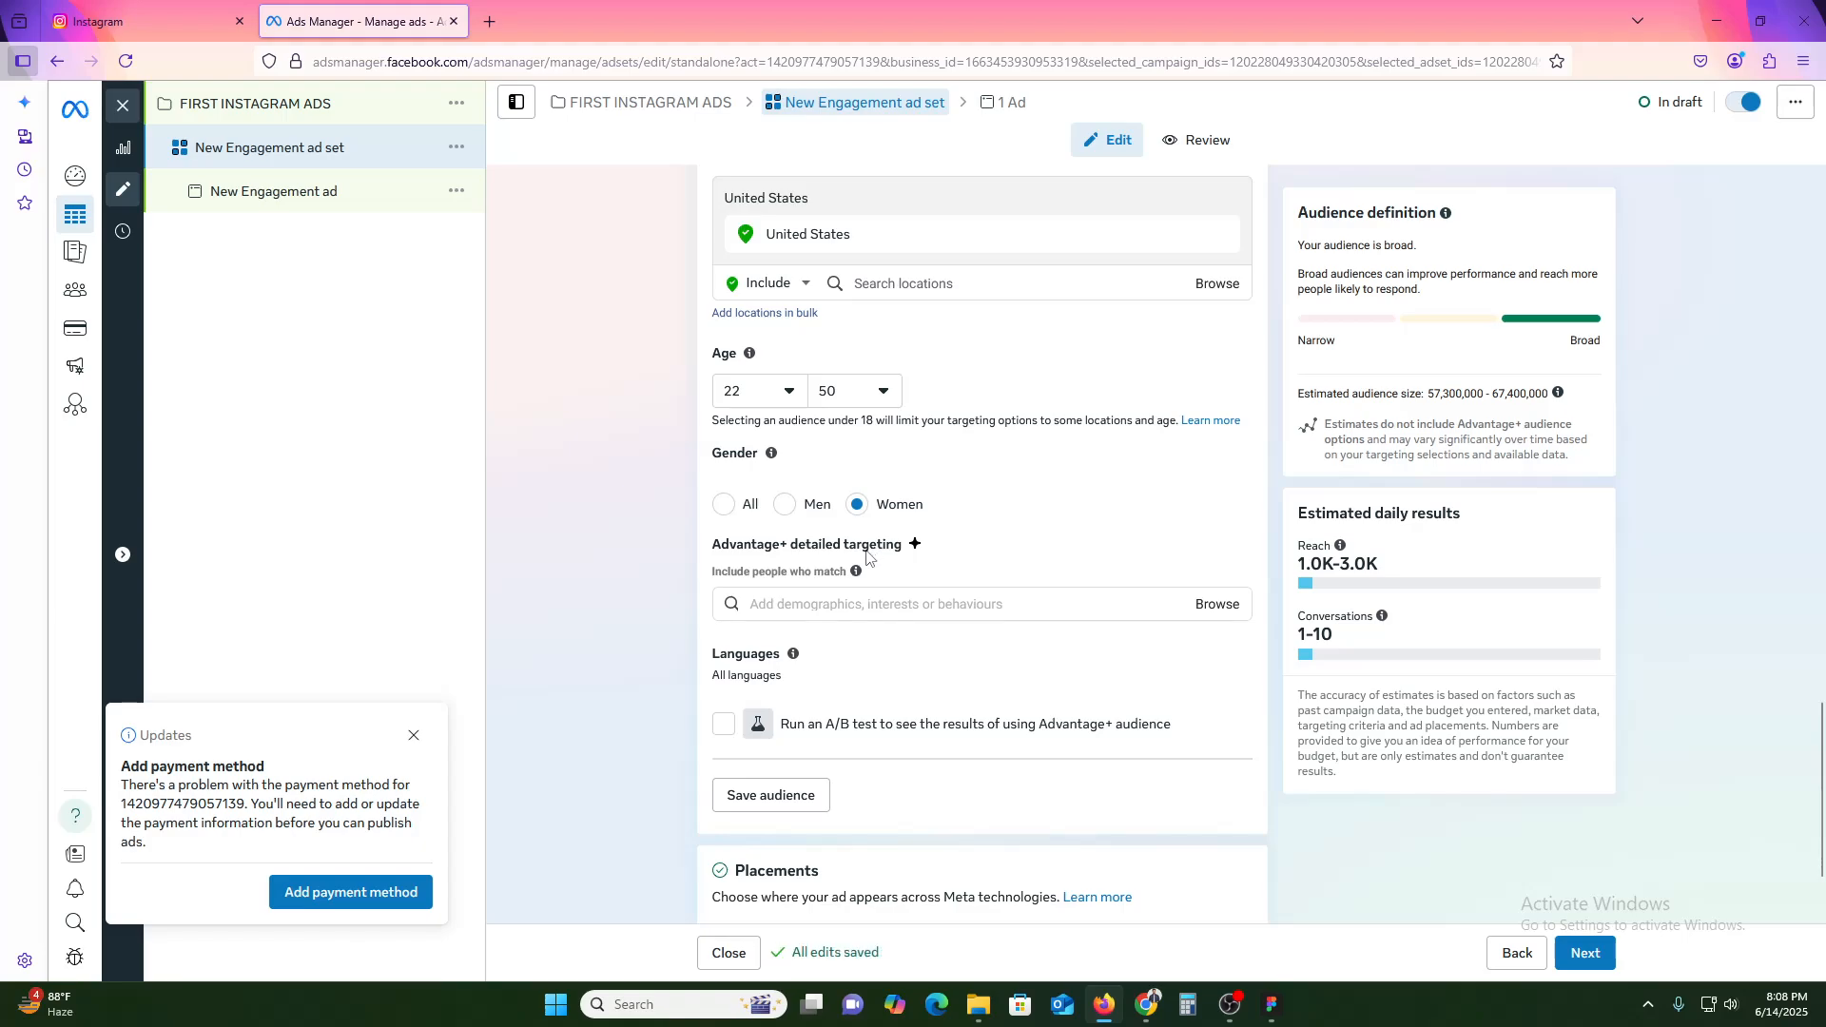
pyautogui.click(878, 605)
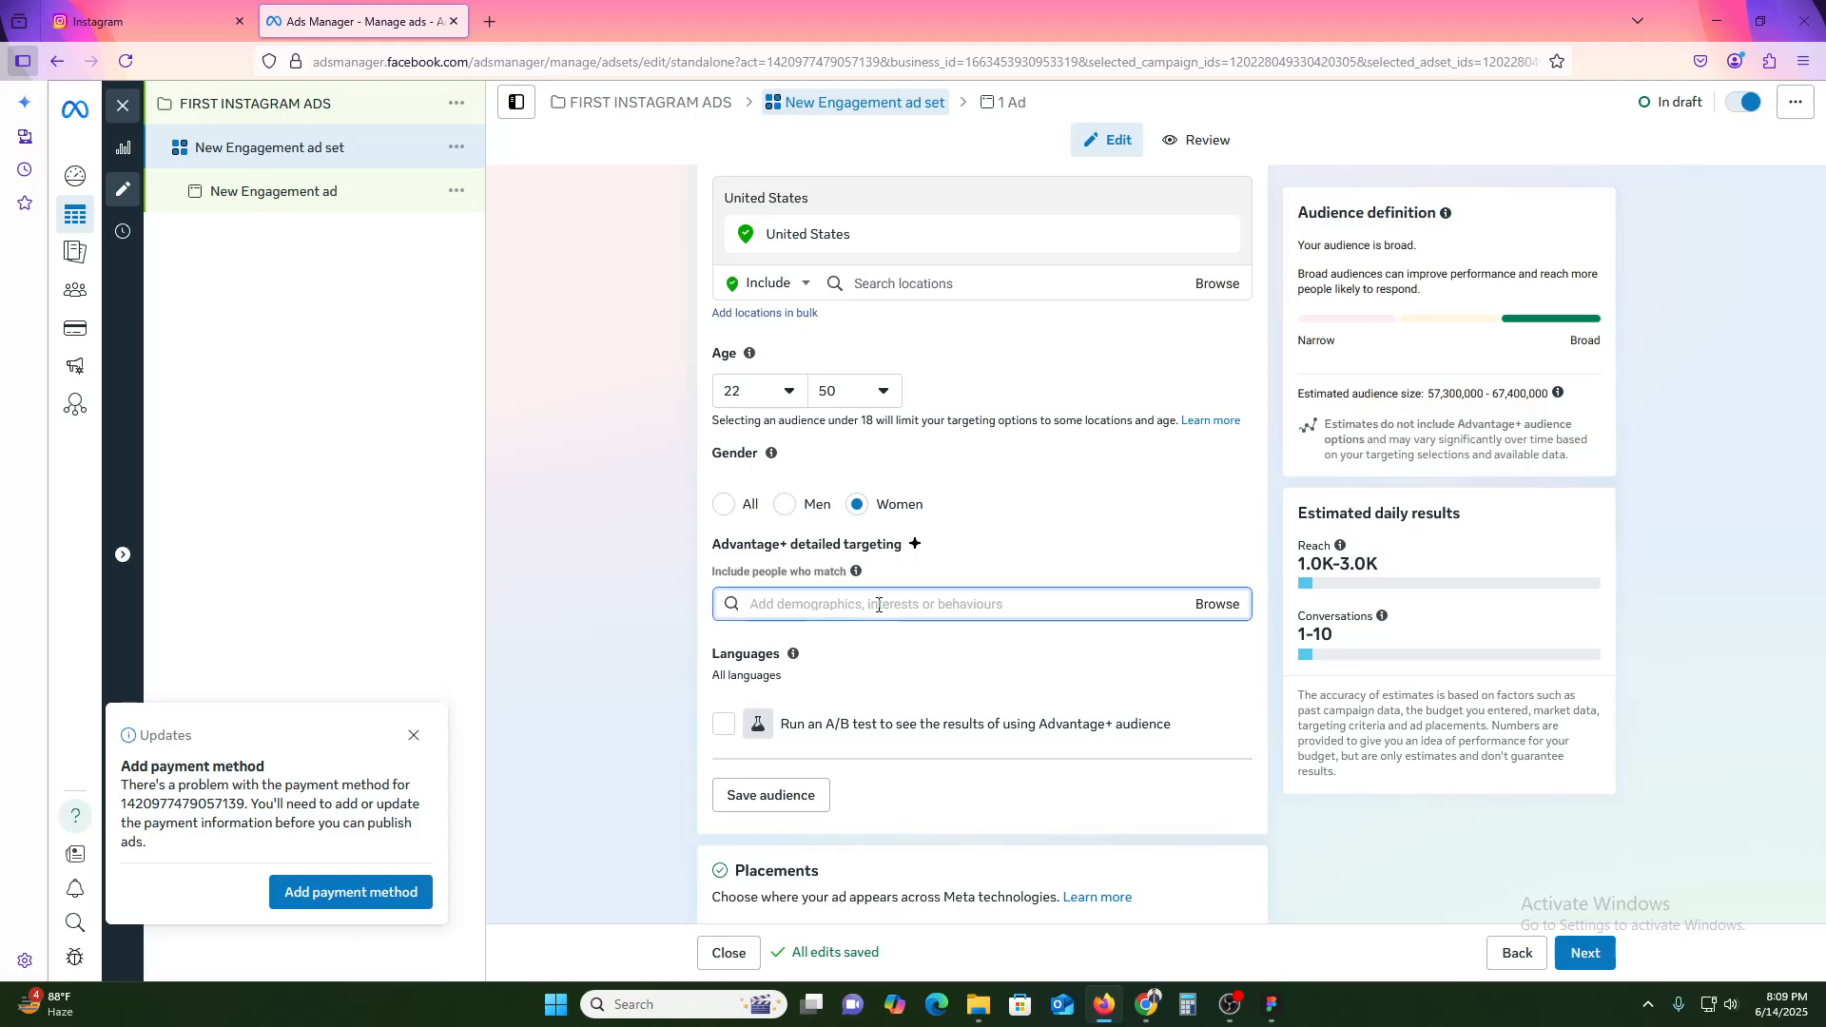
pyautogui.write('onlnes')
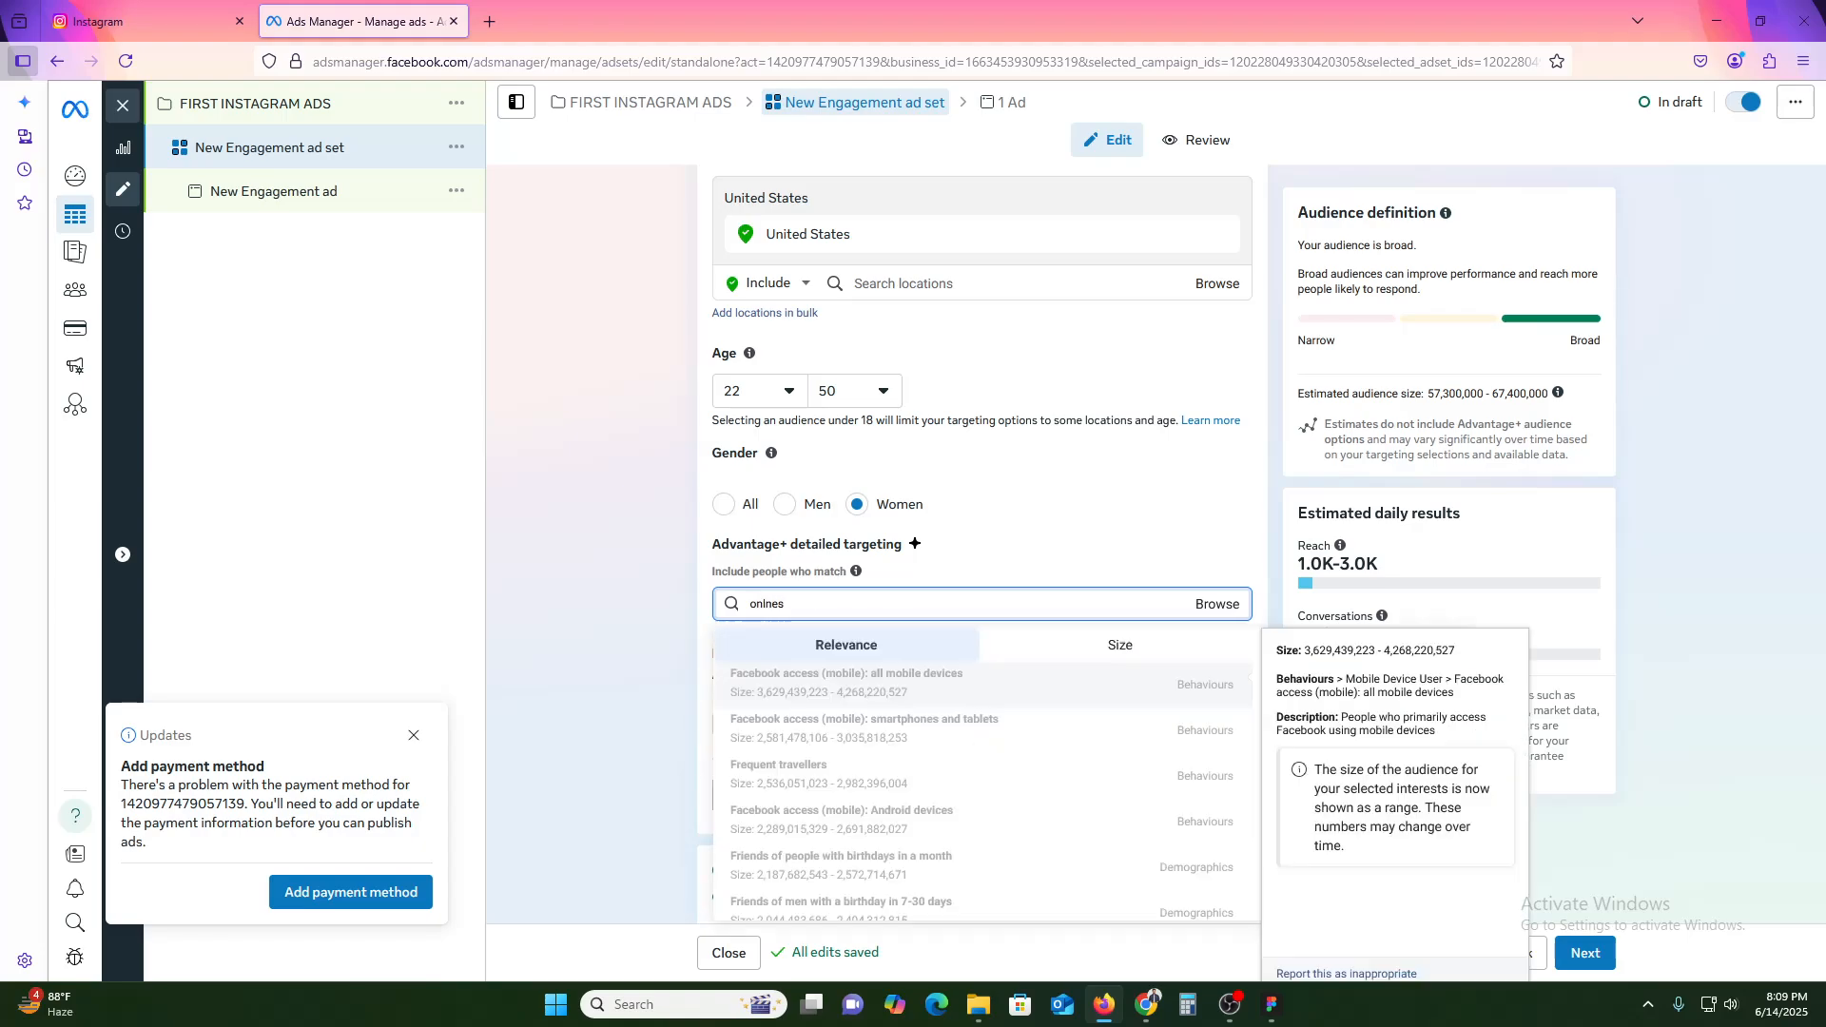
pyautogui.press('BackSpace')
pyautogui.press('BackSpace')
pyautogui.press('BackSpace')
pyautogui.write('ine s')
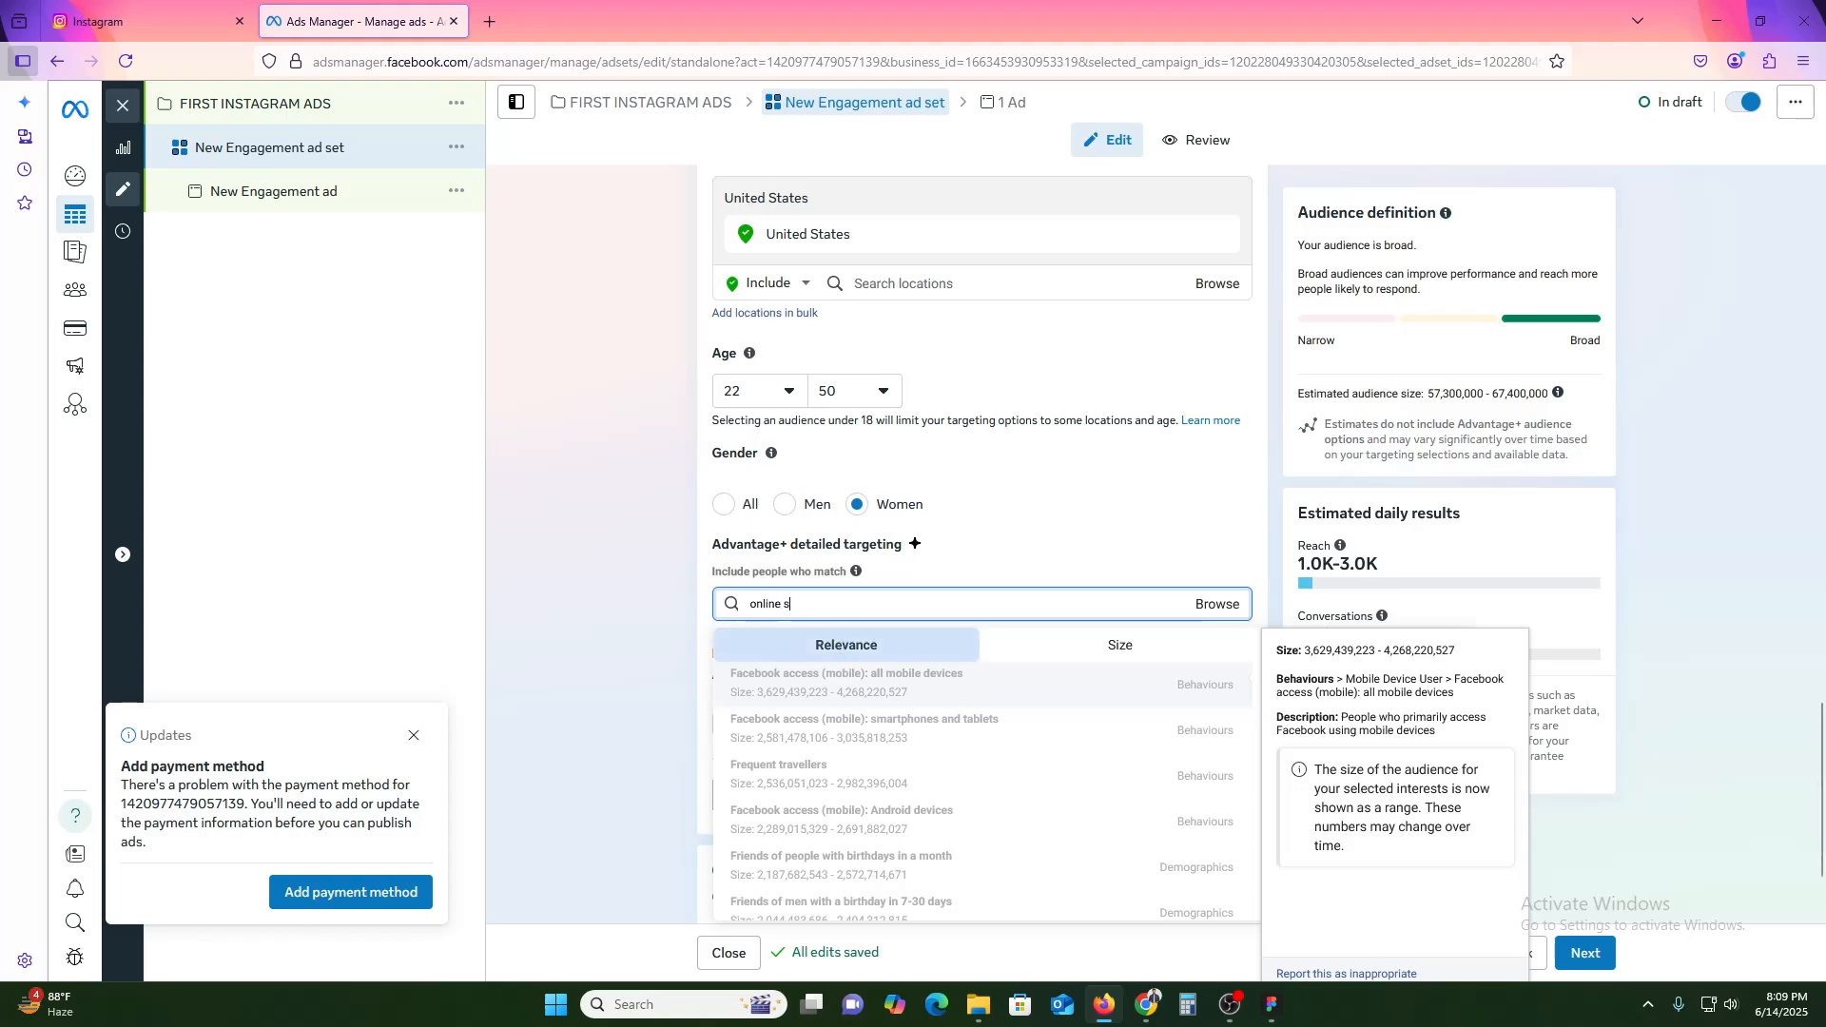
pyautogui.write('hopp')
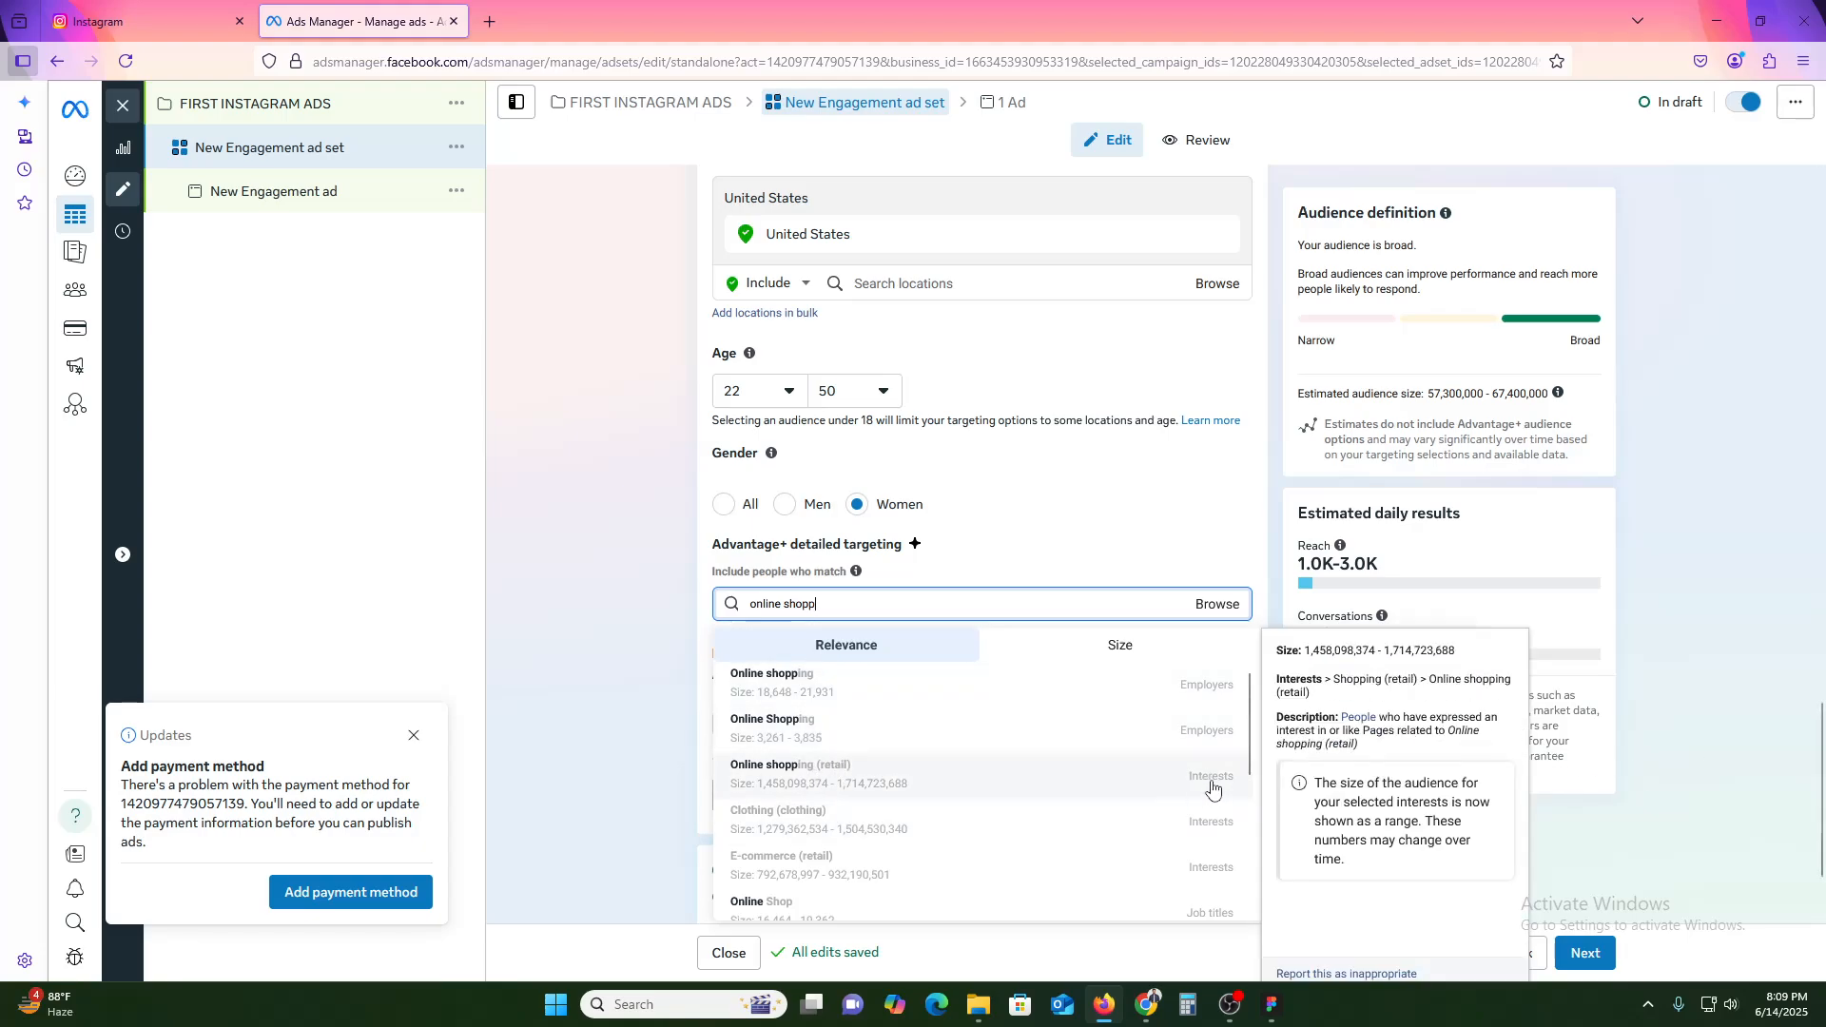
pyautogui.click(811, 787)
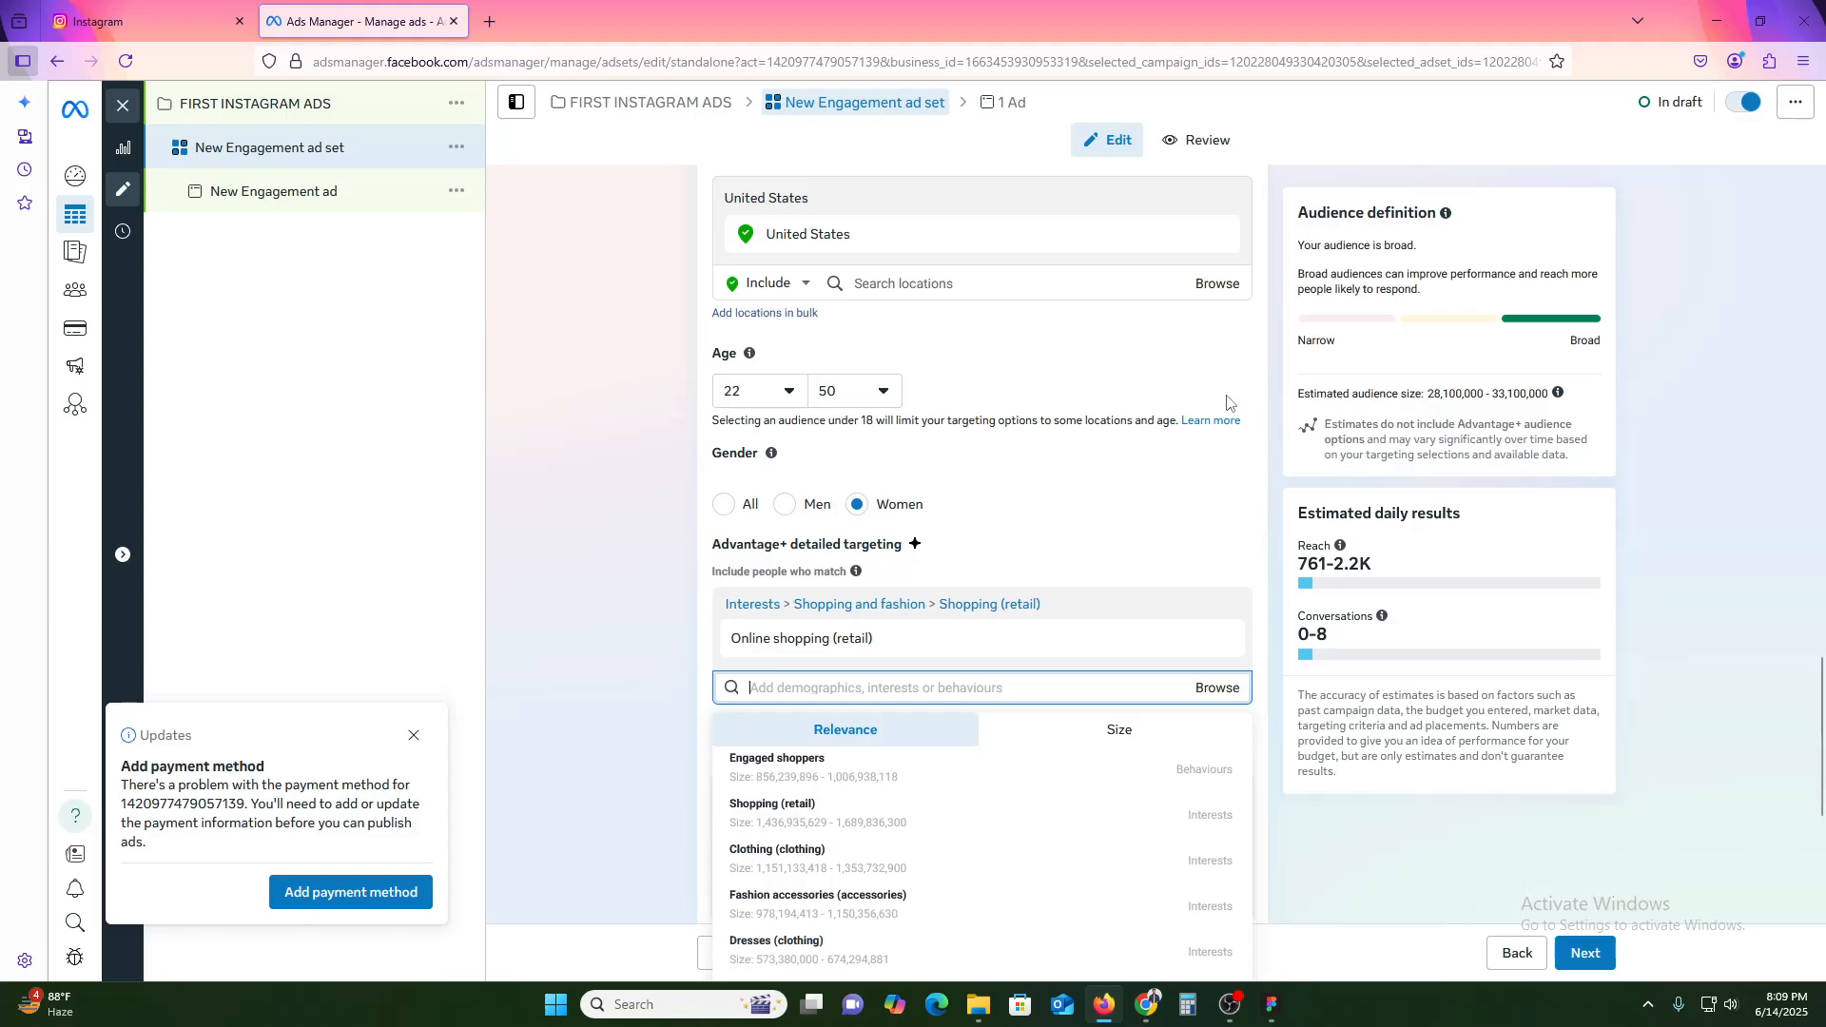
pyautogui.click(619, 490)
# Step: Try manual placements for the ad set, return to Advantage+ placements and continue to the ad level
pyautogui.scroll(-5, 619, 491)
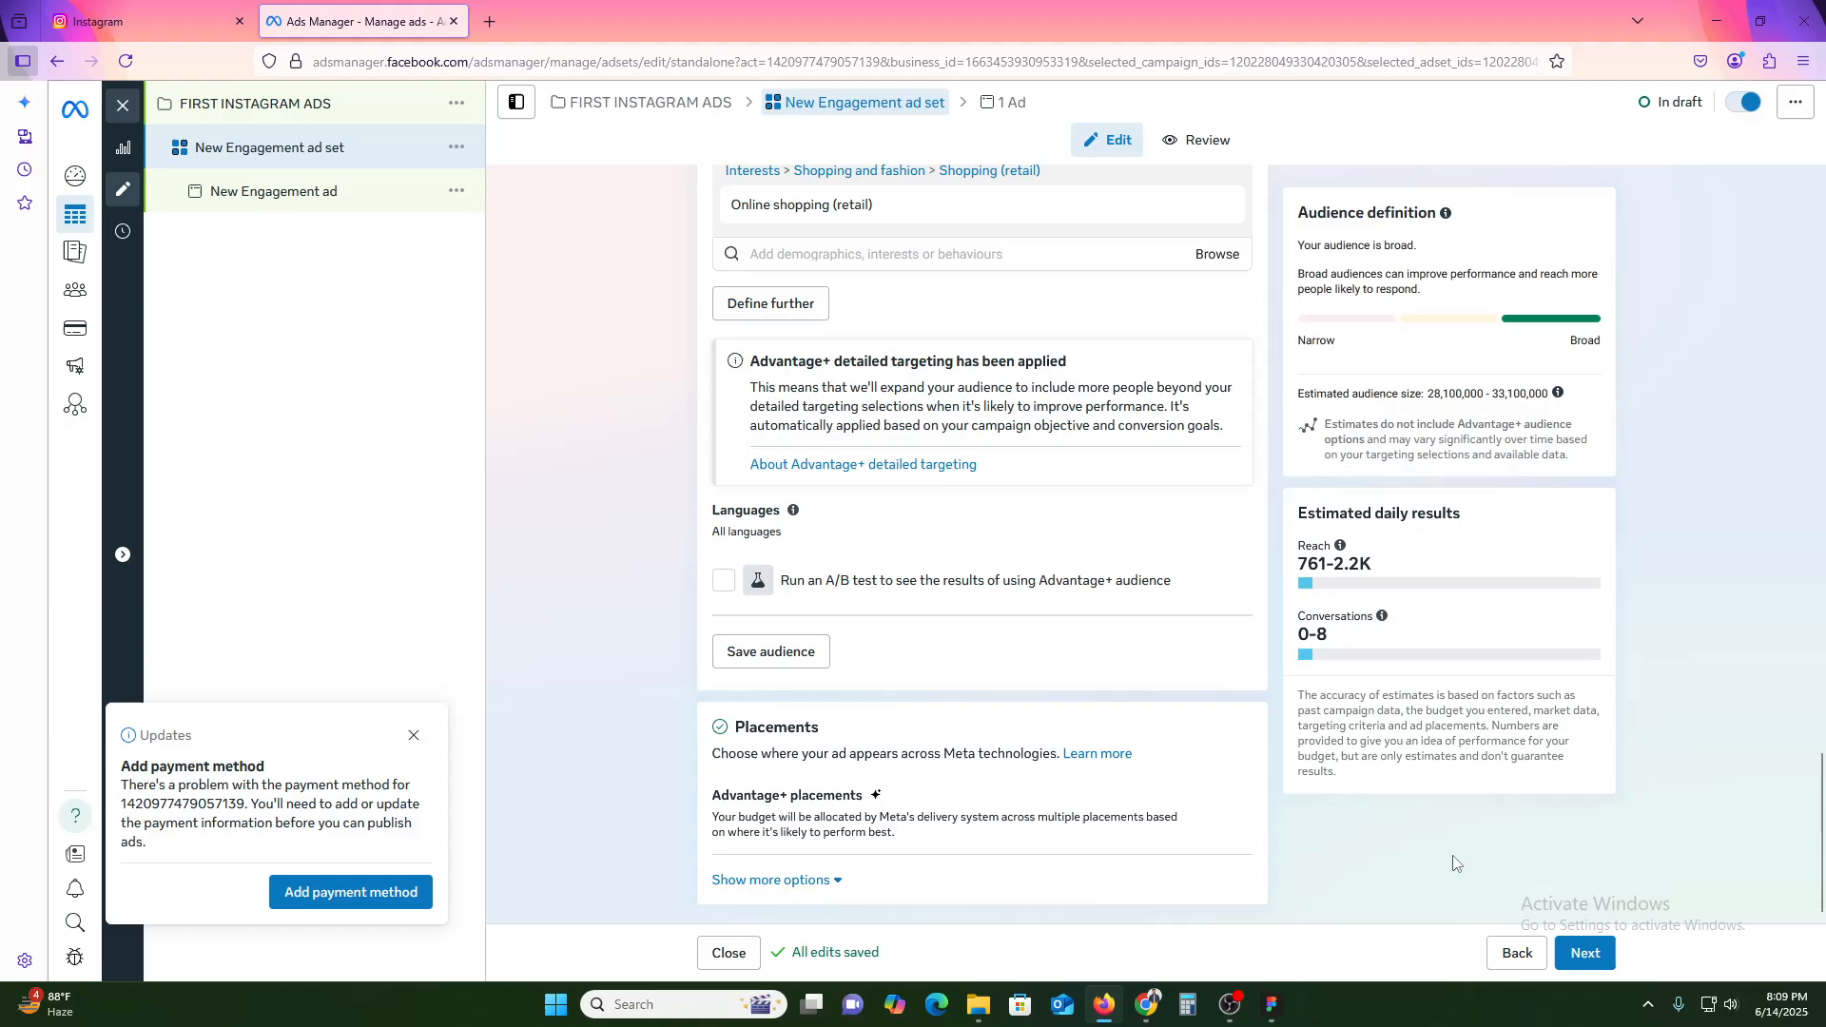
pyautogui.click(1228, 804)
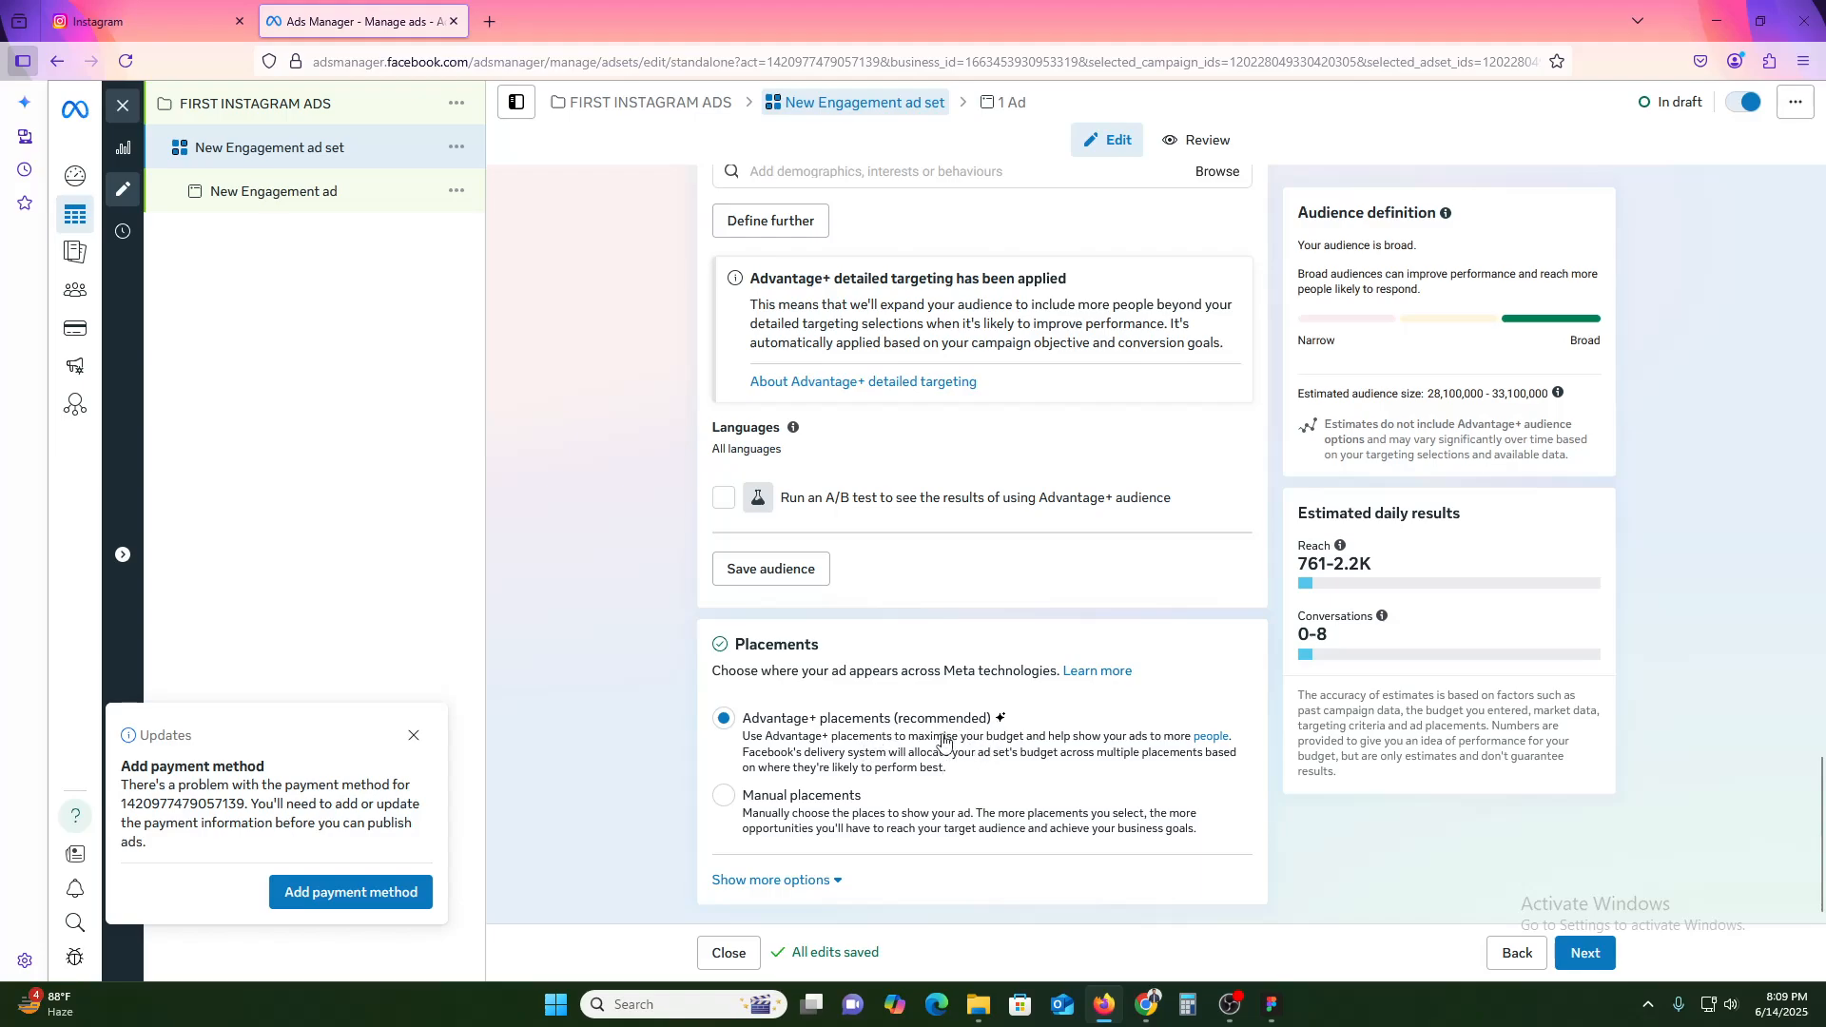
pyautogui.click(808, 813)
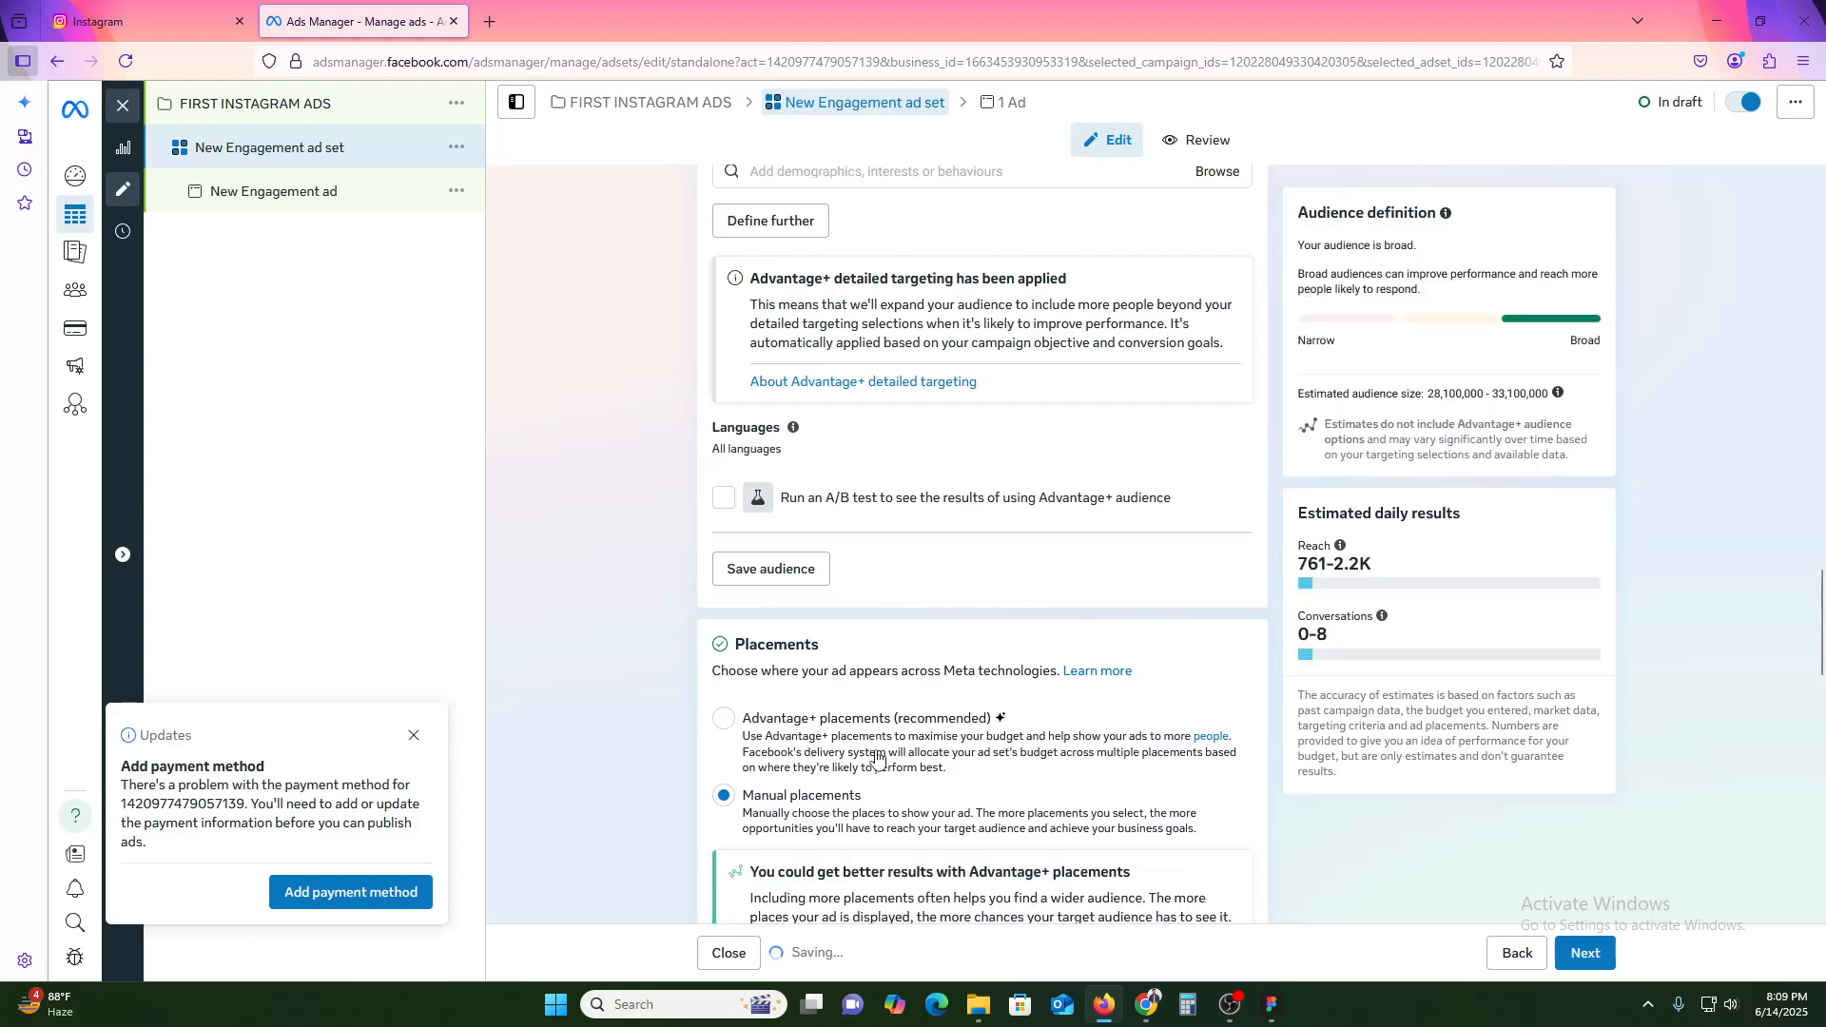
pyautogui.click(824, 746)
pyautogui.click(1583, 955)
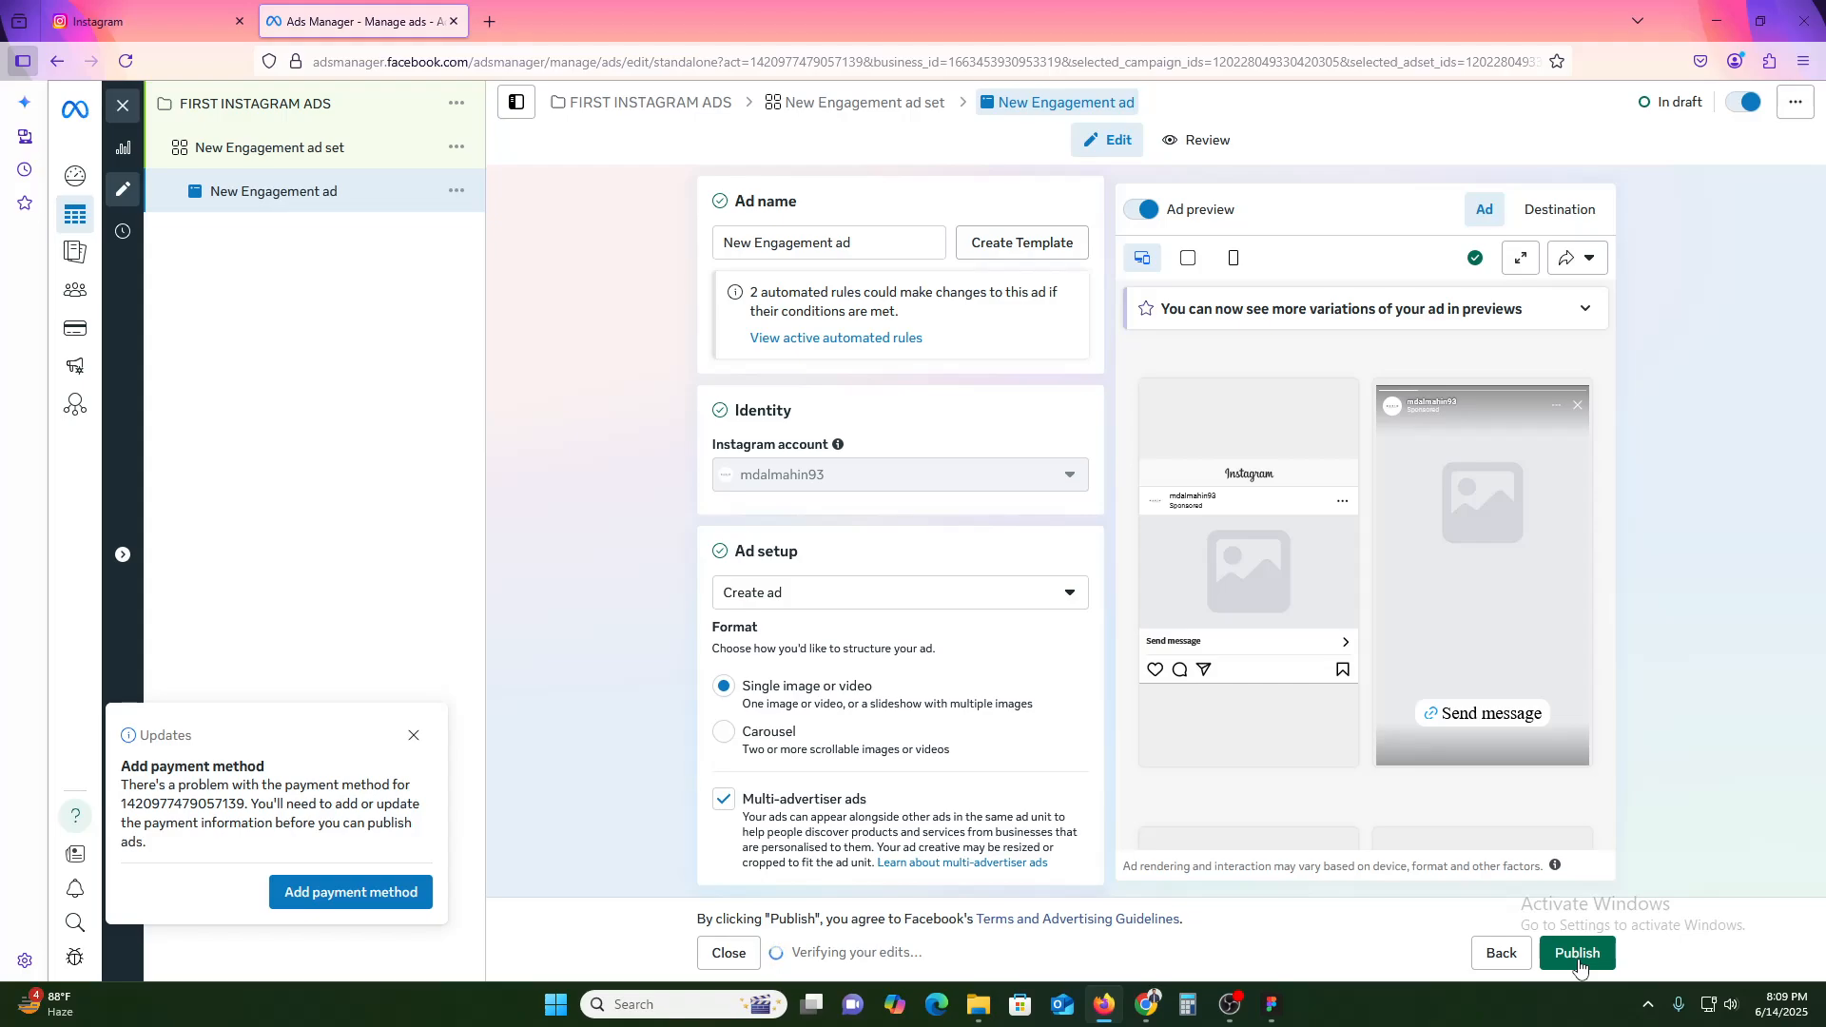
# Step: Set the ad setup to Use existing post and select the headphones photo post from 27 May 2025
pyautogui.click(787, 591)
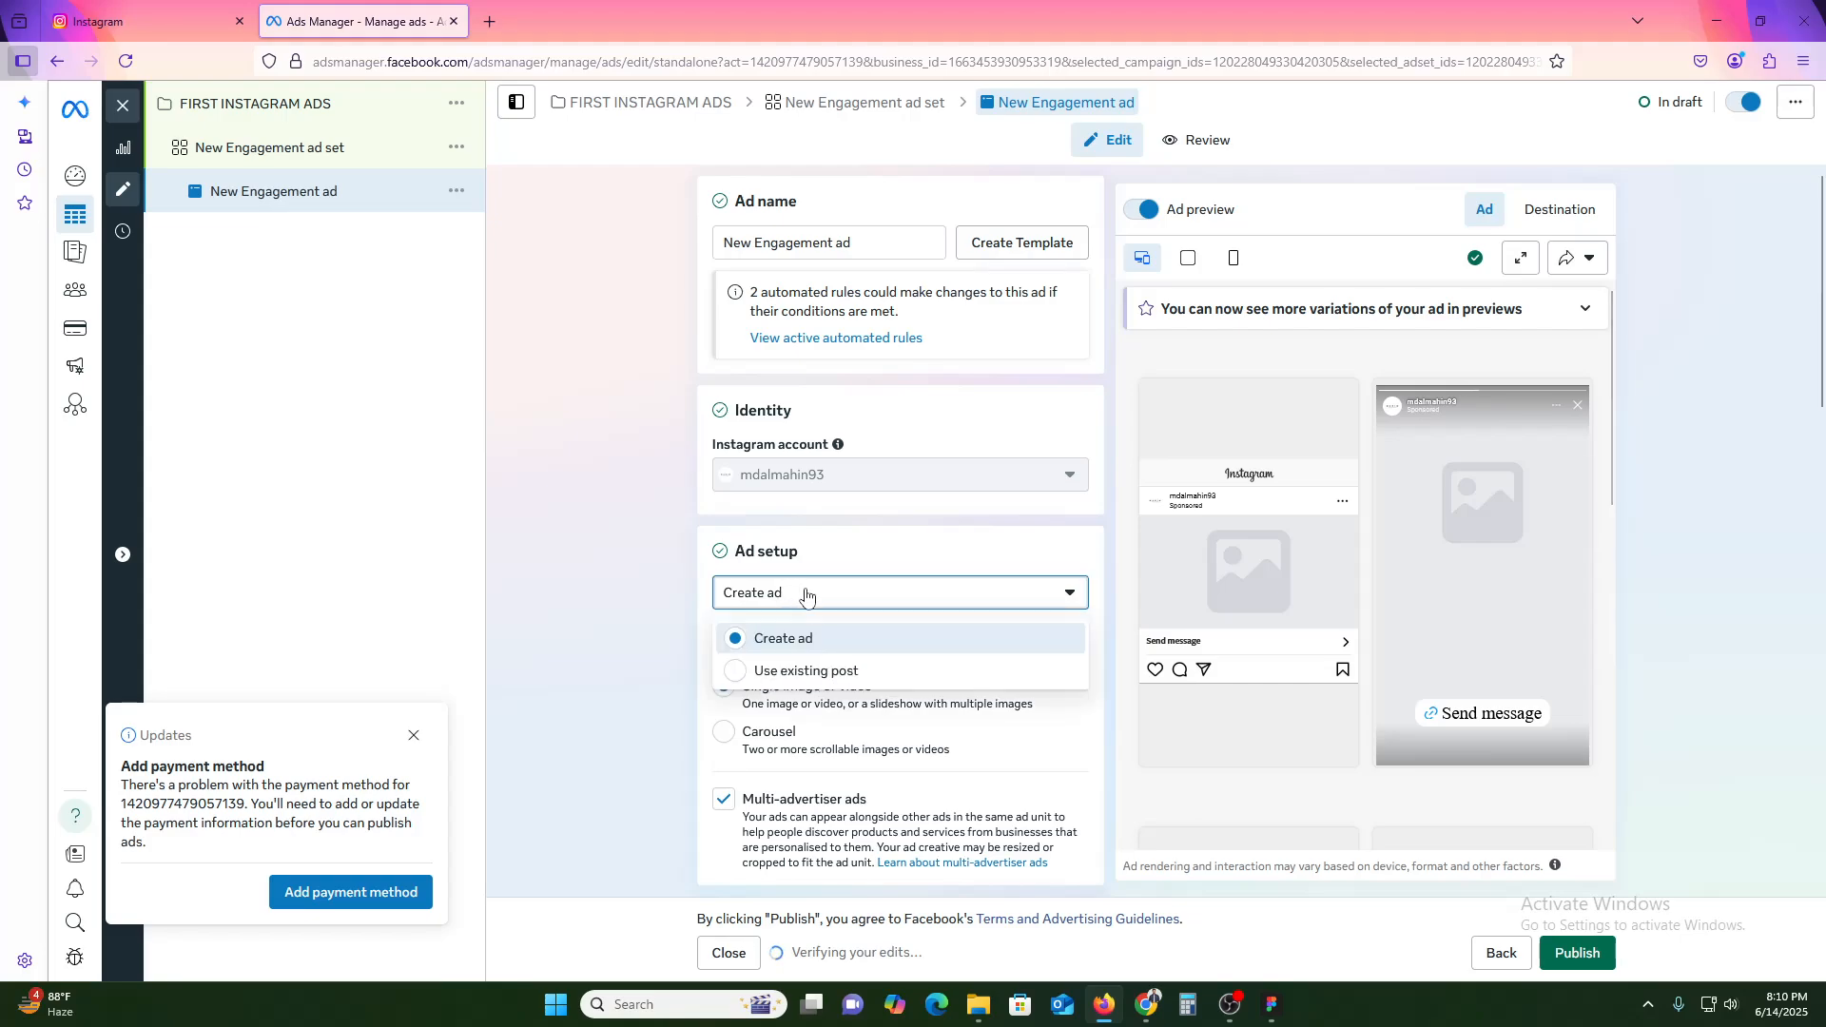
pyautogui.click(818, 672)
pyautogui.scroll(-3, 908, 733)
pyautogui.click(799, 613)
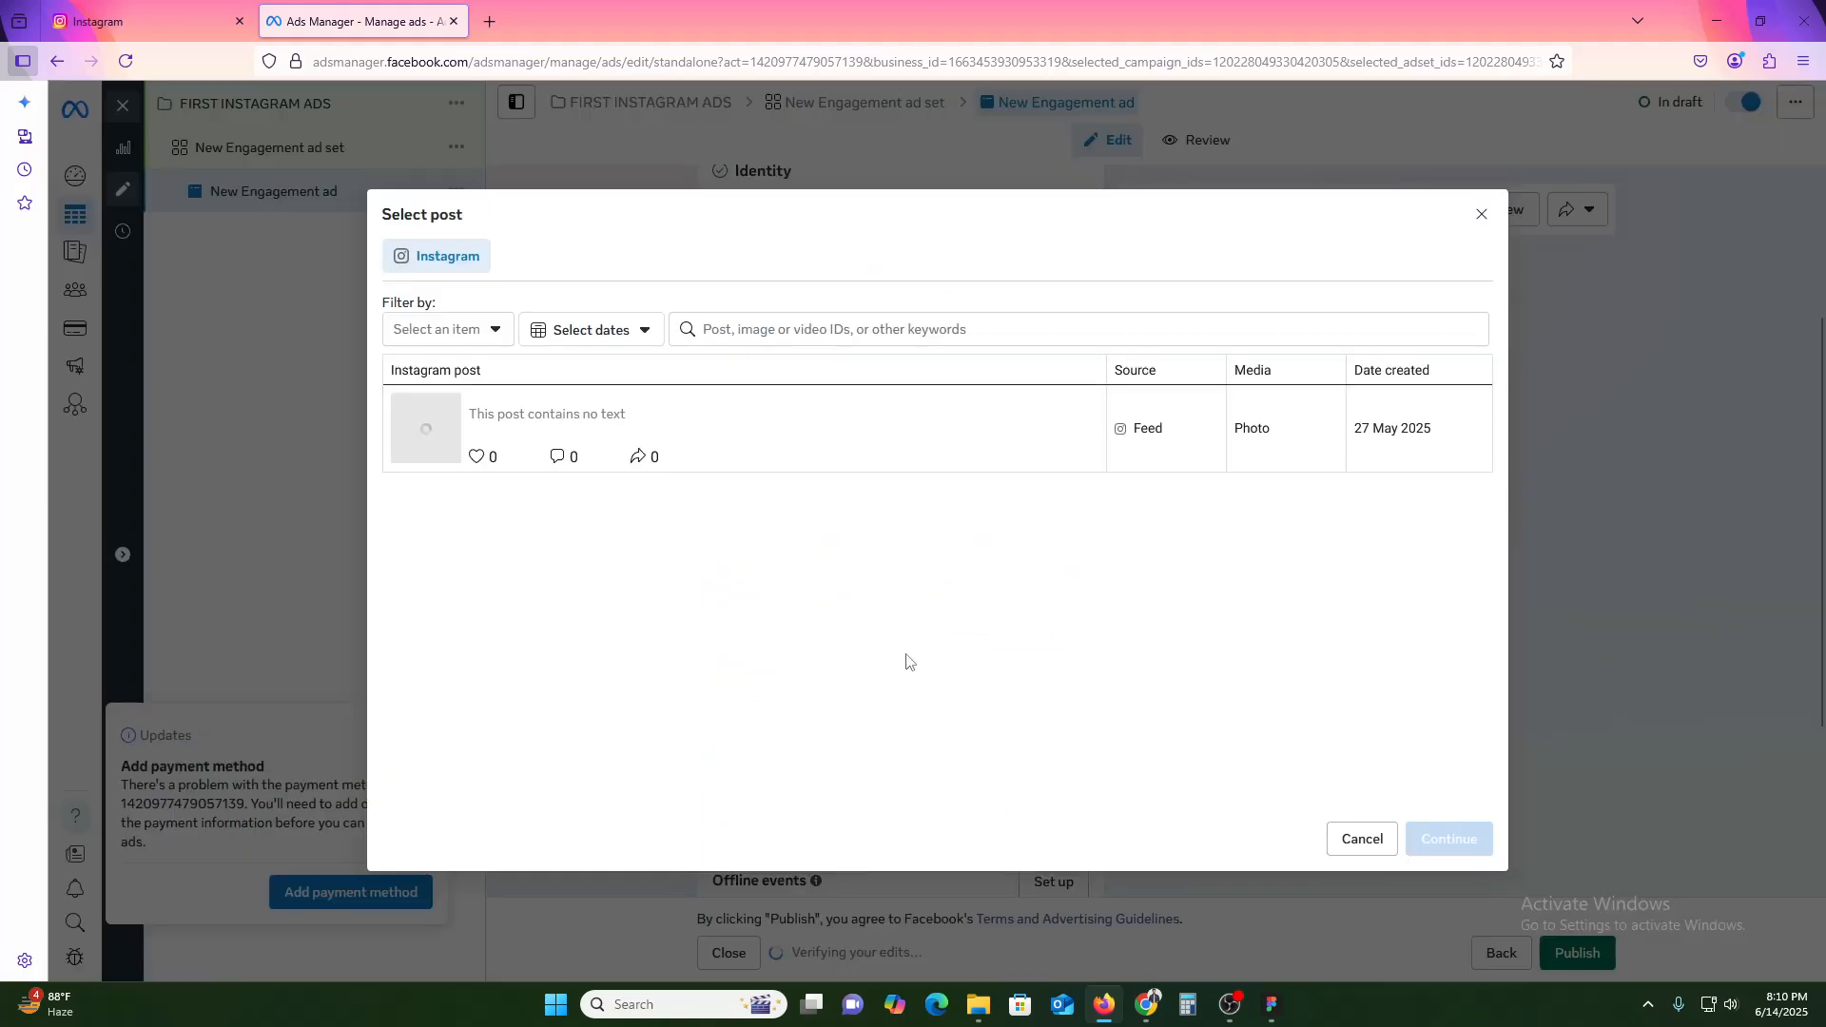
pyautogui.click(548, 463)
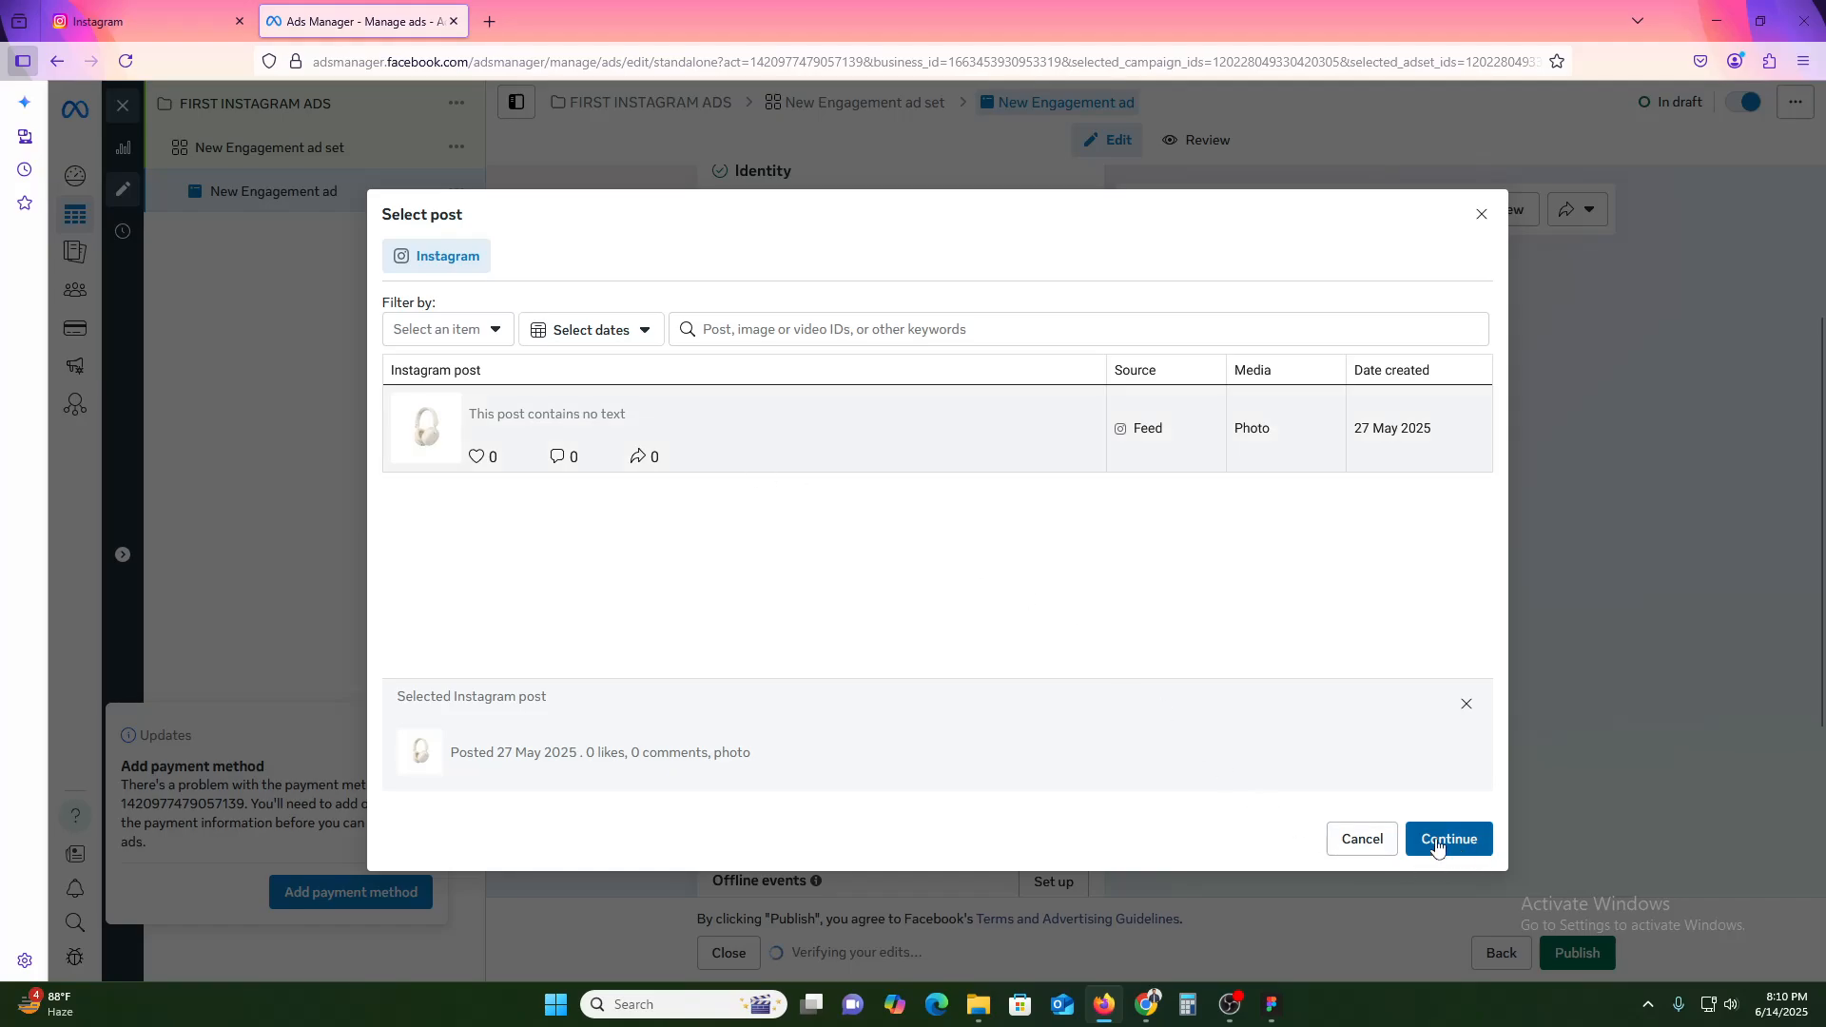
pyautogui.press('Return')
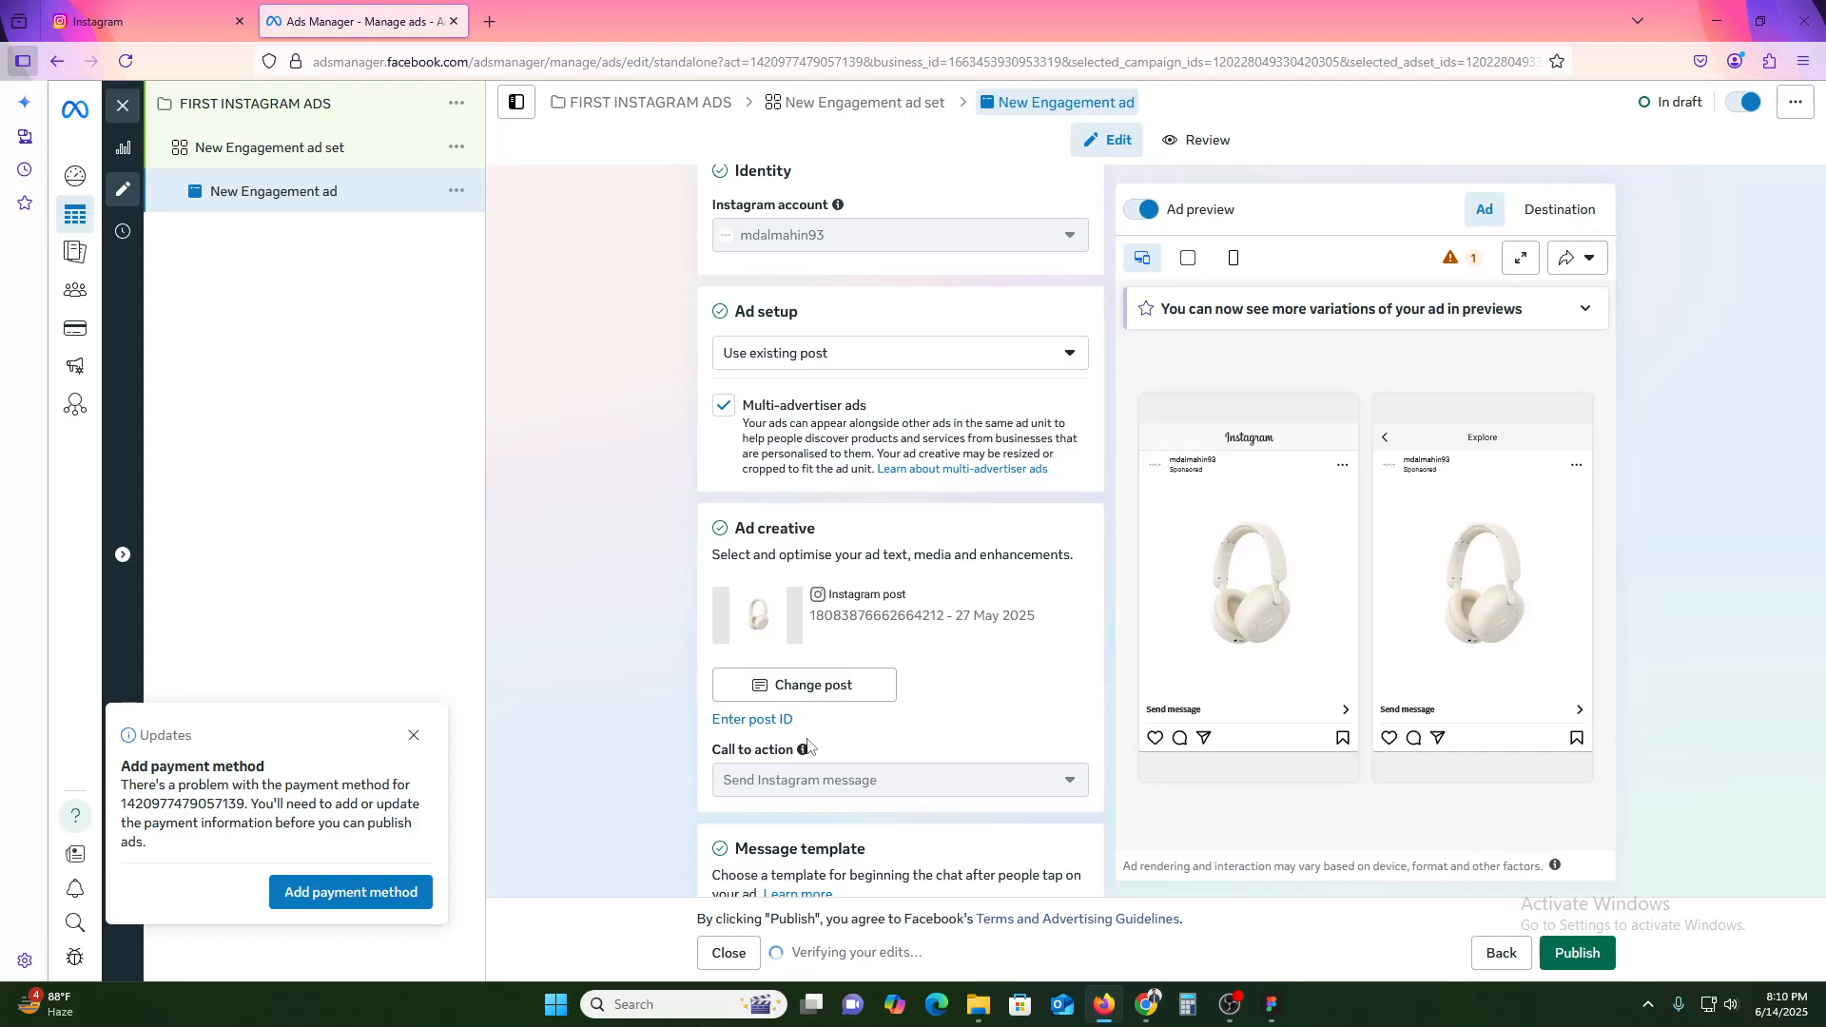
# Step: Review the ad's call to action and message template options, and switch to the Instagram tab
pyautogui.scroll(-4, 809, 747)
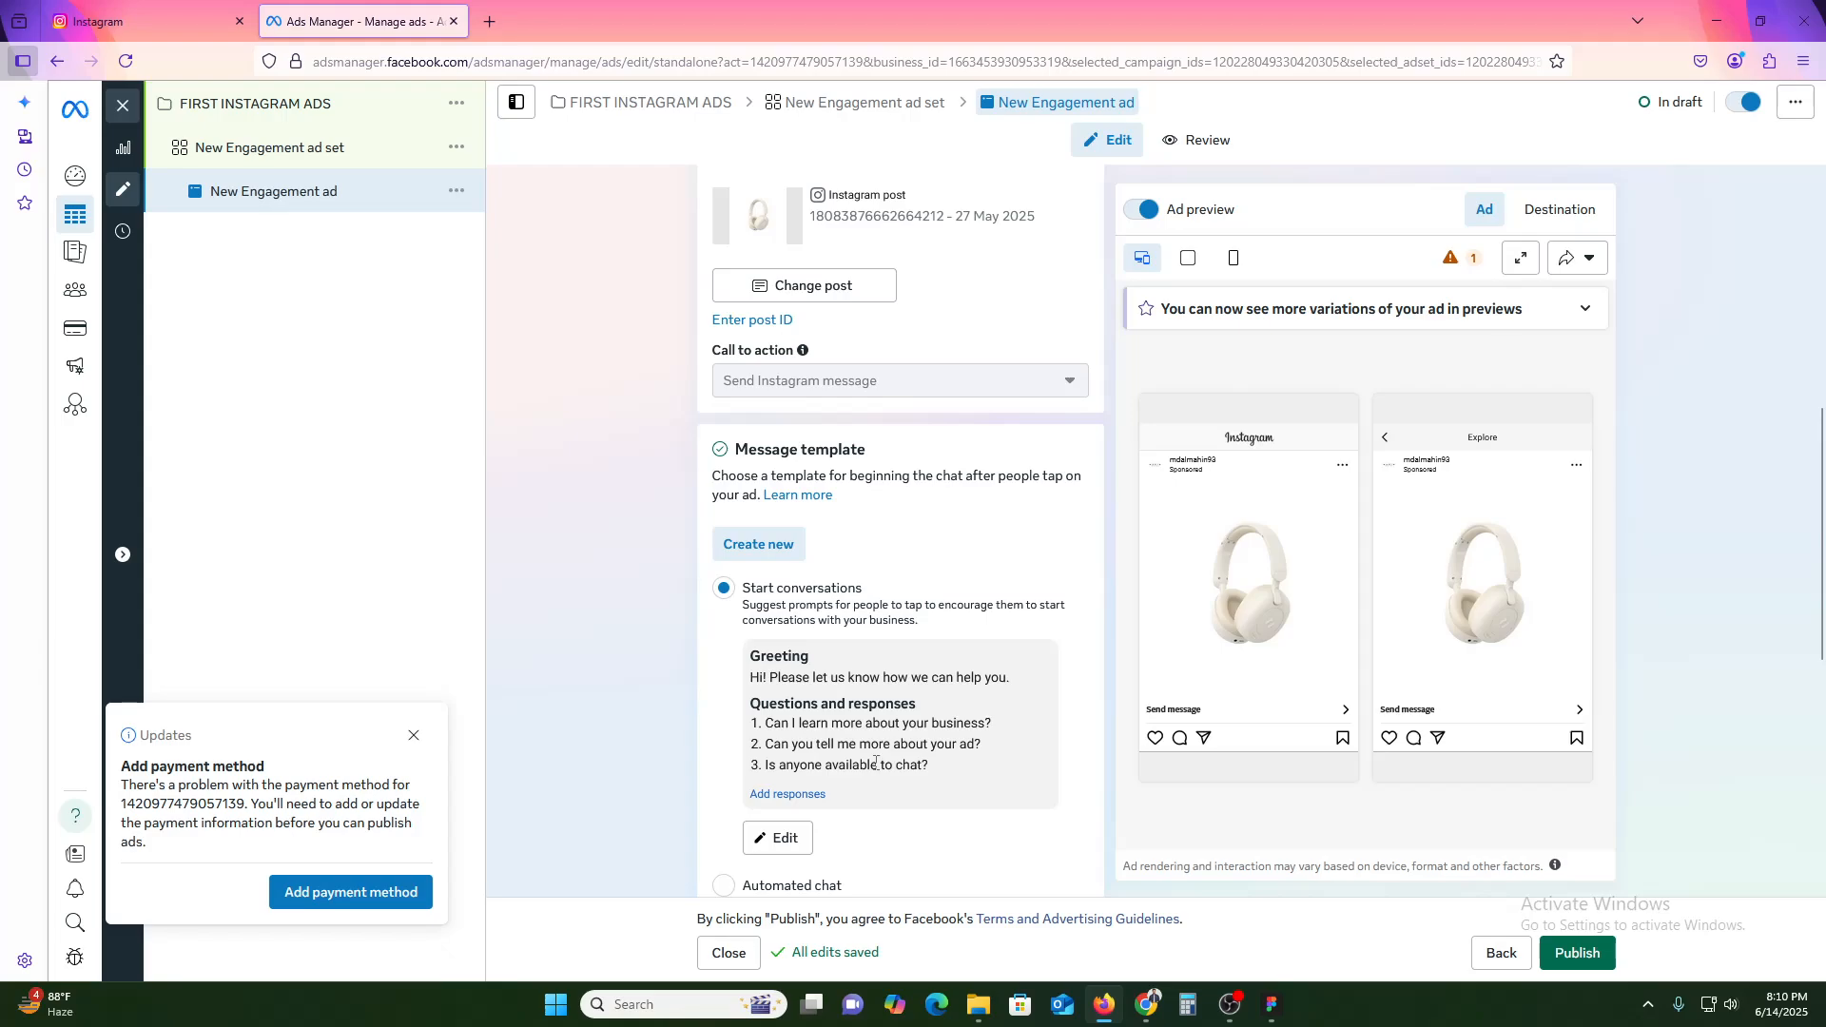
pyautogui.scroll(-2, 876, 764)
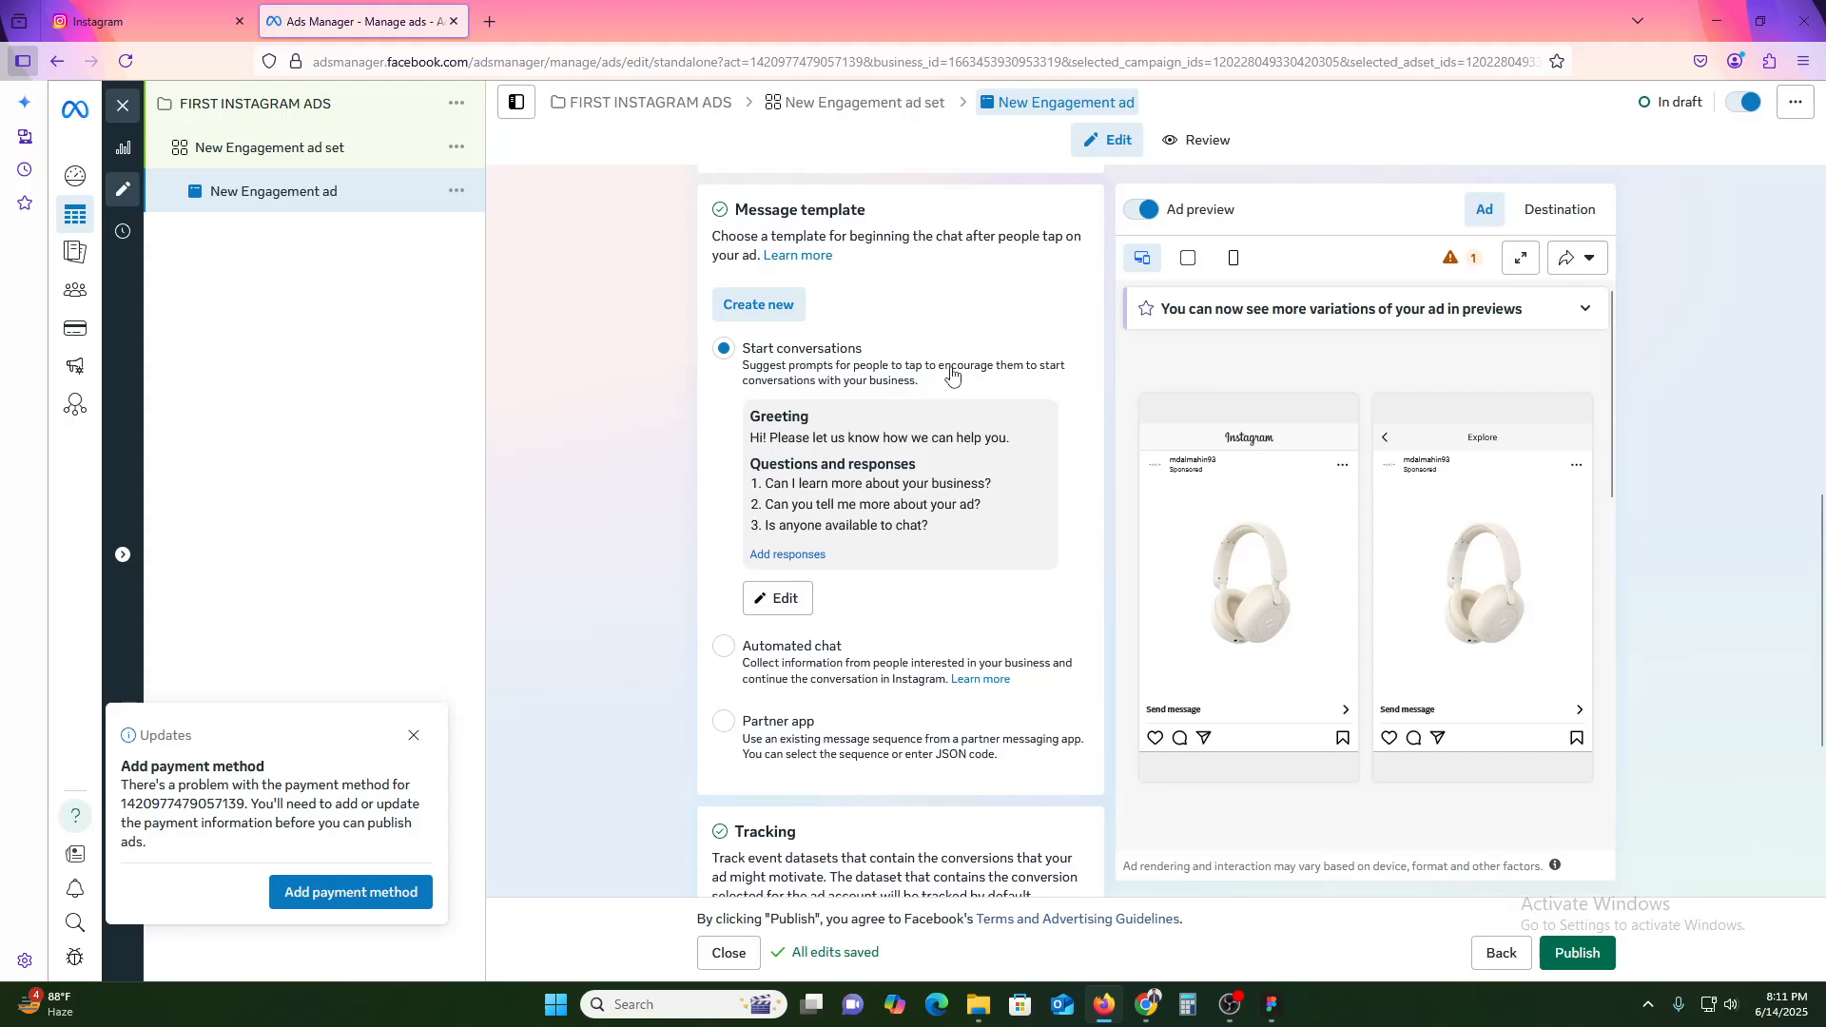
pyautogui.click(114, 16)
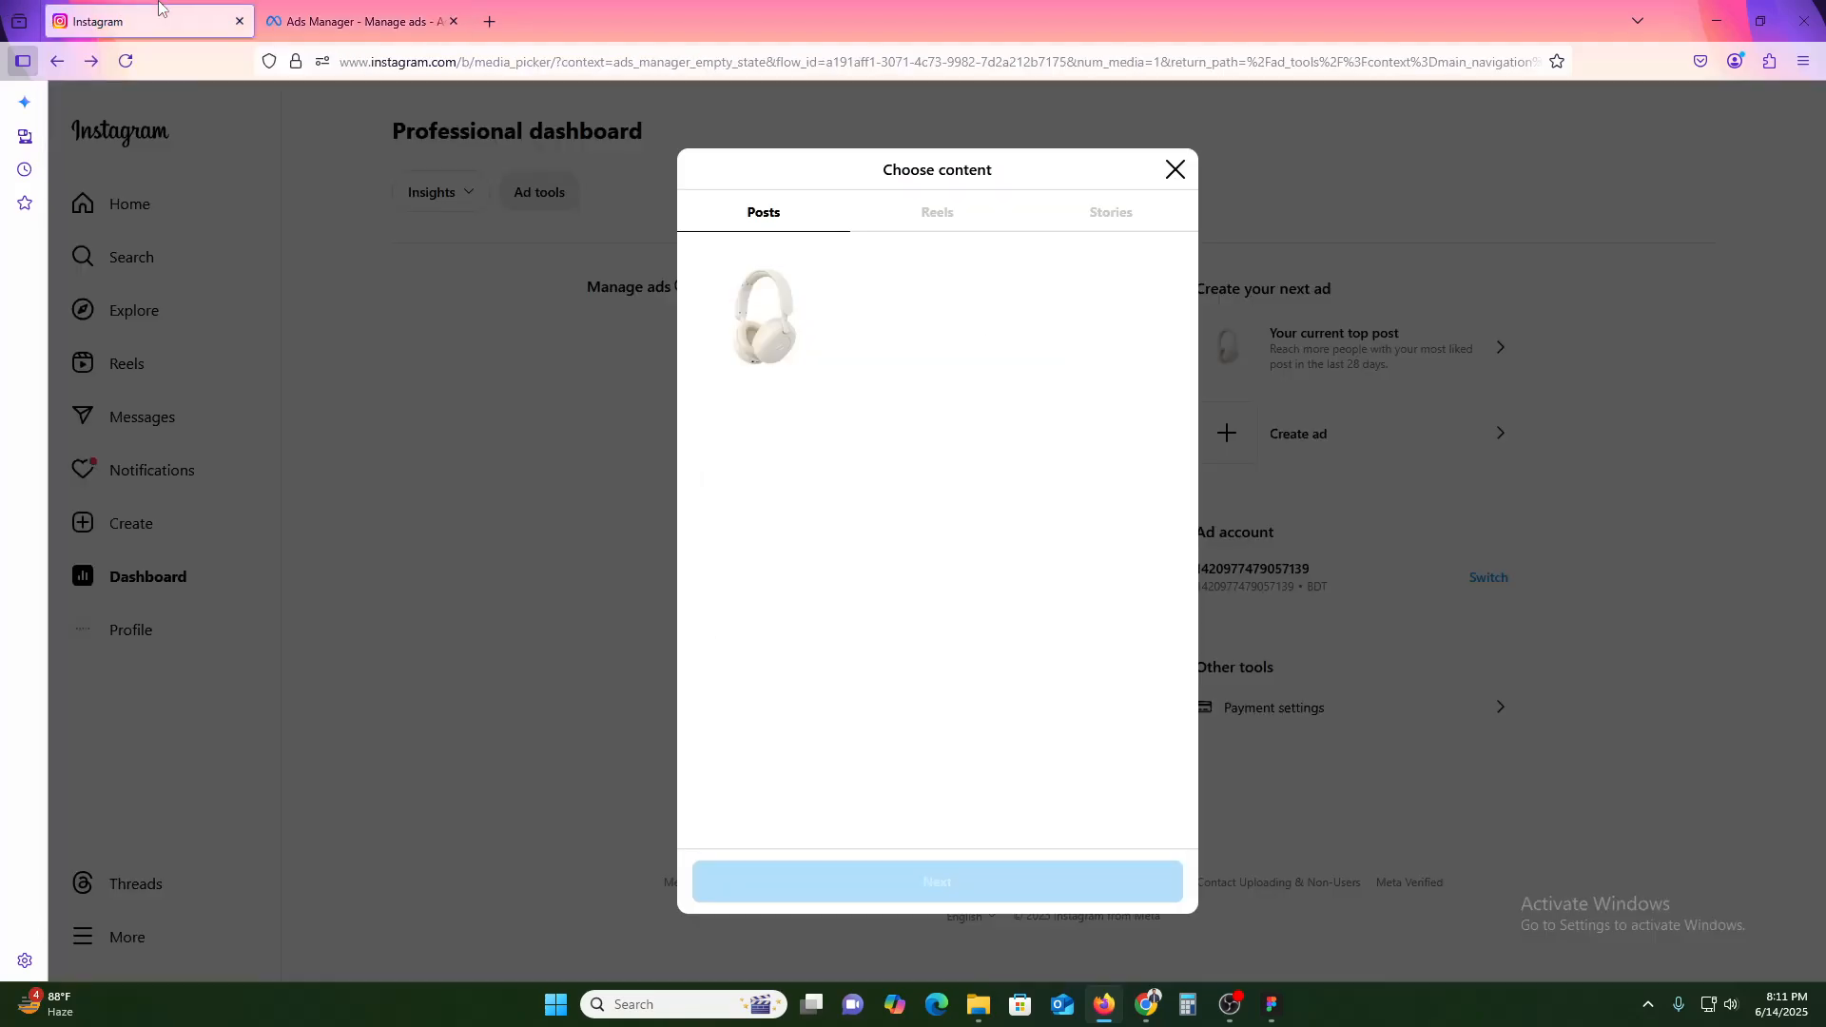